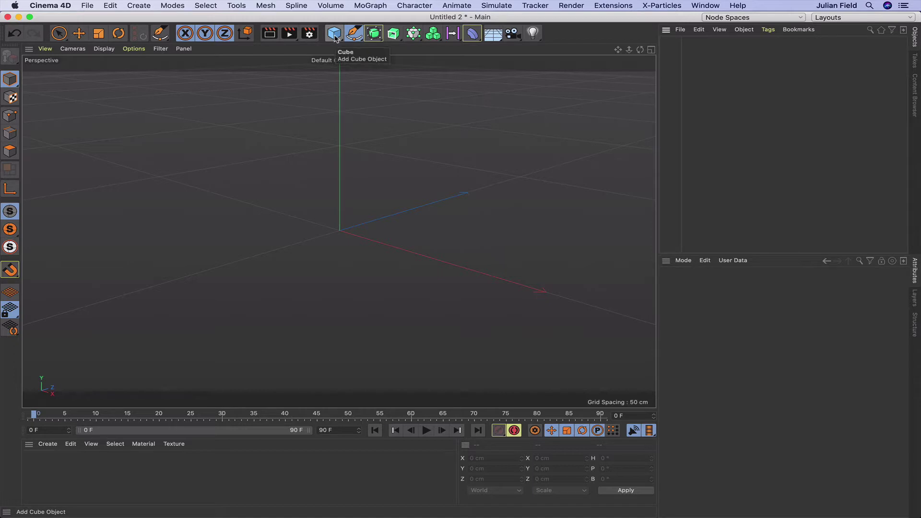
Add a cylinder with a radius of 200 cm and a height of 25 cm
{"action": "left_click_drag", "start_coordinate": [334, 39], "coordinate": [544, 40]}
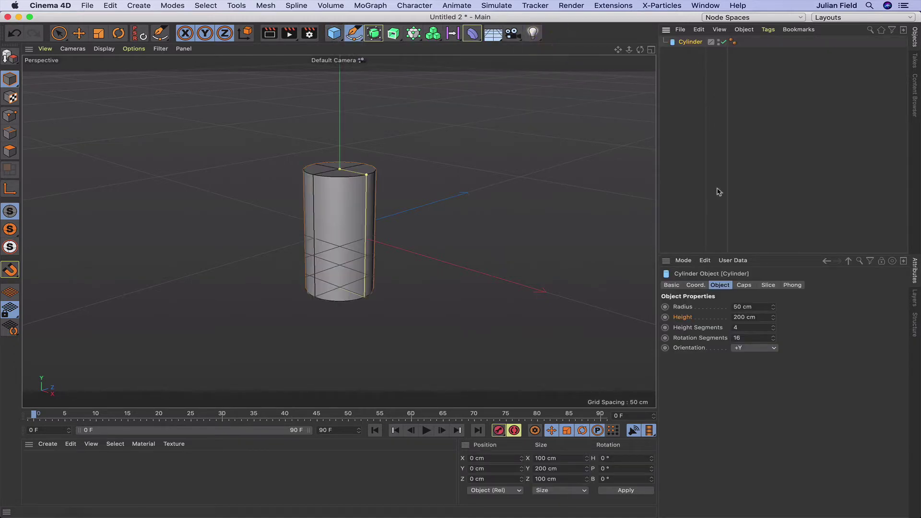
{"action": "double_click", "coordinate": [742, 307]}
{"action": "type", "text": "200"}
{"action": "left_click", "coordinate": [709, 312]}
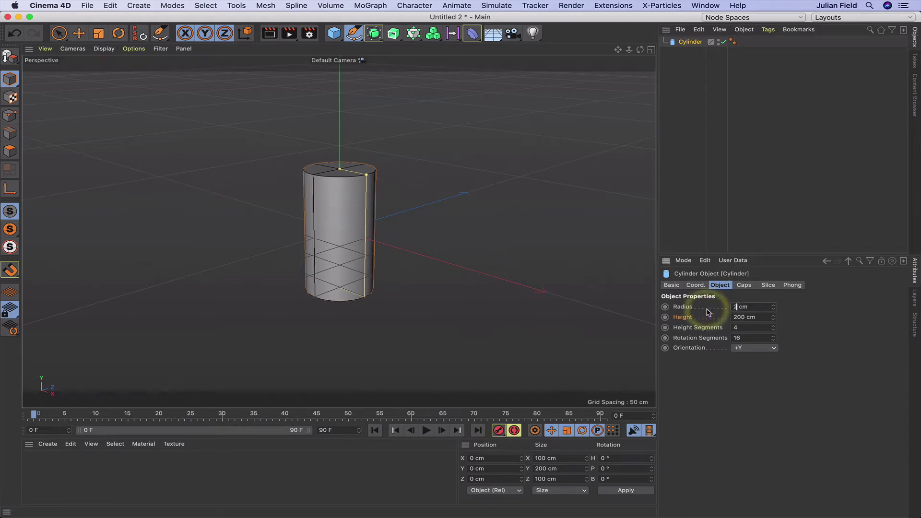
{"action": "double_click", "coordinate": [752, 317]}
{"action": "type", "text": "25"}
{"action": "left_click", "coordinate": [697, 319]}
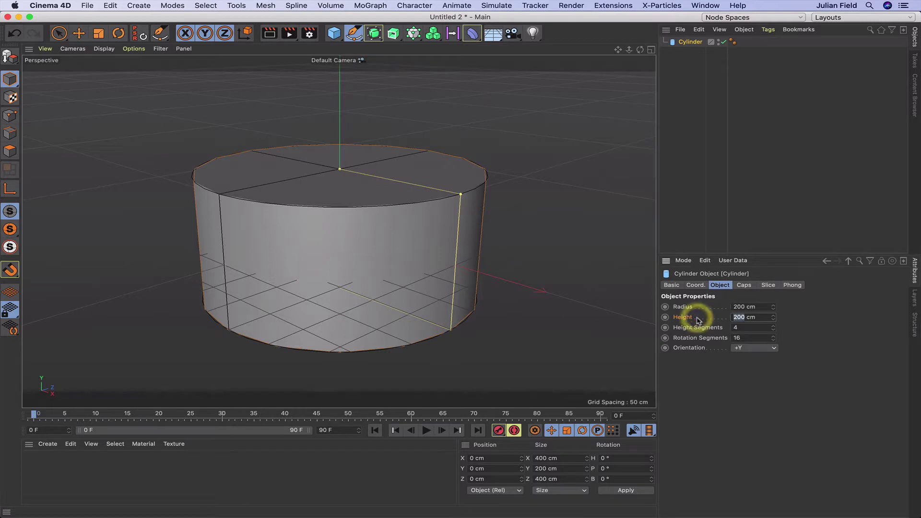
Set the cylinder's height segments to 1 and its rotation segments to 6 to make a hexagonal plate
{"action": "double_click", "coordinate": [743, 328]}
{"action": "type", "text": "1"}
{"action": "left_click", "coordinate": [708, 326]}
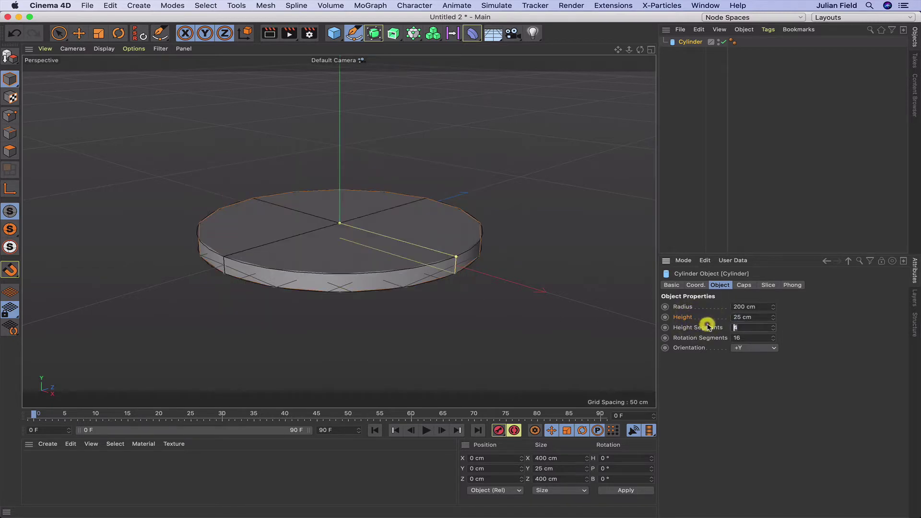
{"action": "double_click", "coordinate": [758, 338]}
{"action": "type", "text": "6"}
{"action": "left_click", "coordinate": [705, 339]}
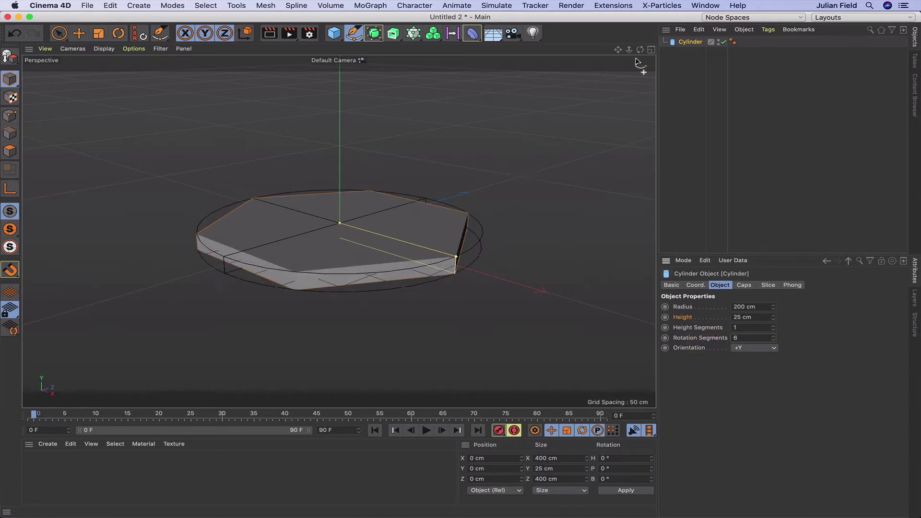
Add a second cylinder with a radius of 75 cm and a height of 30 cm
{"action": "left_click_drag", "start_coordinate": [640, 49], "coordinate": [642, 72]}
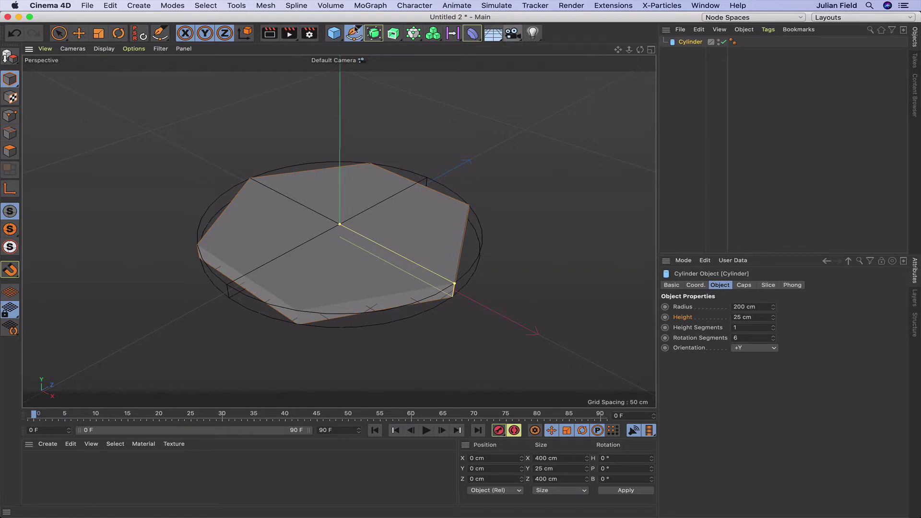
{"action": "left_click", "coordinate": [335, 32]}
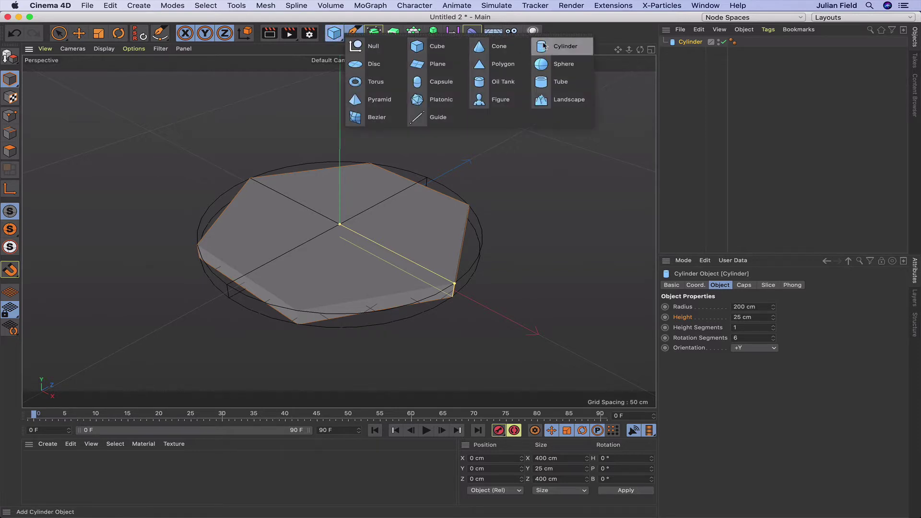
{"action": "left_click", "coordinate": [562, 47]}
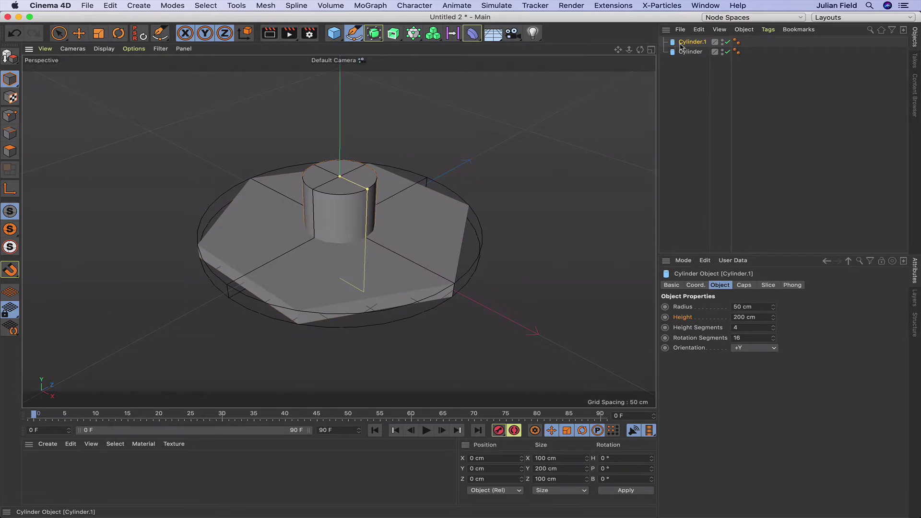
{"action": "left_click", "coordinate": [742, 306]}
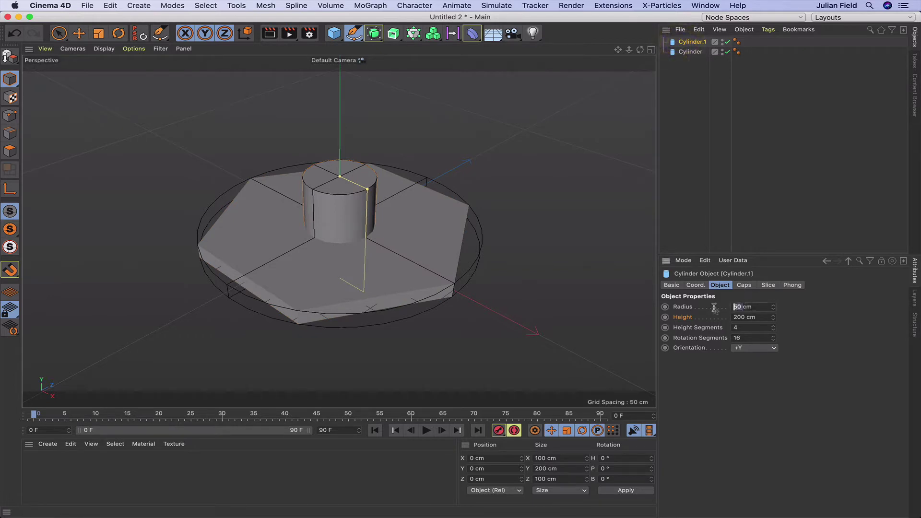
{"action": "left_click_drag", "start_coordinate": [715, 308], "coordinate": [715, 309]}
{"action": "key", "text": "Tab"}
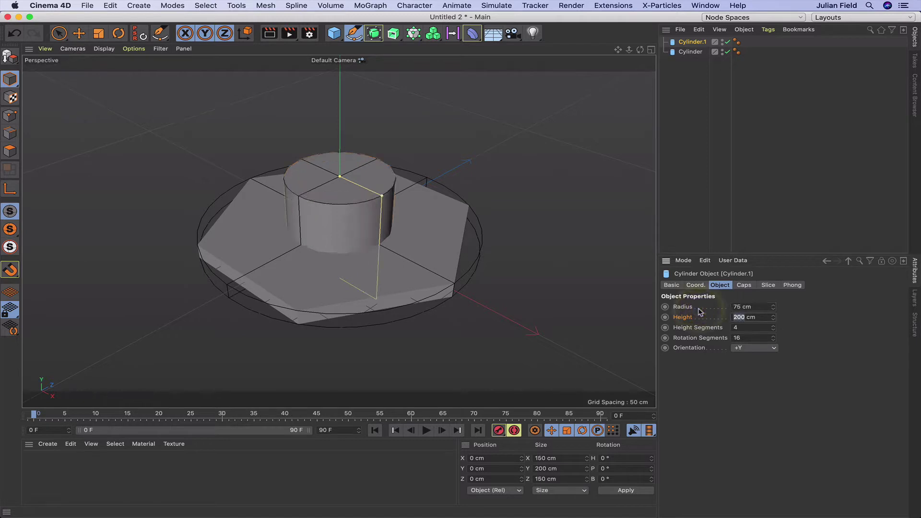
{"action": "type", "text": "30"}
{"action": "key", "text": "Return"}
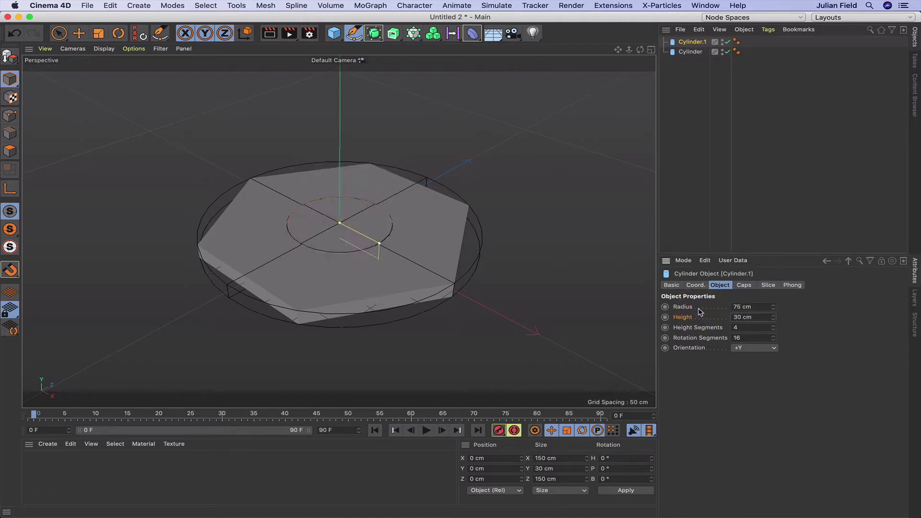
Set the smaller cylinder's height segments to 1 and its rotation segments to 60
{"action": "double_click", "coordinate": [750, 330]}
{"action": "type", "text": "1"}
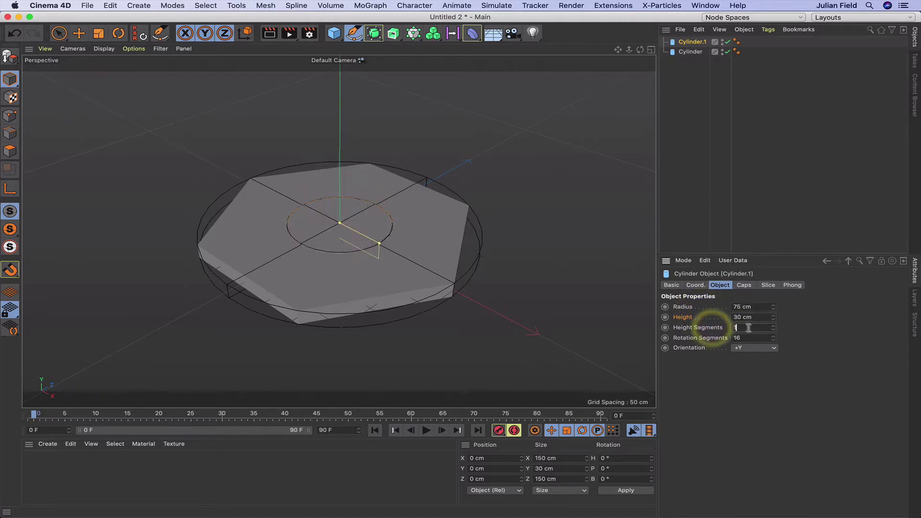
{"action": "key", "text": "Tab"}
{"action": "type", "text": "60"}
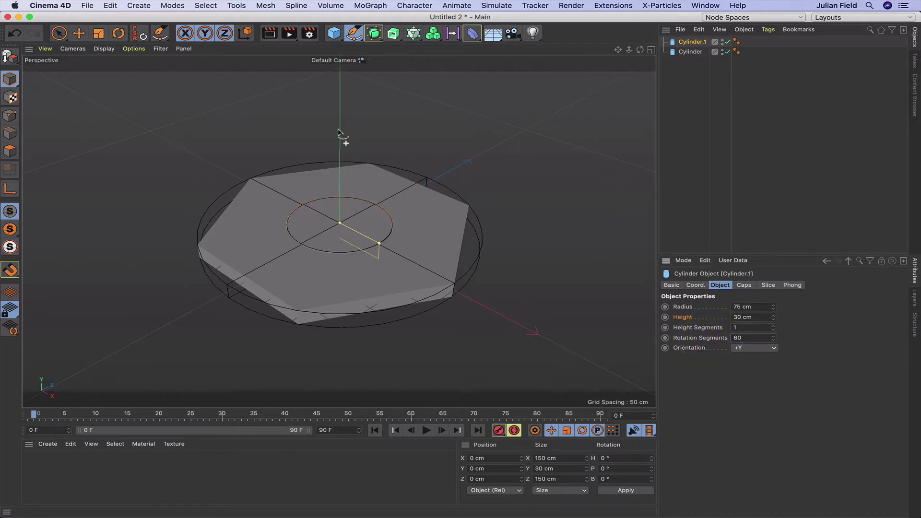
Switch the viewport's line display from isoparms to Wireframe
{"action": "left_click", "coordinate": [107, 49]}
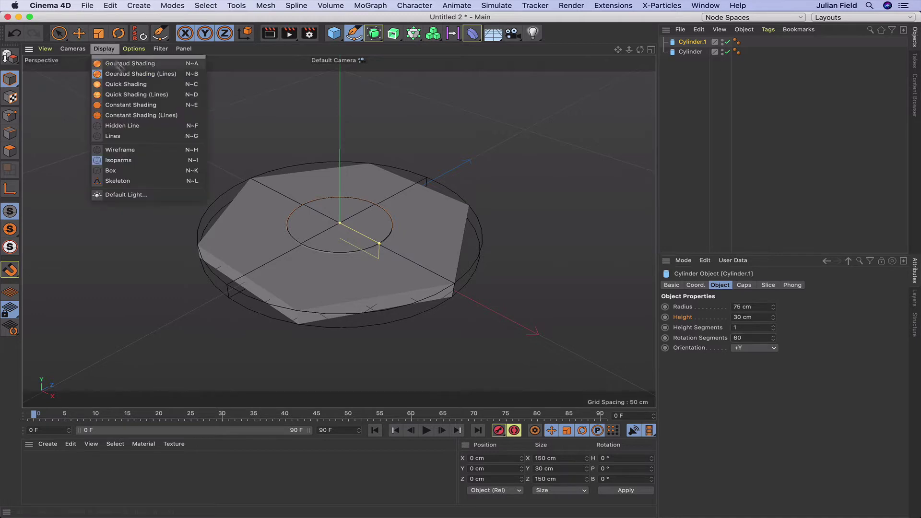
{"action": "left_click", "coordinate": [81, 115]}
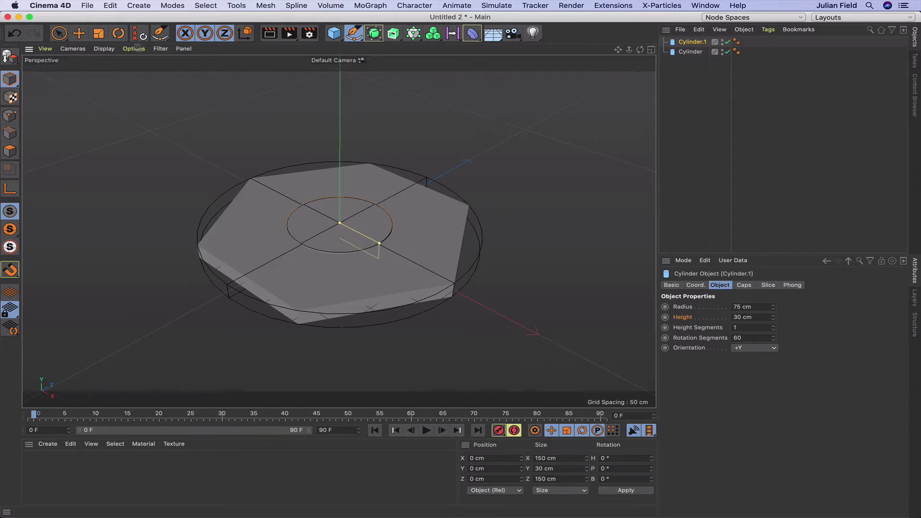
{"action": "left_click", "coordinate": [104, 49]}
{"action": "left_click", "coordinate": [126, 150]}
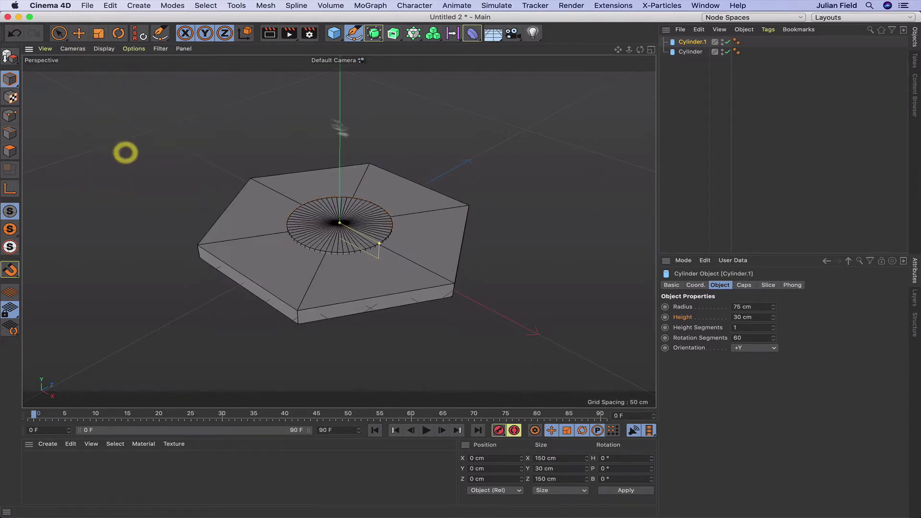
Place the smaller cylinder inside a Cloner and set the cloner's mode to Radial
{"action": "left_click", "coordinate": [413, 34], "text": "alt"}
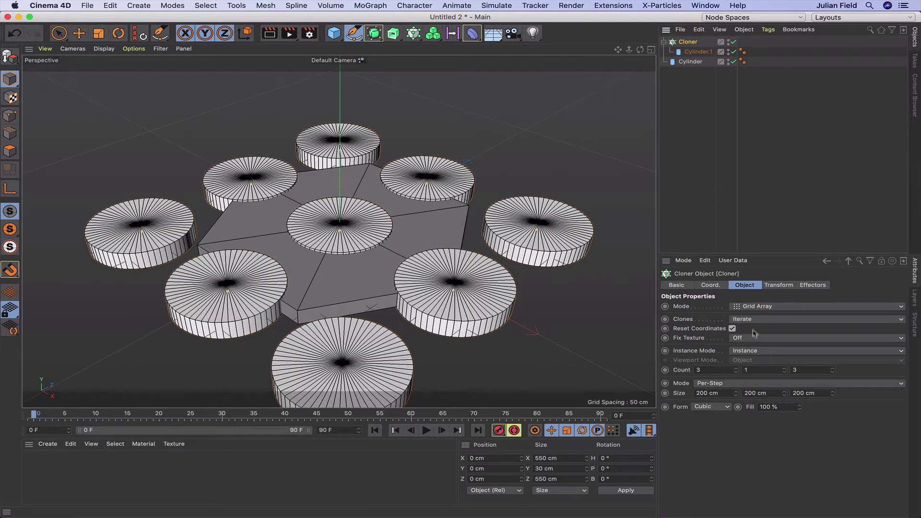
{"action": "left_click", "coordinate": [753, 305]}
{"action": "left_click", "coordinate": [755, 339]}
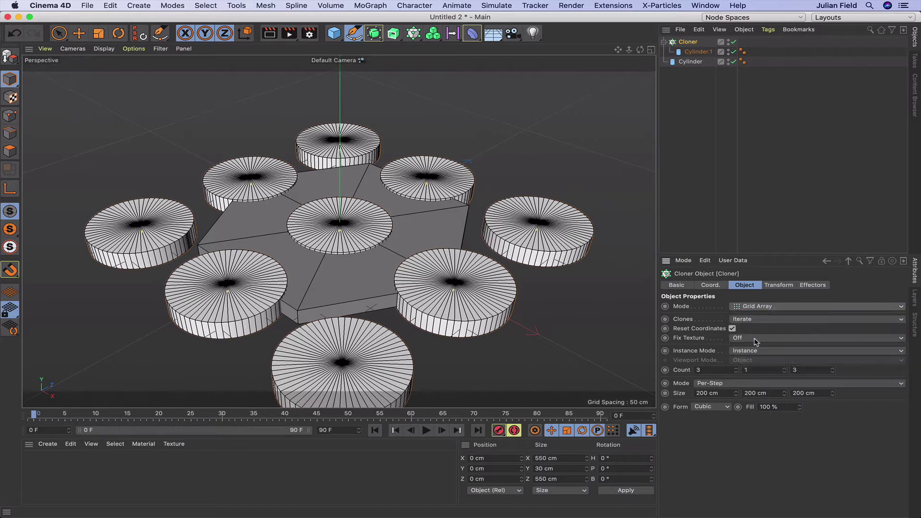
Set the cylinder cloner's count to 6 and its radius to 200 cm
{"action": "left_click", "coordinate": [674, 371]}
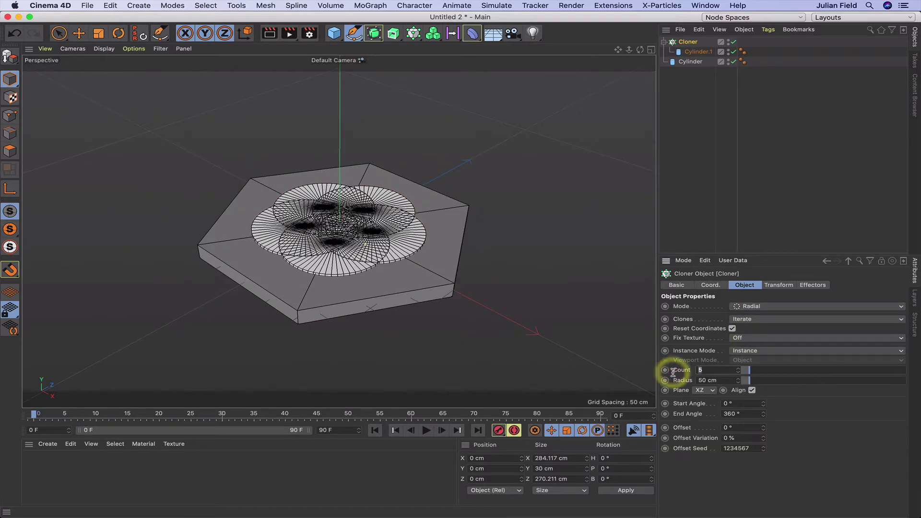
{"action": "type", "text": "6"}
{"action": "key", "text": "Return"}
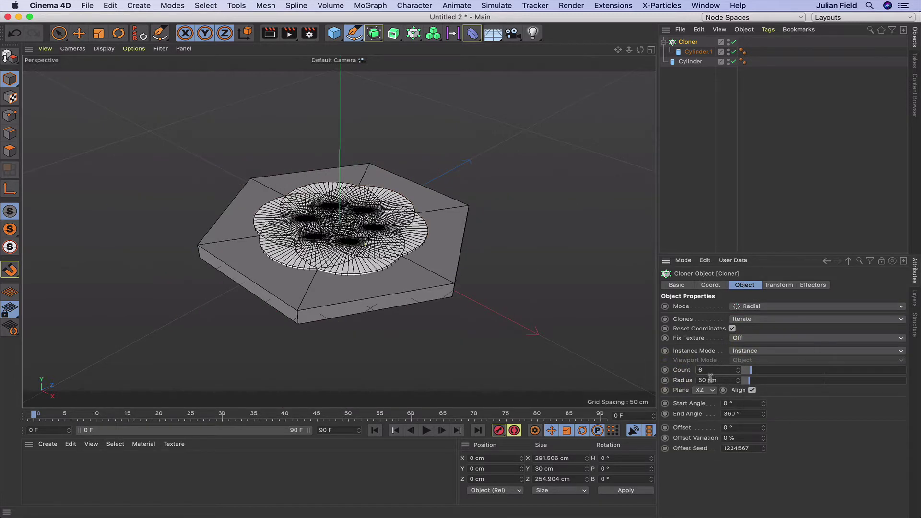
{"action": "left_click", "coordinate": [686, 381]}
{"action": "type", "text": "200"}
{"action": "key", "text": "Return"}
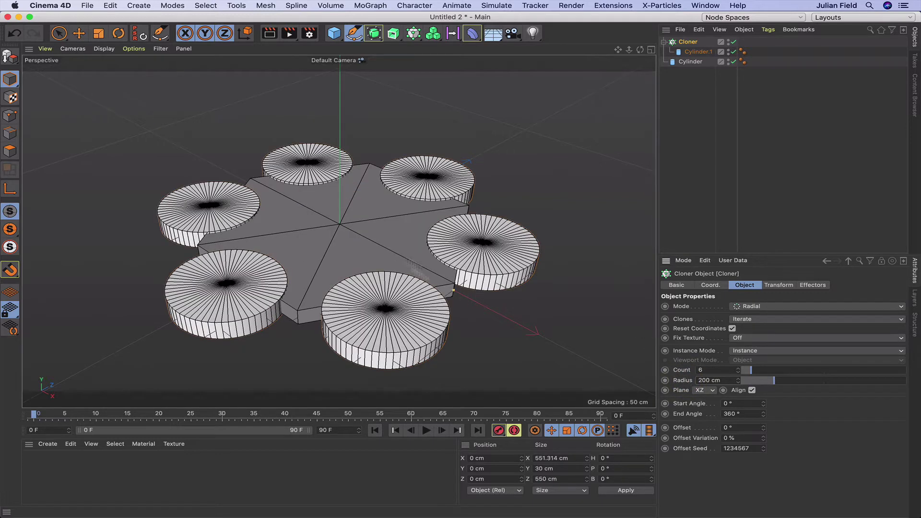
In the top view, rotate the cylinder cloner to a heading of 30° so the clones sit on the hexagon's corners
{"action": "key", "text": "F2"}
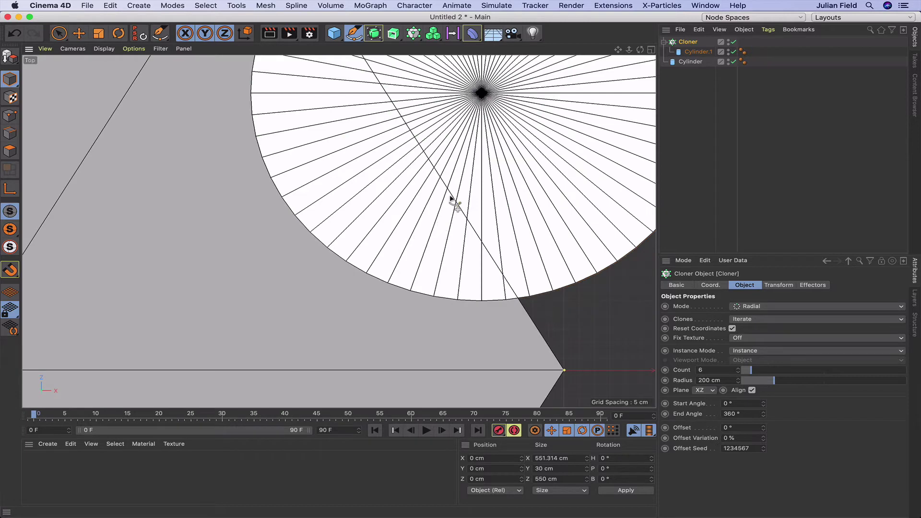
{"action": "key", "text": "h"}
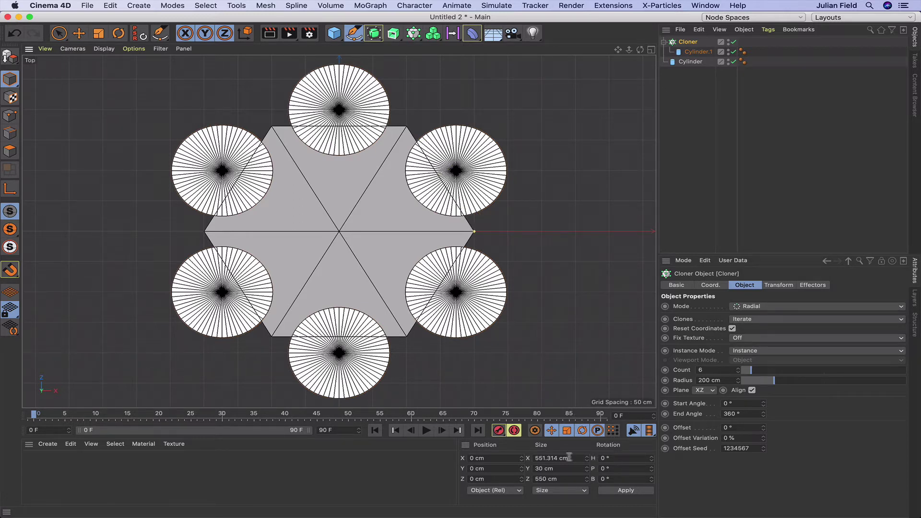
{"action": "left_click", "coordinate": [616, 459]}
{"action": "key", "text": "Return"}
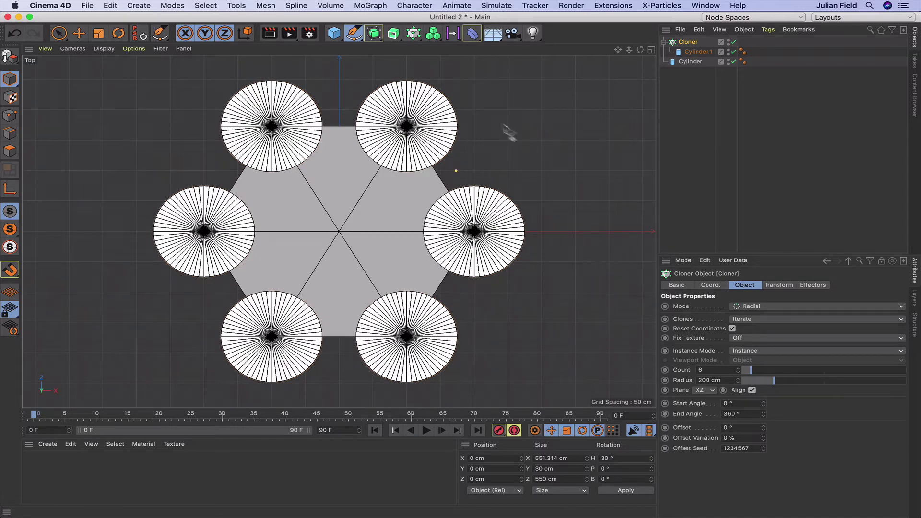
Add a cube sized 20 cm in X, 50 cm in Y and 150 cm in Z
{"action": "left_click", "coordinate": [335, 34]}
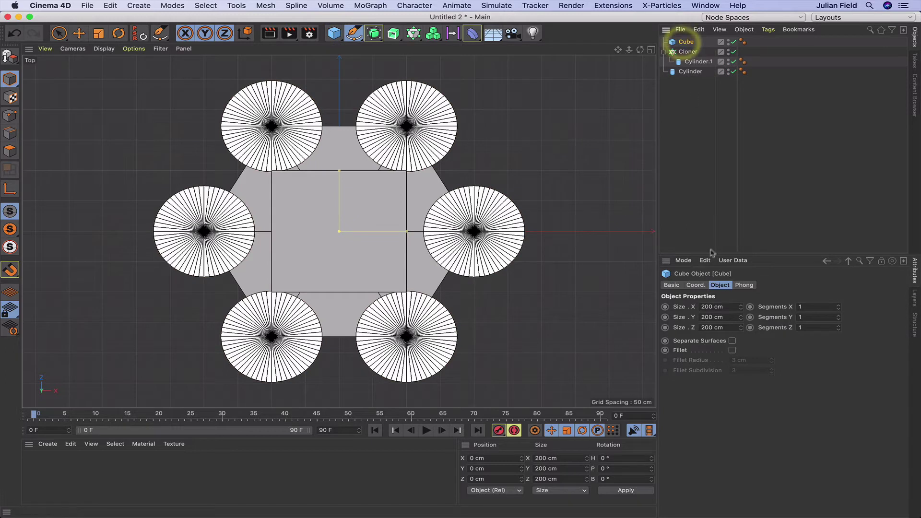
{"action": "left_click", "coordinate": [714, 307]}
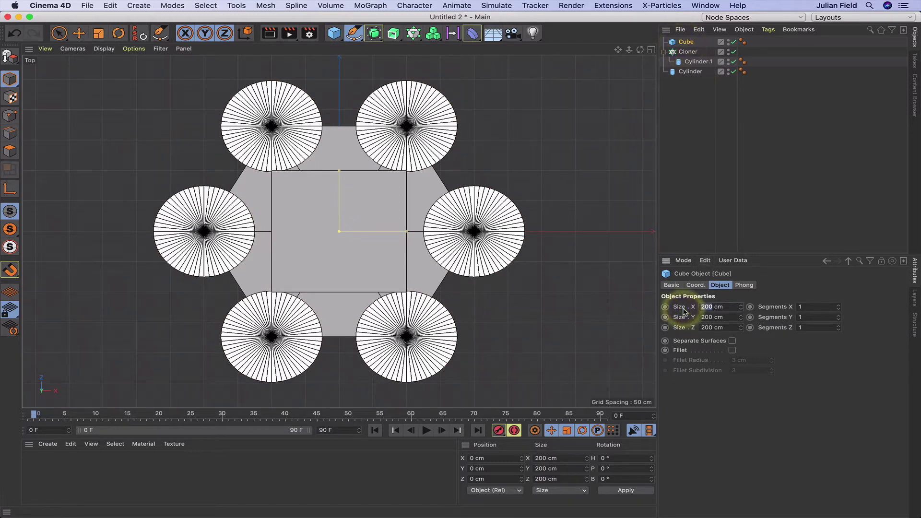
{"action": "type", "text": "20"}
{"action": "key", "text": "Return"}
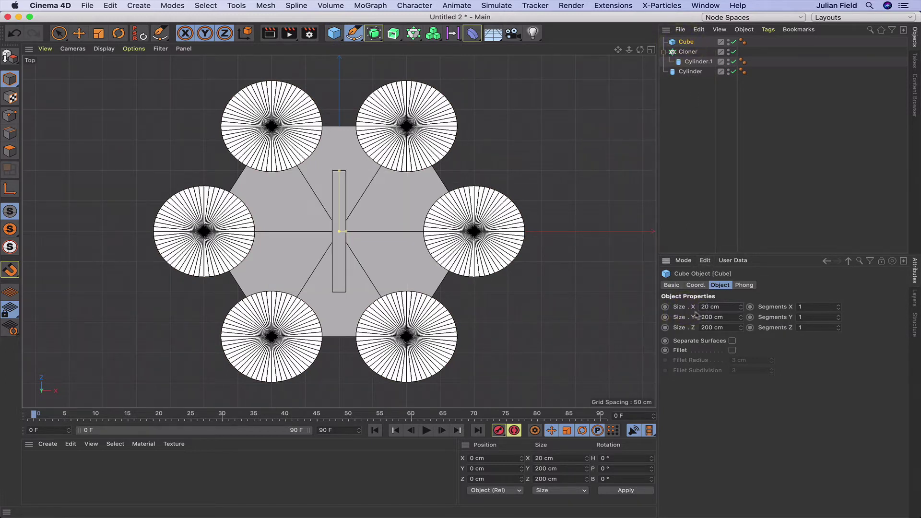
{"action": "left_click", "coordinate": [712, 317]}
{"action": "left_click", "coordinate": [715, 328]}
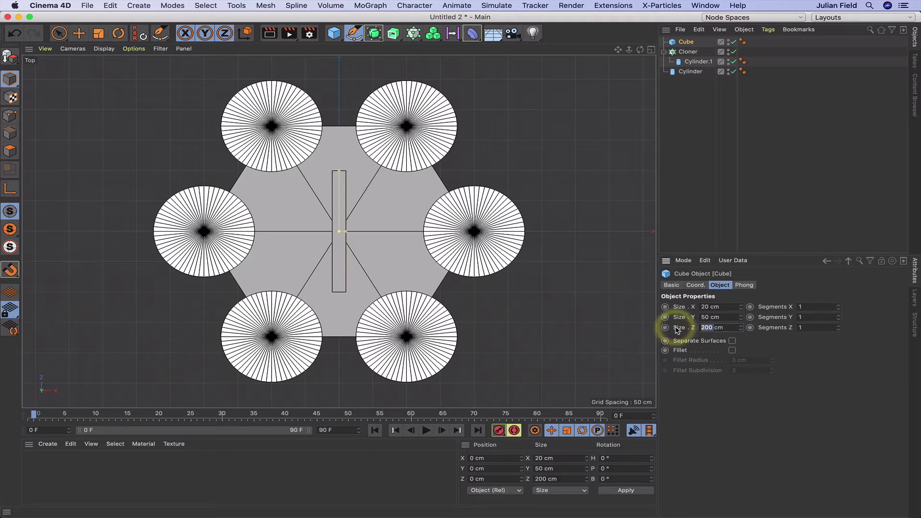
{"action": "type", "text": "14"}
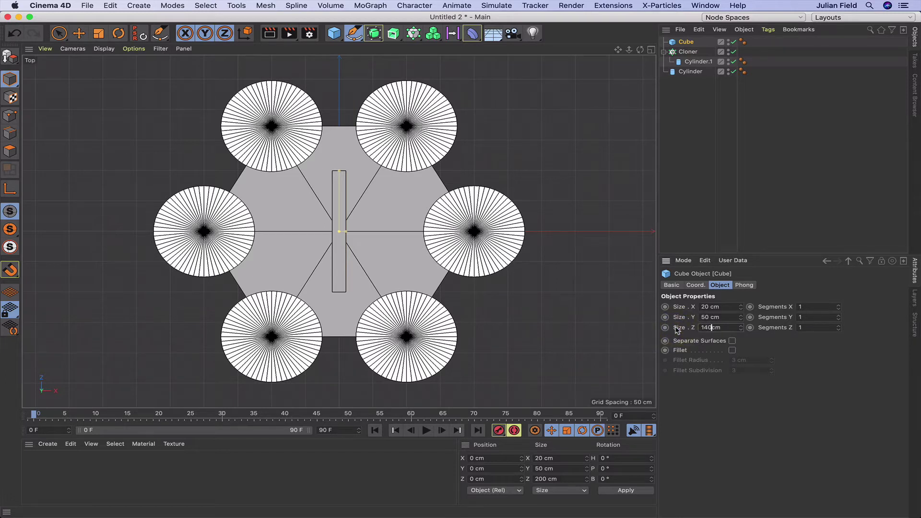
{"action": "type", "text": "0"}
{"action": "key", "text": "Return"}
{"action": "left_click", "coordinate": [706, 325]}
Enable the cube's fillet with a radius of 10 cm and a subdivision of 5
{"action": "left_click", "coordinate": [733, 351]}
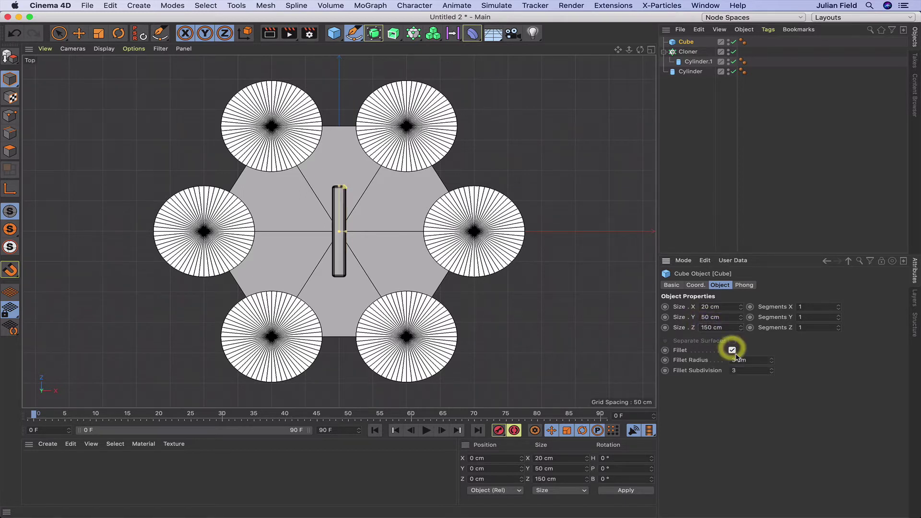
{"action": "double_click", "coordinate": [734, 360]}
{"action": "type", "text": "10"}
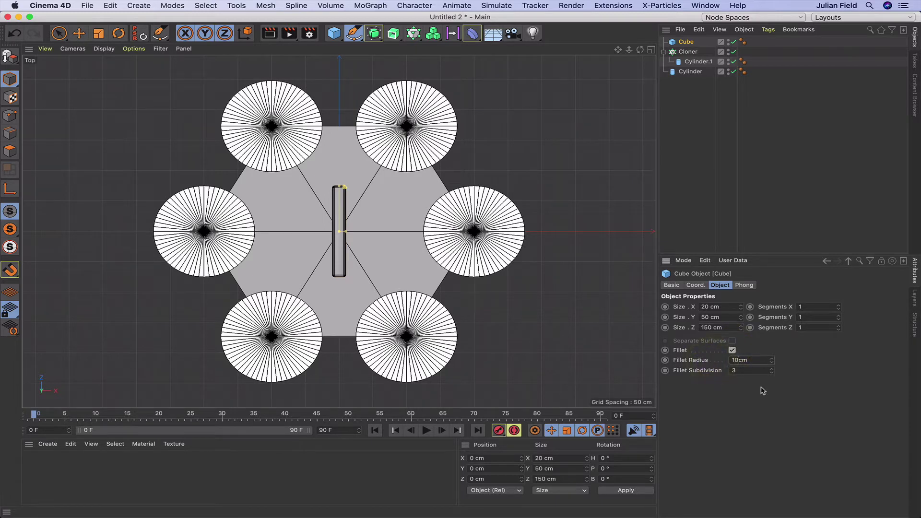
{"action": "double_click", "coordinate": [749, 370]}
{"action": "type", "text": "5"}
{"action": "left_click", "coordinate": [716, 370]}
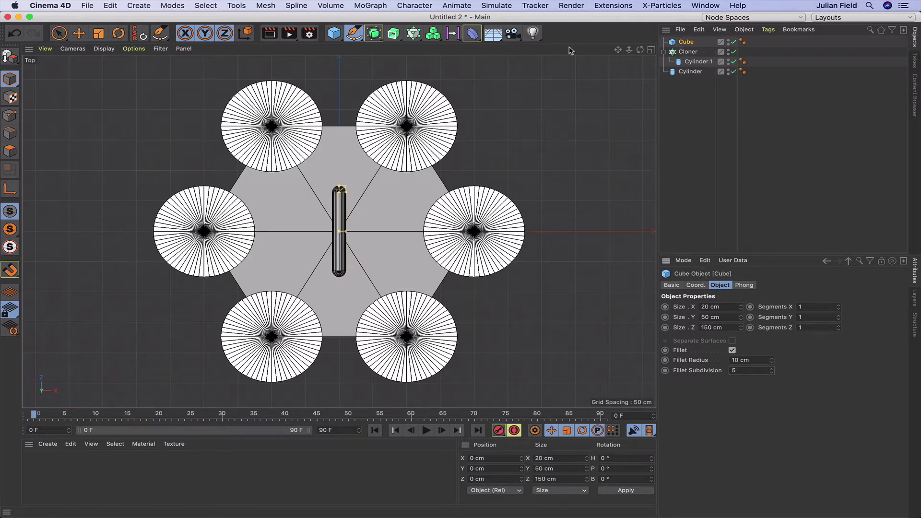
Clone the filleted cube with a radial cloner using a count of 6 and a radius of 140 cm
{"action": "left_click", "coordinate": [413, 34], "text": "alt"}
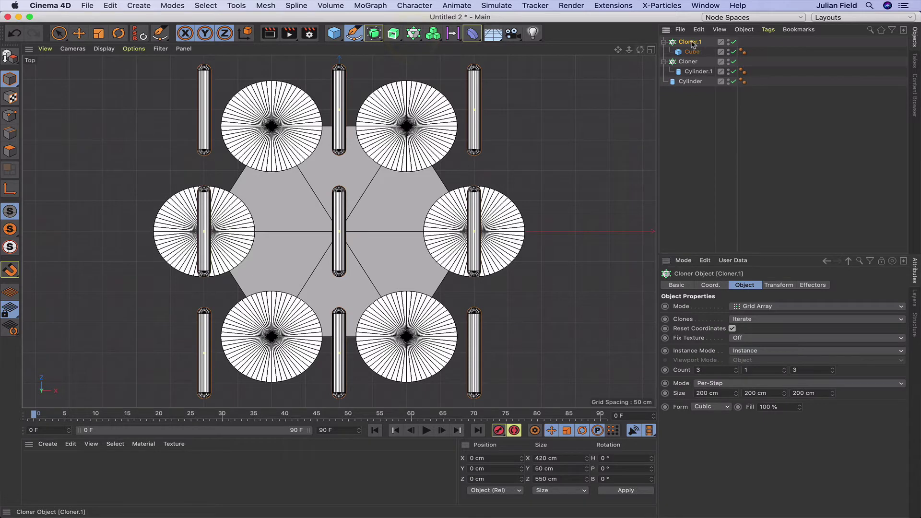
{"action": "left_click", "coordinate": [761, 307]}
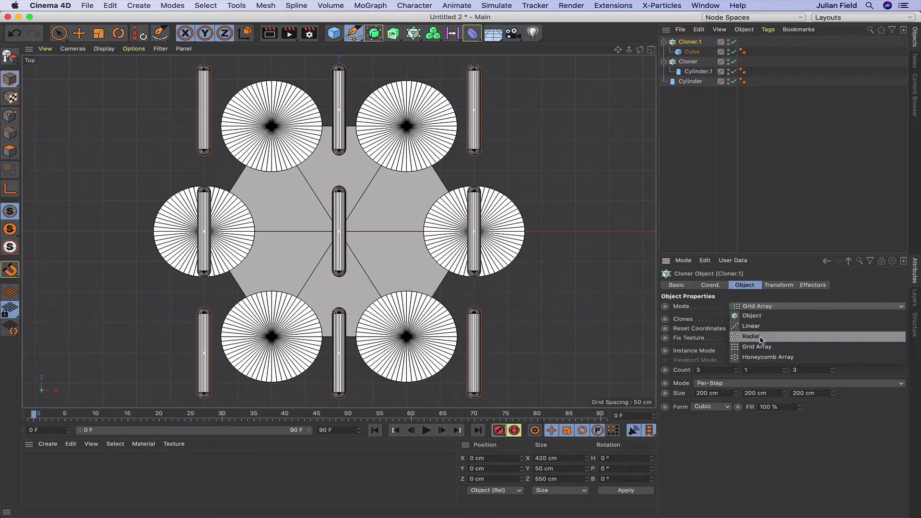
{"action": "left_click", "coordinate": [761, 339]}
{"action": "left_click_drag", "start_coordinate": [706, 372], "coordinate": [677, 372]}
{"action": "type", "text": "6"}
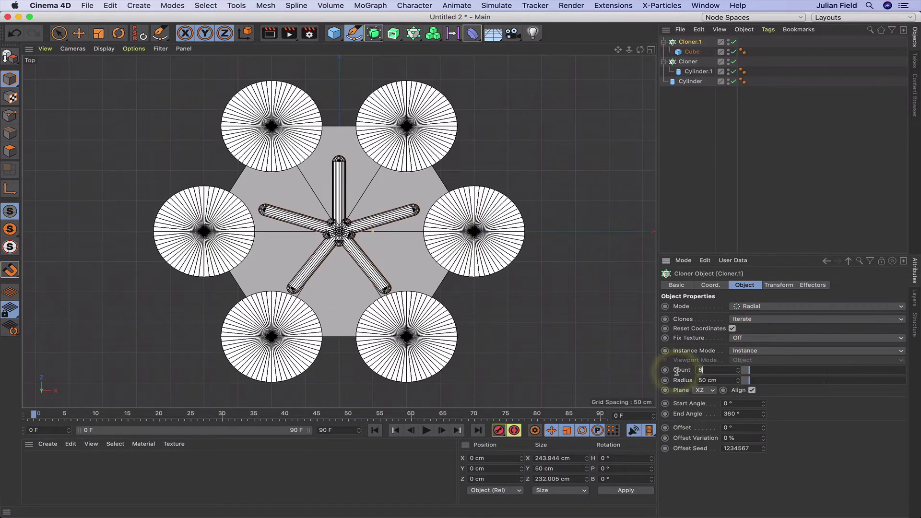
{"action": "key", "text": "Tab"}
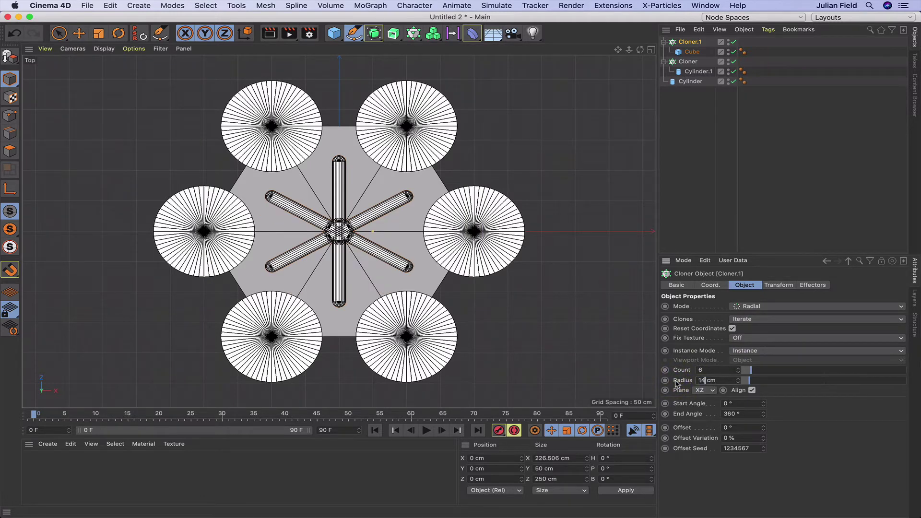
{"action": "type", "text": "140"}
{"action": "key", "text": "Return"}
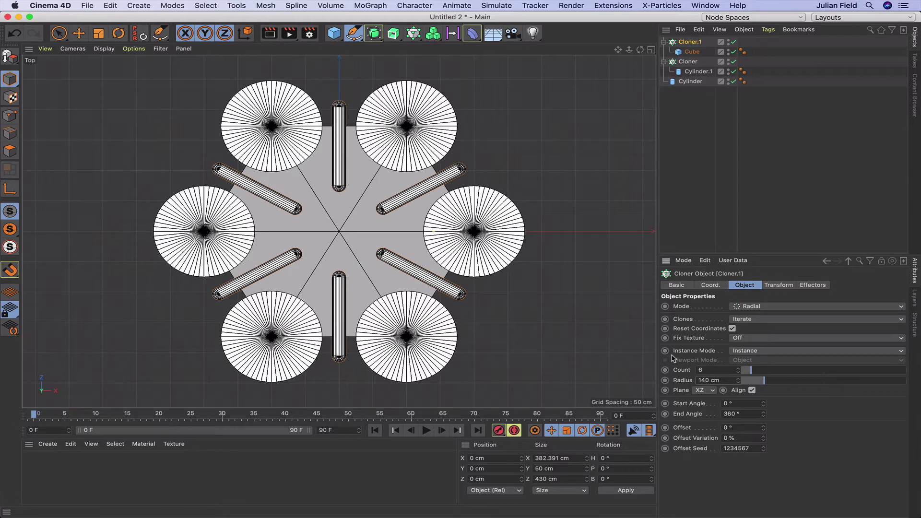
{"action": "key", "text": "F1"}
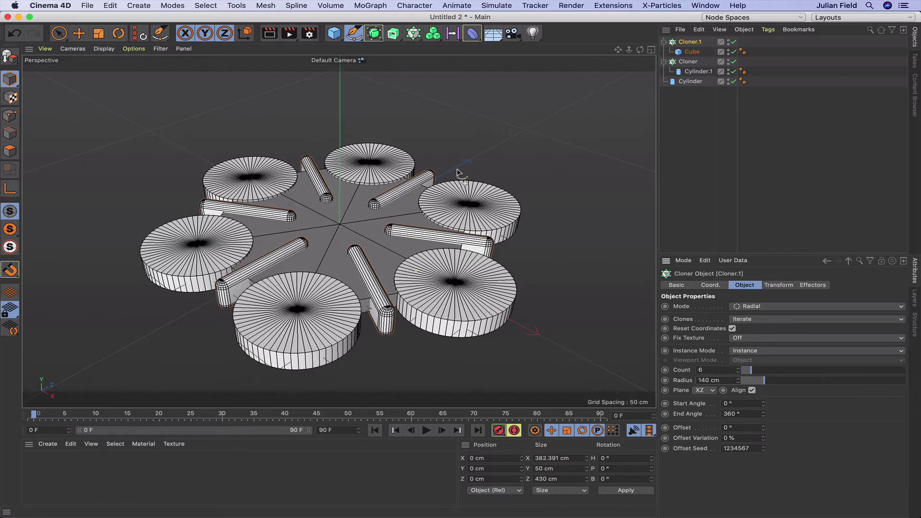
Add a cylinder at the center of the hexagon with a radius of 40 cm and a height of 30 cm
{"action": "key", "text": "F2"}
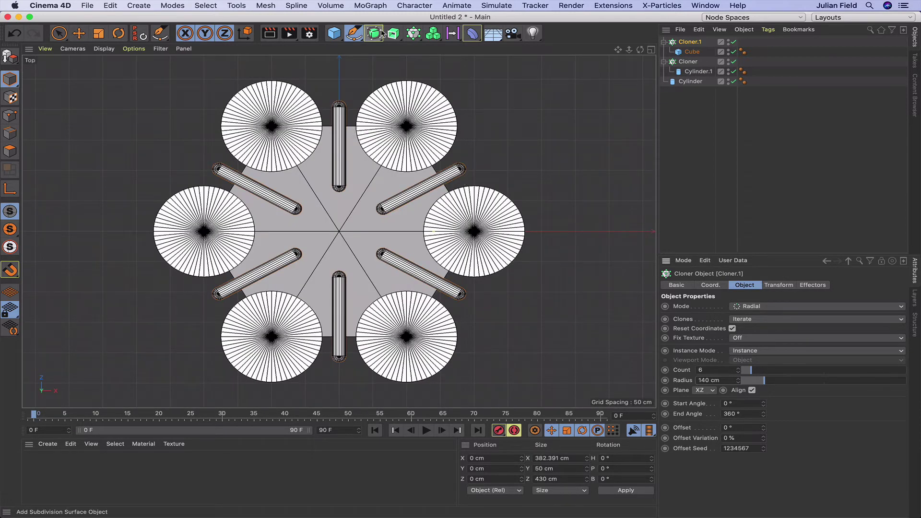
{"action": "left_click_drag", "start_coordinate": [335, 38], "coordinate": [551, 38]}
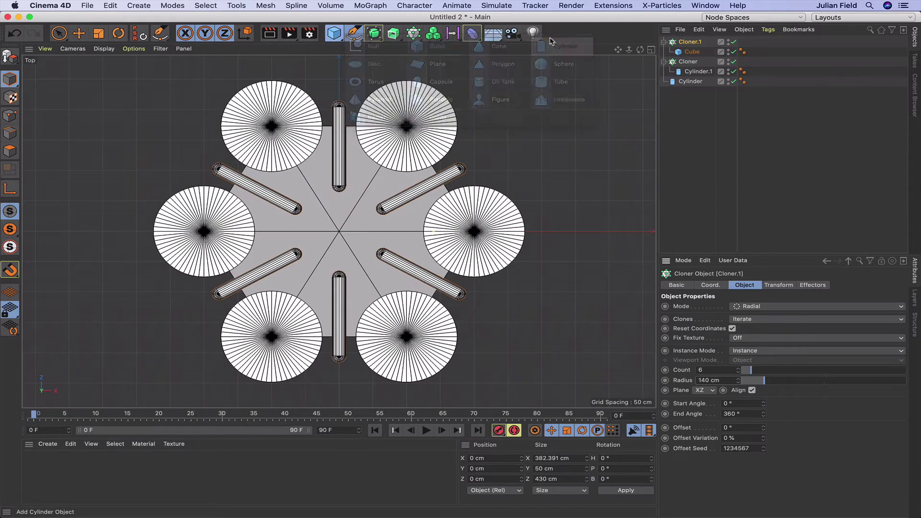
{"action": "left_click_drag", "start_coordinate": [740, 307], "coordinate": [695, 306]}
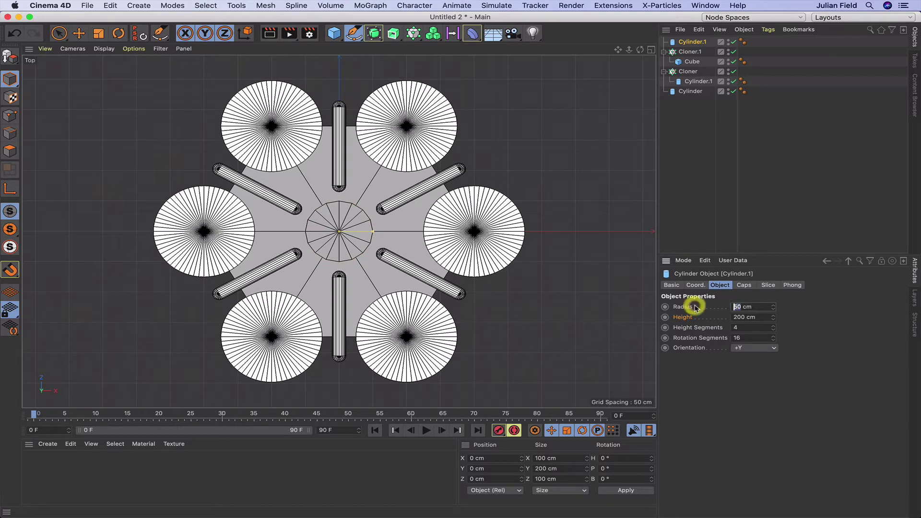
{"action": "type", "text": "40"}
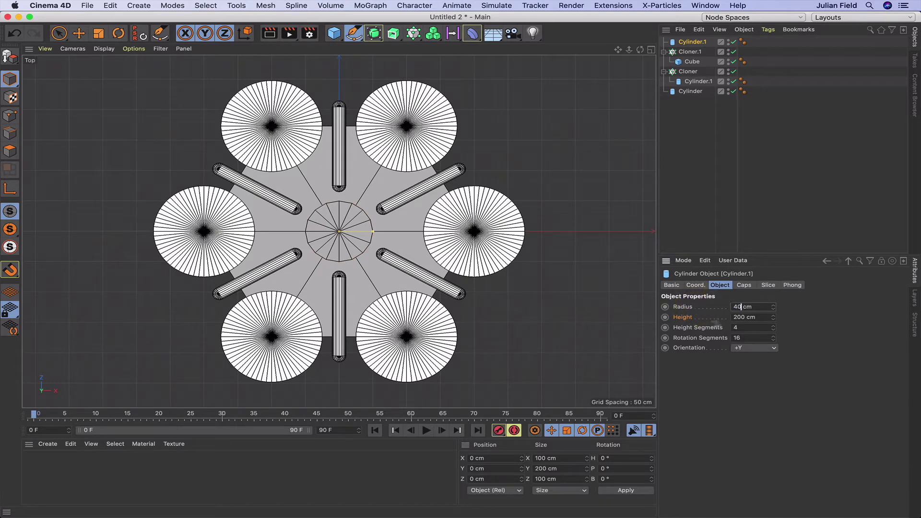
{"action": "left_click", "coordinate": [690, 316]}
{"action": "left_click", "coordinate": [726, 318]}
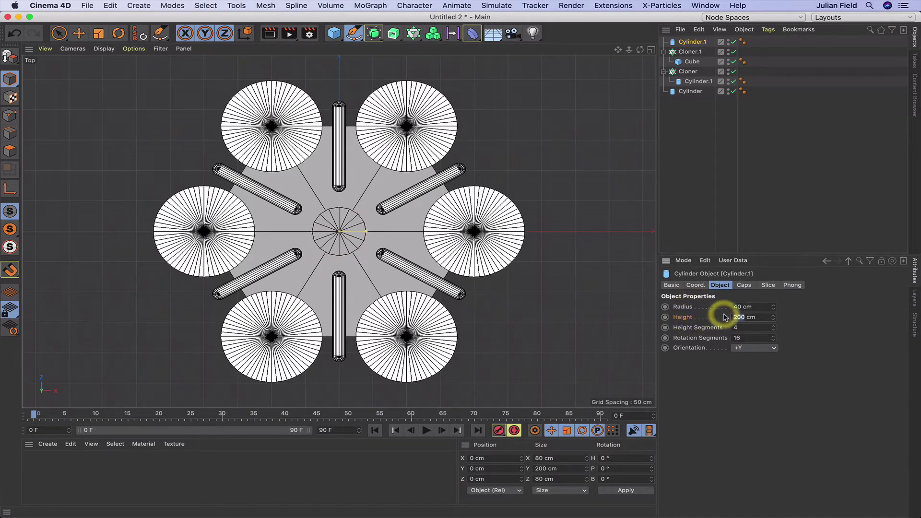
{"action": "type", "text": "30"}
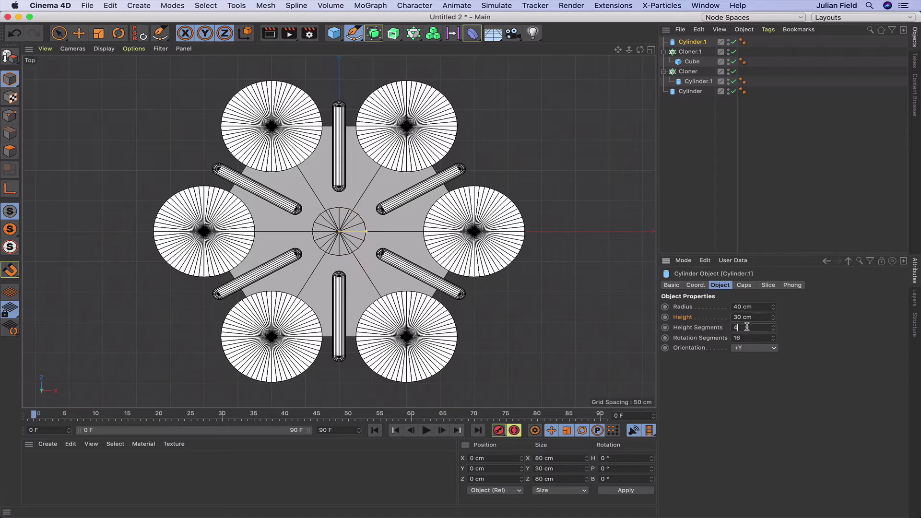
Set the central cylinder to 1 height segment and 60 rotation segments
{"action": "left_click_drag", "start_coordinate": [747, 327], "coordinate": [702, 327]}
{"action": "type", "text": "1"}
{"action": "type", "text": "60"}
{"action": "key", "text": "Return"}
{"action": "key", "text": "F1"}
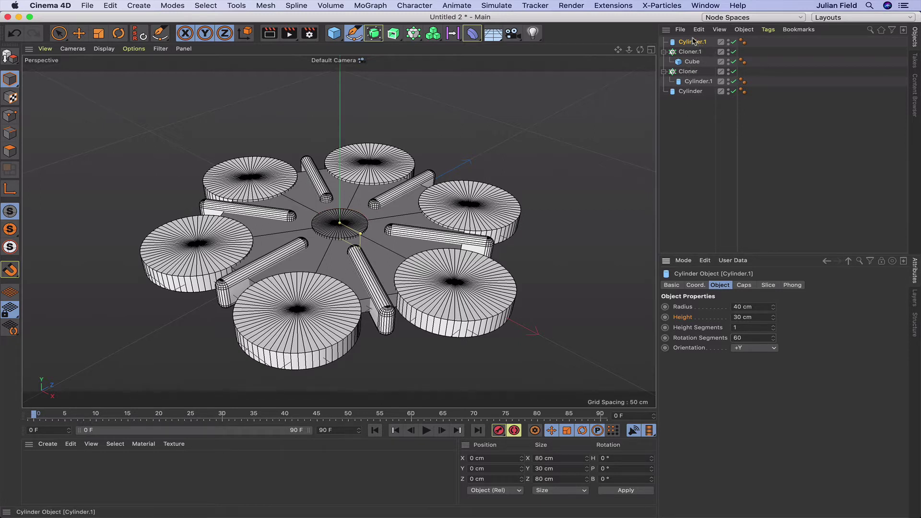
Move the six-sided cylinder to the top of the object hierarchy and rename it Index
{"action": "left_click_drag", "start_coordinate": [691, 92], "coordinate": [686, 41]}
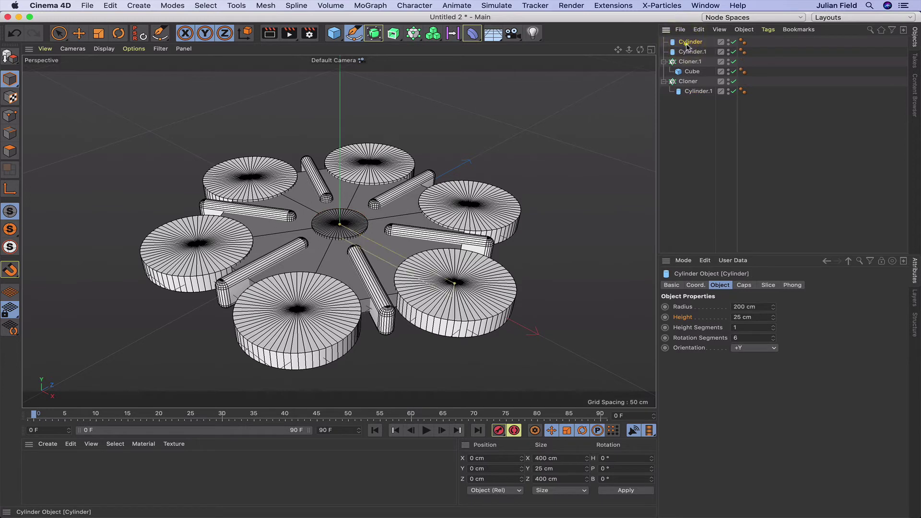
{"action": "double_click", "coordinate": [686, 42]}
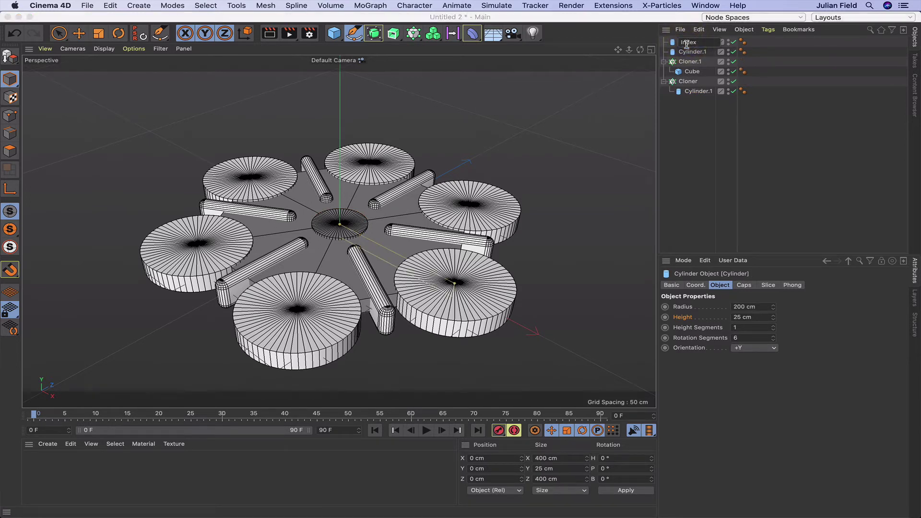
{"action": "type", "text": "Index"}
{"action": "key", "text": "Return"}
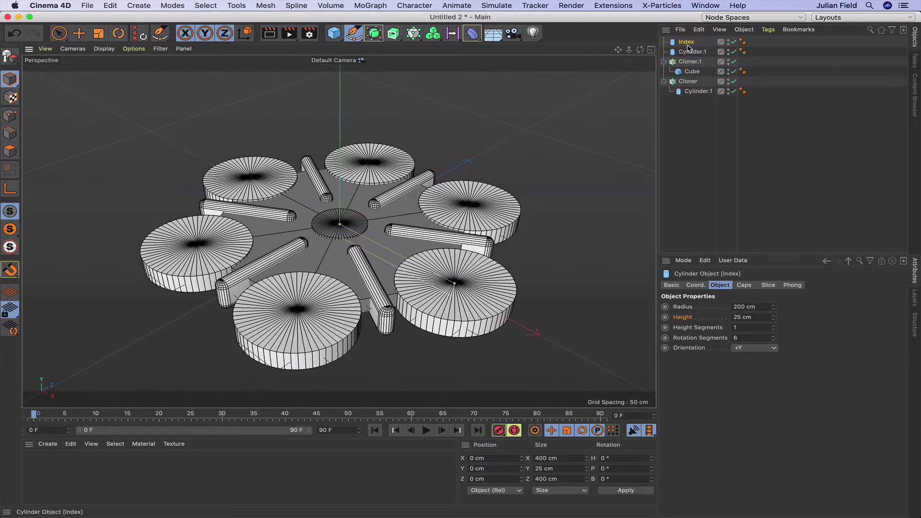
Collapse both cloners and move the cylinder cloner above the cube cloner in the object hierarchy
{"action": "left_click", "coordinate": [664, 62]}
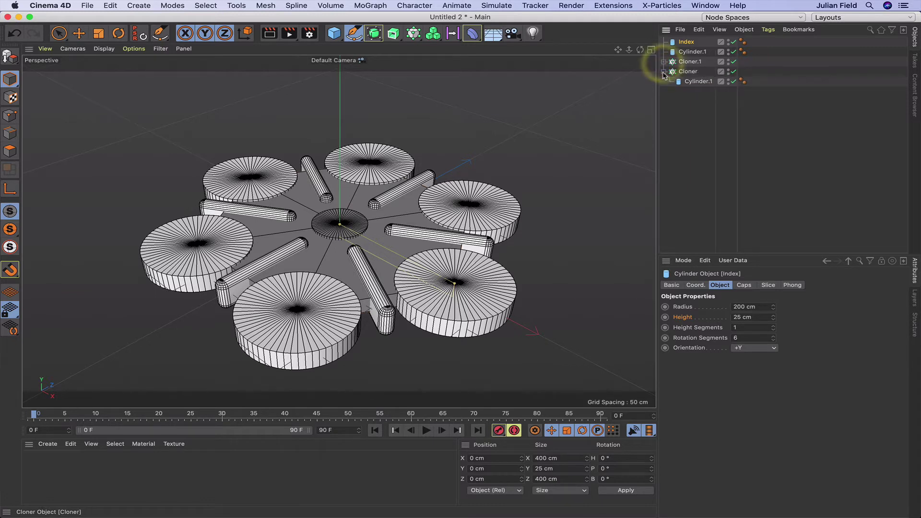
{"action": "left_click", "coordinate": [663, 71]}
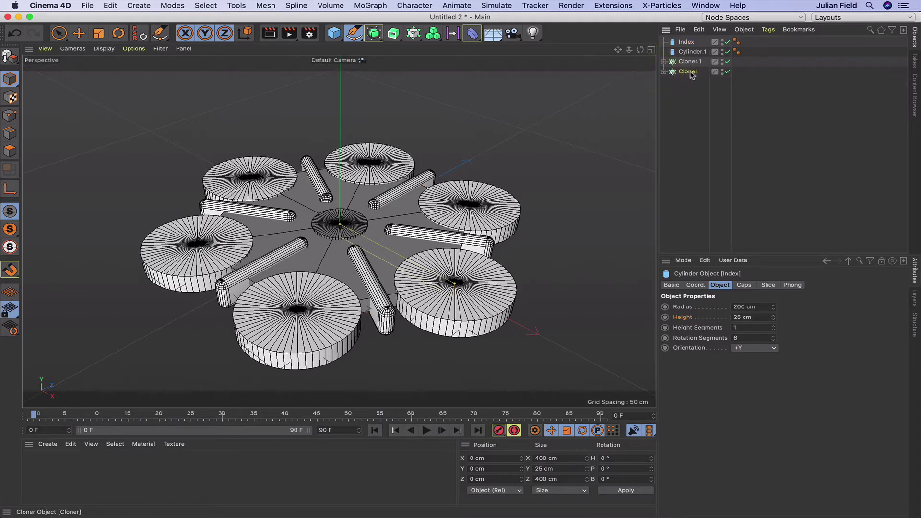
{"action": "left_click_drag", "start_coordinate": [691, 73], "coordinate": [689, 63]}
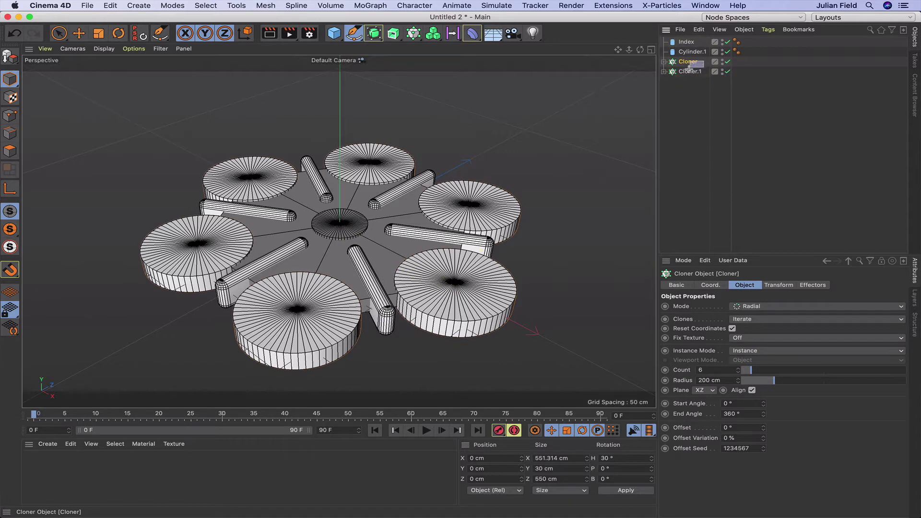
Duplicate both cloners below the originals and hide the two copies in the editor and the renderer
{"action": "left_click", "coordinate": [690, 71], "text": "shift"}
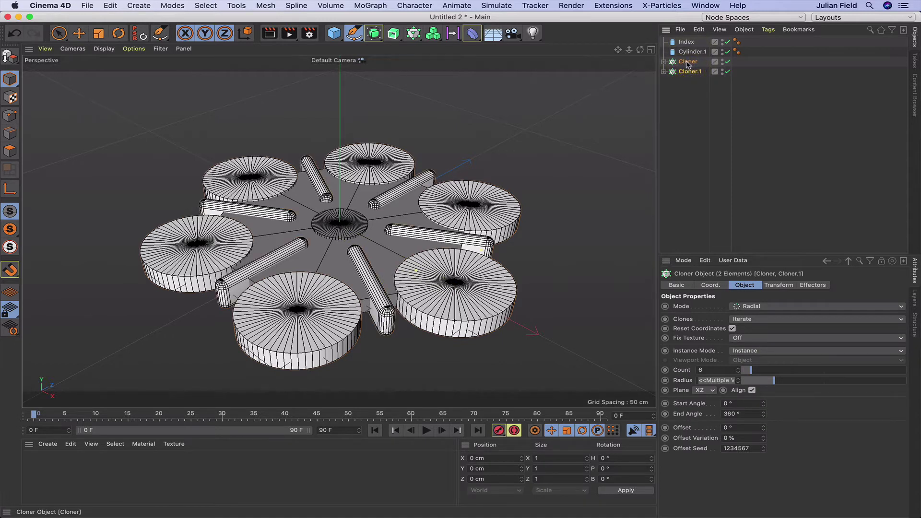
{"action": "left_click_drag", "start_coordinate": [686, 82], "coordinate": [684, 82], "text": "ctrl"}
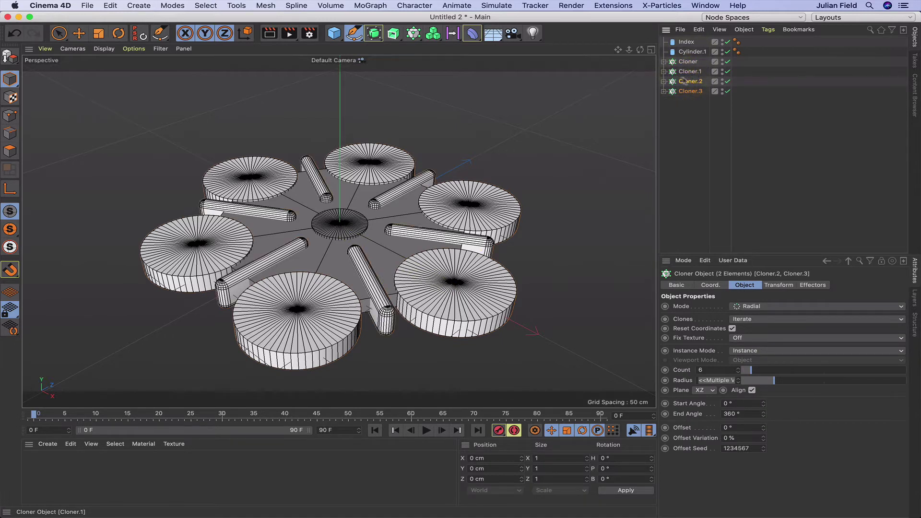
{"action": "left_click", "coordinate": [723, 81]}
{"action": "left_click", "coordinate": [723, 82]}
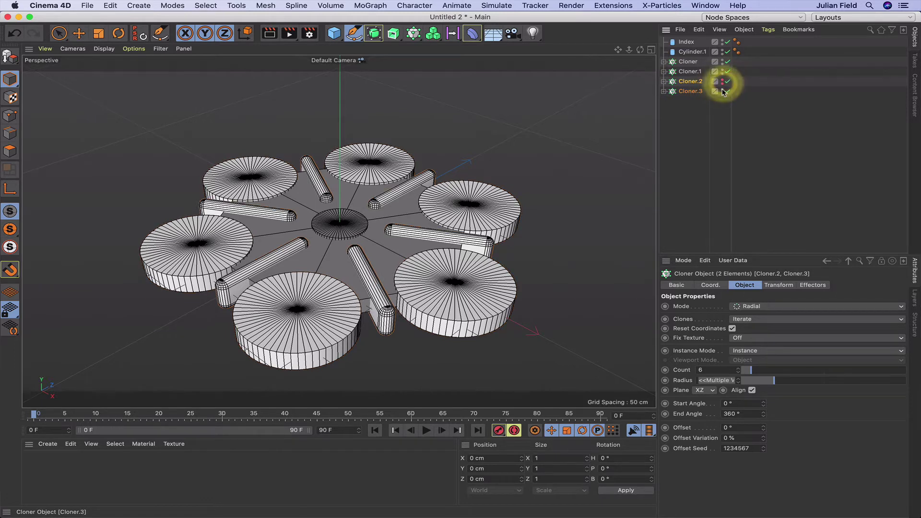
{"action": "left_click", "coordinate": [723, 92]}
{"action": "left_click", "coordinate": [723, 84]}
{"action": "left_click", "coordinate": [723, 94]}
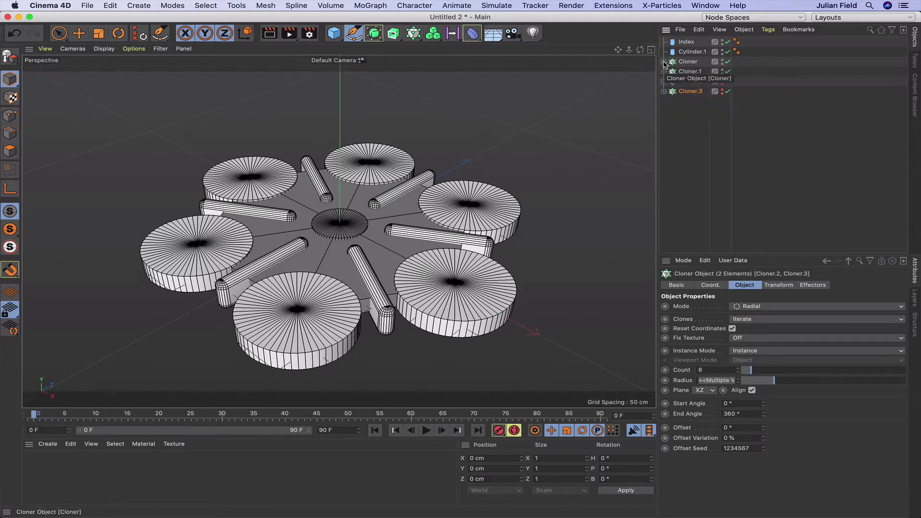
Make the original cylinder cloner and cube cloner editable
{"action": "left_click", "coordinate": [691, 63]}
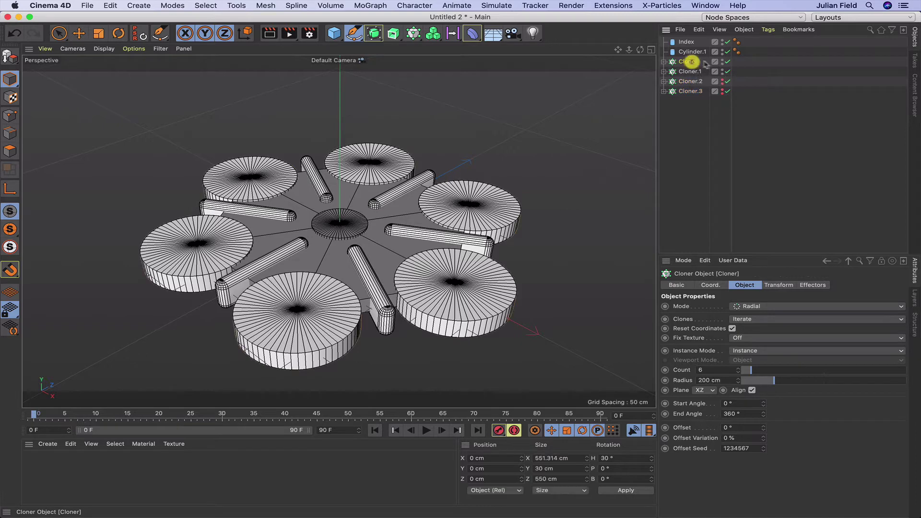
{"action": "left_click", "coordinate": [693, 71], "text": "shift"}
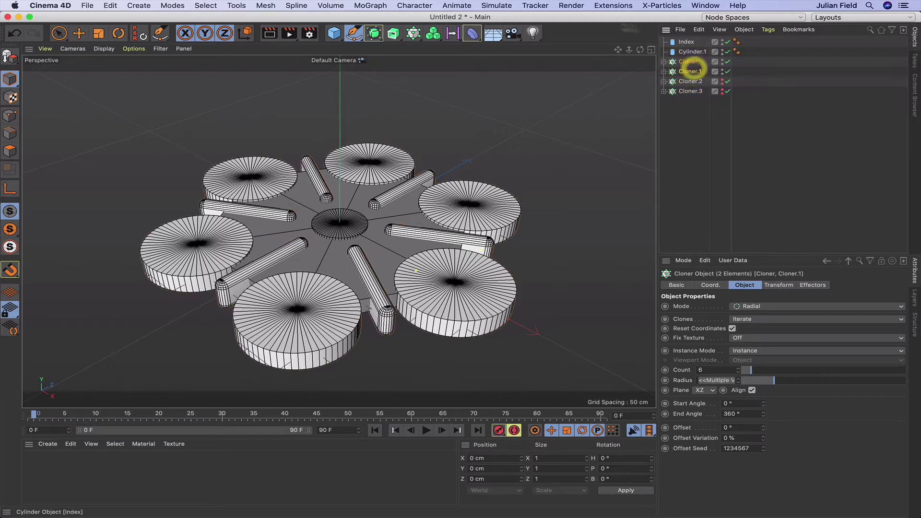
{"action": "key", "text": "c"}
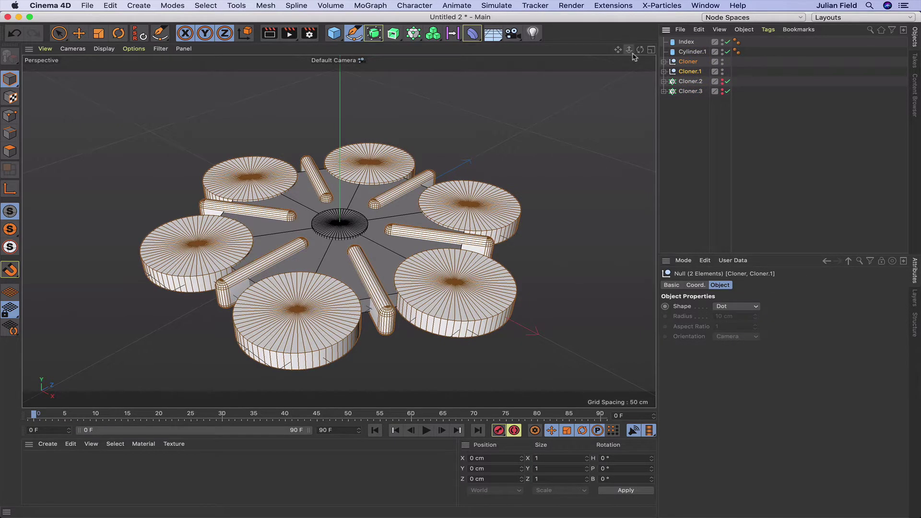
Move the six cylinders and six cubes out of their converted cloner groups, and delete the two empty nulls
{"action": "left_click", "coordinate": [664, 62]}
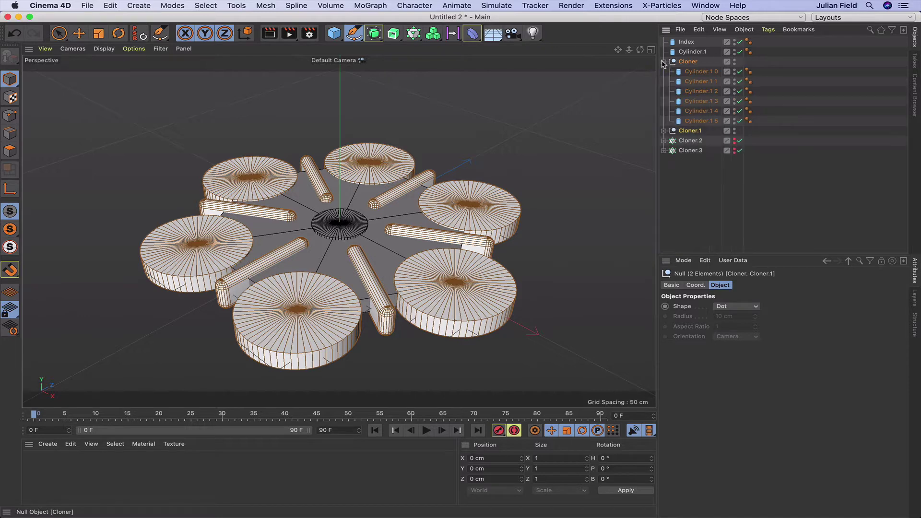
{"action": "left_click", "coordinate": [664, 130]}
{"action": "mouse_move", "coordinate": [712, 60]}
{"action": "left_mouse_down"}
{"action": "mouse_move", "coordinate": [715, 121]}
{"action": "mouse_move", "coordinate": [698, 61]}
{"action": "left_mouse_up"}
{"action": "left_click_drag", "start_coordinate": [713, 139], "coordinate": [694, 120]}
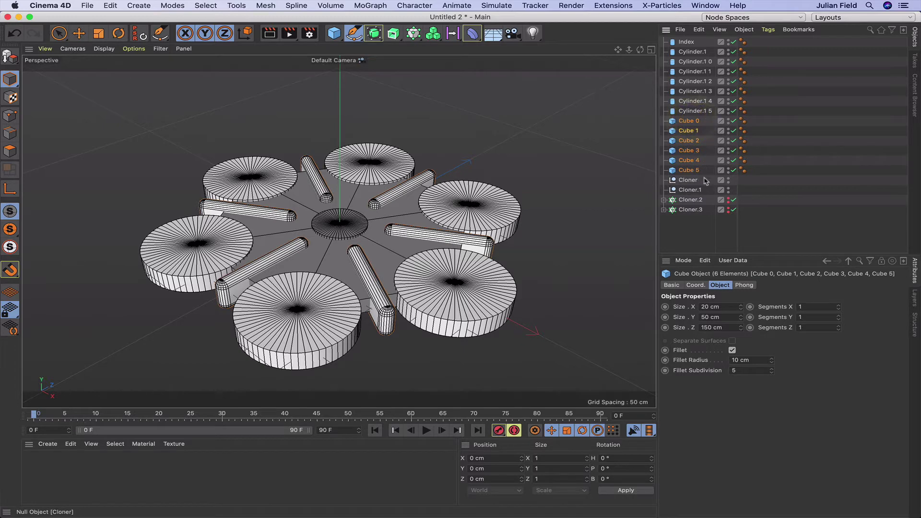
{"action": "left_click_drag", "start_coordinate": [690, 192], "coordinate": [685, 53]}
{"action": "key", "text": "Delete"}
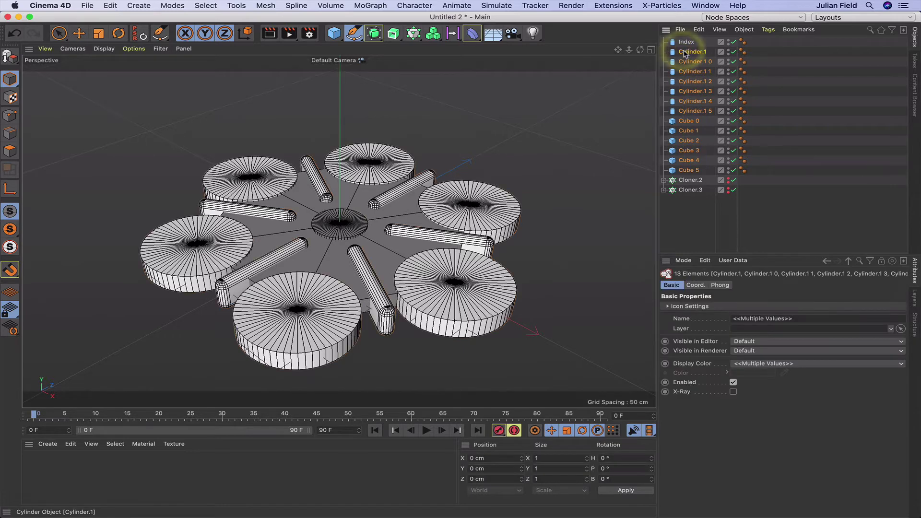
Make the central cylinder, six outer cylinders and six cubes editable, and merge them with Connect Objects + Delete
{"action": "key", "text": "c"}
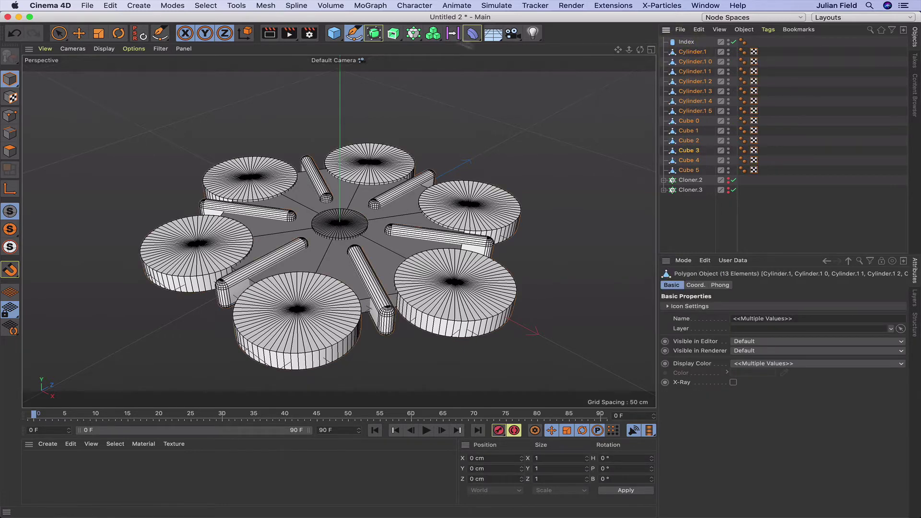
{"action": "left_click", "coordinate": [266, 6]}
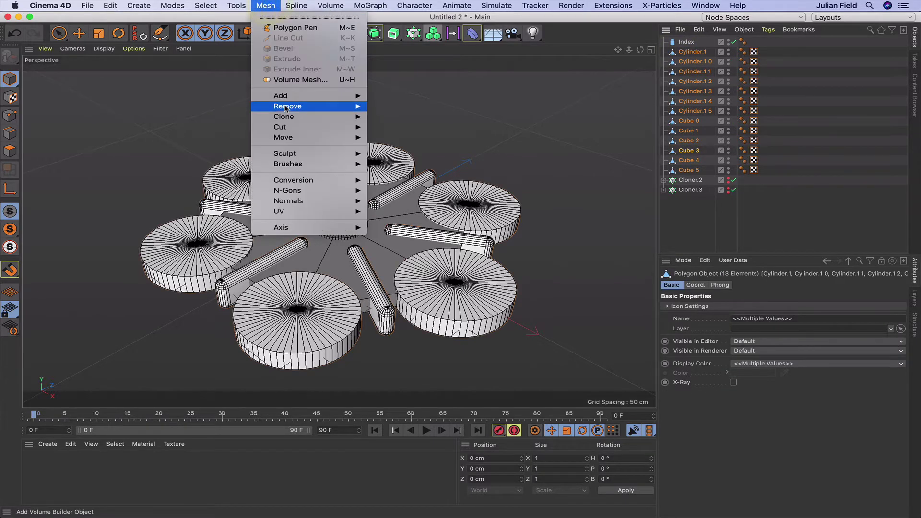
{"action": "mouse_move", "coordinate": [289, 187]}
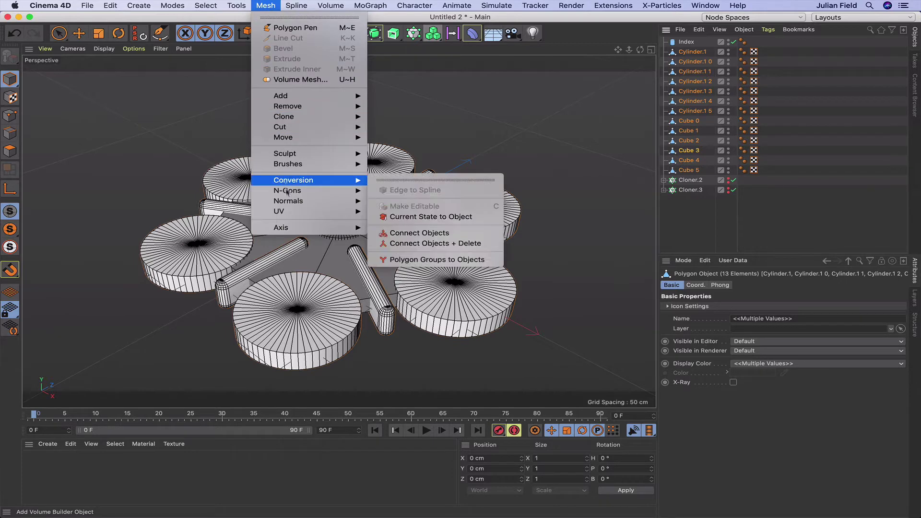
{"action": "left_click", "coordinate": [416, 243]}
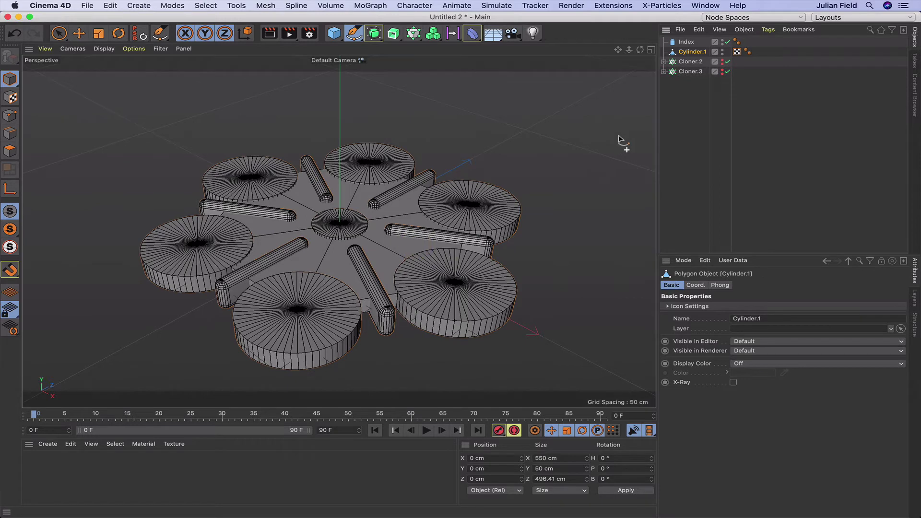
Make the six-sided Index cylinder editable
{"action": "left_click", "coordinate": [690, 42]}
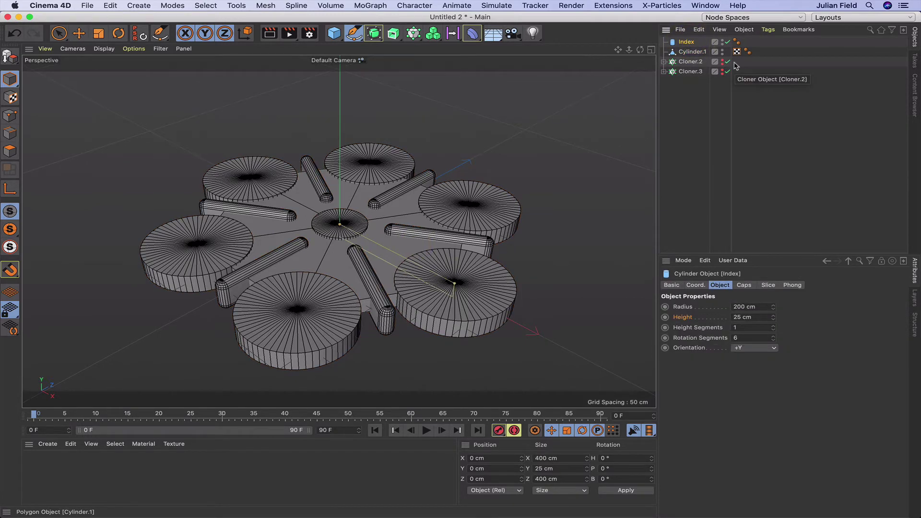
{"action": "key", "text": "c"}
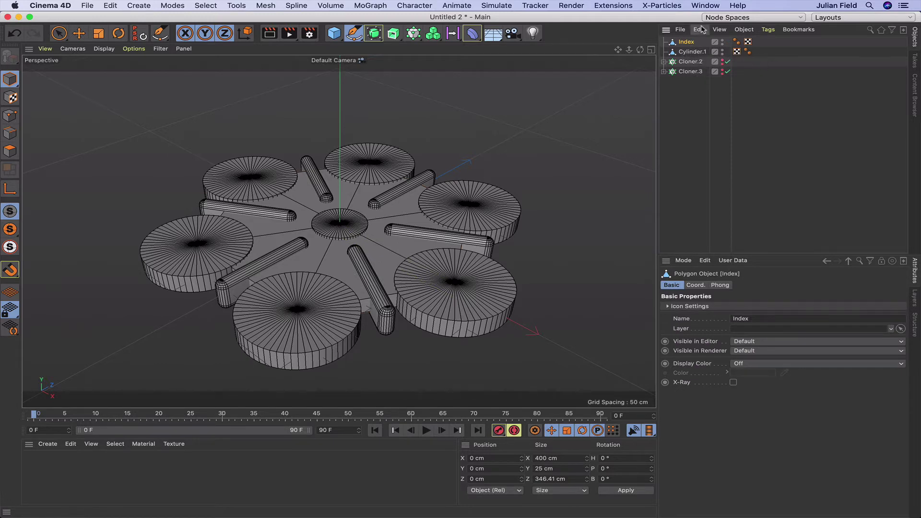
Subtract the merged Cylinder.1 mesh from Index with a Boole, and enable Create single object on it
{"action": "left_click", "coordinate": [375, 34]}
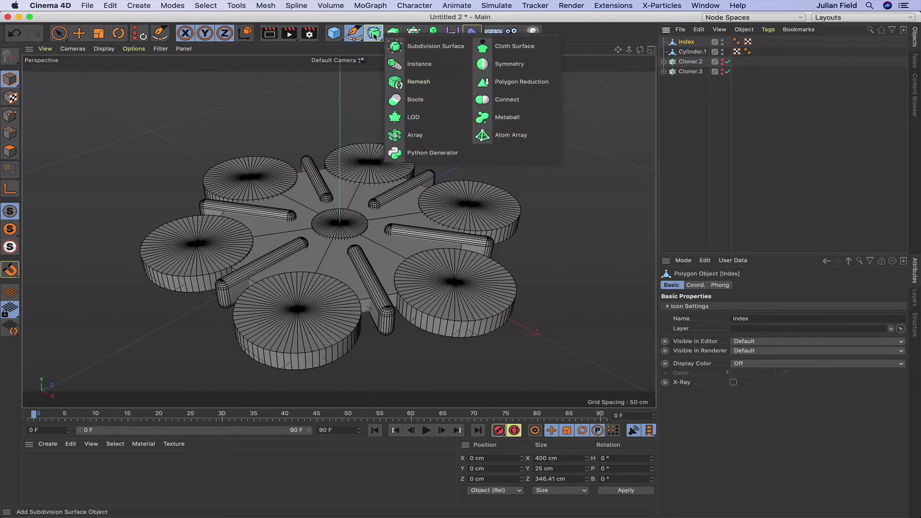
{"action": "left_click", "coordinate": [410, 100], "text": "alt"}
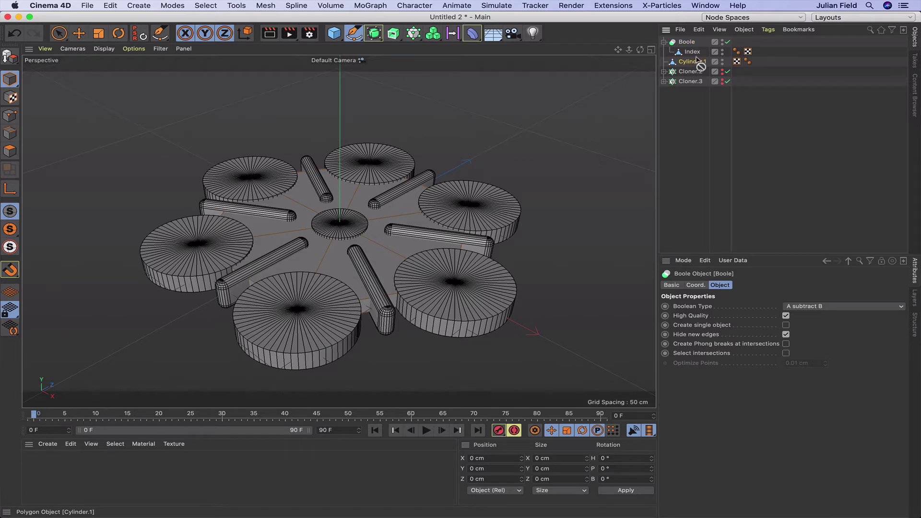
{"action": "left_click_drag", "start_coordinate": [697, 60], "coordinate": [698, 61]}
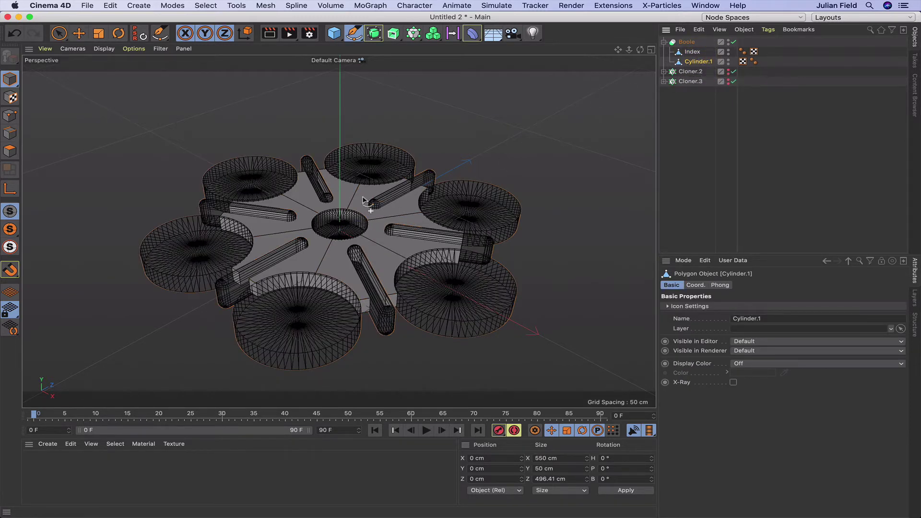
{"action": "left_click", "coordinate": [692, 118]}
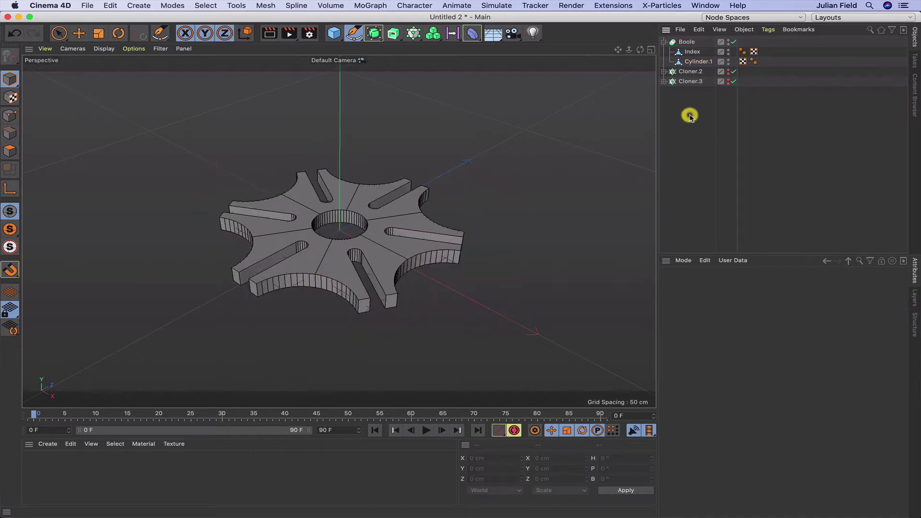
{"action": "left_click", "coordinate": [687, 42]}
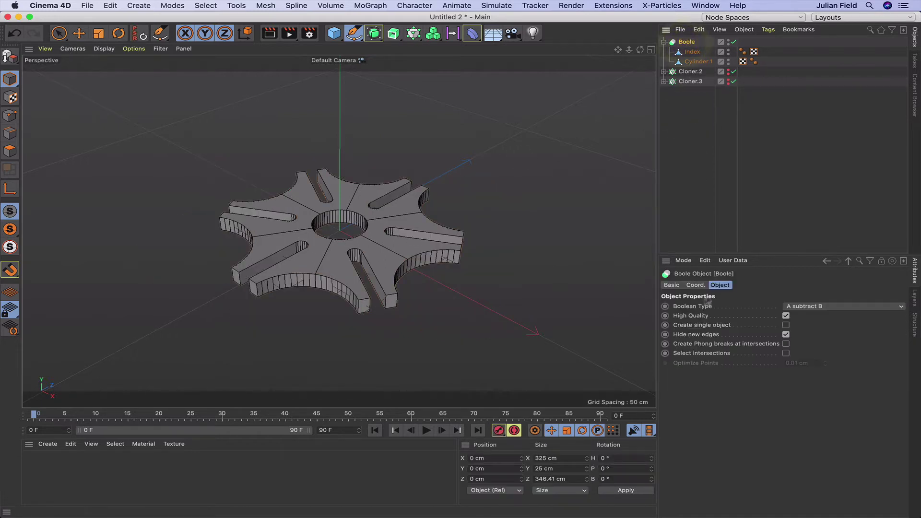
{"action": "left_click", "coordinate": [786, 325]}
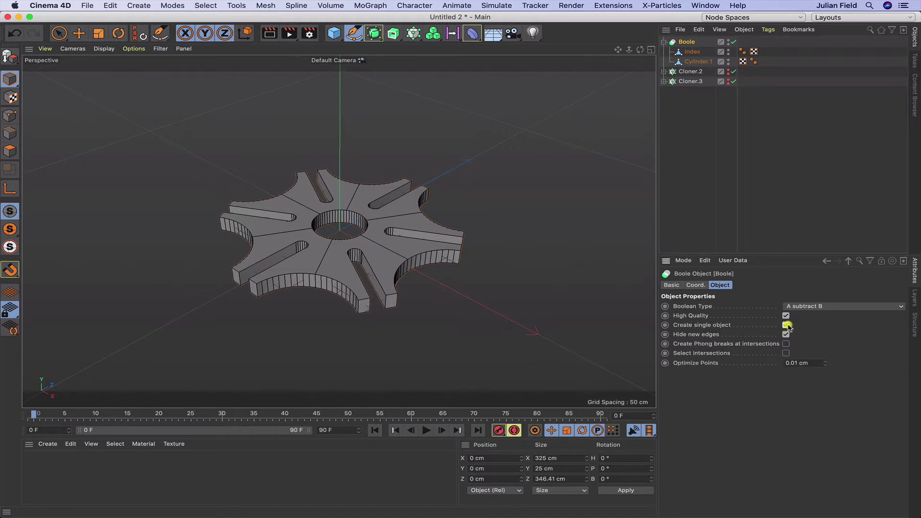
Try merging Index and Cylinder.1 inside the Boole with Connect Objects + Delete, and undo the merge
{"action": "left_click", "coordinate": [692, 51]}
{"action": "left_click", "coordinate": [697, 62], "text": "shift"}
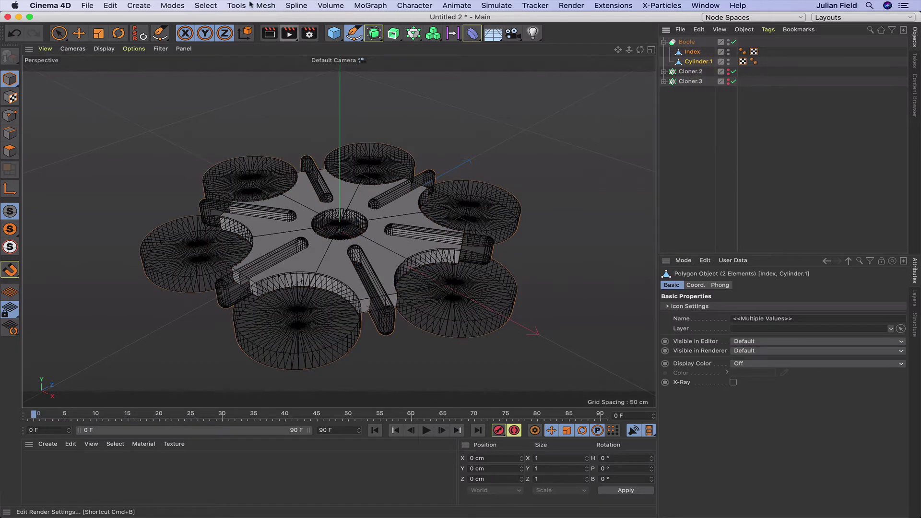
{"action": "left_click", "coordinate": [265, 5]}
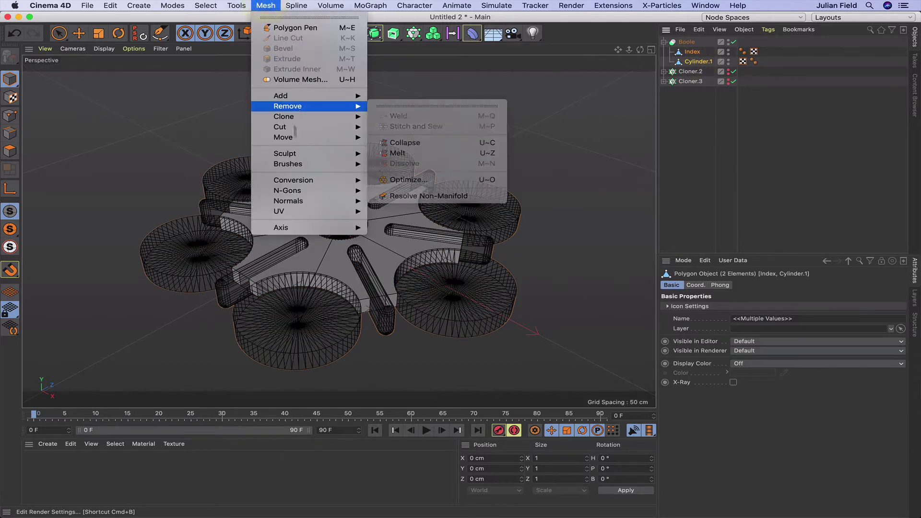
{"action": "mouse_move", "coordinate": [307, 180]}
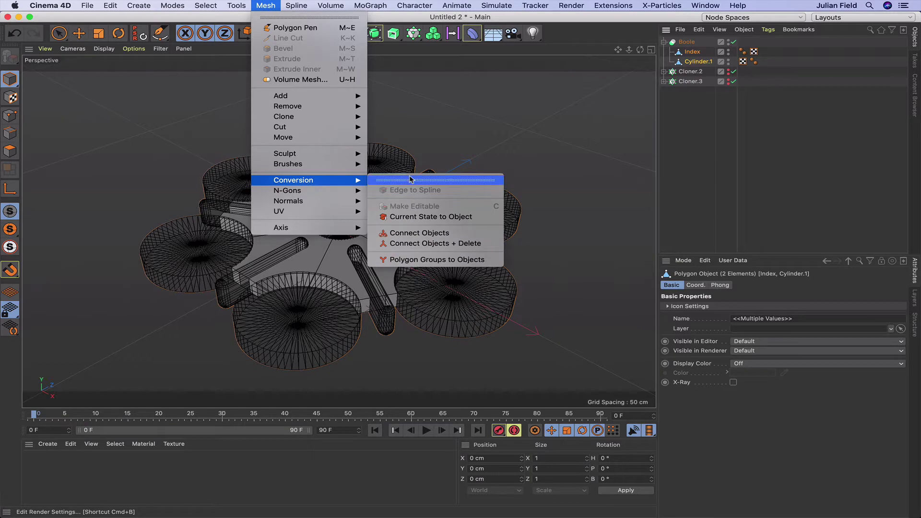
{"action": "left_click", "coordinate": [425, 244]}
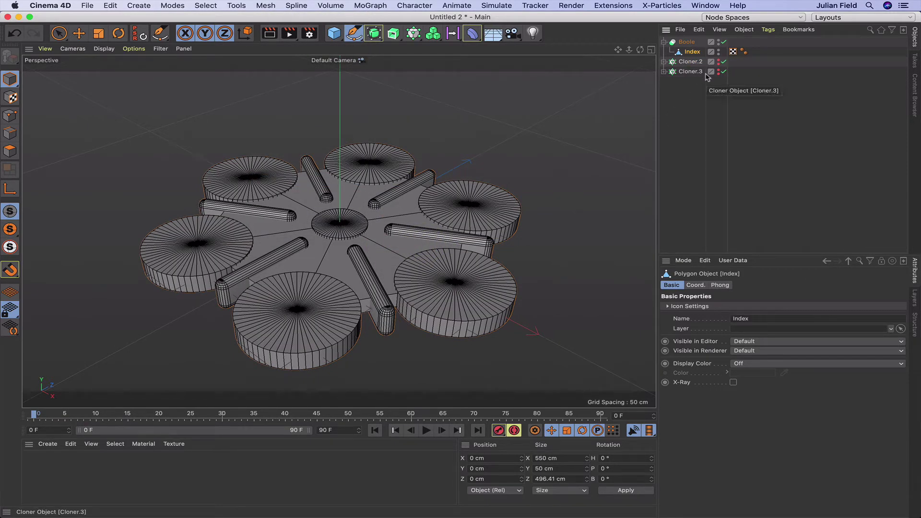
{"action": "key", "text": "super+z"}
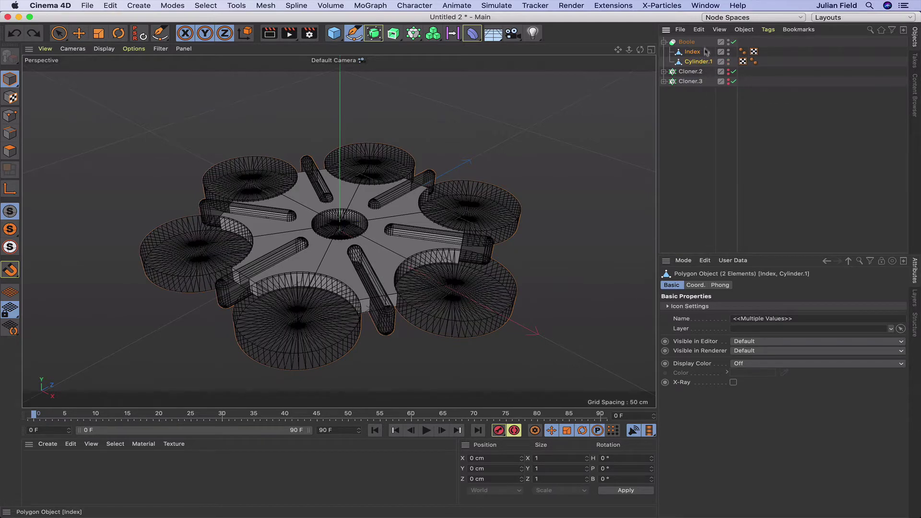
Make the Boole editable and rename the resulting mesh Index
{"action": "left_click", "coordinate": [686, 42]}
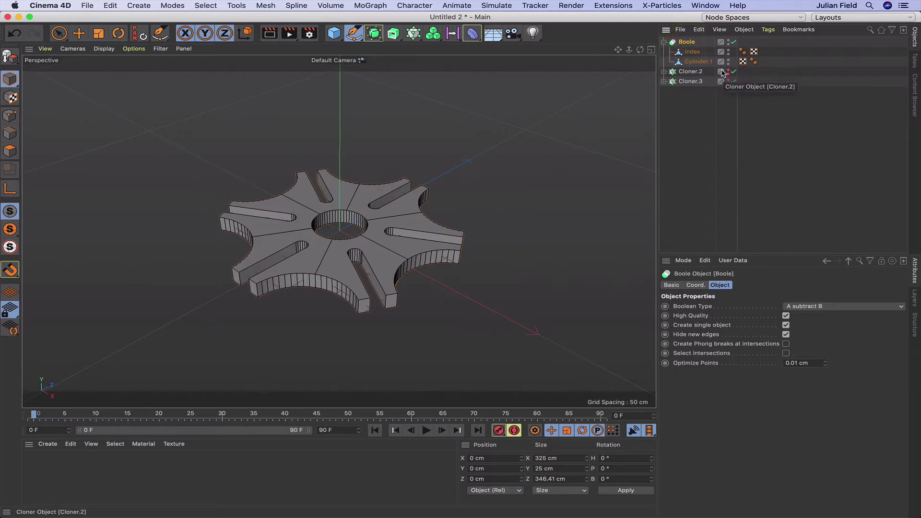
{"action": "key", "text": "c"}
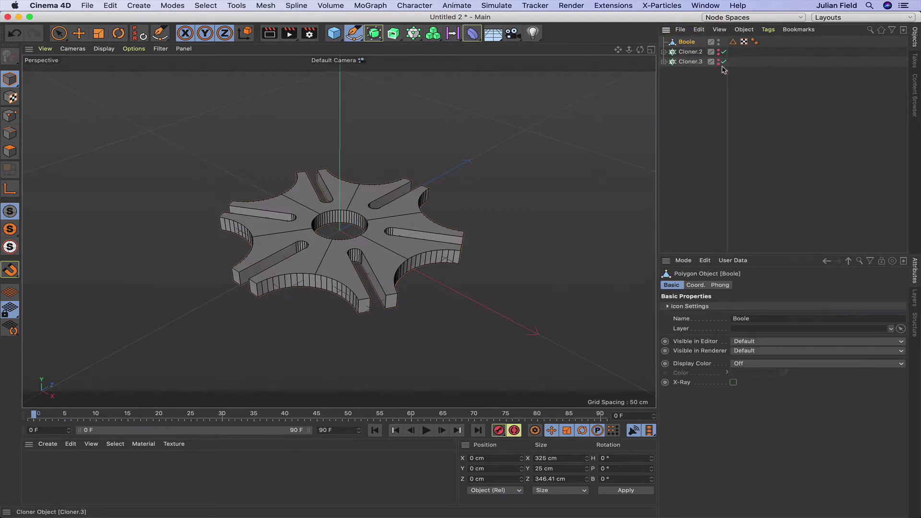
{"action": "double_click", "coordinate": [687, 43]}
{"action": "type", "text": "In"}
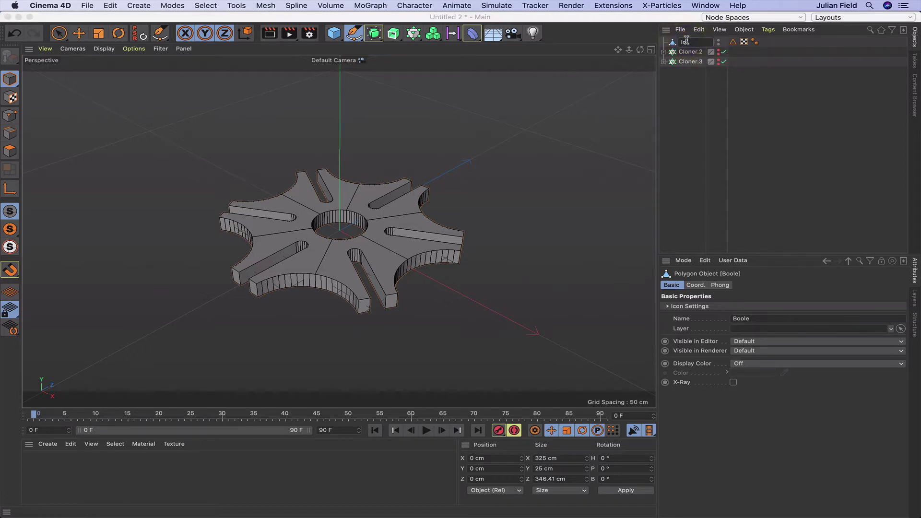
{"action": "type", "text": "dex"}
{"action": "key", "text": "Return"}
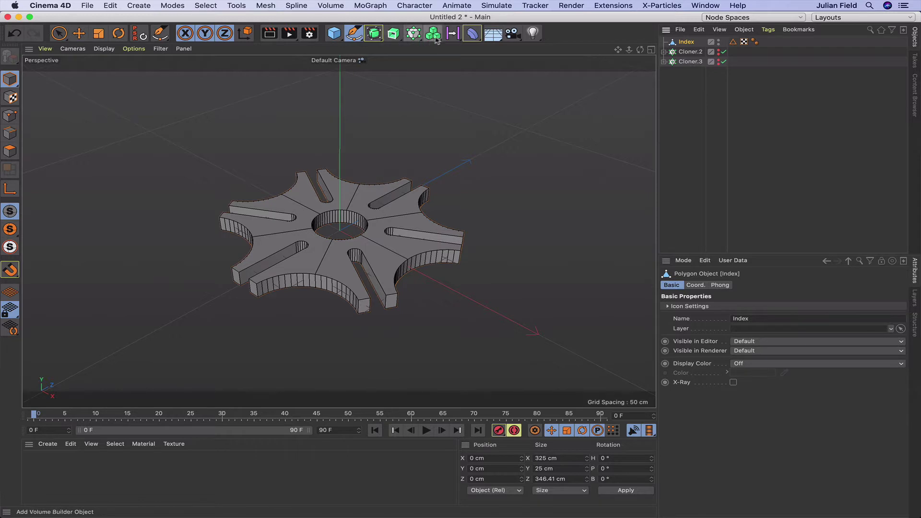
Add a Bevel deformer as a child of Index and set its subdivision to 3
{"action": "left_click_drag", "start_coordinate": [472, 33], "coordinate": [668, 173]}
{"action": "left_click_drag", "start_coordinate": [688, 43], "coordinate": [687, 51]}
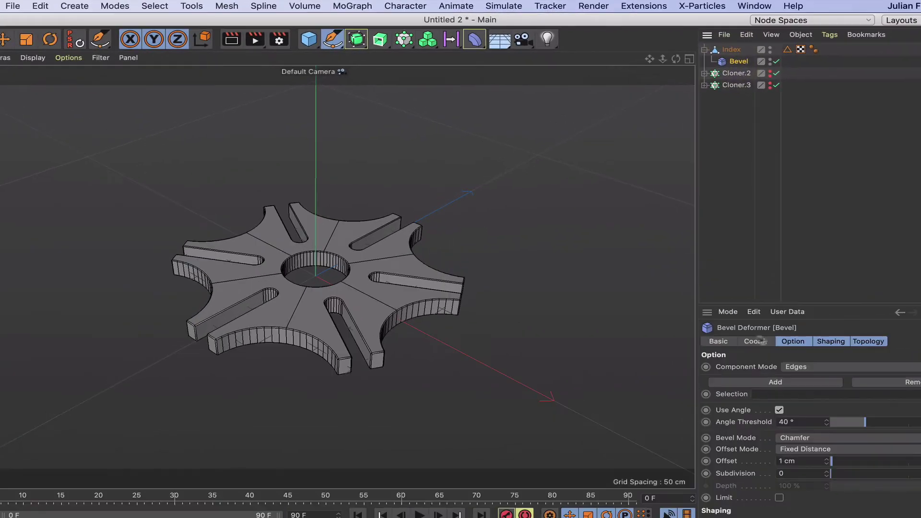
{"action": "double_click", "coordinate": [791, 474]}
{"action": "type", "text": "3"}
{"action": "key", "text": "Return"}
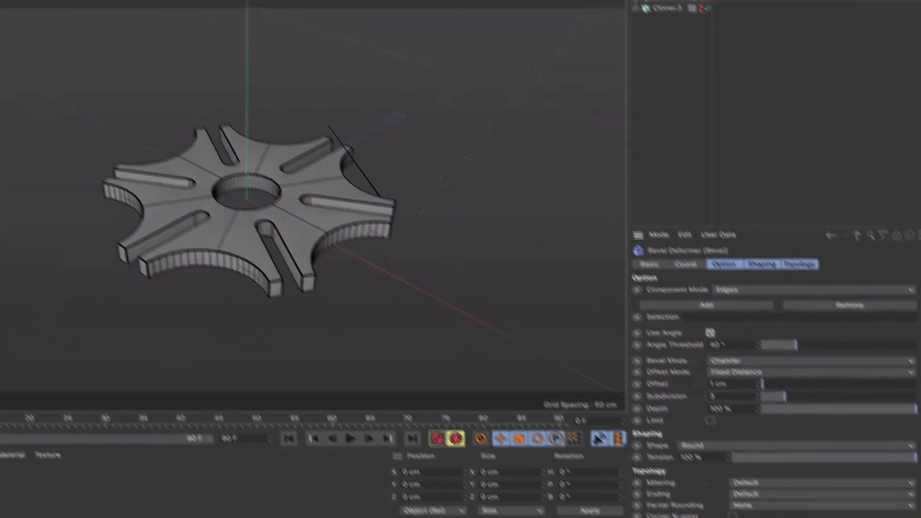
Try Patch mitering on the Bevel deformer and restore it to Default
{"action": "left_click_drag", "start_coordinate": [676, 59], "coordinate": [588, 120]}
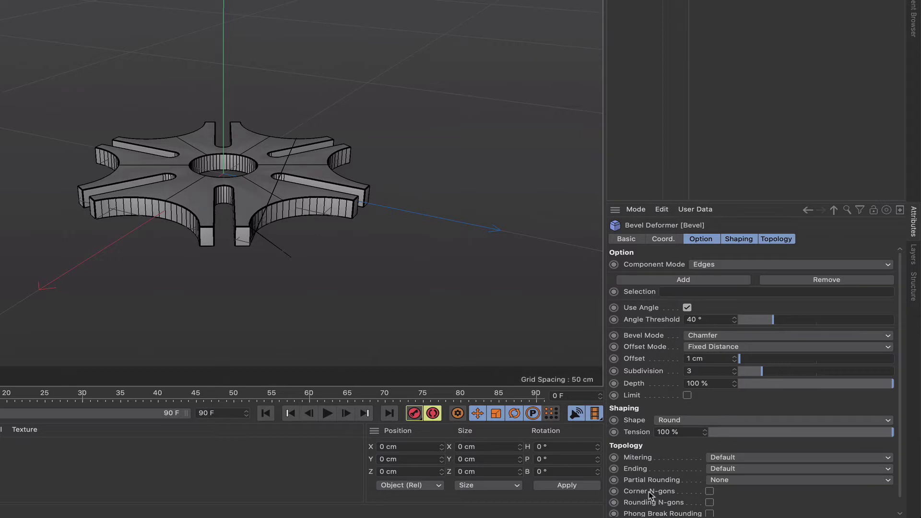
{"action": "left_click", "coordinate": [776, 460]}
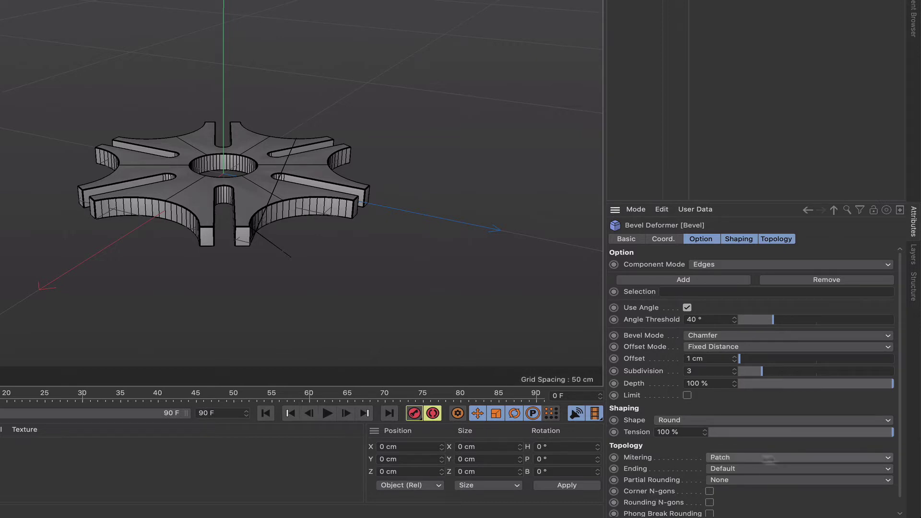
{"action": "left_click", "coordinate": [733, 456]}
{"action": "left_click", "coordinate": [733, 470]}
Enable Corner N-gons in the Bevel deformer's topology settings and inspect the bevelled edges
{"action": "scroll", "coordinate": [758, 499], "scroll_direction": "down", "scroll_amount": 1}
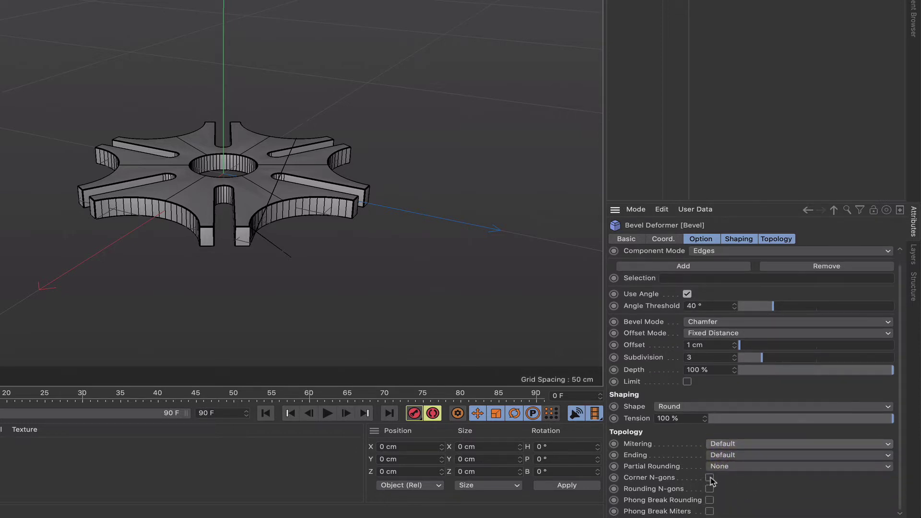
{"action": "left_click", "coordinate": [710, 478]}
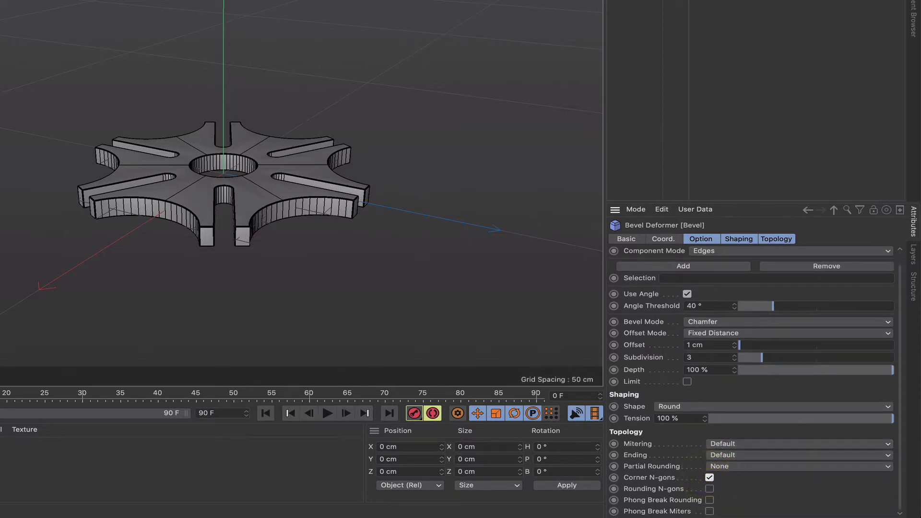
{"action": "mouse_move", "coordinate": [223, 173]}
{"action": "left_mouse_down", "text": "alt"}
{"action": "mouse_move", "coordinate": [332, 201]}
{"action": "mouse_move", "coordinate": [389, 129]}
{"action": "mouse_move", "coordinate": [379, 126]}
{"action": "mouse_move", "coordinate": [226, 201]}
{"action": "mouse_move", "coordinate": [228, 221]}
{"action": "mouse_move", "coordinate": [224, 173]}
{"action": "left_mouse_up", "text": "alt"}
{"action": "left_click_drag", "start_coordinate": [315, 247], "coordinate": [365, 252], "text": "alt"}
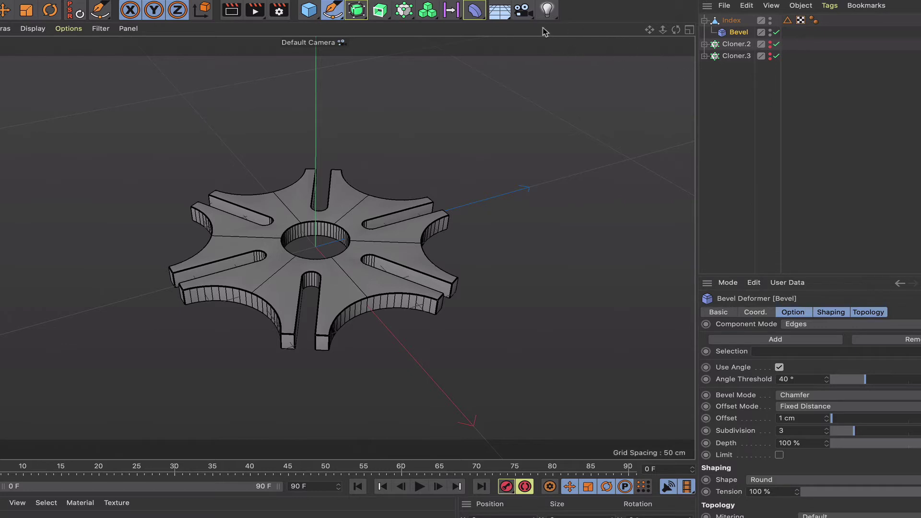
Delete the edge selection tag from Index and render the view to preview the bevelled part
{"action": "left_click", "coordinate": [787, 21]}
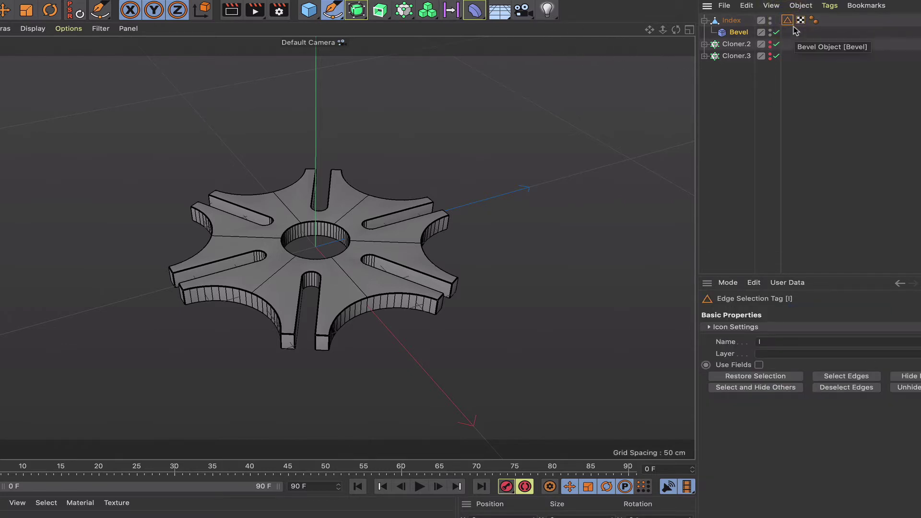
{"action": "key", "text": "Delete"}
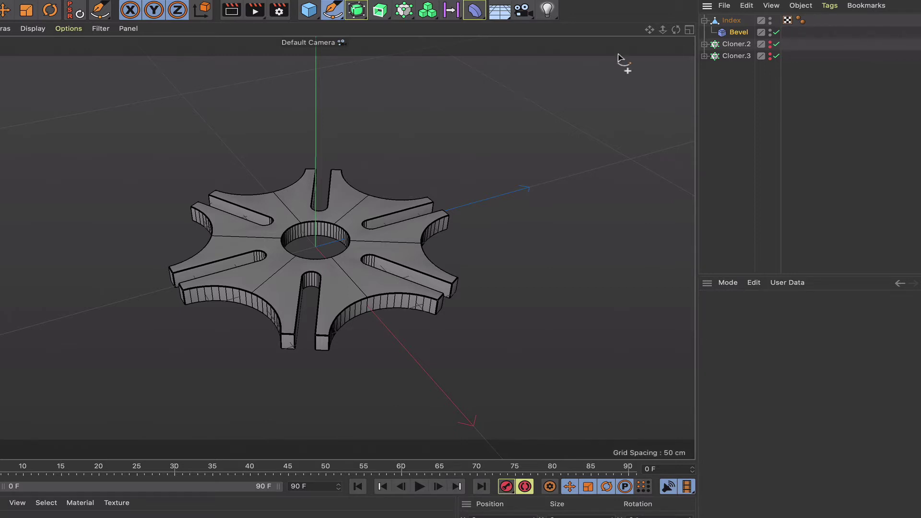
{"action": "left_click", "coordinate": [231, 10]}
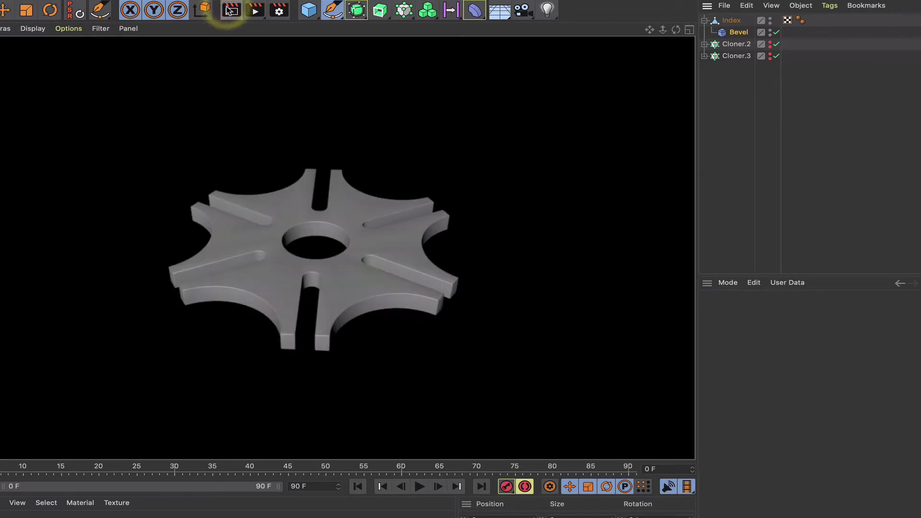
{"action": "left_click", "coordinate": [708, 106]}
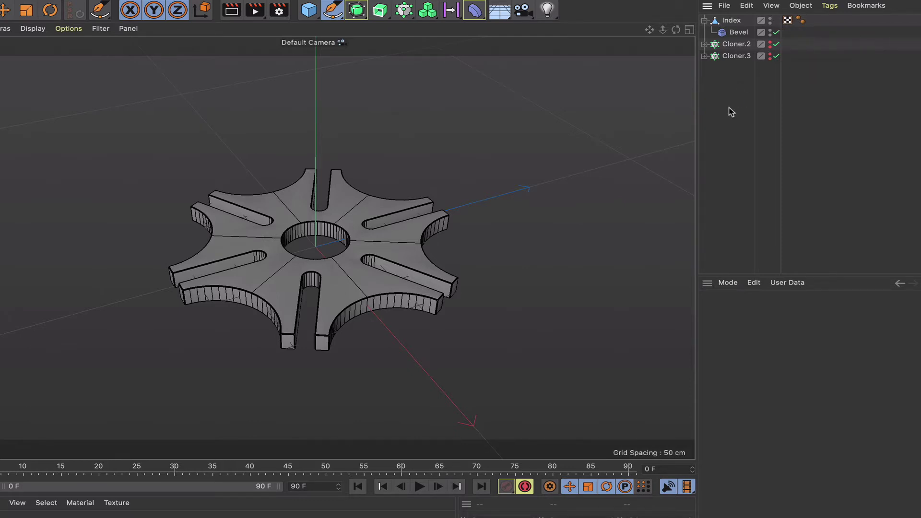
{"action": "left_click", "coordinate": [734, 82]}
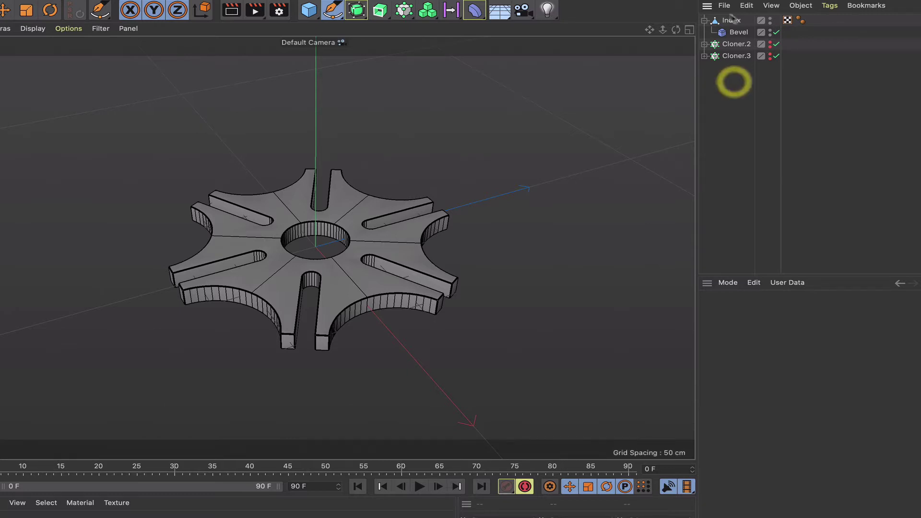
{"action": "left_click", "coordinate": [704, 21]}
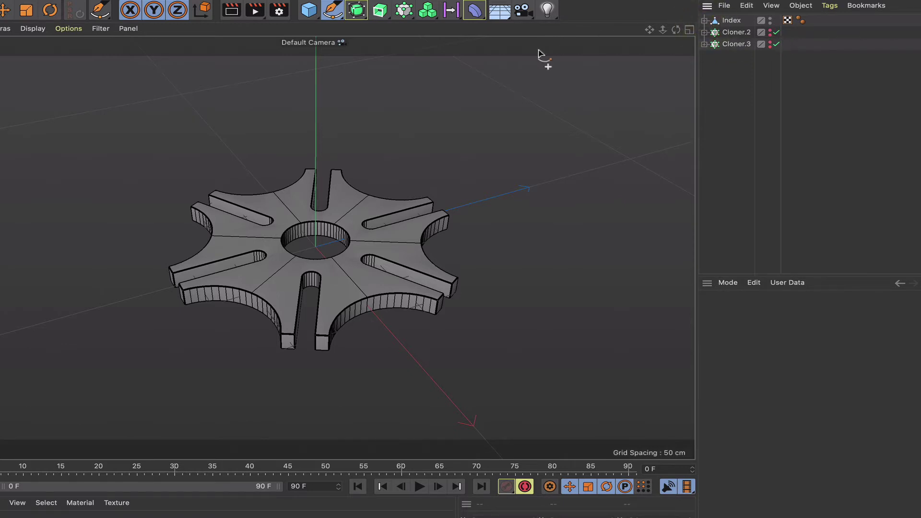
Add a central cylinder with a 75 cm radius, 25 cm height, 1 height segment and 60 rotation segments
{"action": "left_click", "coordinate": [309, 11]}
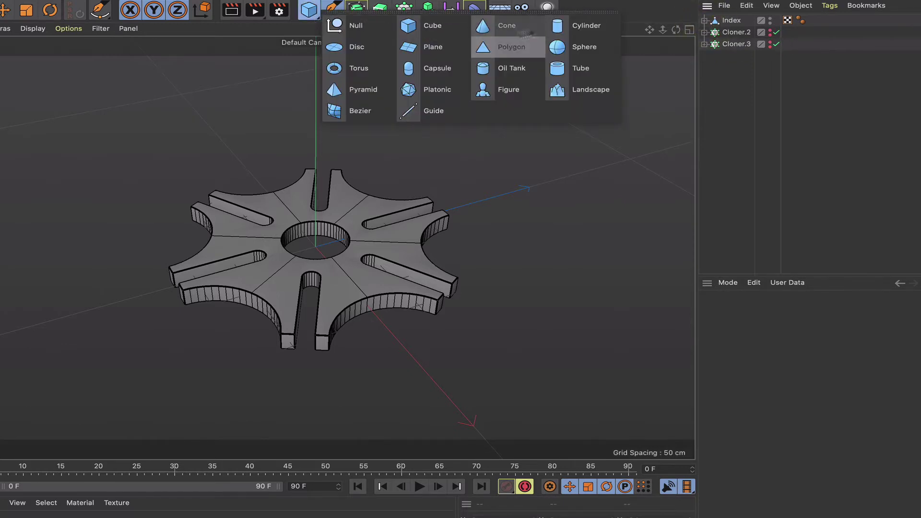
{"action": "left_click", "coordinate": [554, 30]}
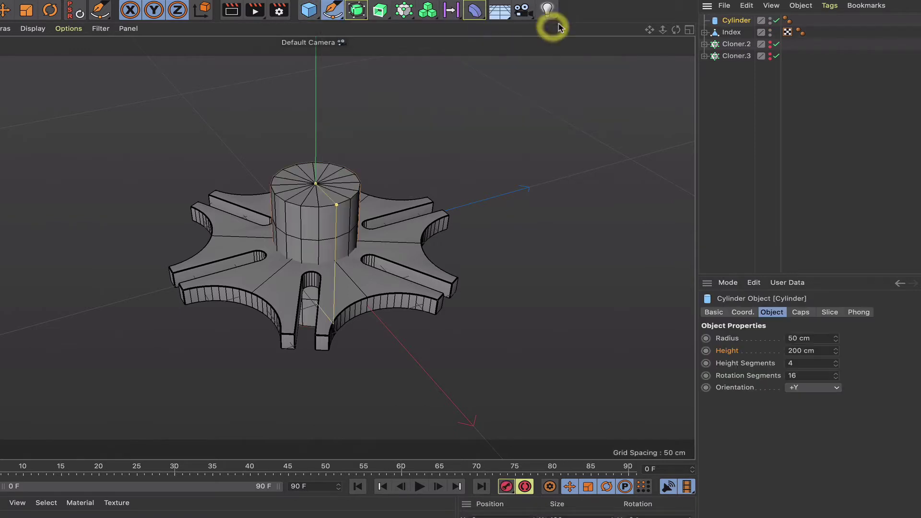
{"action": "key", "text": "F2"}
{"action": "left_click", "coordinate": [729, 21]}
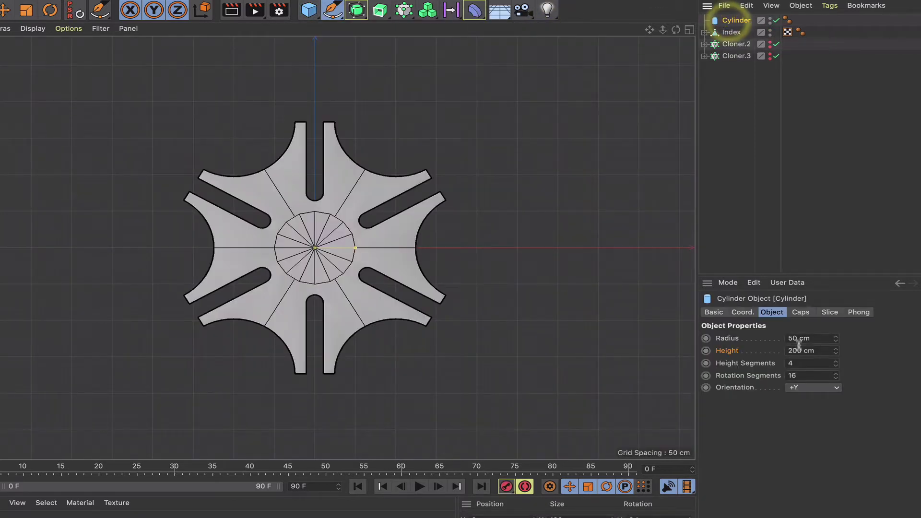
{"action": "left_click", "coordinate": [749, 341]}
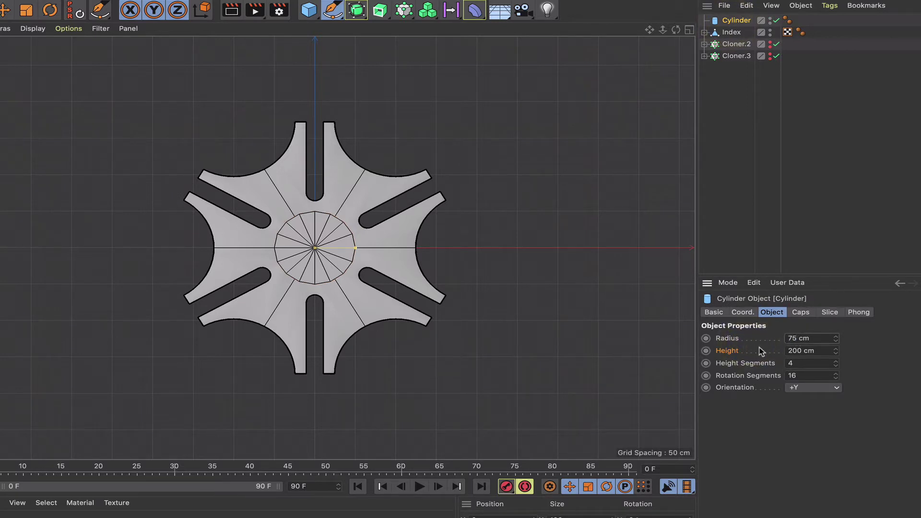
{"action": "left_click", "coordinate": [801, 352]}
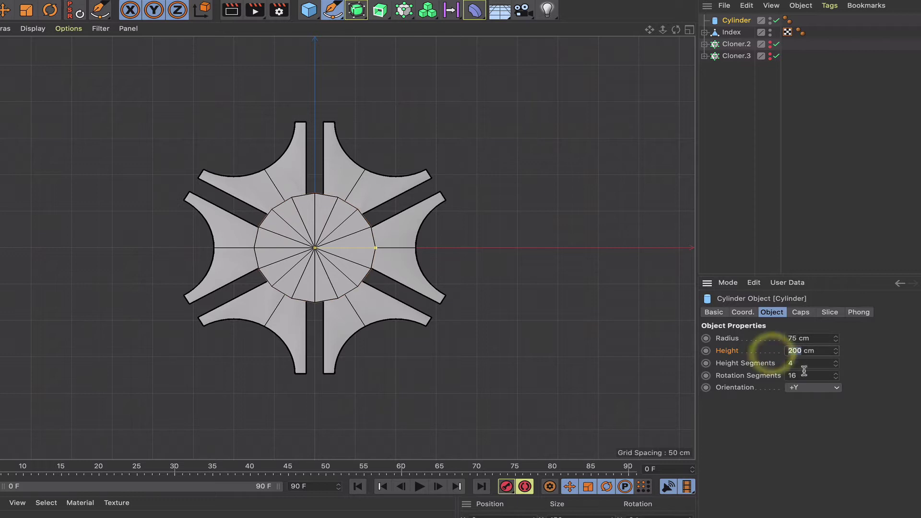
{"action": "type", "text": "25"}
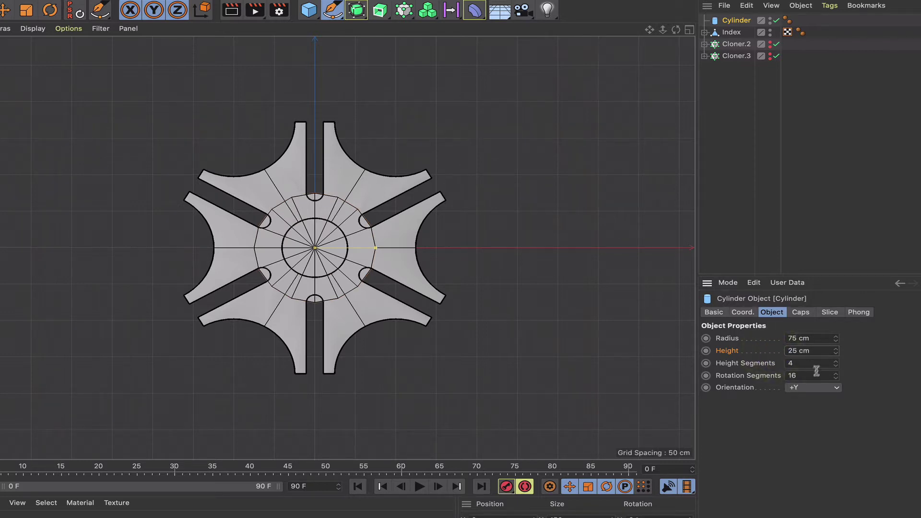
{"action": "left_click", "coordinate": [800, 363]}
{"action": "type", "text": "1"}
{"action": "left_click", "coordinate": [803, 375]}
{"action": "key", "text": "Return"}
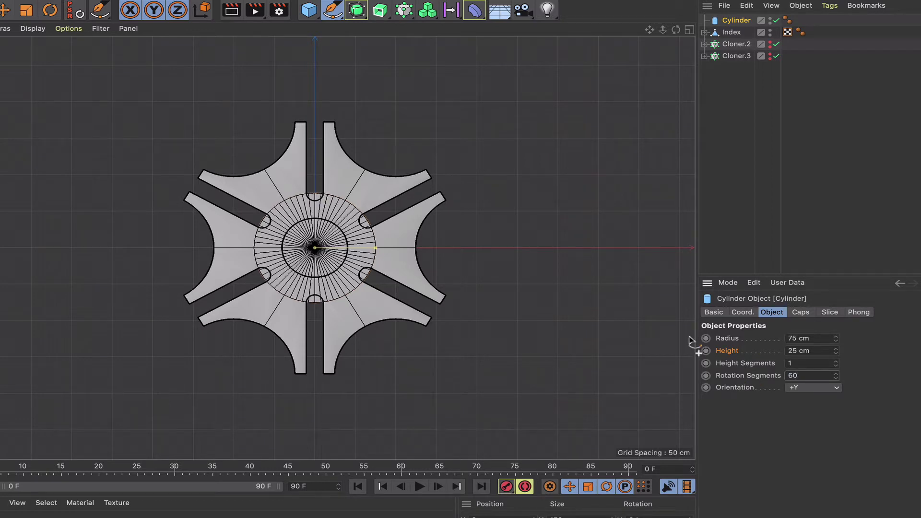
Move the cylinder to X 200 cm so it sits in one of the Index wheel's scalloped recesses
{"action": "key", "text": "F1"}
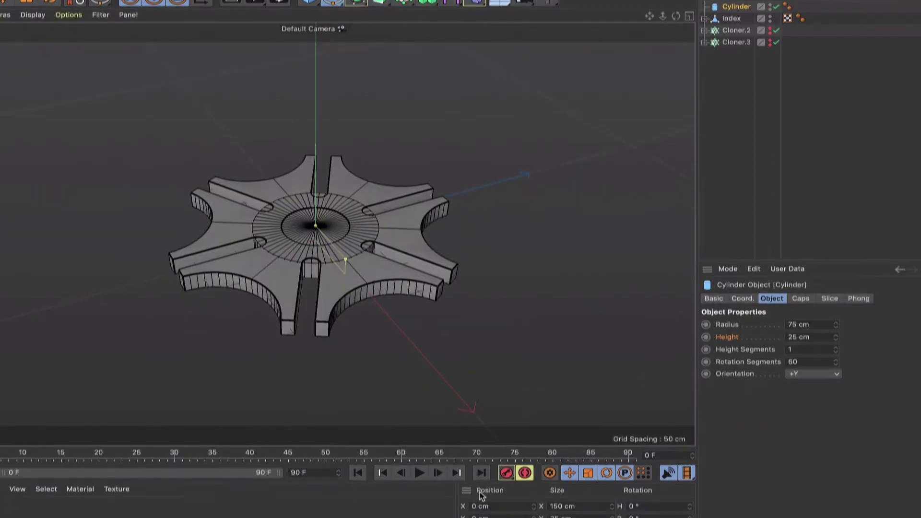
{"action": "left_click", "coordinate": [475, 472]}
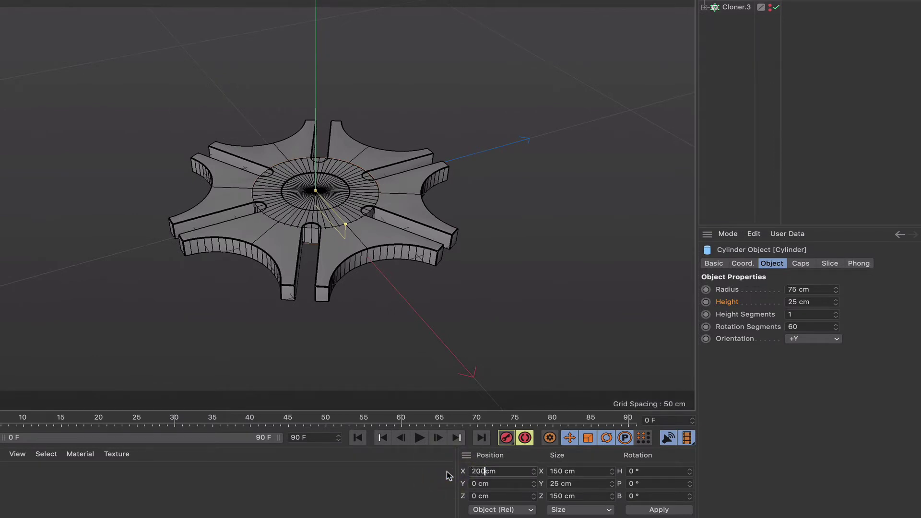
{"action": "type", "text": "200cm"}
{"action": "key", "text": "Return"}
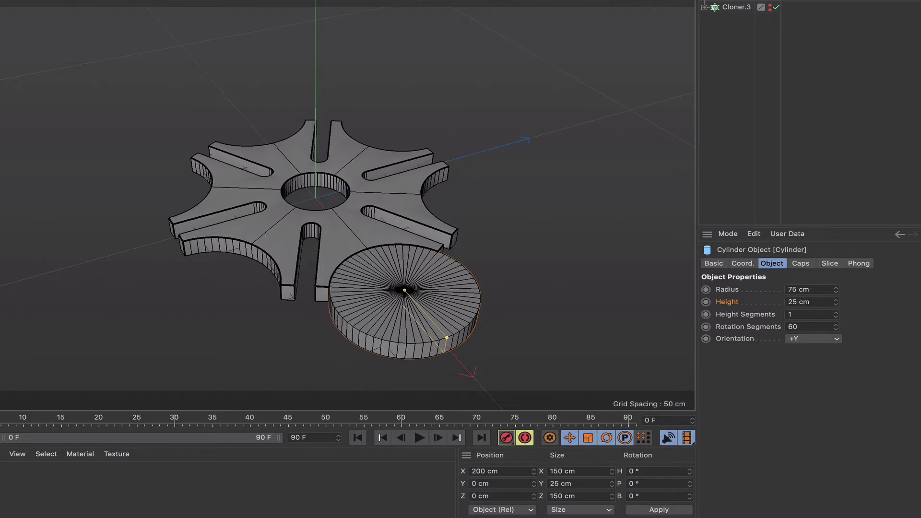
{"action": "left_click_drag", "start_coordinate": [552, 96], "coordinate": [453, 115], "text": "alt"}
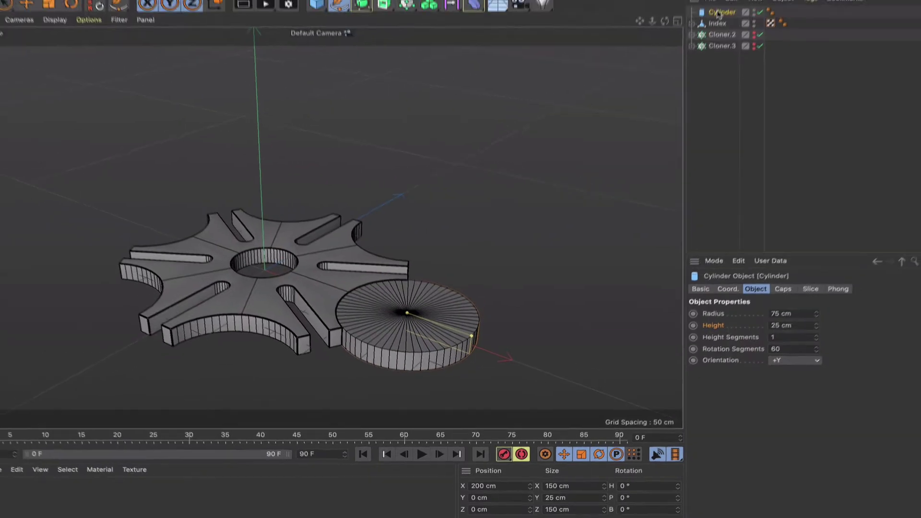
Duplicate the cylinder and place the copy at X 125 cm, overlapping the original
{"action": "left_click", "coordinate": [707, 46]}
{"action": "left_click_drag", "start_coordinate": [707, 47], "coordinate": [707, 52]}
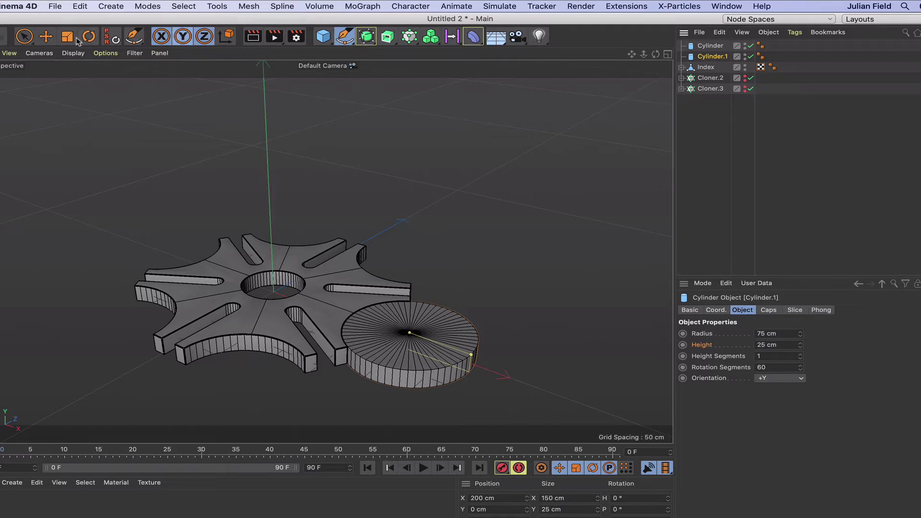
{"action": "left_click", "coordinate": [44, 35]}
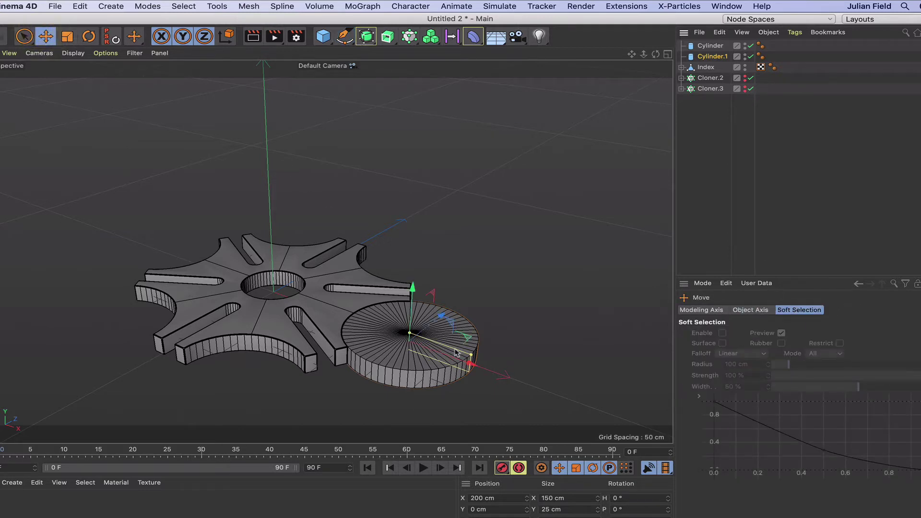
{"action": "double_click", "coordinate": [485, 499]}
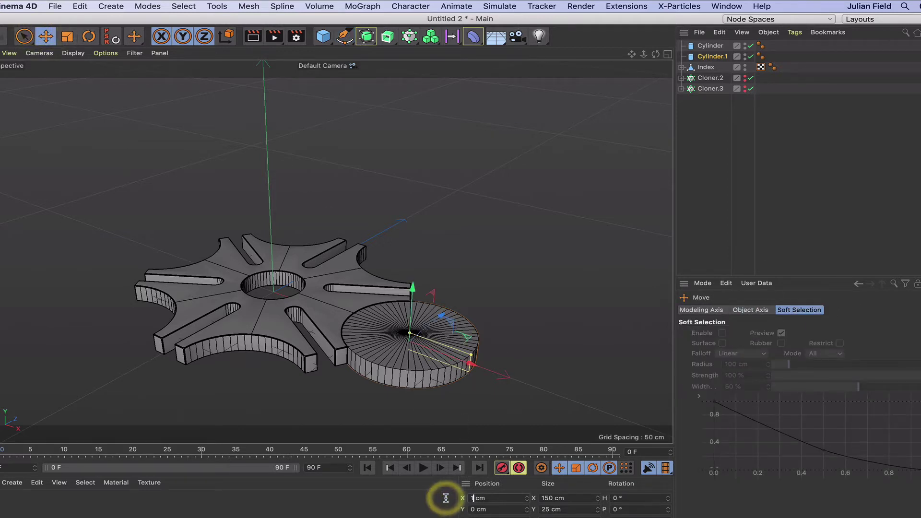
{"action": "type", "text": "125"}
{"action": "key", "text": "Return"}
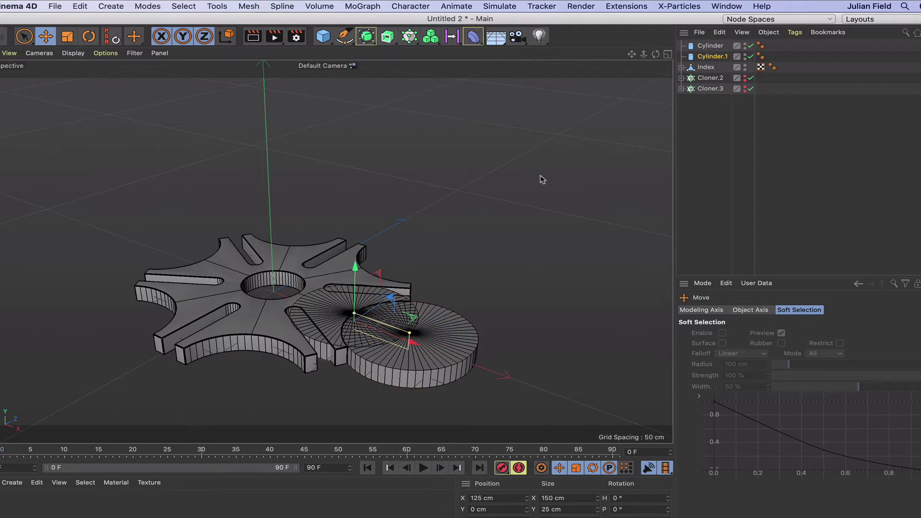
Make the copied cylinder editable, then scale it to about 108 cm along X and stretch it along Z to the scallop's corners
{"action": "key", "text": "F2"}
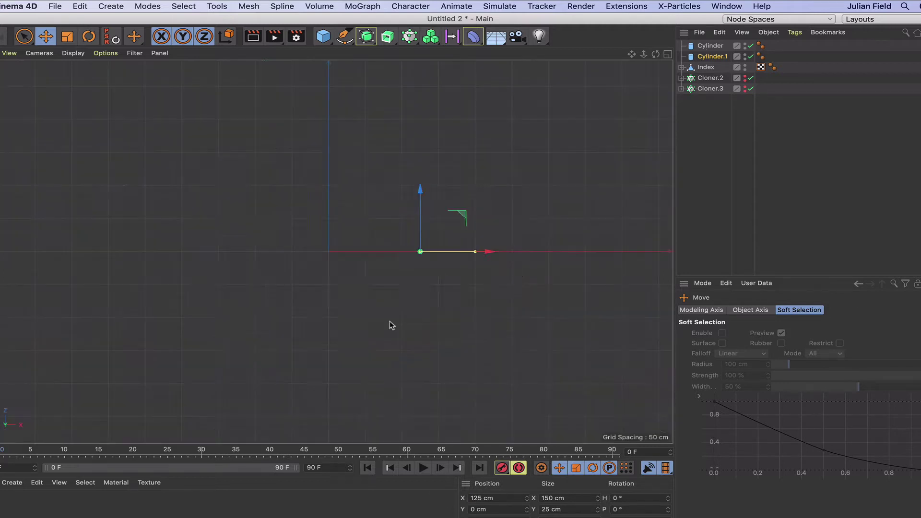
{"action": "key", "text": "c"}
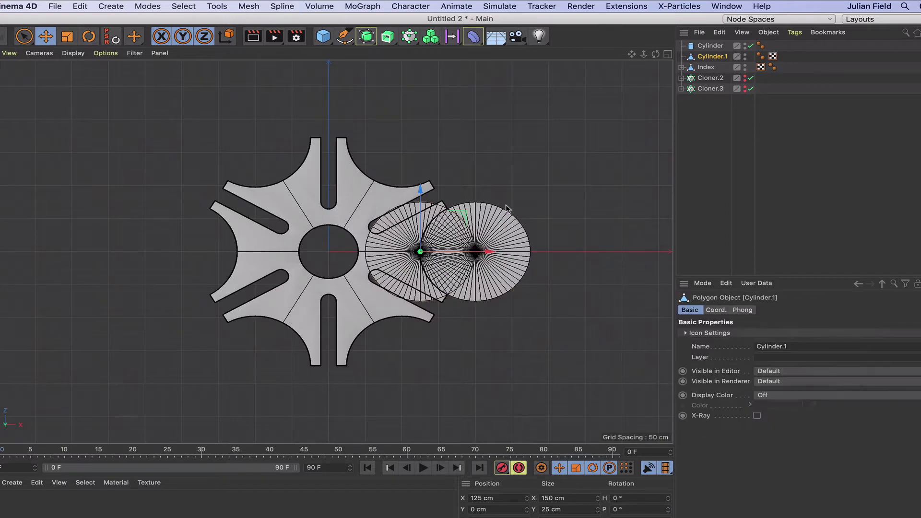
{"action": "left_click", "coordinate": [67, 36]}
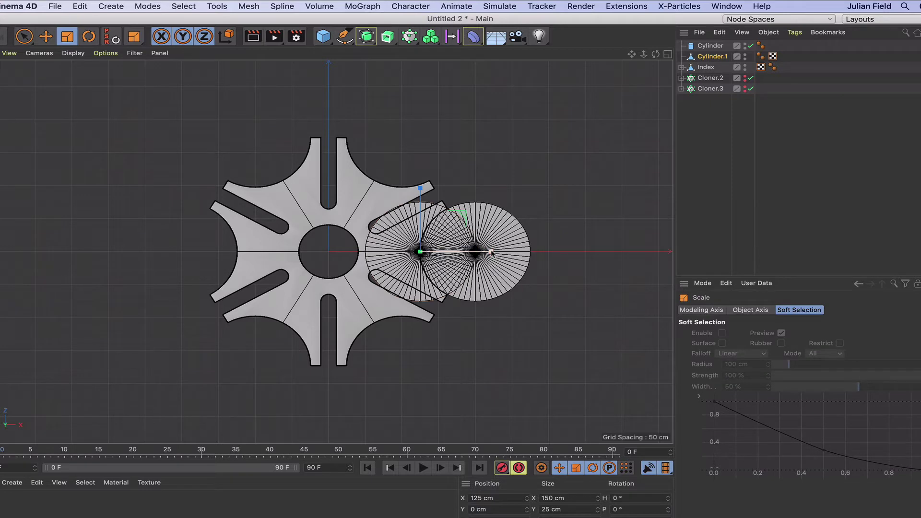
{"action": "left_click_drag", "start_coordinate": [491, 253], "coordinate": [470, 255]}
{"action": "scroll", "coordinate": [632, 56], "scroll_direction": "up", "scroll_amount": 5}
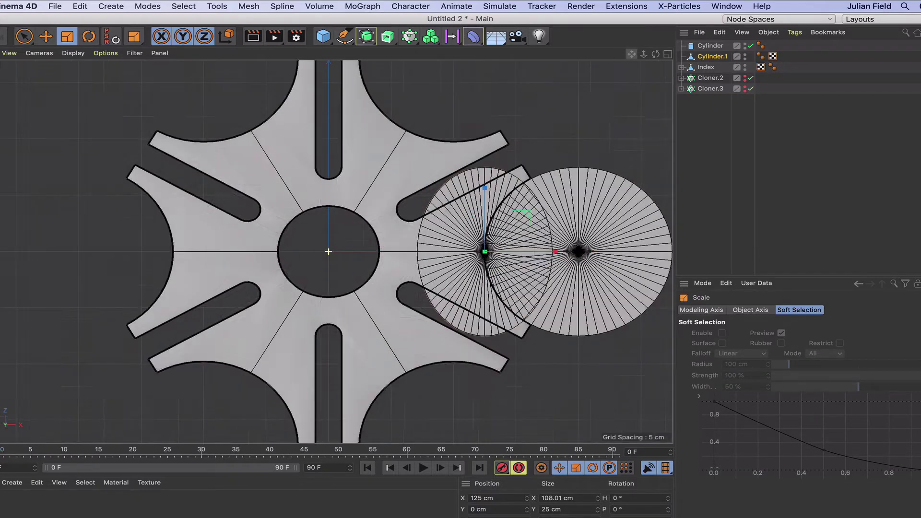
{"action": "left_click_drag", "start_coordinate": [632, 54], "coordinate": [420, 66]}
{"action": "right_click_drag", "start_coordinate": [632, 54], "coordinate": [686, 55]}
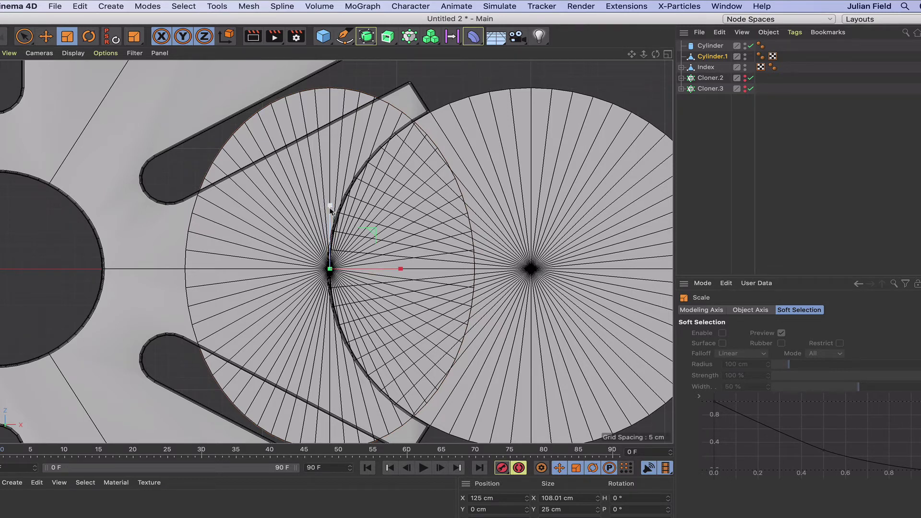
{"action": "left_click_drag", "start_coordinate": [331, 207], "coordinate": [329, 195]}
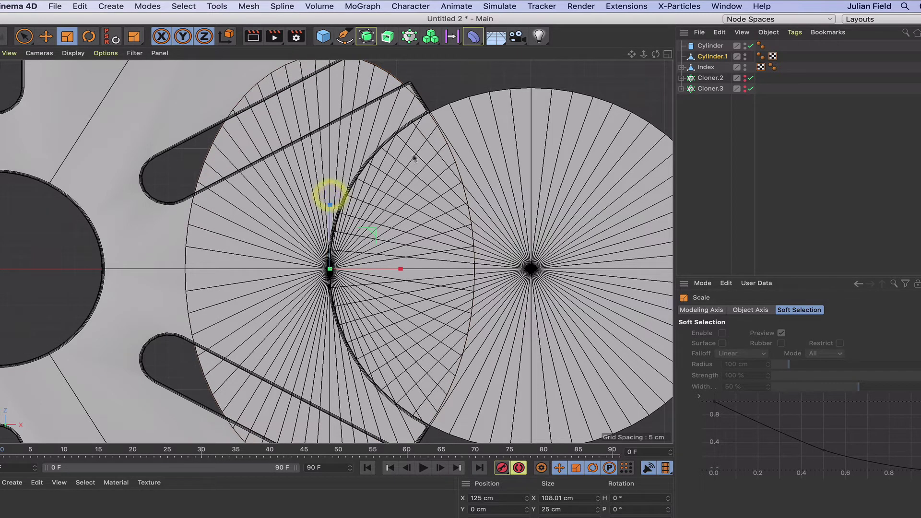
Put the original cylinder in a Boole and nest Cylinder.1 below it as the subtracted shape
{"action": "left_click", "coordinate": [713, 46]}
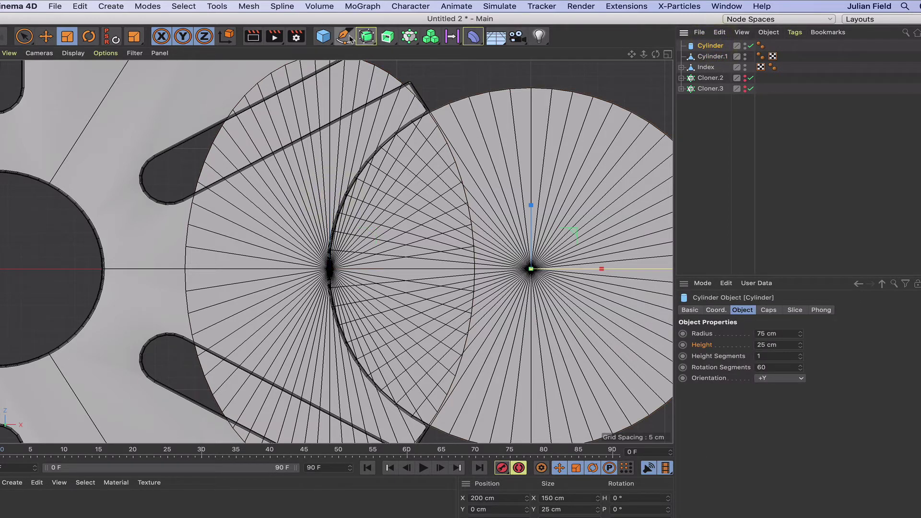
{"action": "left_click", "coordinate": [367, 37]}
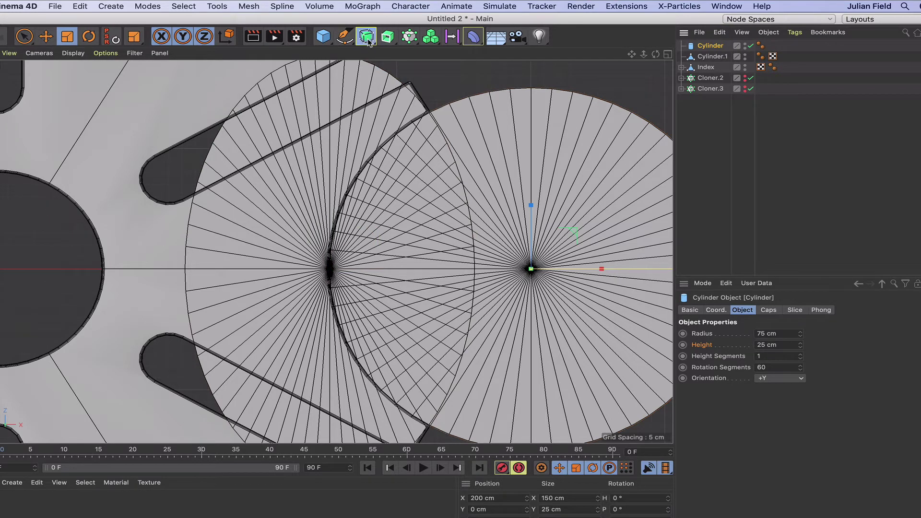
{"action": "left_click", "coordinate": [412, 108], "text": "alt"}
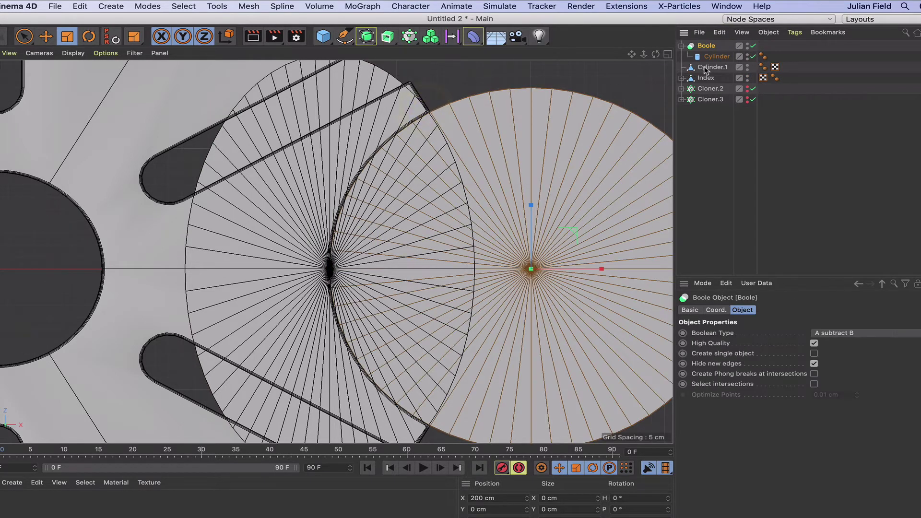
{"action": "left_click_drag", "start_coordinate": [710, 67], "coordinate": [716, 59]}
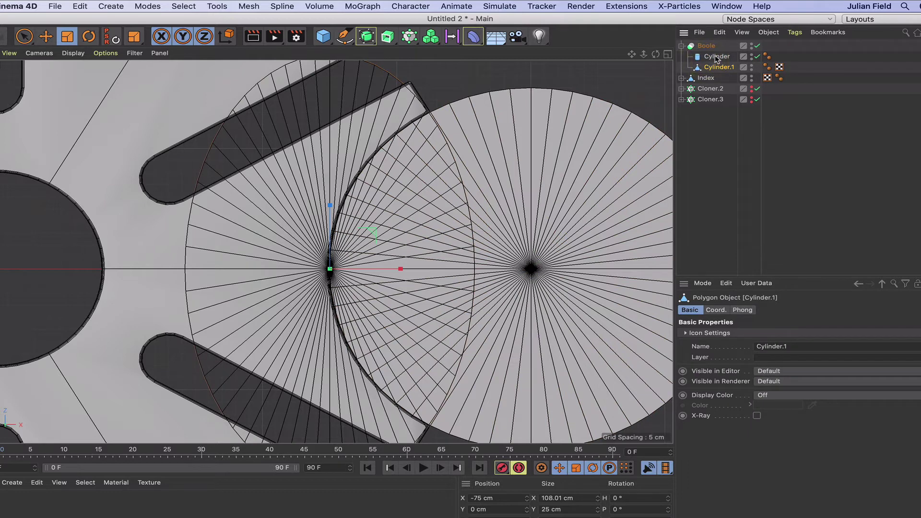
{"action": "left_click", "coordinate": [715, 57]}
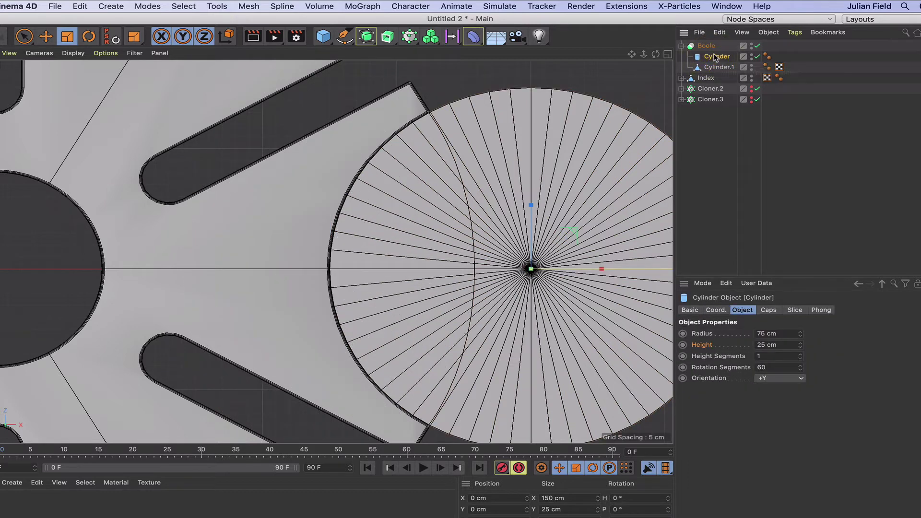
Scale the subtracting Cylinder.1 along Y to about 26.5 cm so it cuts through the disc's full thickness
{"action": "key", "text": "F1"}
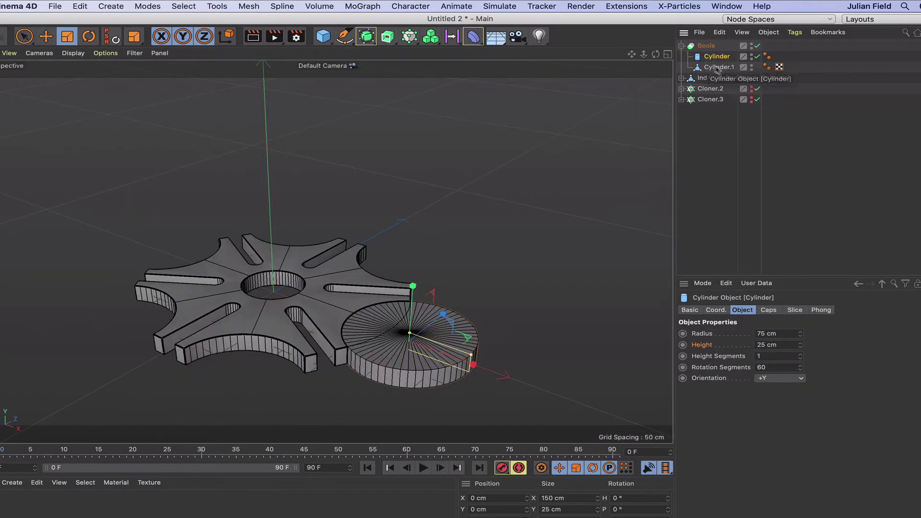
{"action": "left_click", "coordinate": [720, 67]}
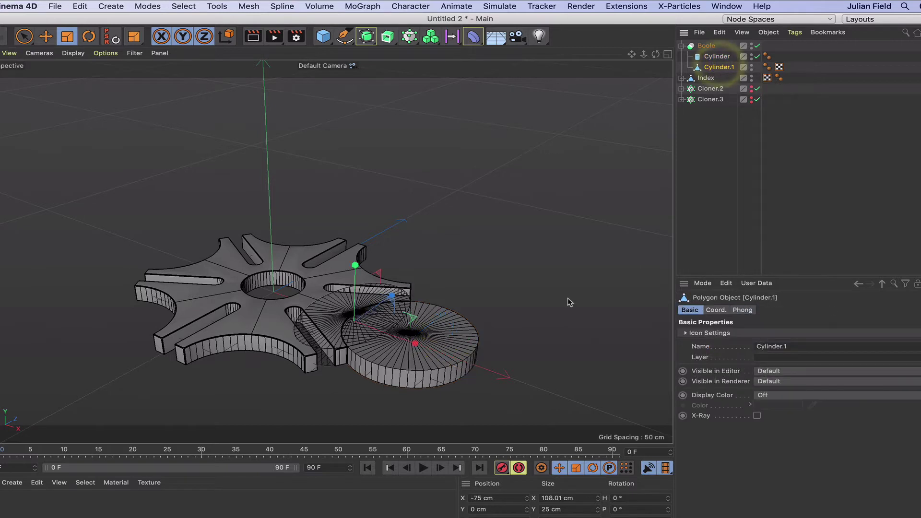
{"action": "left_click_drag", "start_coordinate": [355, 265], "coordinate": [356, 263]}
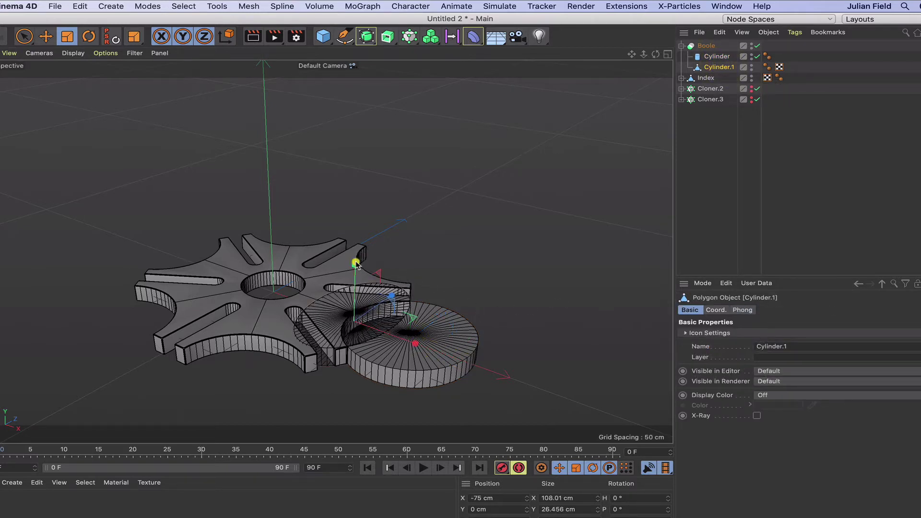
{"action": "left_click", "coordinate": [727, 110]}
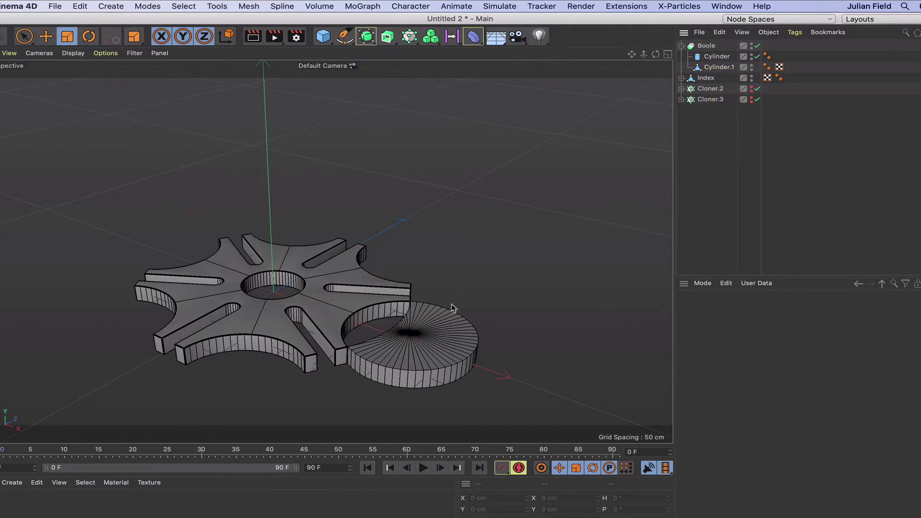
Make the disc cylinder inside the Boole editable and enable Create single object on the Boole
{"action": "left_click", "coordinate": [717, 56]}
{"action": "key", "text": "c"}
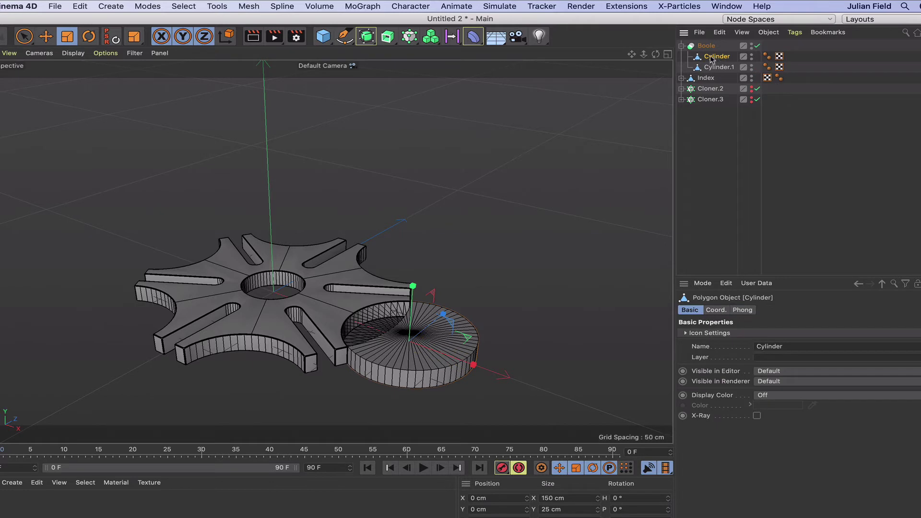
{"action": "left_click", "coordinate": [707, 46]}
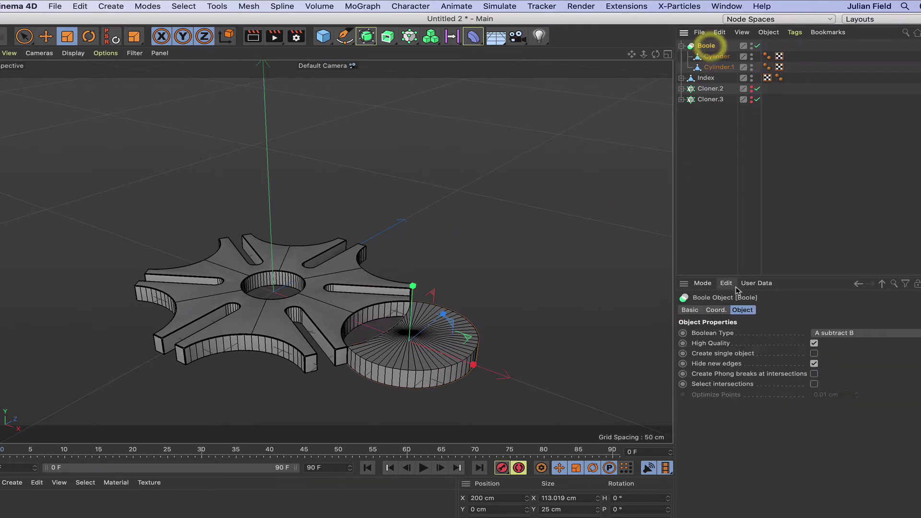
{"action": "left_click", "coordinate": [814, 354]}
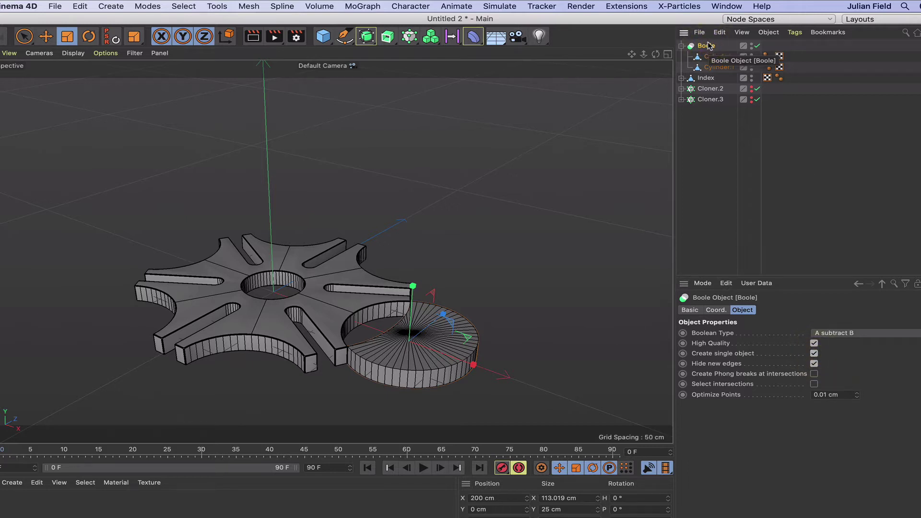
Convert the Boole into a single polygon object and rename it Cam
{"action": "key", "text": "c"}
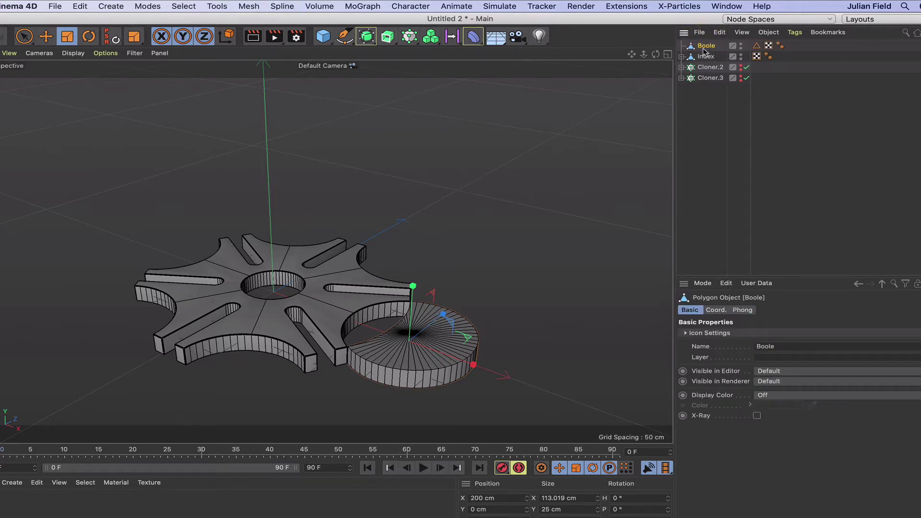
{"action": "double_click", "coordinate": [706, 46]}
{"action": "type", "text": "Cam"}
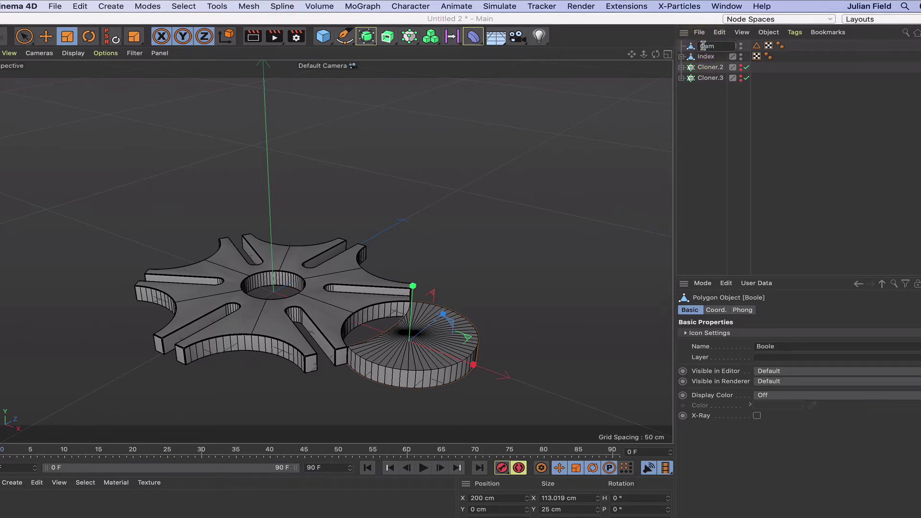
{"action": "key", "text": "Return"}
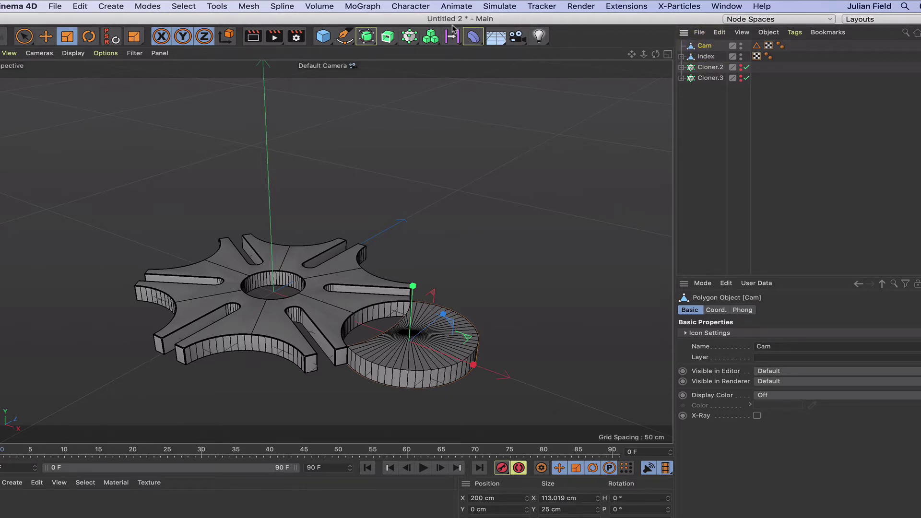
Add a Bevel deformer as a child of Cam and set its Subdivision to 3
{"action": "left_click", "coordinate": [475, 37]}
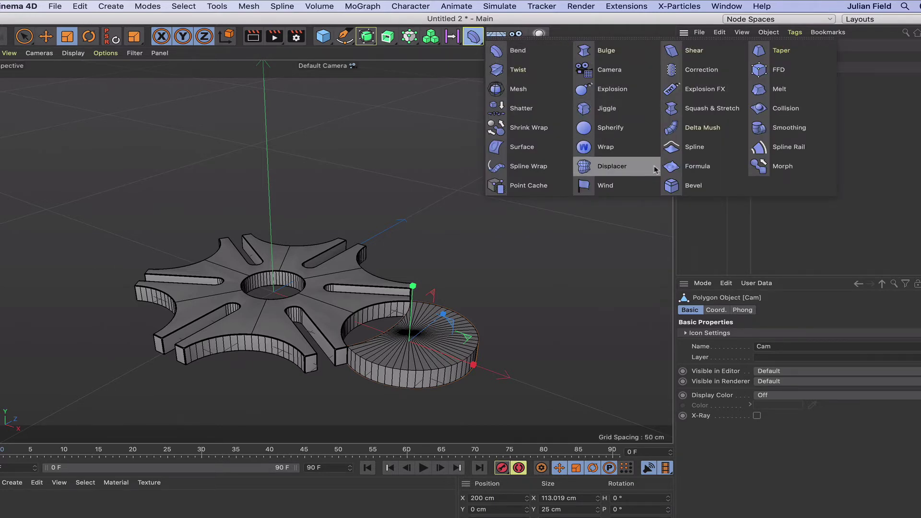
{"action": "left_click", "coordinate": [671, 185]}
{"action": "left_click_drag", "start_coordinate": [705, 45], "coordinate": [704, 56]}
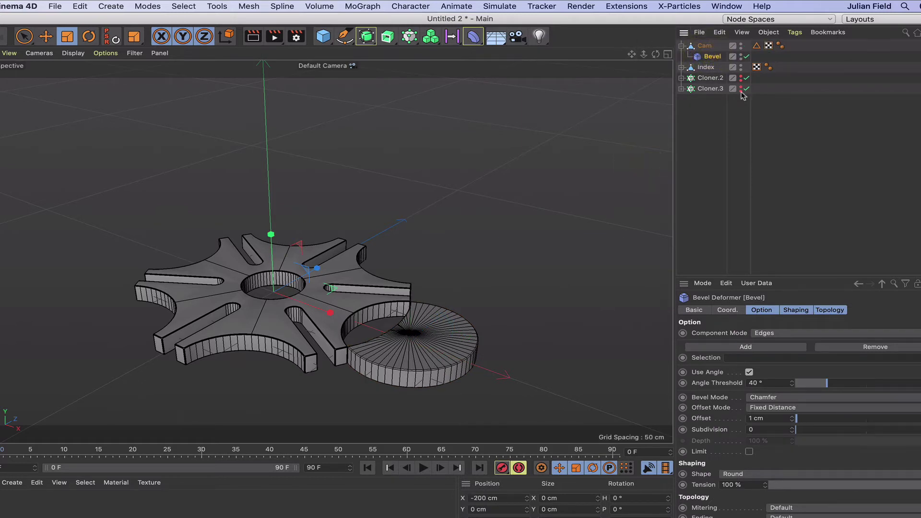
{"action": "left_click", "coordinate": [759, 429]}
{"action": "type", "text": "3"}
{"action": "key", "text": "Return"}
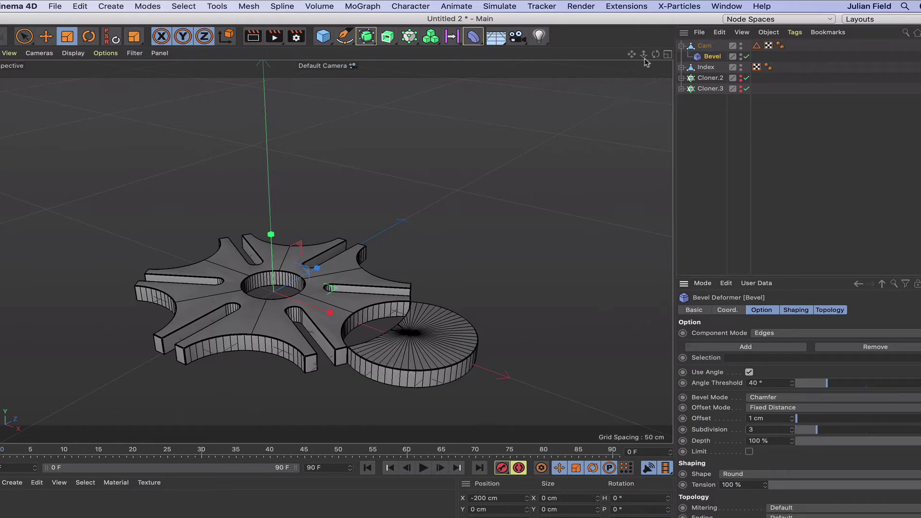
Try rotating the Cam about its vertical axis and undo each trial rotation
{"action": "mouse_move", "coordinate": [656, 57]}
{"action": "left_mouse_down"}
{"action": "mouse_move", "coordinate": [617, 60]}
{"action": "mouse_move", "coordinate": [647, 67]}
{"action": "mouse_move", "coordinate": [655, 55]}
{"action": "left_mouse_up"}
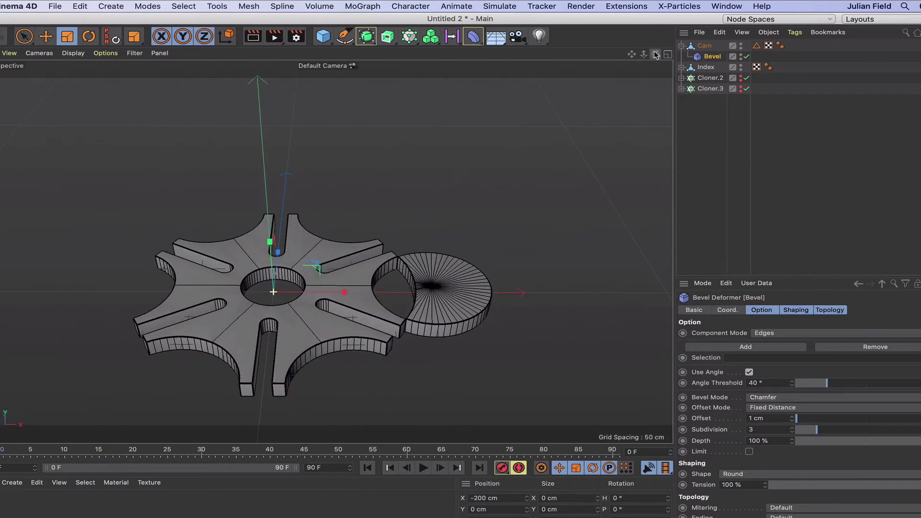
{"action": "left_click", "coordinate": [706, 46]}
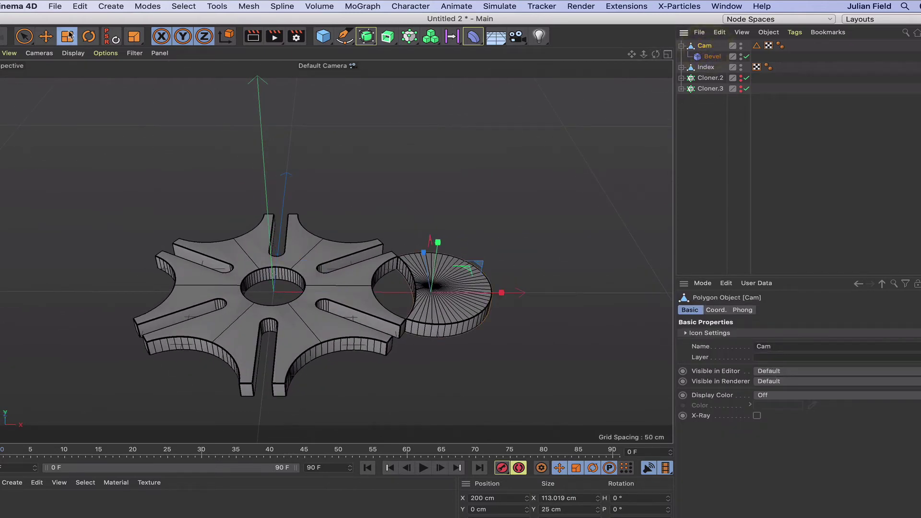
{"action": "left_click", "coordinate": [87, 37]}
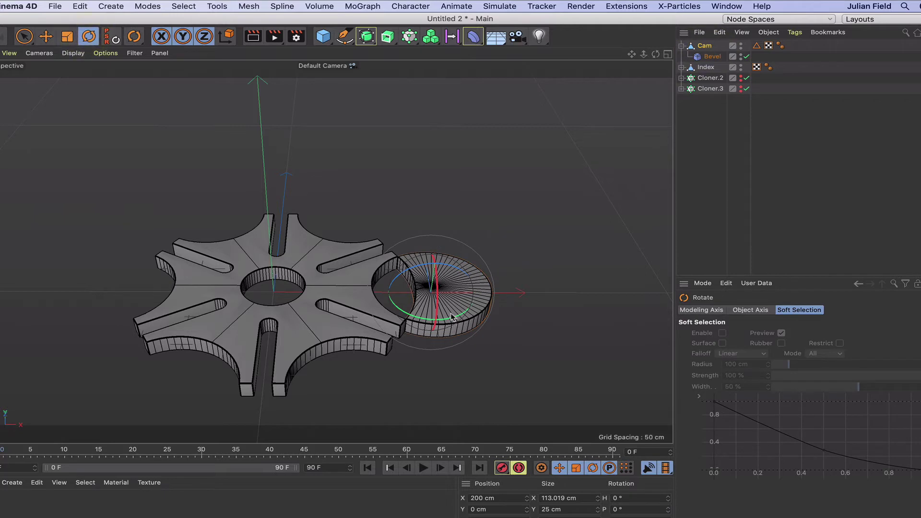
{"action": "left_click_drag", "start_coordinate": [452, 317], "coordinate": [371, 311]}
{"action": "key", "text": "super+z"}
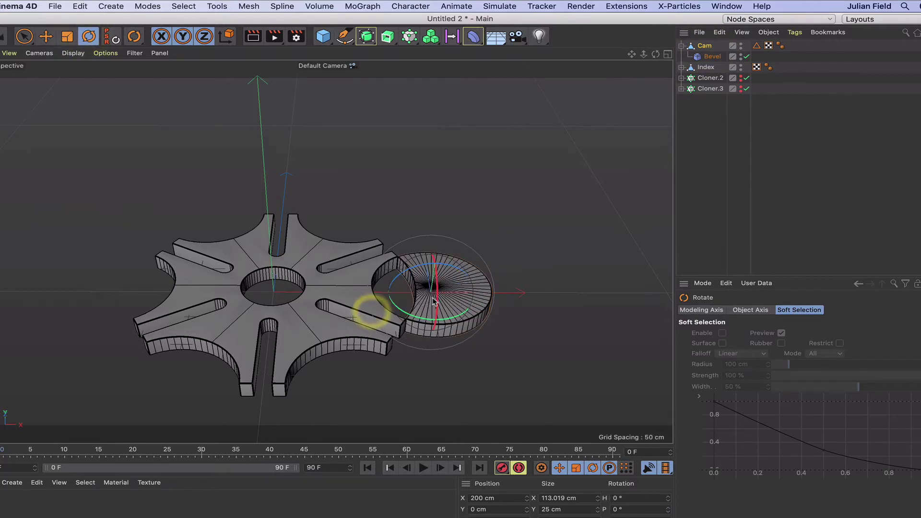
{"action": "left_click_drag", "start_coordinate": [437, 319], "coordinate": [382, 320]}
{"action": "key", "text": "super+z"}
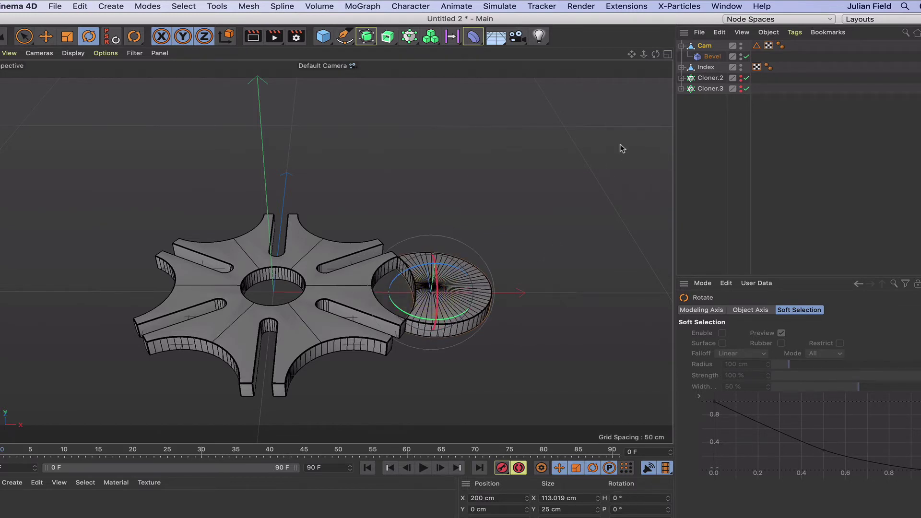
Set the Index wheel's heading rotation to 30°
{"action": "left_click", "coordinate": [705, 67]}
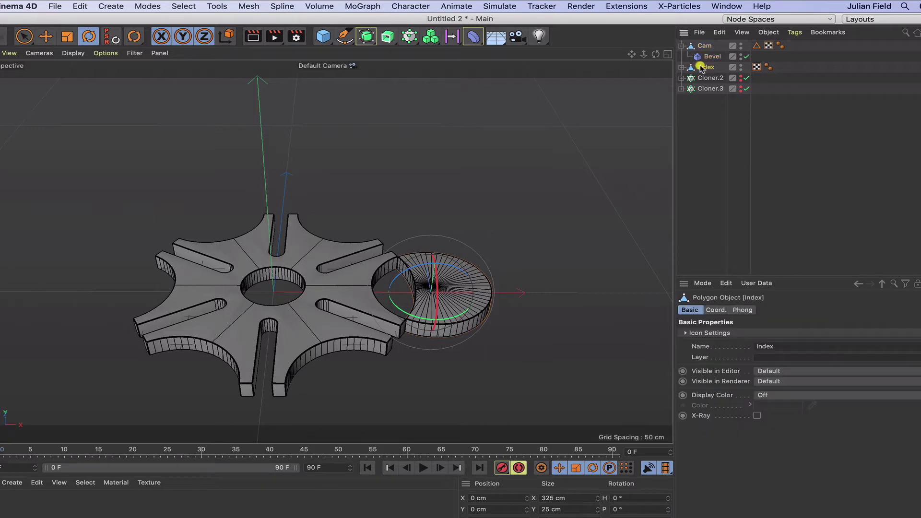
{"action": "left_click", "coordinate": [619, 498]}
{"action": "type", "text": "30"}
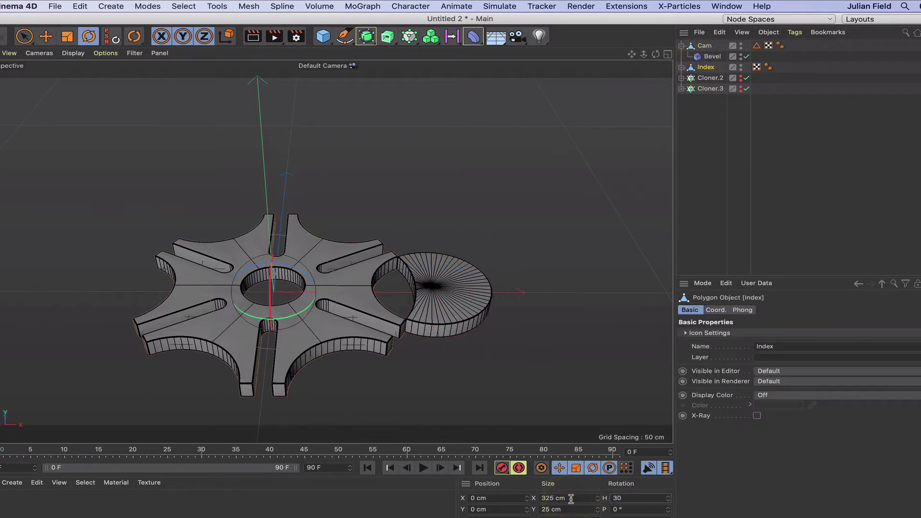
{"action": "key", "text": "Return"}
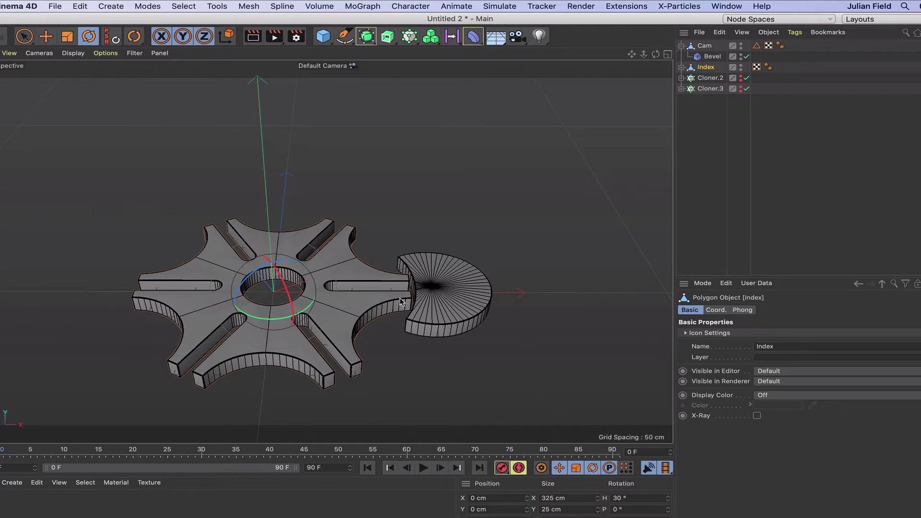
Examine how the slotted wheel aligns with the Cam's cutout in the top and perspective views, and render a preview
{"action": "key", "text": "F2"}
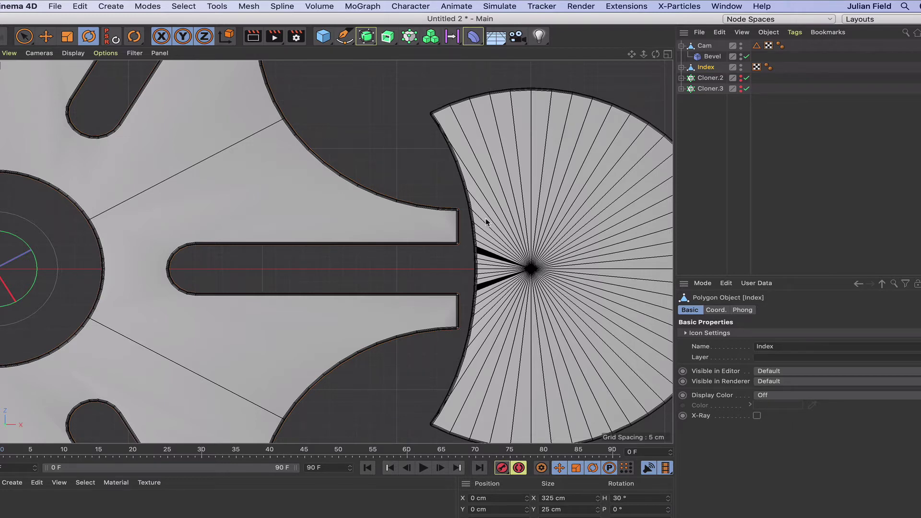
{"action": "key", "text": "F1"}
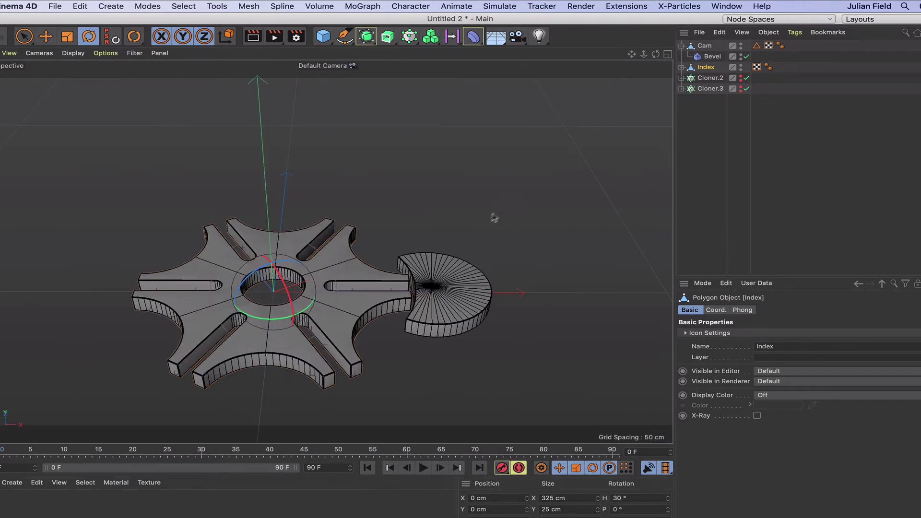
{"action": "left_click", "coordinate": [705, 105]}
{"action": "left_click_drag", "start_coordinate": [656, 53], "coordinate": [597, 67]}
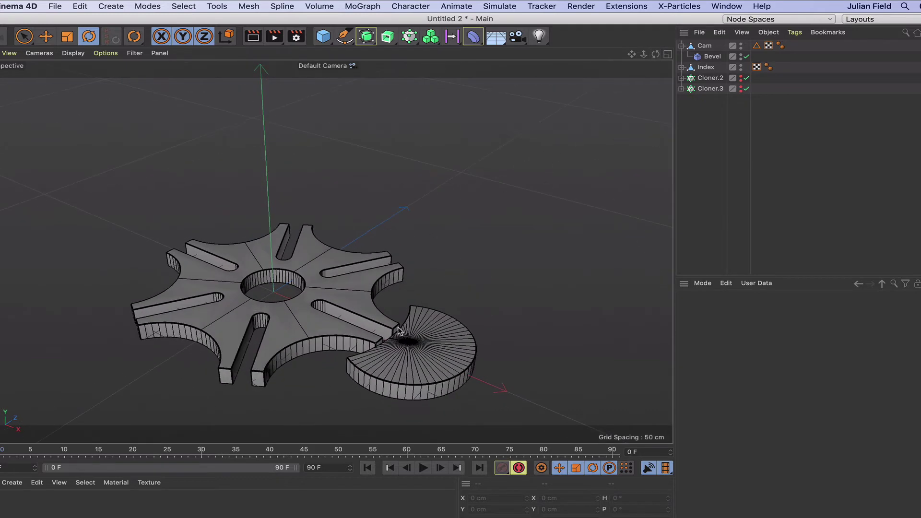
{"action": "left_click", "coordinate": [254, 38]}
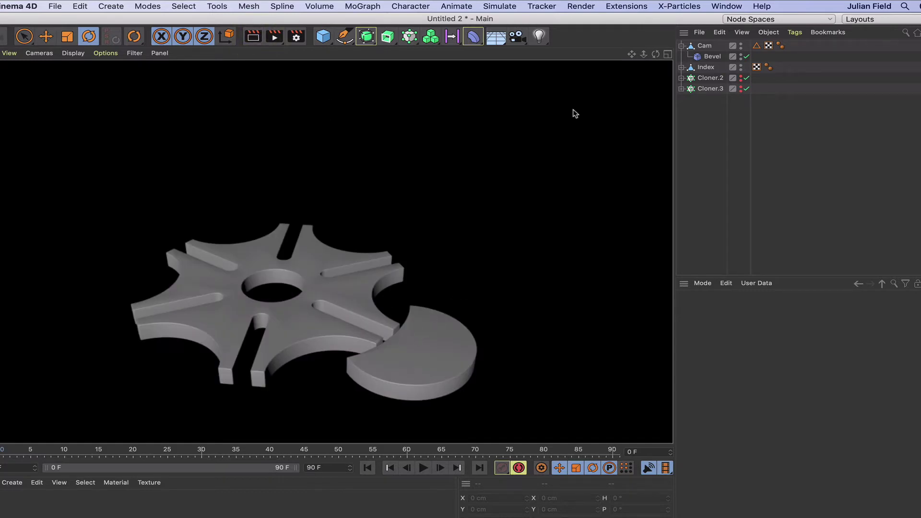
{"action": "left_click_drag", "start_coordinate": [656, 54], "coordinate": [633, 57]}
{"action": "right_click_drag", "start_coordinate": [633, 56], "coordinate": [676, 55]}
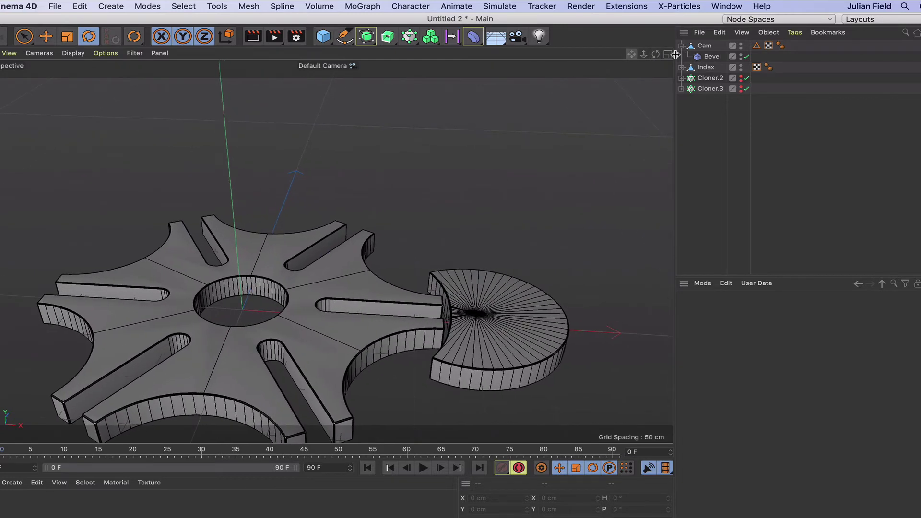
Reset the Index wheel's heading rotation to 0°
{"action": "left_click", "coordinate": [709, 67]}
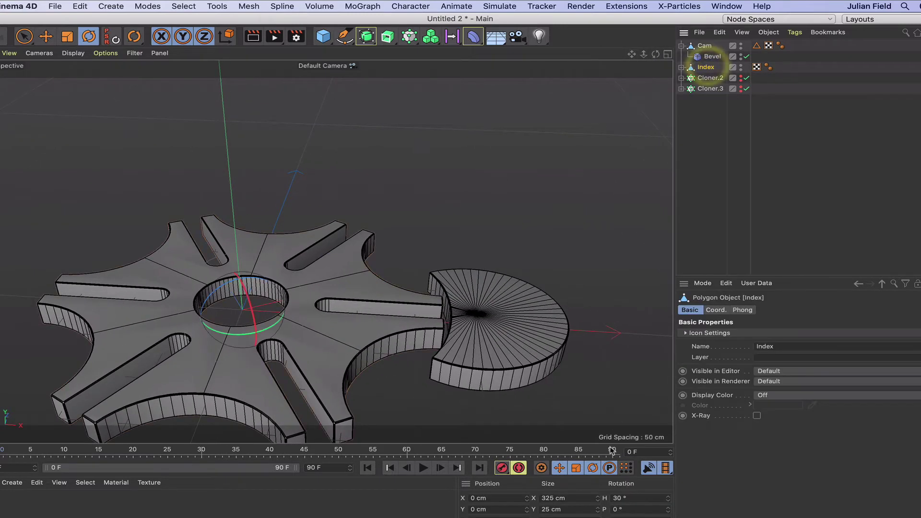
{"action": "left_click_drag", "start_coordinate": [632, 498], "coordinate": [578, 497]}
{"action": "type", "text": "0"}
{"action": "key", "text": "Return"}
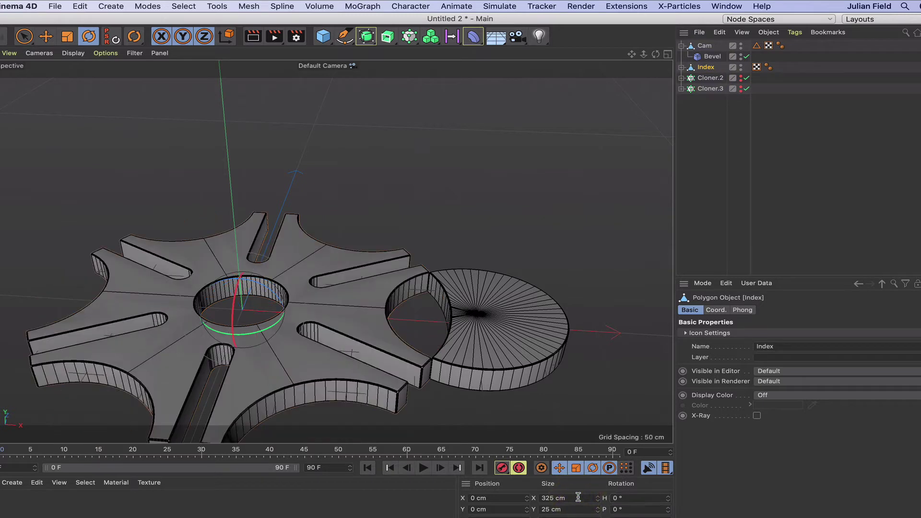
Set the Cam's heading rotation to 180° and render the viewport to check its fit against the wheel
{"action": "left_click", "coordinate": [709, 46]}
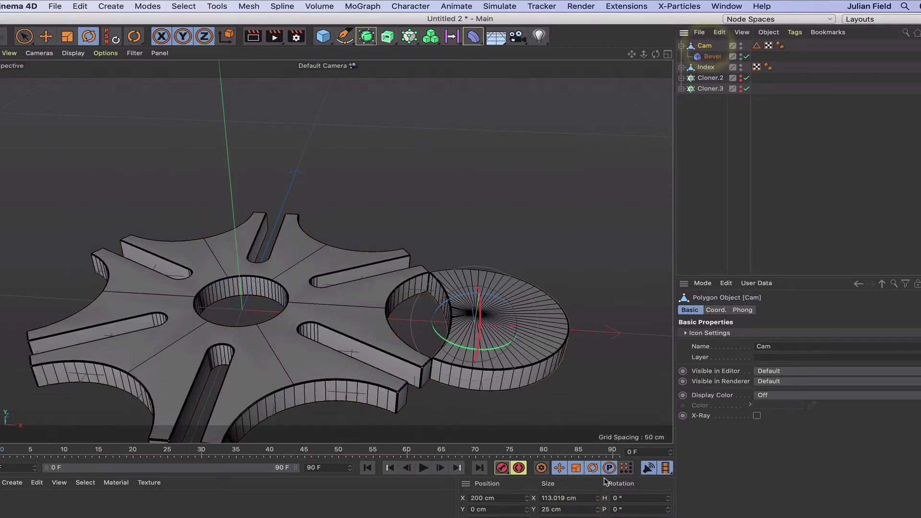
{"action": "double_click", "coordinate": [619, 499]}
{"action": "type", "text": "18"}
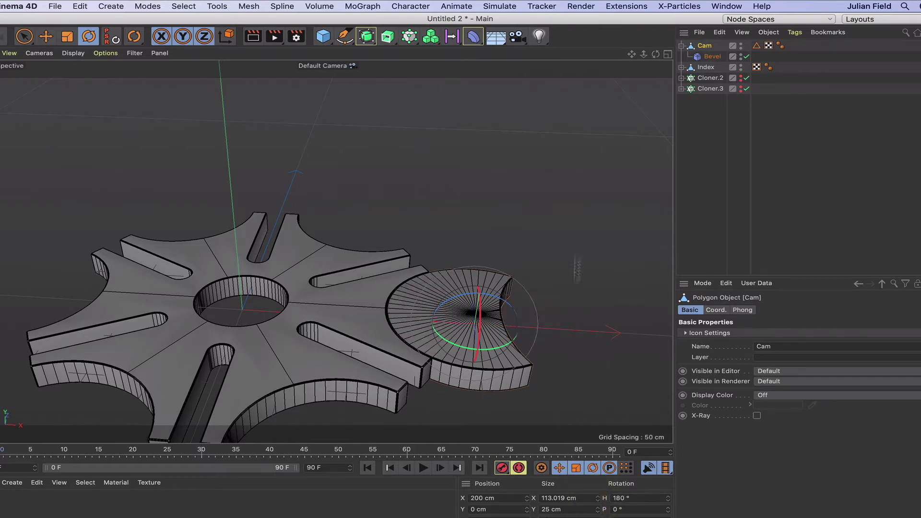
{"action": "left_click_drag", "start_coordinate": [655, 54], "coordinate": [540, 52]}
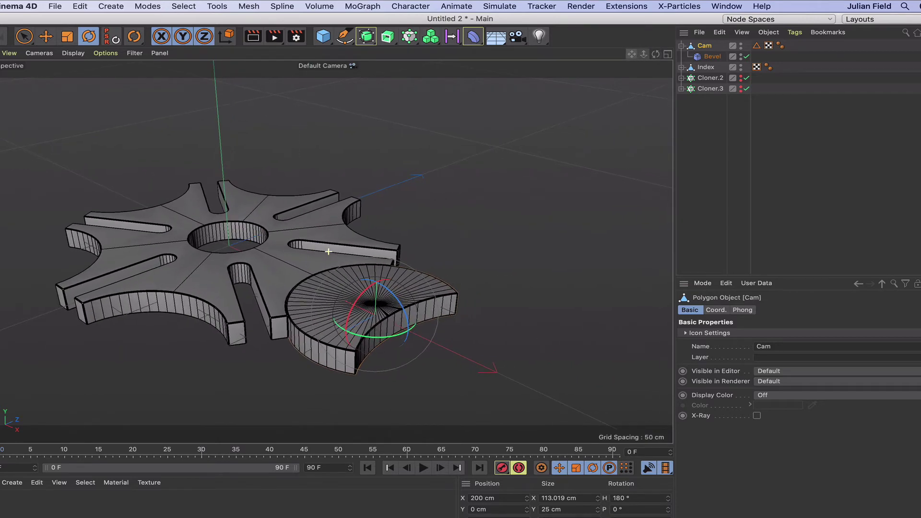
{"action": "scroll", "coordinate": [329, 251], "scroll_direction": "up", "scroll_amount": 3}
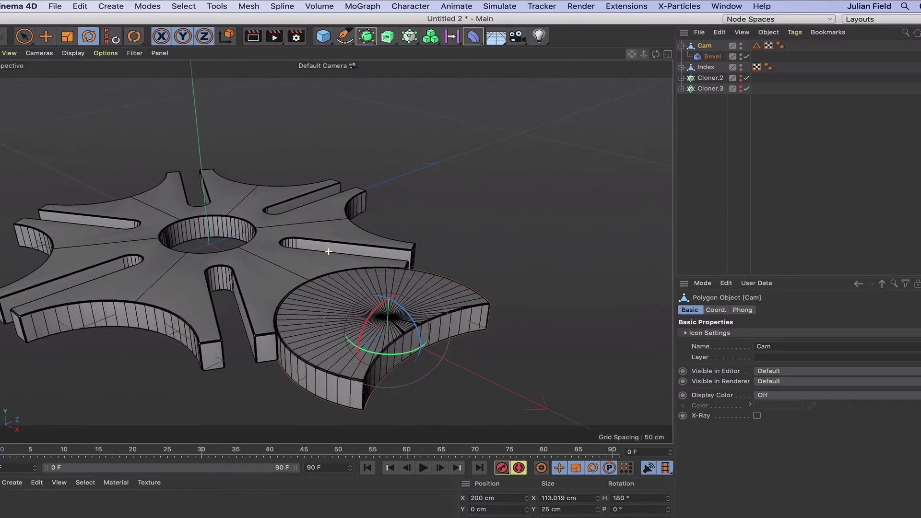
{"action": "left_click", "coordinate": [256, 35]}
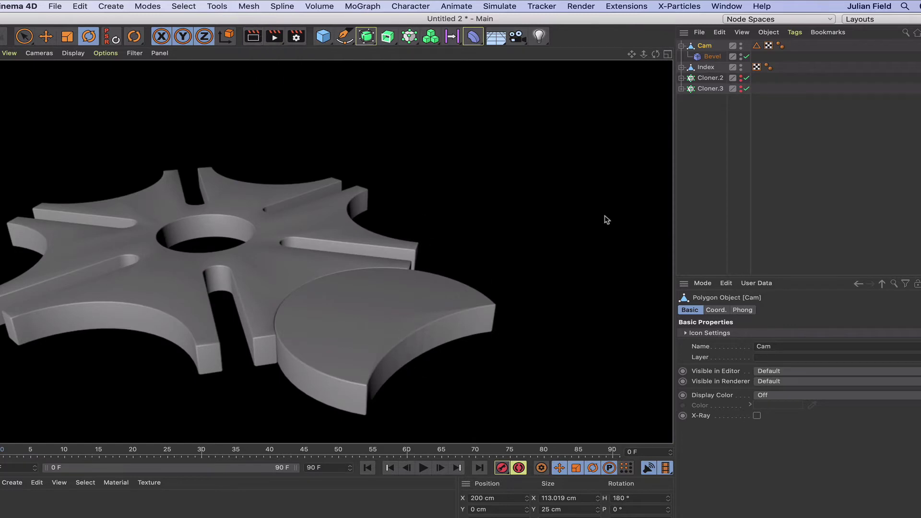
Delete the selection tag from the Cam object
{"action": "left_click", "coordinate": [757, 46]}
{"action": "key", "text": "Delete"}
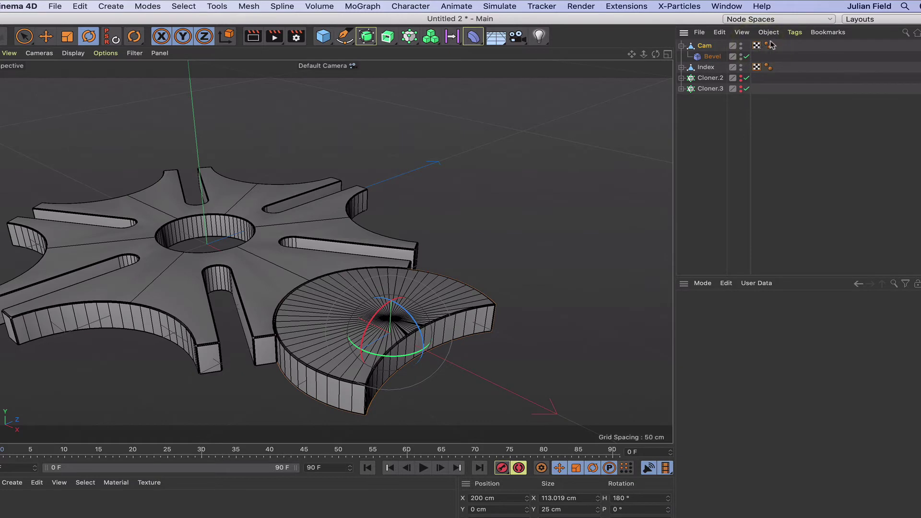
Switch the viewport to shaded display without lines and set the Cam's Phong Angle to 10°
{"action": "left_click", "coordinate": [769, 45]}
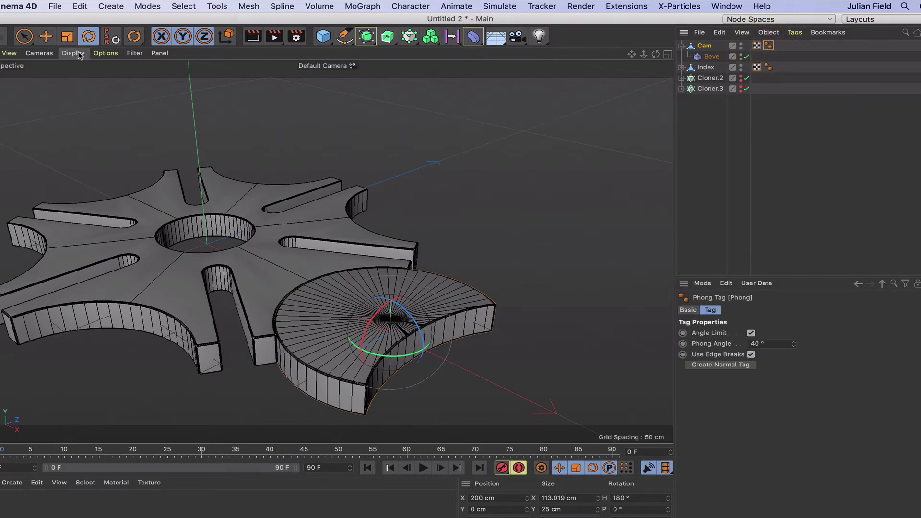
{"action": "left_click", "coordinate": [80, 54]}
{"action": "left_click", "coordinate": [80, 68]}
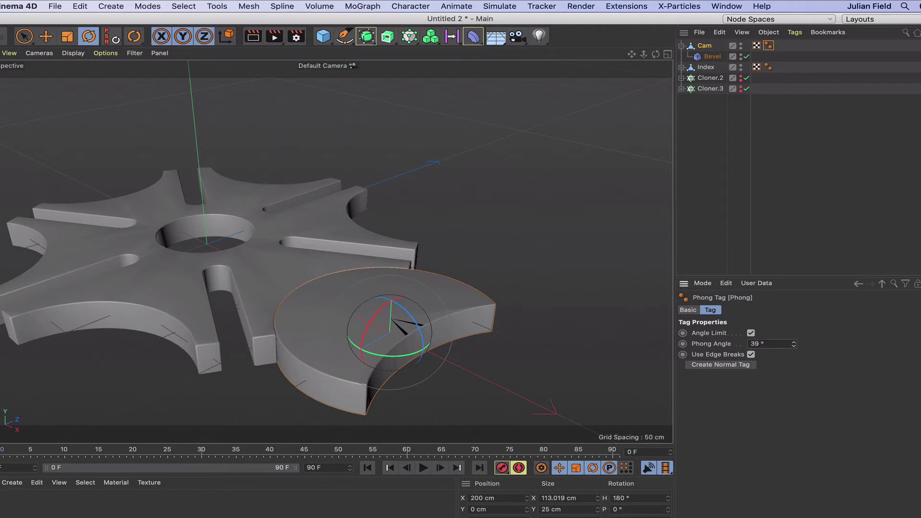
{"action": "type", "text": "1"}
{"action": "key", "text": "Return"}
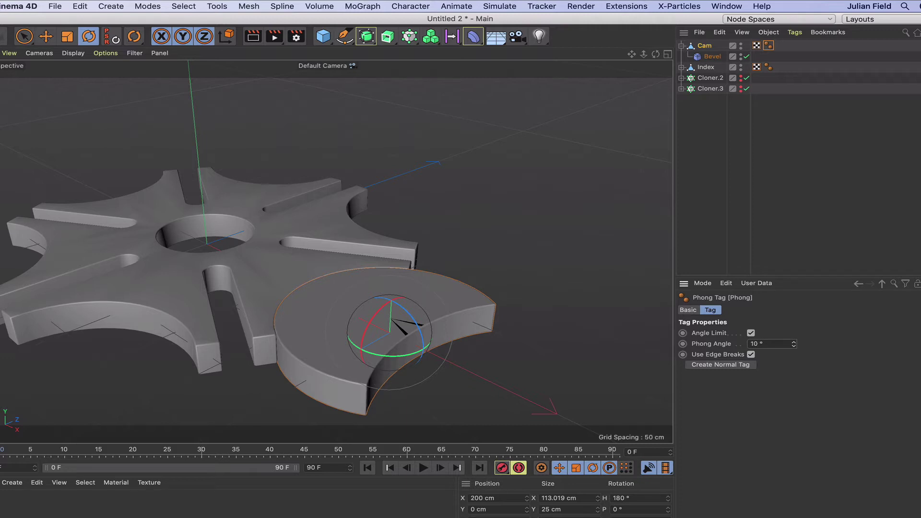
Render the viewport from different angles to examine the shading of the Cam's surface and edges
{"action": "left_click", "coordinate": [255, 37]}
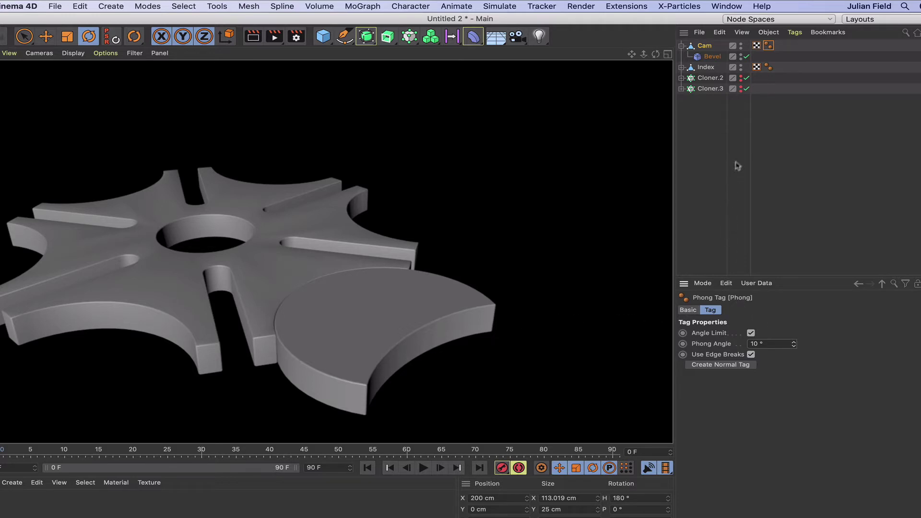
{"action": "left_click_drag", "start_coordinate": [640, 56], "coordinate": [660, 50]}
{"action": "left_click_drag", "start_coordinate": [328, 251], "coordinate": [647, 56]}
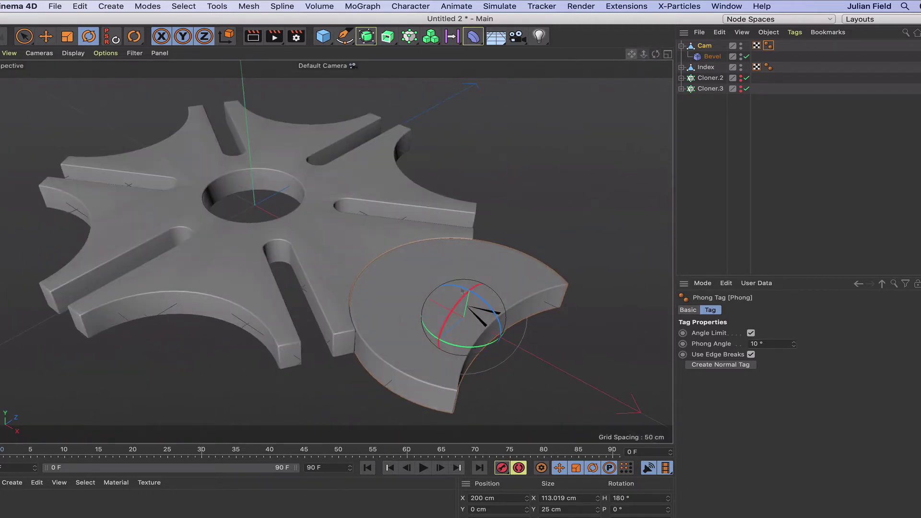
{"action": "left_click_drag", "start_coordinate": [632, 54], "coordinate": [619, 63]}
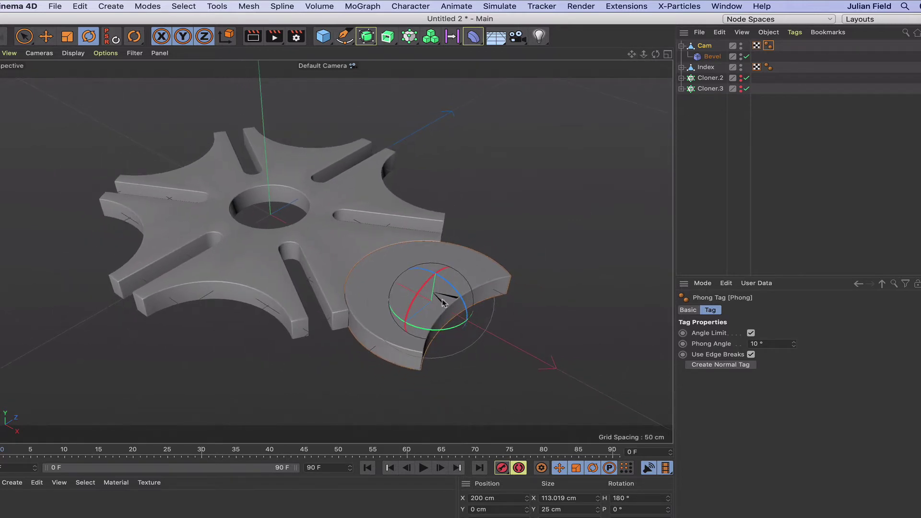
{"action": "left_click", "coordinate": [254, 36]}
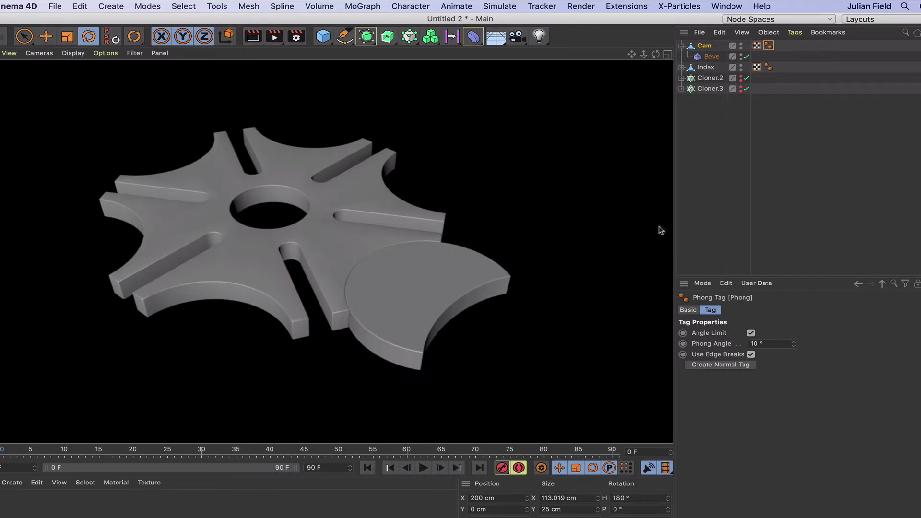
{"action": "left_click", "coordinate": [707, 176]}
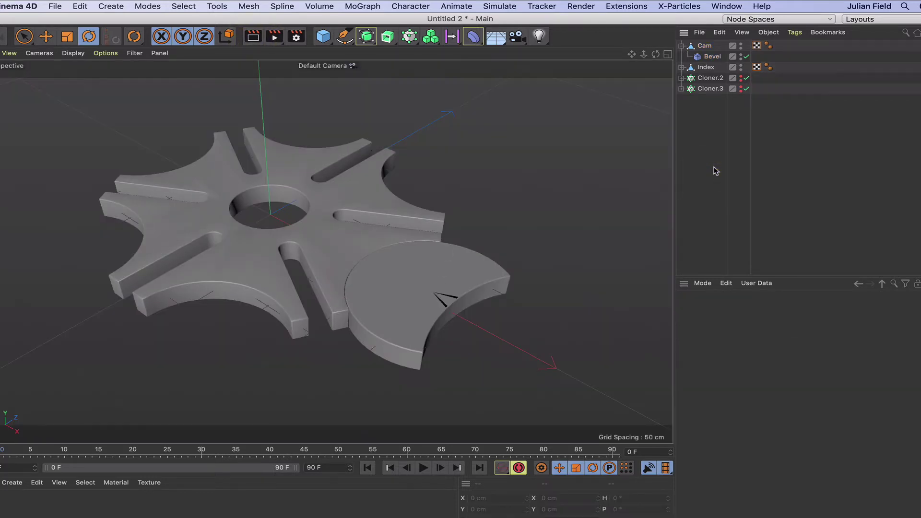
Collapse the Cam's hierarchy and add a Cylinder primitive at the wheel's centre
{"action": "left_click", "coordinate": [682, 46]}
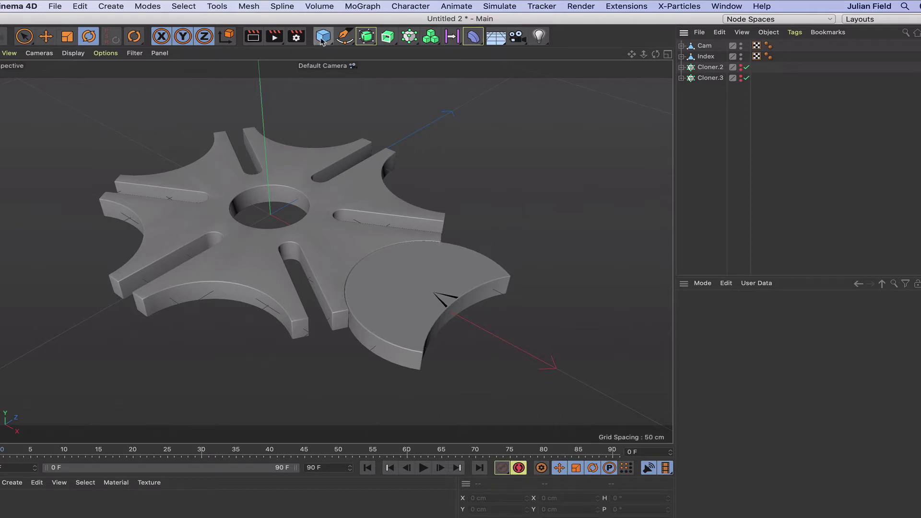
{"action": "left_click_drag", "start_coordinate": [322, 40], "coordinate": [547, 52]}
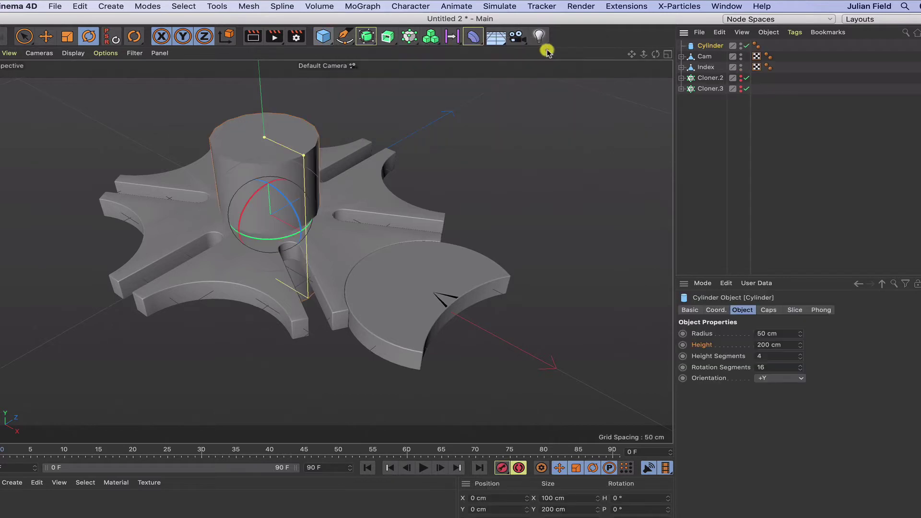
{"action": "left_click", "coordinate": [713, 46]}
Set the cylinder's radius to 125 cm, height to 10 cm, height segments to 1 and rotation segments to 60
{"action": "type", "text": "12"}
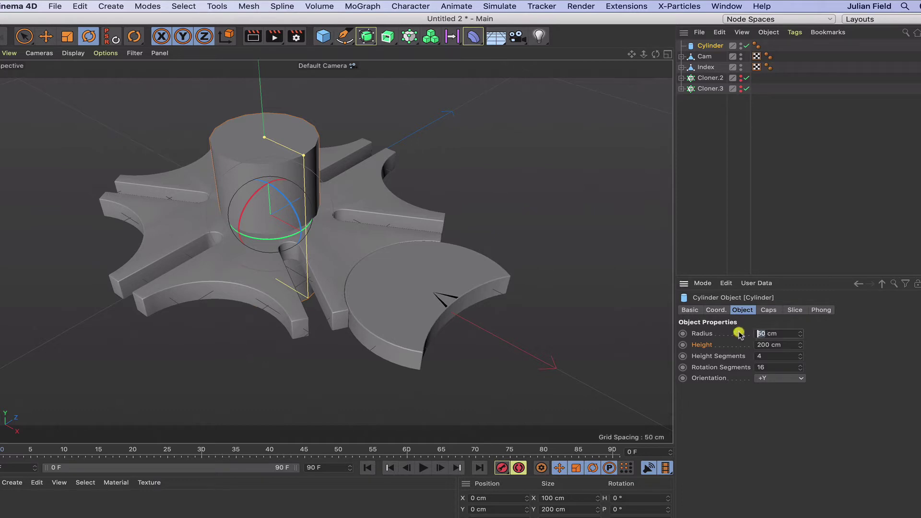
{"action": "left_click", "coordinate": [740, 335]}
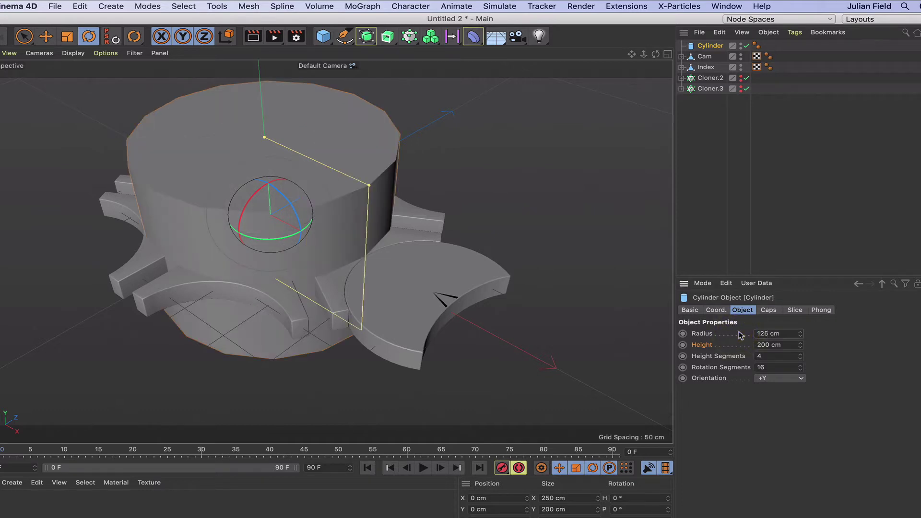
{"action": "type", "text": "10"}
{"action": "left_click", "coordinate": [733, 345]}
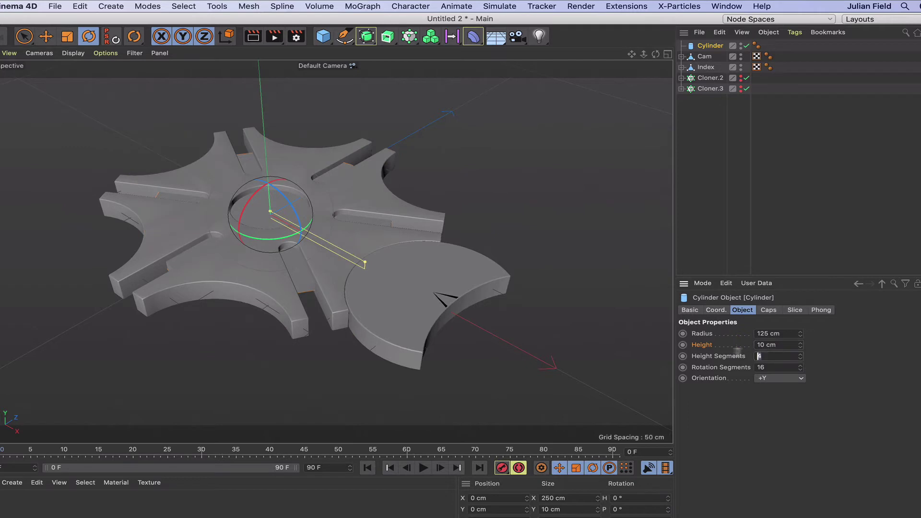
{"action": "left_click", "coordinate": [723, 355]}
{"action": "type", "text": "1"}
{"action": "left_click", "coordinate": [728, 366]}
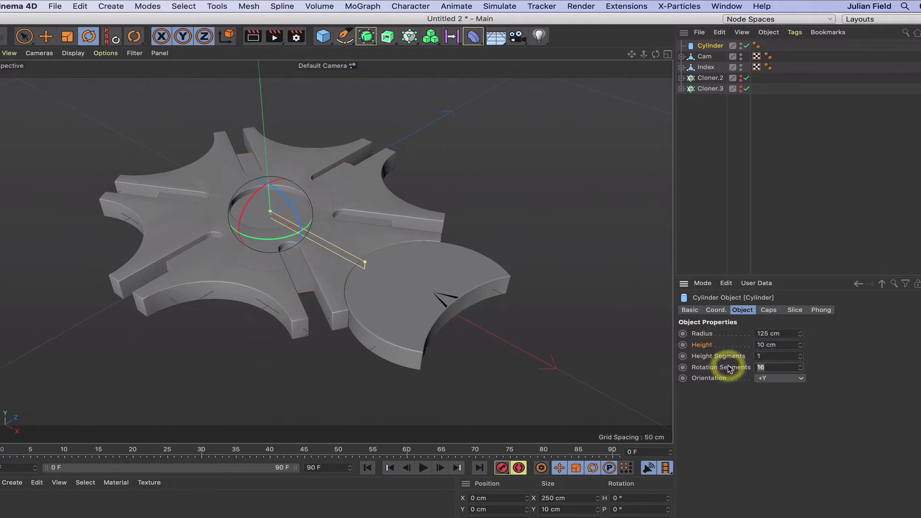
{"action": "type", "text": "60"}
{"action": "key", "text": "Return"}
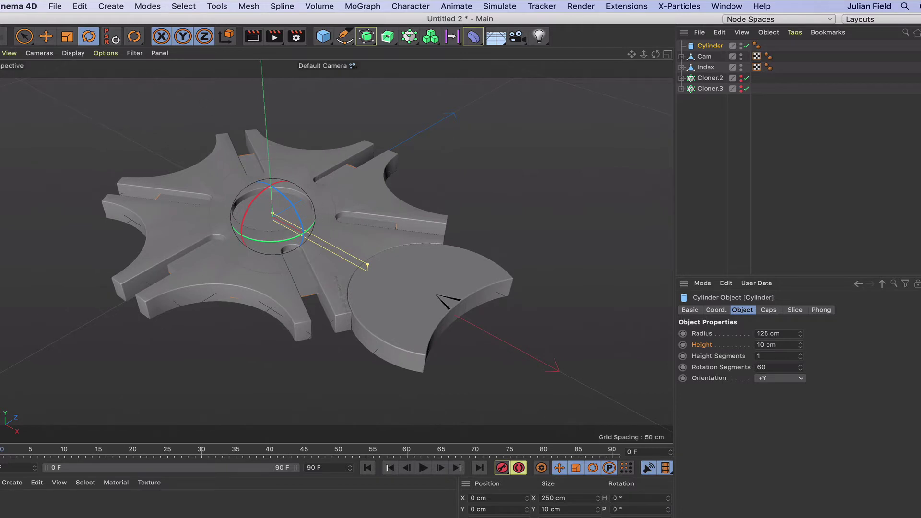
Position the cylinder at X 200 cm and Y -17.5 cm, and make the Cam its child
{"action": "left_click", "coordinate": [450, 498]}
{"action": "key", "text": "Return"}
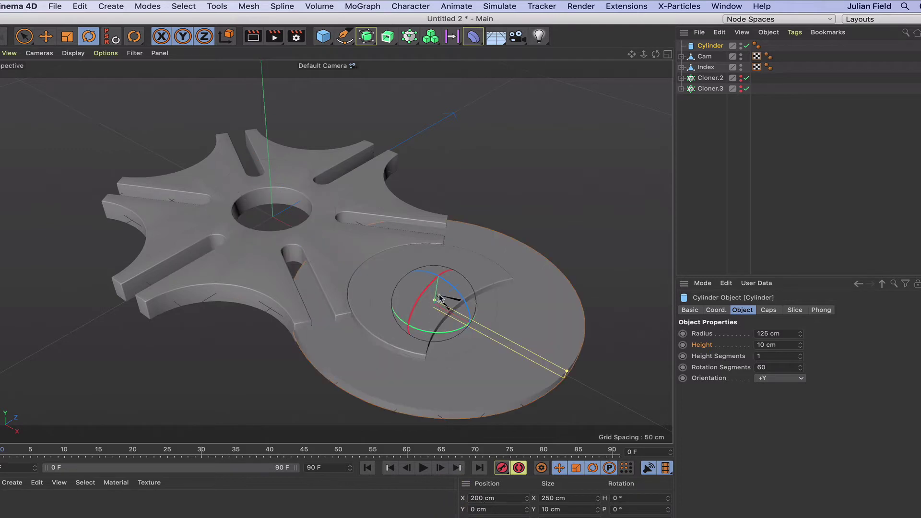
{"action": "double_click", "coordinate": [474, 509]}
{"action": "type", "text": "-17.5"}
{"action": "key", "text": "Return"}
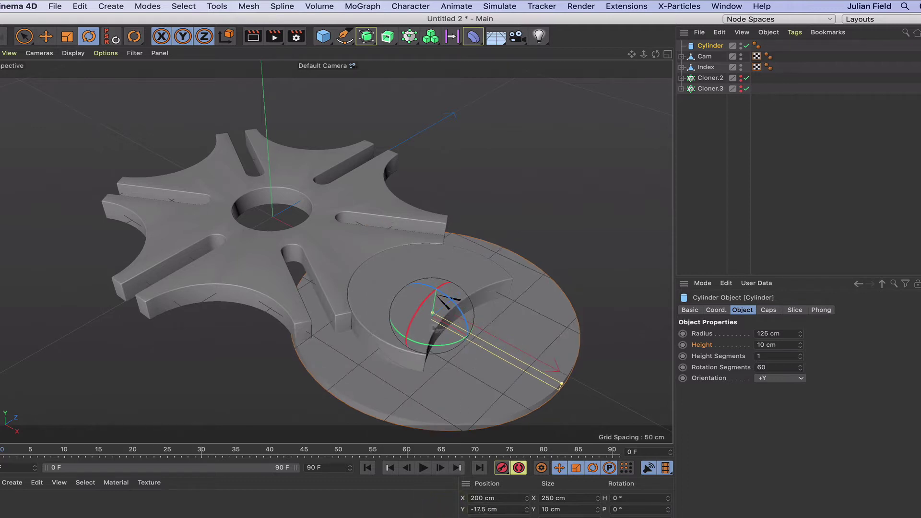
{"action": "left_click", "coordinate": [706, 54]}
{"action": "left_click_drag", "start_coordinate": [708, 57], "coordinate": [717, 47]}
Enable a fillet on the large cylinder's caps with a radius of 1 cm
{"action": "left_click", "coordinate": [713, 47]}
{"action": "left_click", "coordinate": [775, 311]}
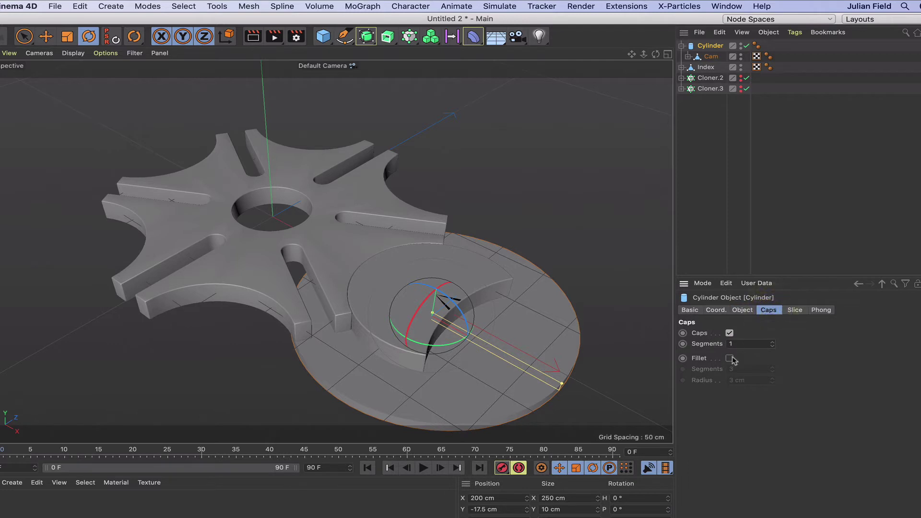
{"action": "left_click", "coordinate": [730, 358]}
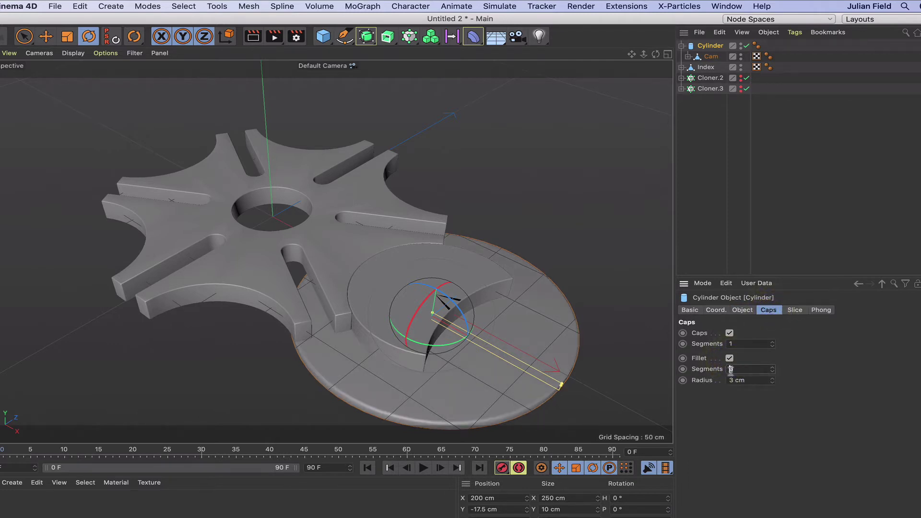
{"action": "left_click", "coordinate": [739, 371]}
{"action": "left_click_drag", "start_coordinate": [736, 380], "coordinate": [714, 380]}
{"action": "type", "text": "1"}
{"action": "key", "text": "Return"}
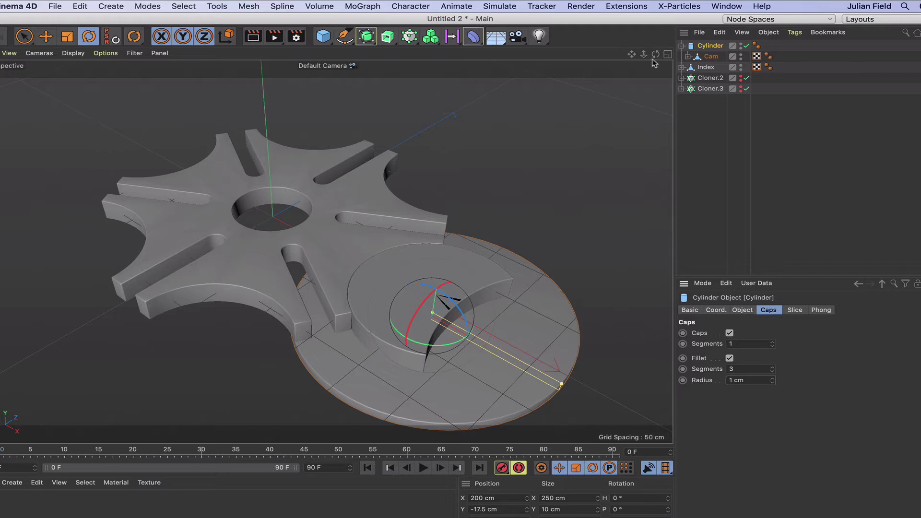
Add a second Cylinder primitive and name it Follower
{"action": "left_click_drag", "start_coordinate": [656, 54], "coordinate": [643, 60]}
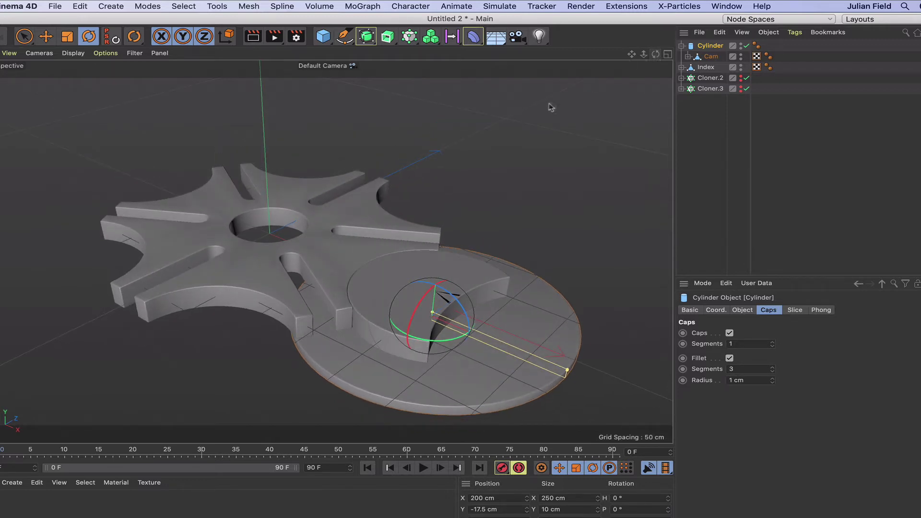
{"action": "left_click", "coordinate": [323, 36]}
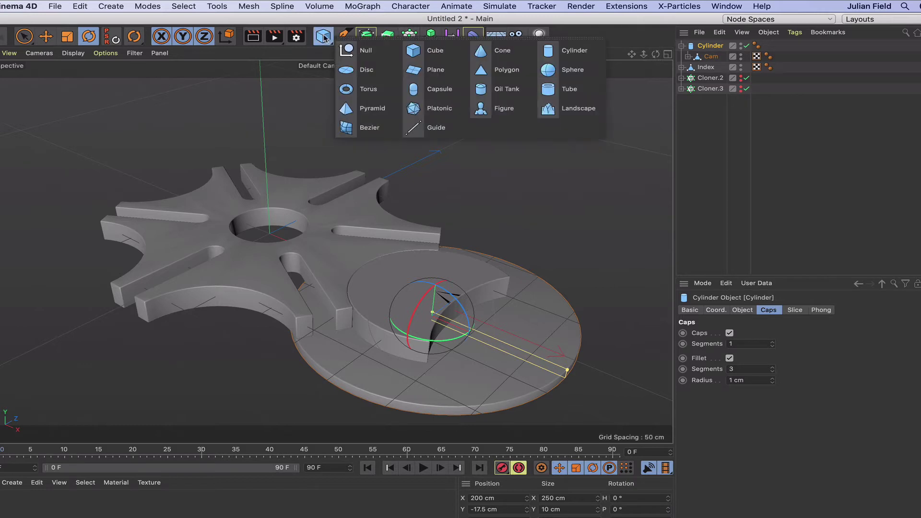
{"action": "left_click", "coordinate": [548, 50]}
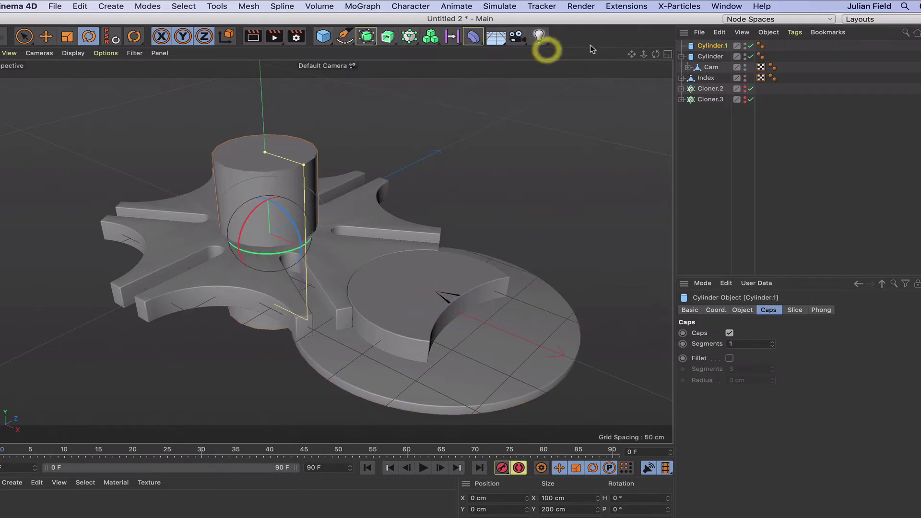
{"action": "double_click", "coordinate": [712, 46]}
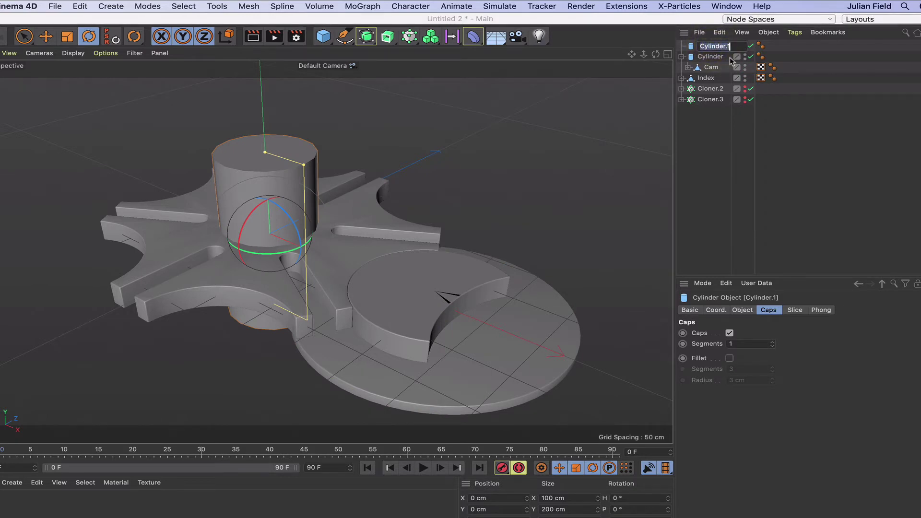
{"action": "type", "text": "Follower"}
{"action": "key", "text": "Return"}
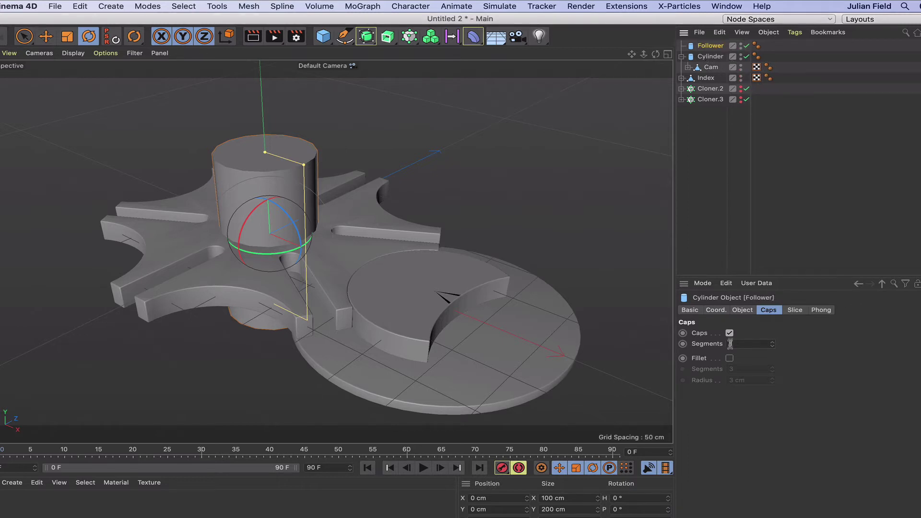
Set the Follower's radius to 9.5 cm, height to 25 cm, height segments to 1 and rotation segments to 60
{"action": "left_click", "coordinate": [742, 310]}
{"action": "left_click", "coordinate": [735, 333]}
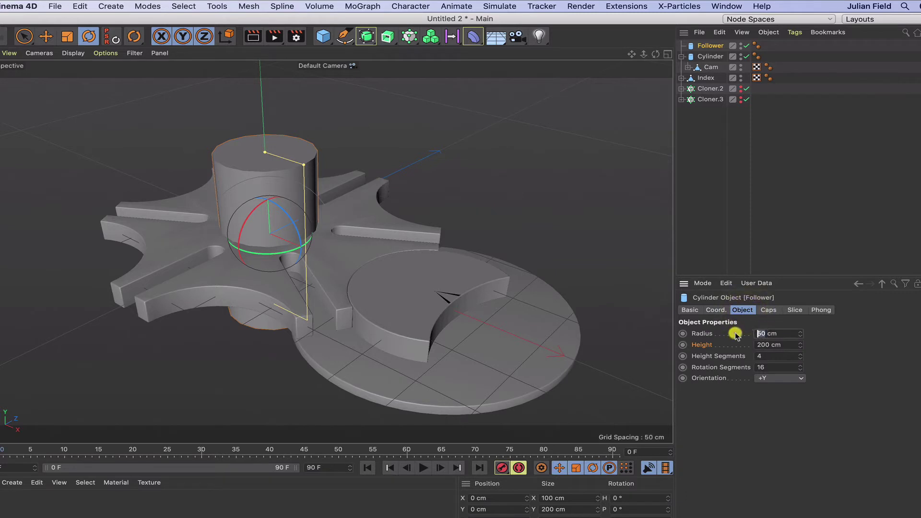
{"action": "type", "text": "9."}
{"action": "double_click", "coordinate": [770, 345]}
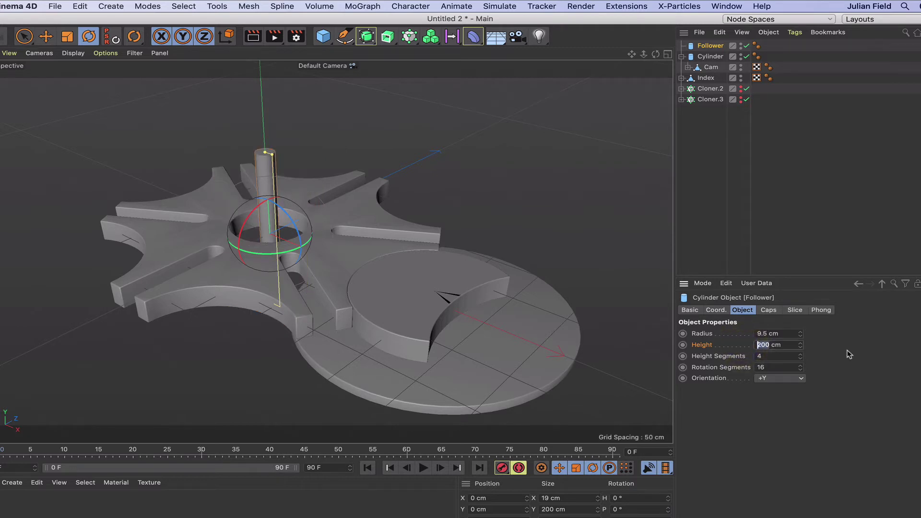
{"action": "type", "text": "25"}
{"action": "key", "text": "Return"}
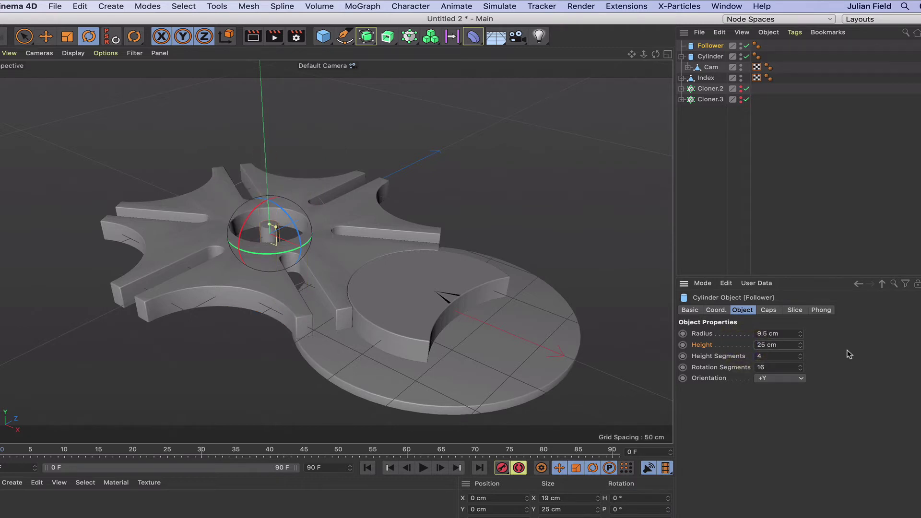
{"action": "double_click", "coordinate": [769, 357]}
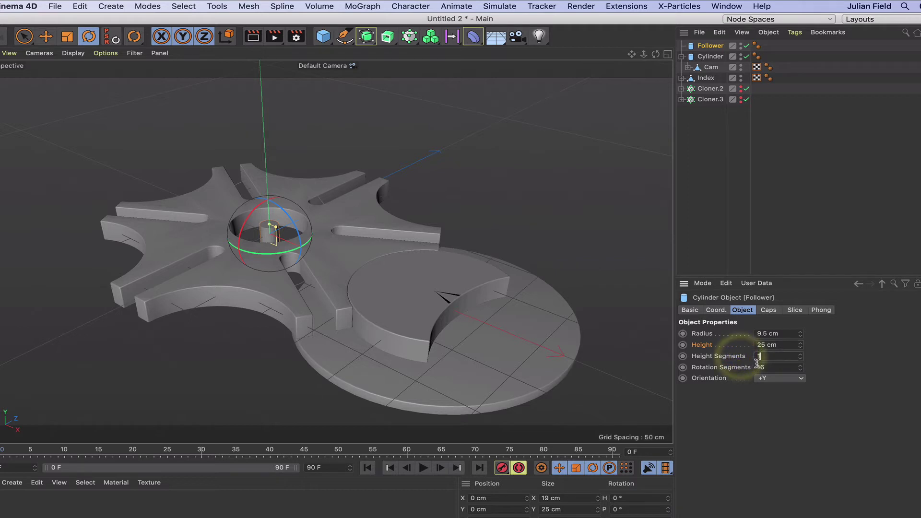
{"action": "type", "text": "1"}
{"action": "key", "text": "Tab"}
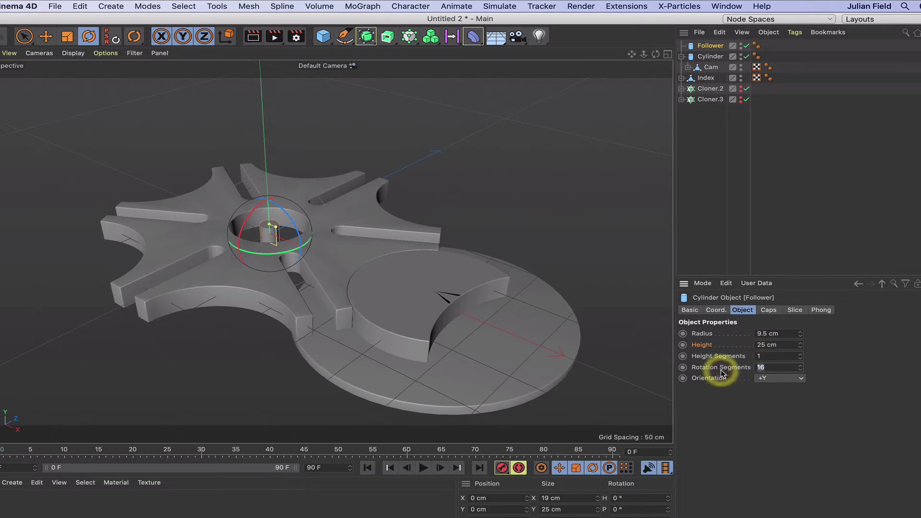
{"action": "type", "text": "60"}
Enable a fillet on the Follower's caps with a radius of 1 cm
{"action": "left_click", "coordinate": [770, 312]}
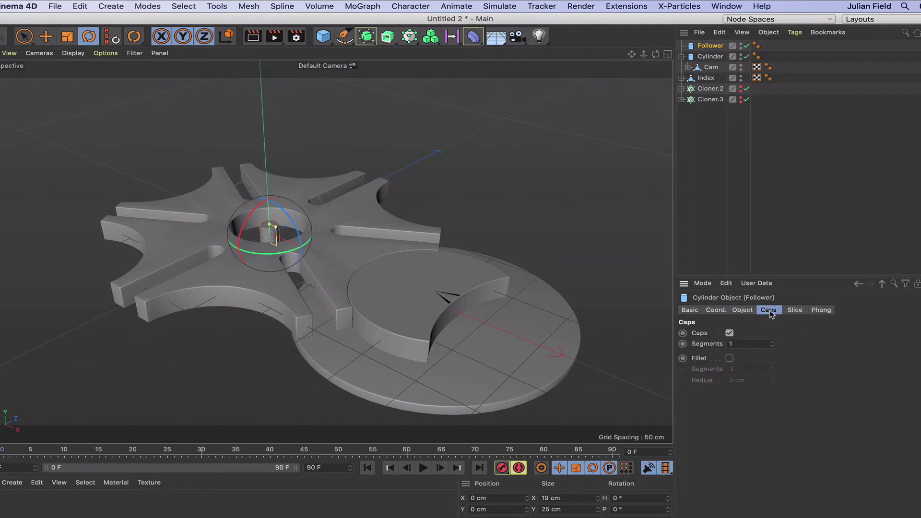
{"action": "left_click", "coordinate": [730, 358]}
{"action": "left_click_drag", "start_coordinate": [702, 380], "coordinate": [704, 384]}
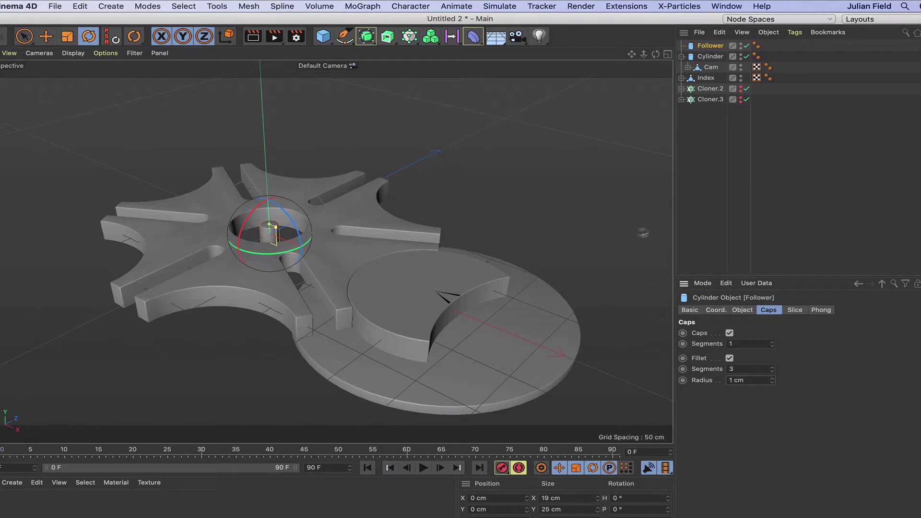
Move the Follower to X 300 cm
{"action": "double_click", "coordinate": [476, 497]}
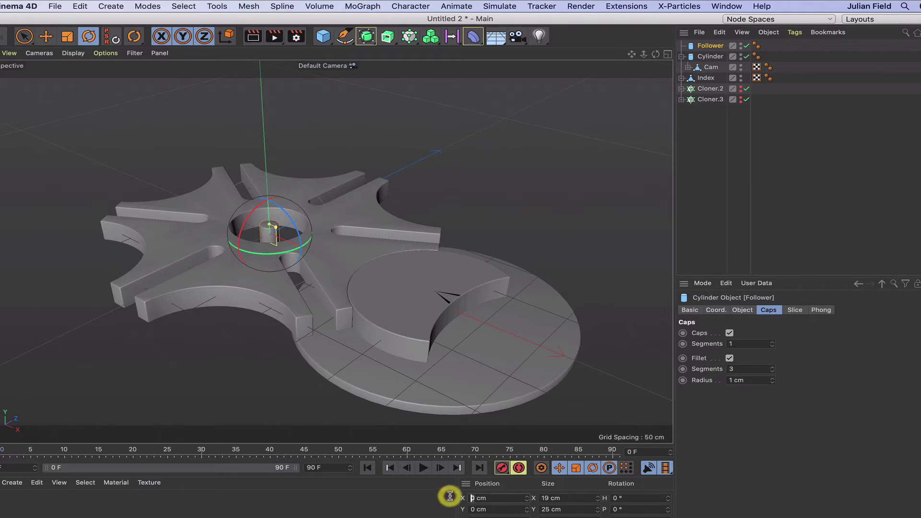
{"action": "type", "text": "300"}
{"action": "key", "text": "Return"}
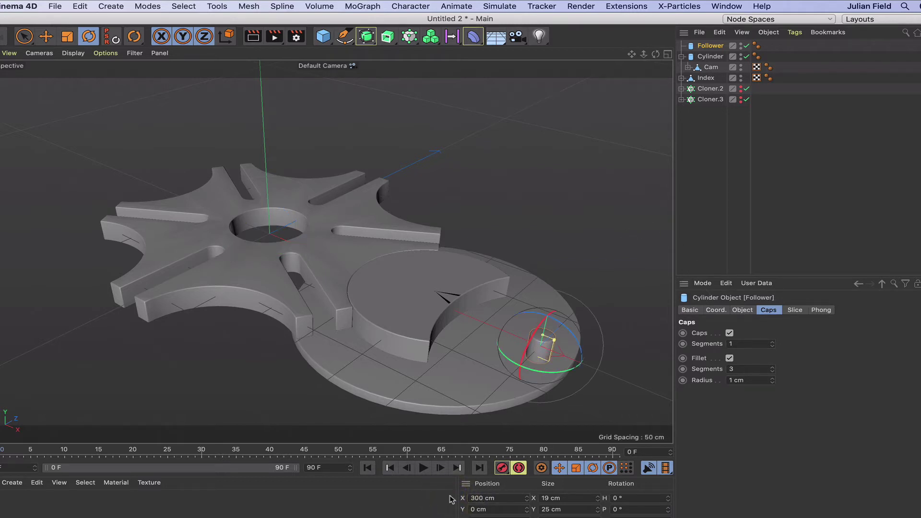
Rename the large cylinder to Driver and make the Follower its child
{"action": "double_click", "coordinate": [710, 57]}
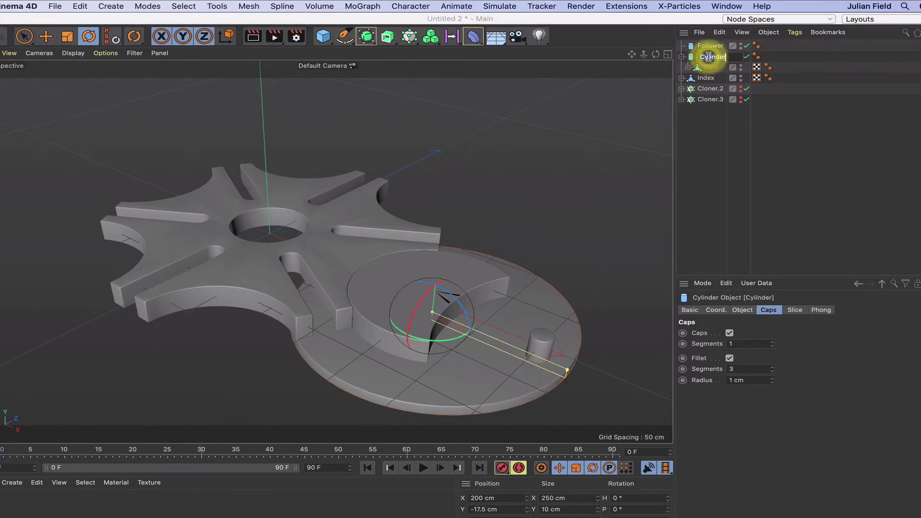
{"action": "type", "text": "Dr"}
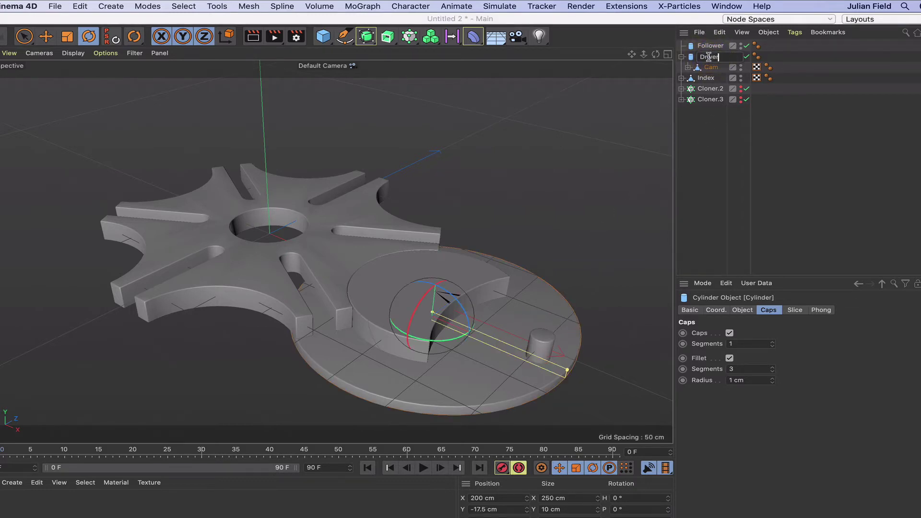
{"action": "type", "text": "iver"}
{"action": "key", "text": "Return"}
{"action": "left_click_drag", "start_coordinate": [707, 46], "coordinate": [714, 51]}
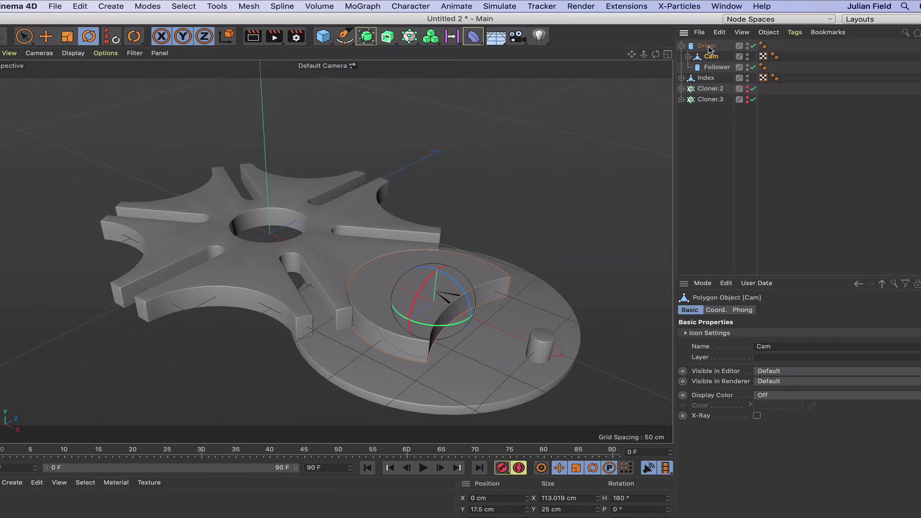
Rotate the Driver's heading to about 122° and examine from above how the Follower fits the wheel's slot
{"action": "left_click", "coordinate": [708, 46]}
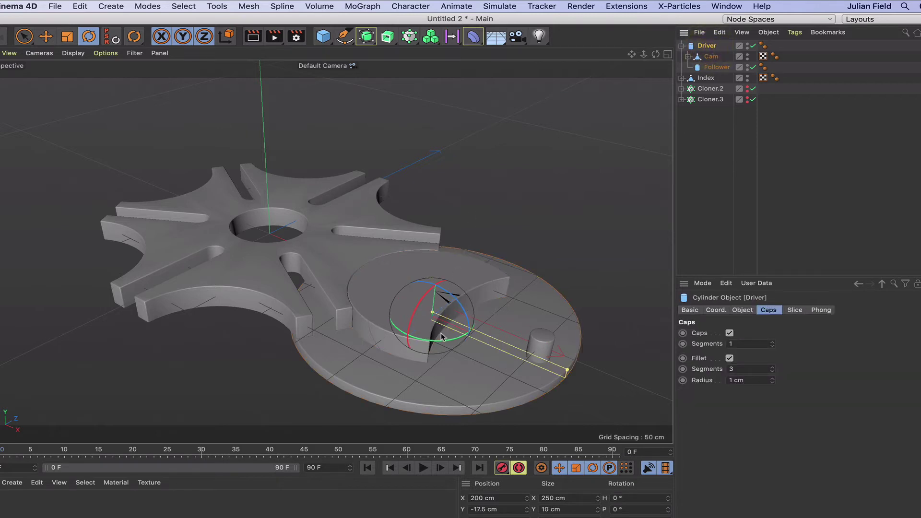
{"action": "left_click_drag", "start_coordinate": [441, 341], "coordinate": [536, 274]}
{"action": "key", "text": "F2"}
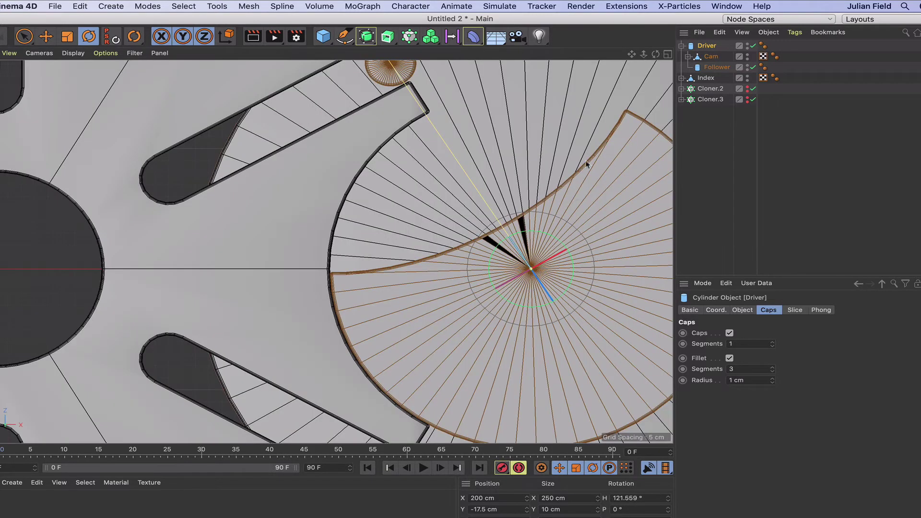
{"action": "left_click_drag", "start_coordinate": [631, 53], "coordinate": [665, 139]}
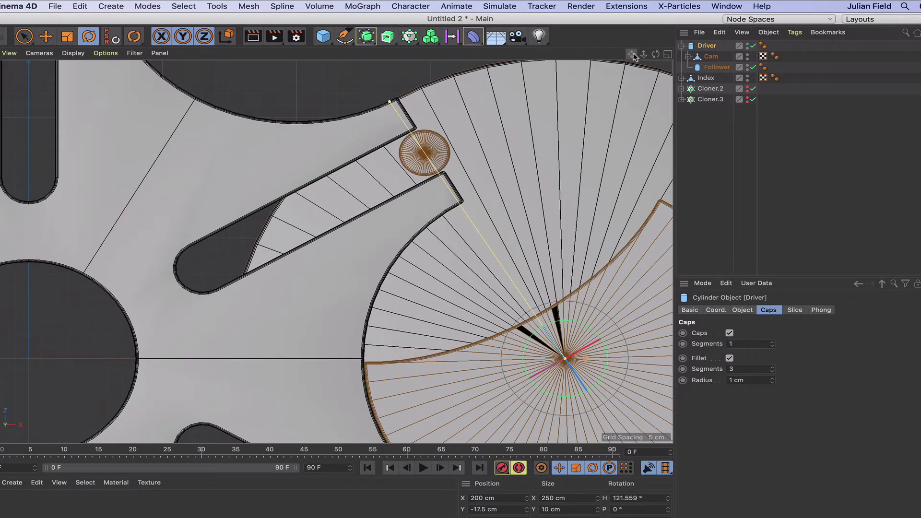
{"action": "key", "text": "F1"}
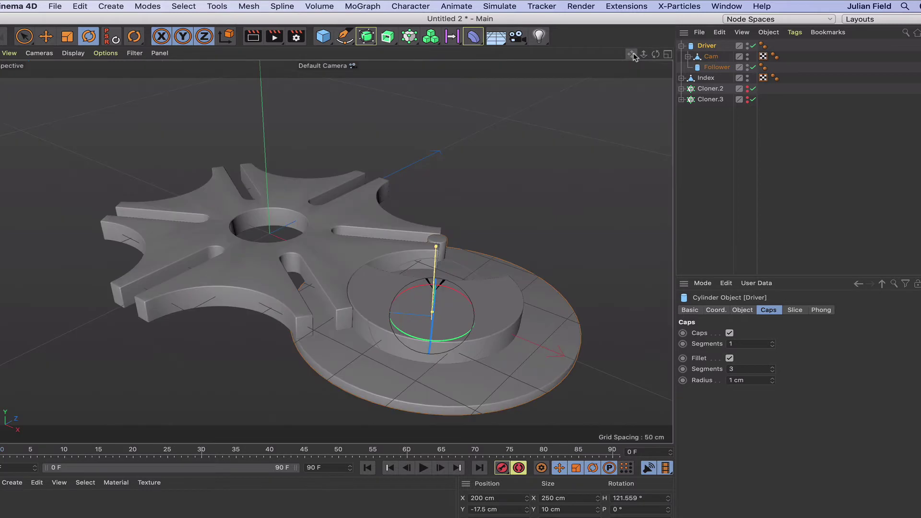
Reset the Driver's heading rotation to 0°
{"action": "left_click", "coordinate": [638, 498]}
{"action": "type", "text": "0"}
{"action": "key", "text": "Return"}
Deselect the Driver, then add another Cylinder primitive at the wheel's centre and select it
{"action": "left_click", "coordinate": [702, 187]}
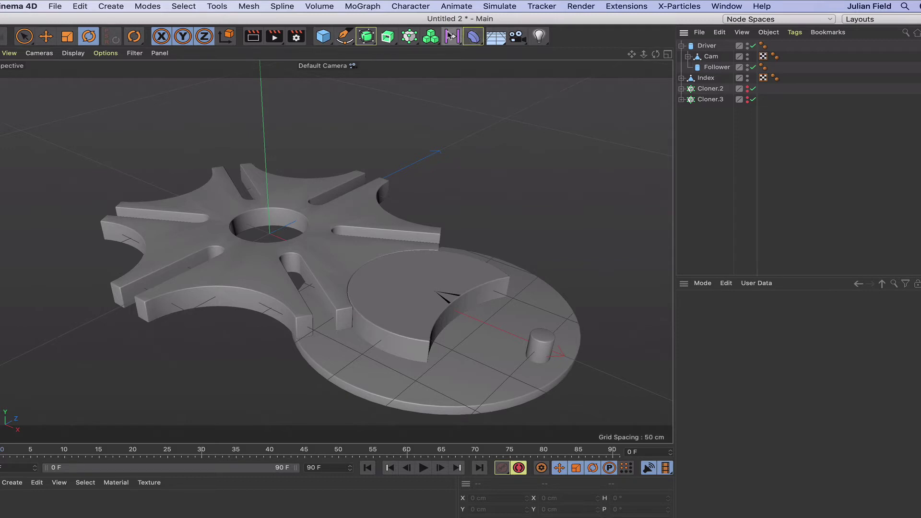
{"action": "left_click", "coordinate": [316, 38]}
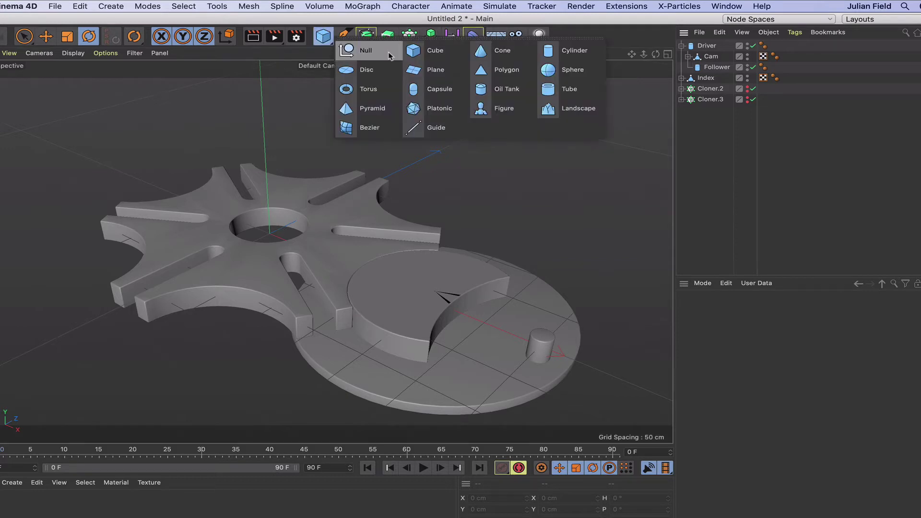
{"action": "left_click", "coordinate": [558, 55]}
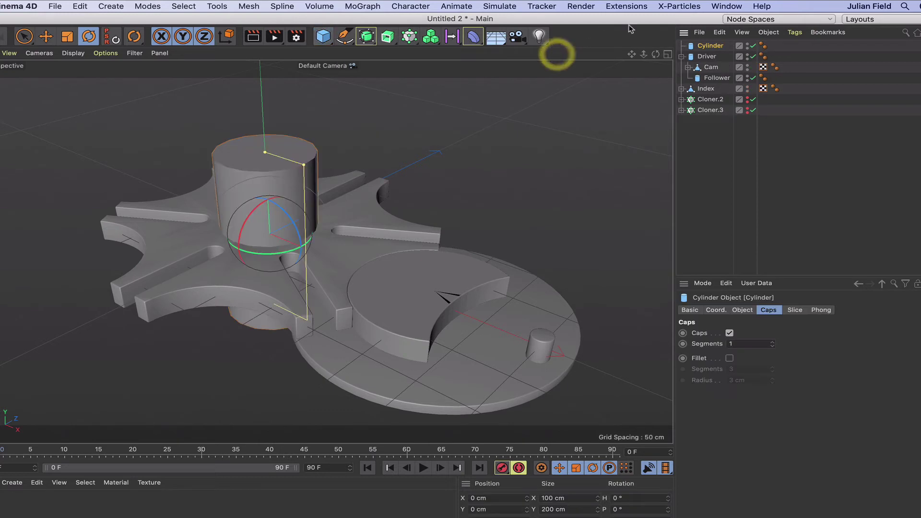
{"action": "left_click", "coordinate": [713, 47]}
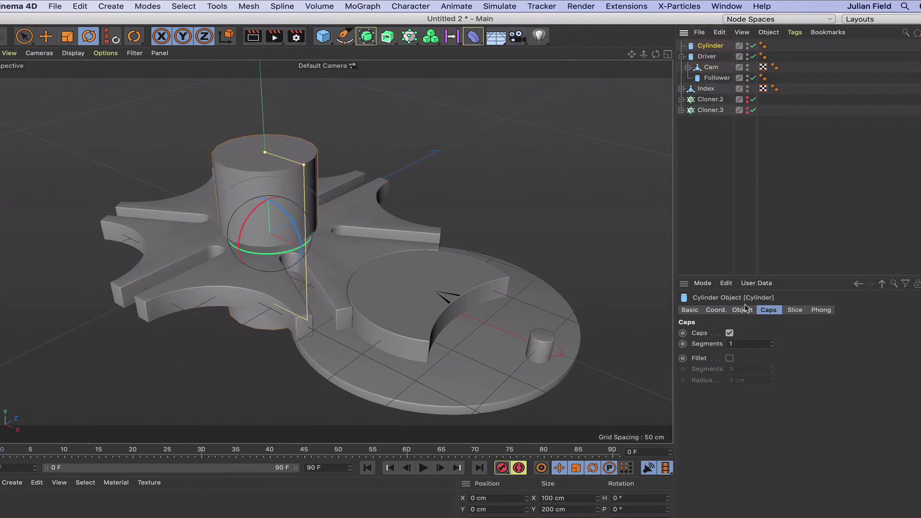
Set the new central cylinder's radius to 40 cm and its height to 50 cm
{"action": "left_click", "coordinate": [743, 310]}
{"action": "double_click", "coordinate": [767, 334]}
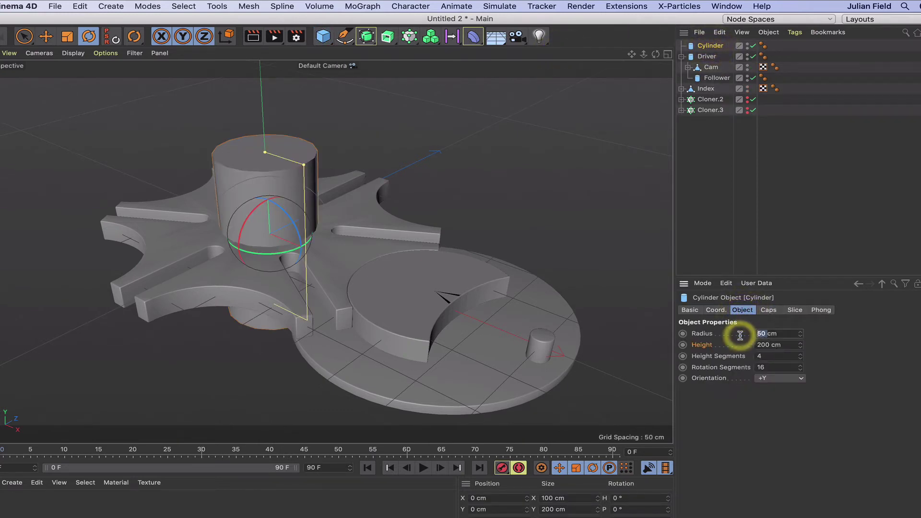
{"action": "type", "text": "4"}
{"action": "key", "text": "Return"}
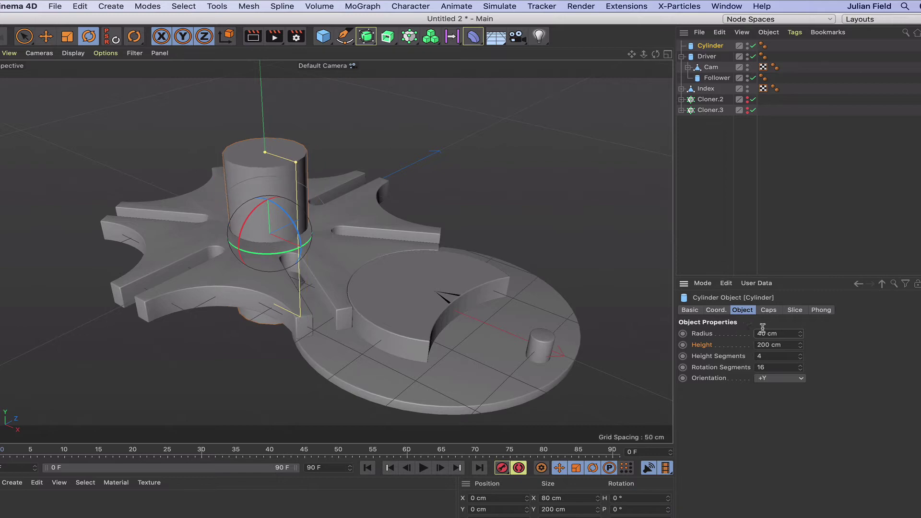
{"action": "key", "text": "F2"}
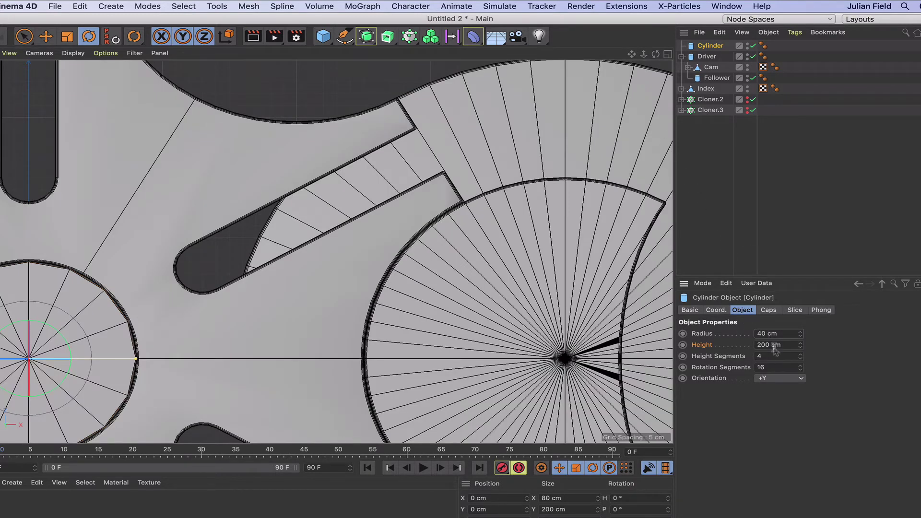
{"action": "left_click", "coordinate": [758, 345]}
{"action": "left_click", "coordinate": [738, 347]}
{"action": "type", "text": "50cm"}
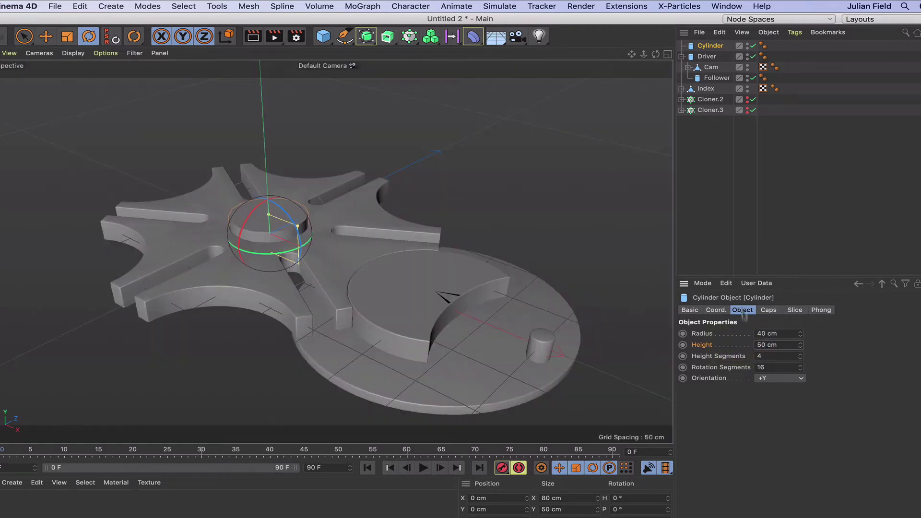
Set the central cylinder to 1 height segment and 60 rotation segments
{"action": "double_click", "coordinate": [763, 357]}
{"action": "type", "text": "1"}
{"action": "key", "text": "Tab"}
{"action": "left_click", "coordinate": [715, 373]}
{"action": "type", "text": "60"}
Enable a fillet on the central cylinder's caps with a radius of 1 cm
{"action": "left_click", "coordinate": [769, 310]}
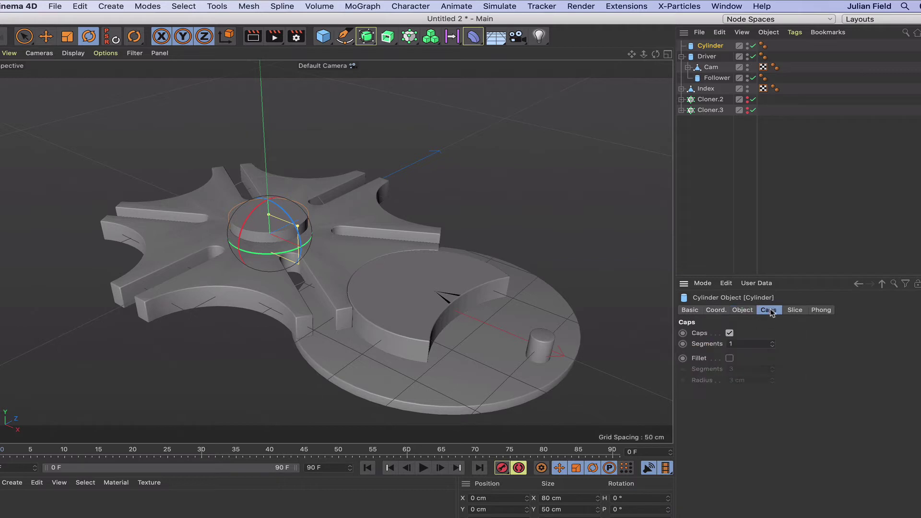
{"action": "left_click", "coordinate": [730, 358]}
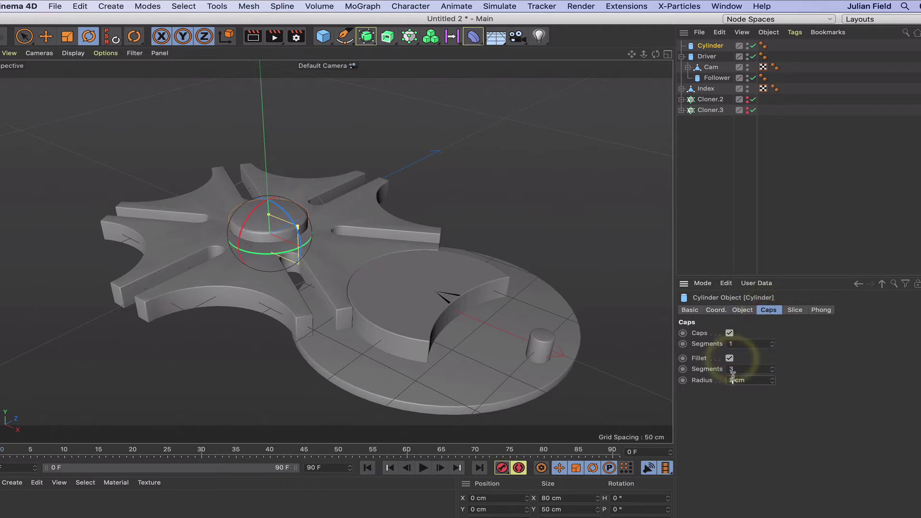
{"action": "left_click", "coordinate": [724, 377]}
{"action": "type", "text": "1"}
{"action": "key", "text": "Return"}
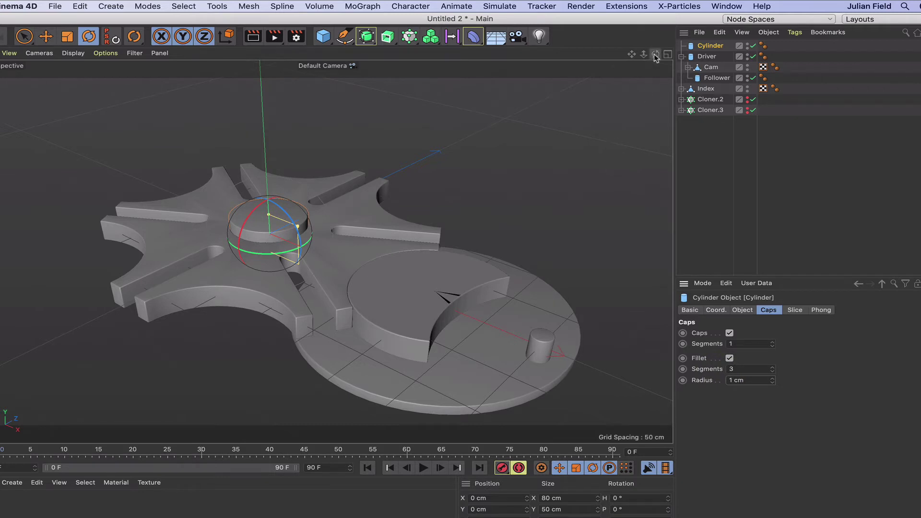
Deselect the cylinder and render the perspective view to inspect the whole mechanism
{"action": "mouse_move", "coordinate": [656, 56]}
{"action": "left_mouse_down"}
{"action": "mouse_move", "coordinate": [656, 43]}
{"action": "mouse_move", "coordinate": [665, 62]}
{"action": "mouse_move", "coordinate": [673, 60]}
{"action": "left_mouse_up"}
{"action": "left_click", "coordinate": [730, 174]}
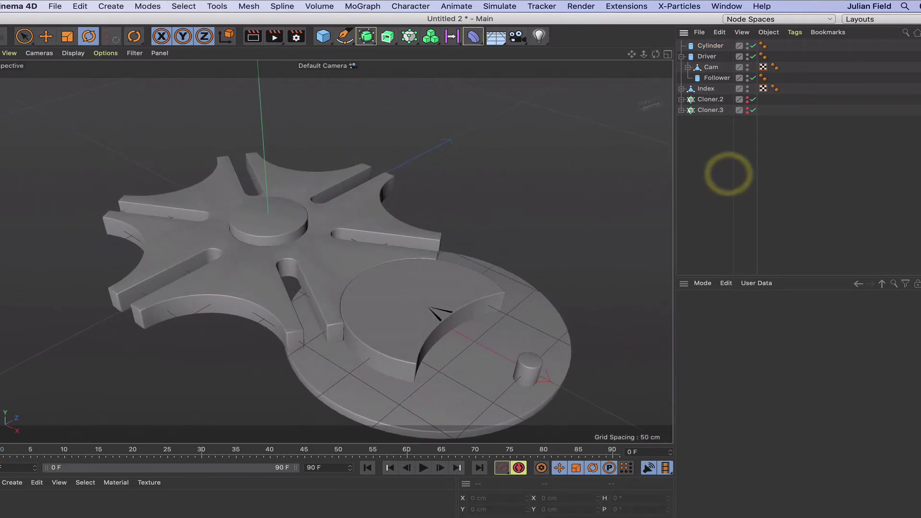
{"action": "left_click_drag", "start_coordinate": [631, 54], "coordinate": [328, 252]}
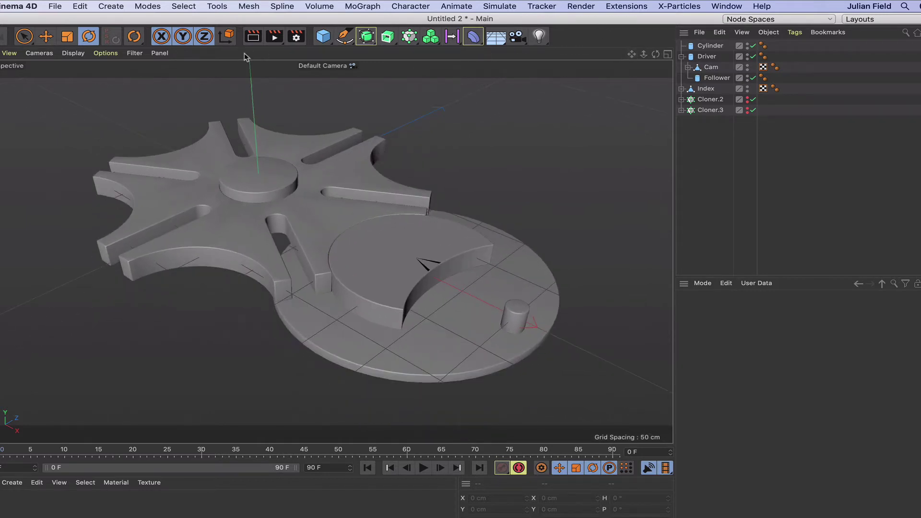
{"action": "left_click", "coordinate": [253, 36]}
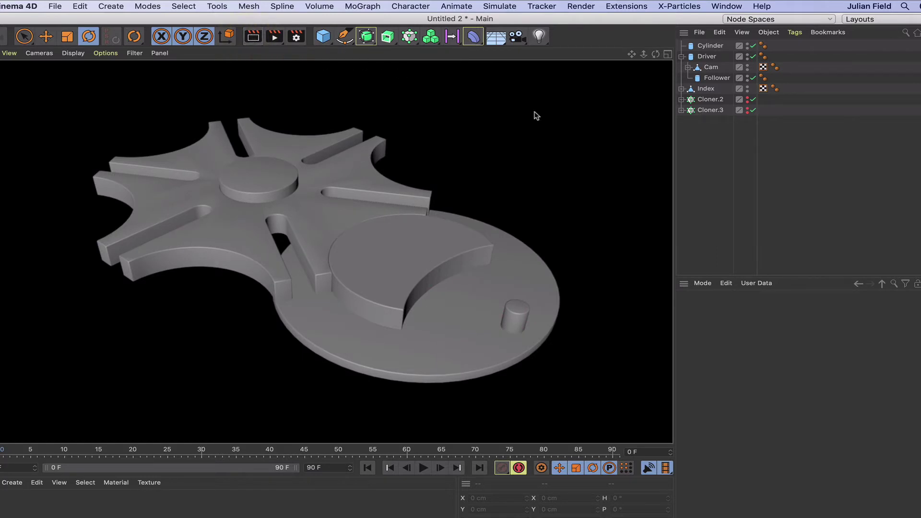
{"action": "left_click", "coordinate": [697, 148]}
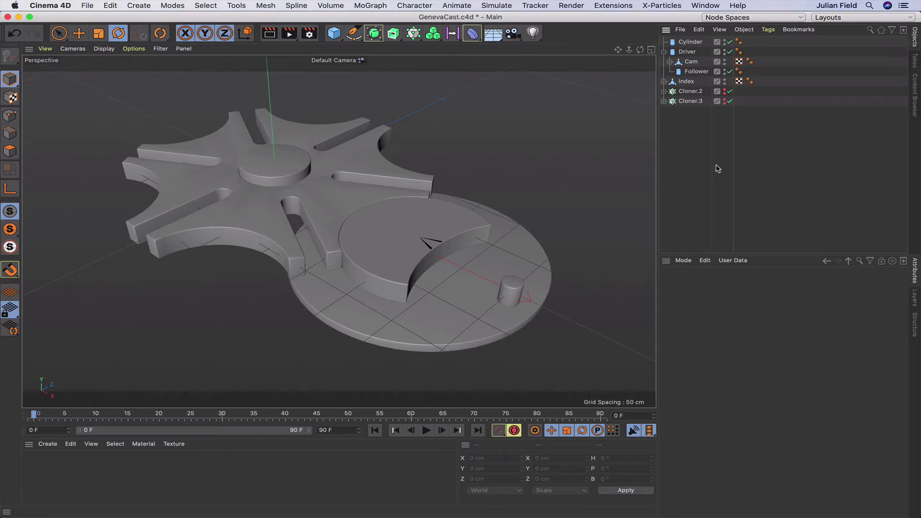
From above, swing the Driver between the two Index slots facing it to find where the Follower meets each slot
{"action": "key", "text": "F2"}
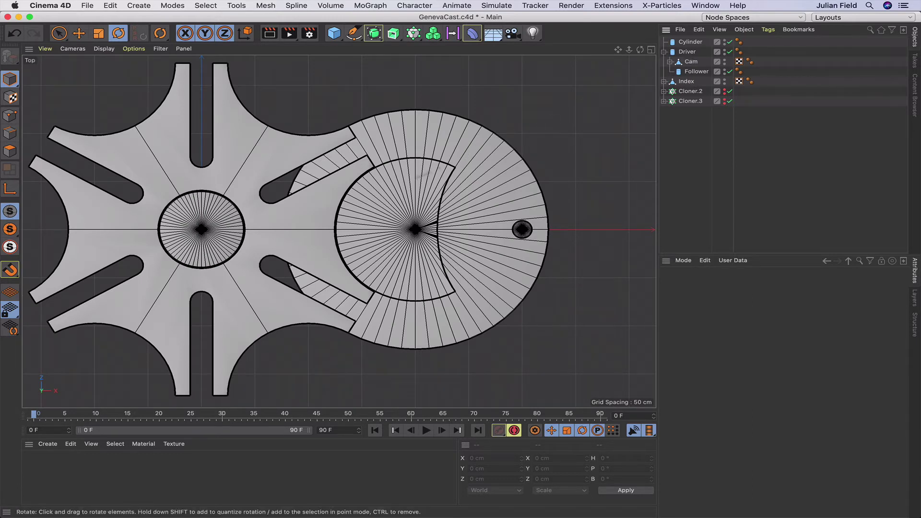
{"action": "left_click", "coordinate": [687, 51]}
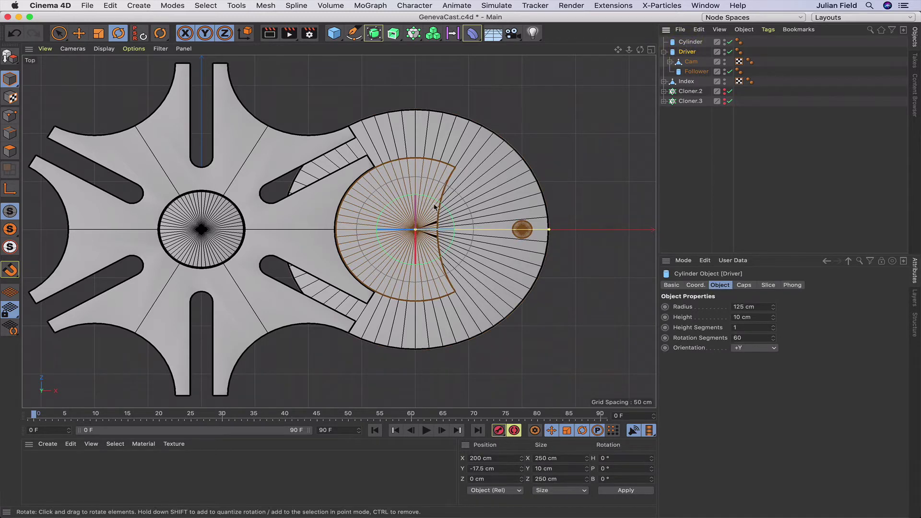
{"action": "left_click_drag", "start_coordinate": [435, 206], "coordinate": [373, 221]}
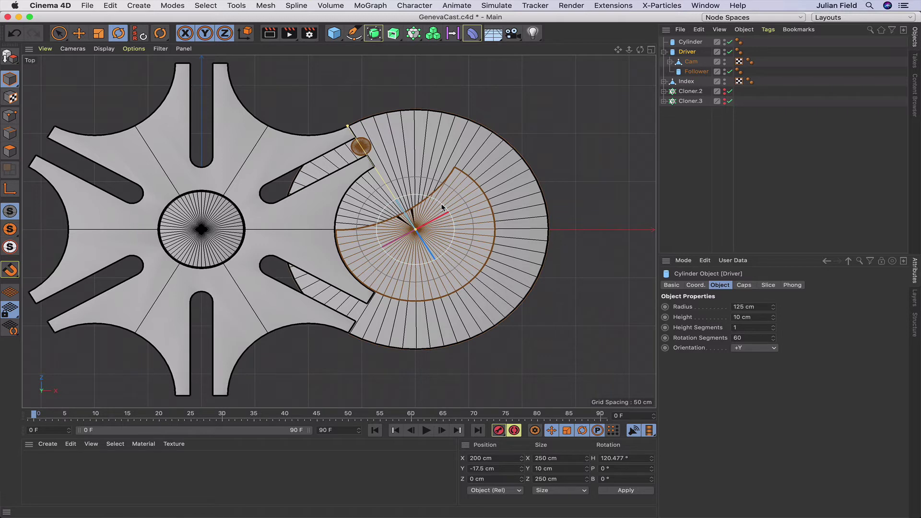
{"action": "left_click_drag", "start_coordinate": [443, 207], "coordinate": [395, 228]}
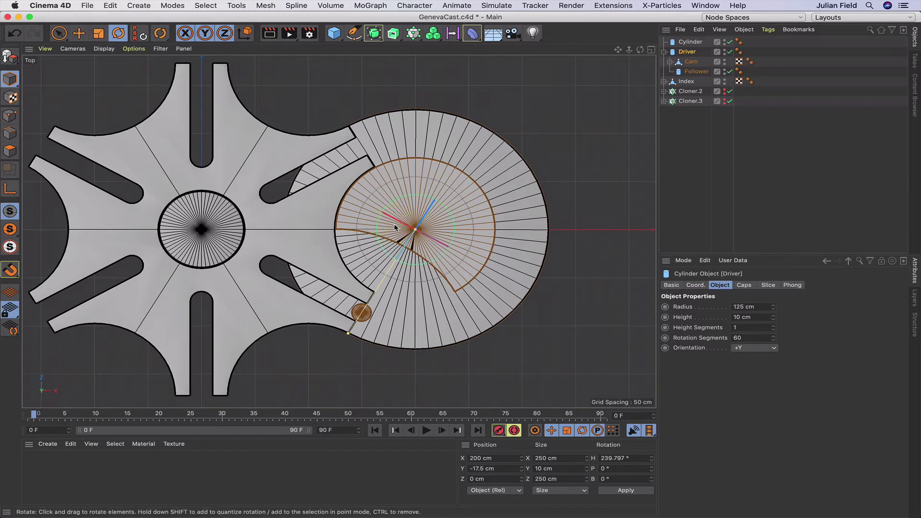
{"action": "left_click_drag", "start_coordinate": [425, 198], "coordinate": [443, 254]}
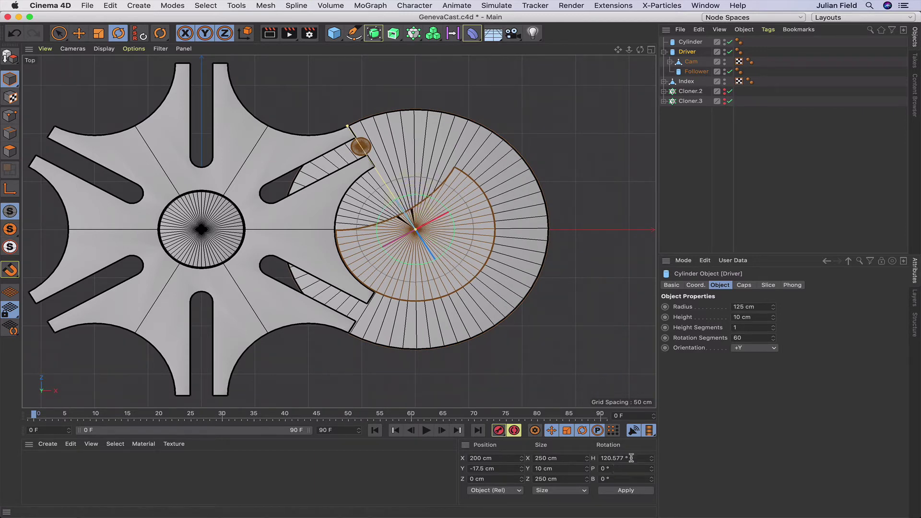
Set the Driver's heading rotation to exactly 120°
{"action": "left_click", "coordinate": [611, 458]}
{"action": "type", "text": "120"}
{"action": "key", "text": "Return"}
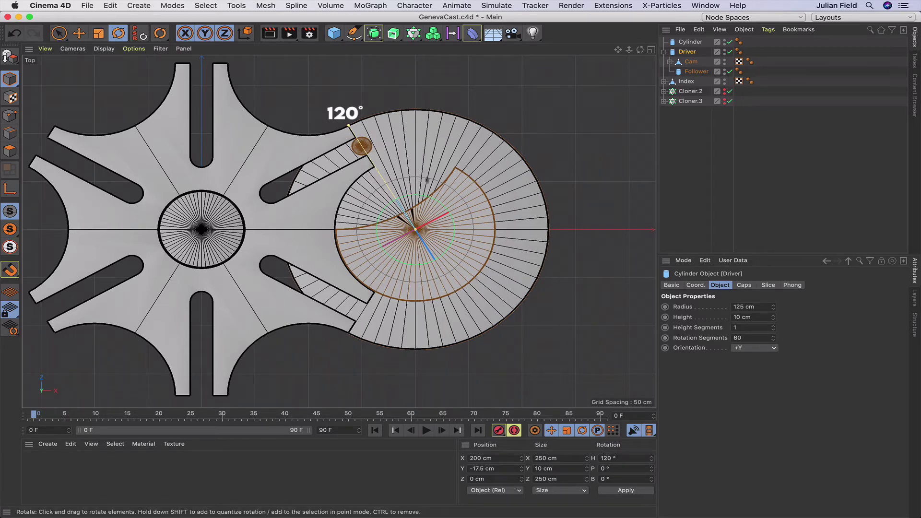
Rotate the Driver until the Follower reaches the other slot opening and set its heading to 240°
{"action": "left_click_drag", "start_coordinate": [423, 198], "coordinate": [360, 244]}
{"action": "left_click", "coordinate": [623, 458]}
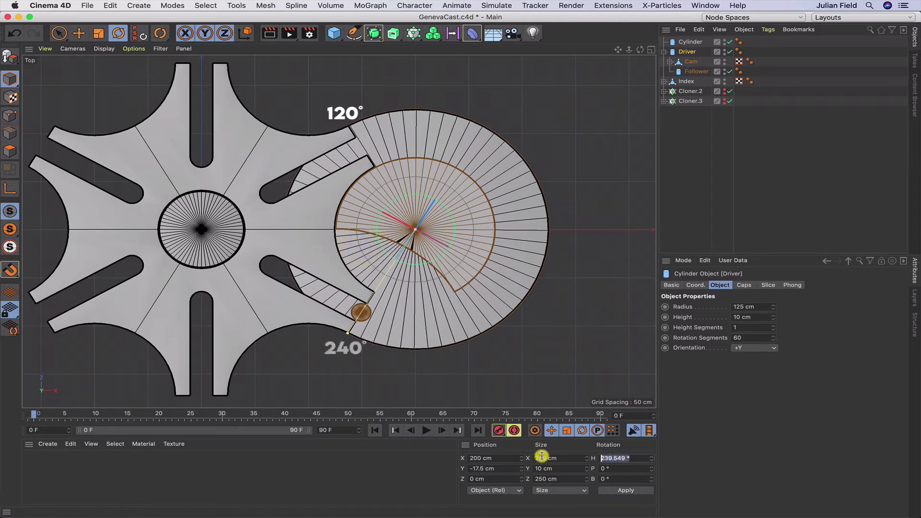
{"action": "type", "text": "25"}
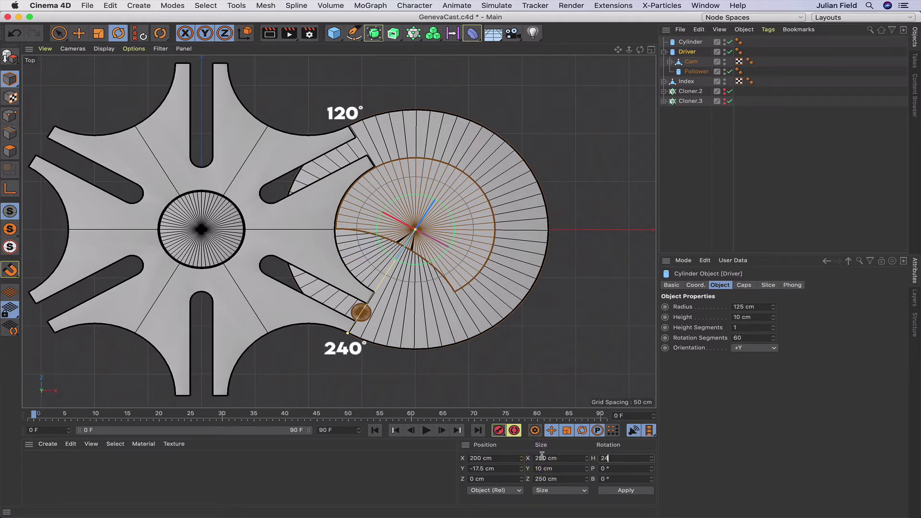
{"action": "key", "text": "Return"}
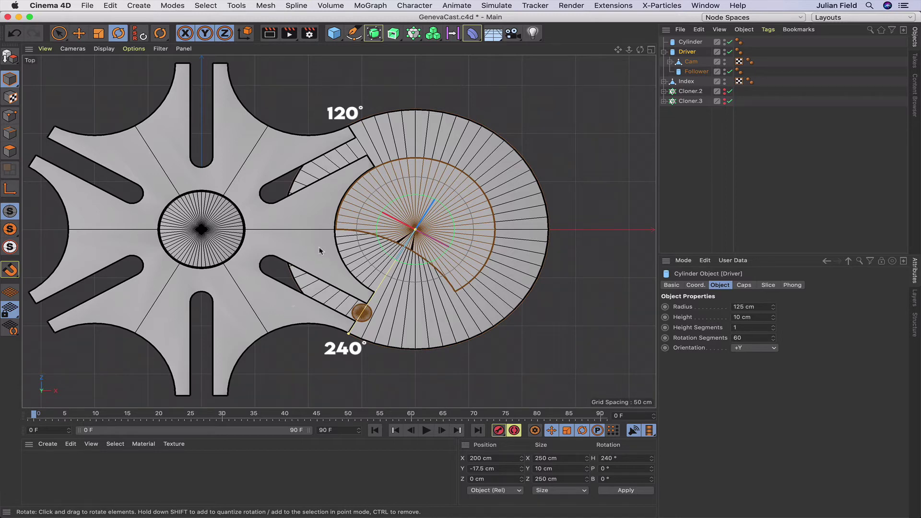
Rotate the Index wheel by one slot and set its heading rotation to -60°
{"action": "left_click", "coordinate": [686, 82]}
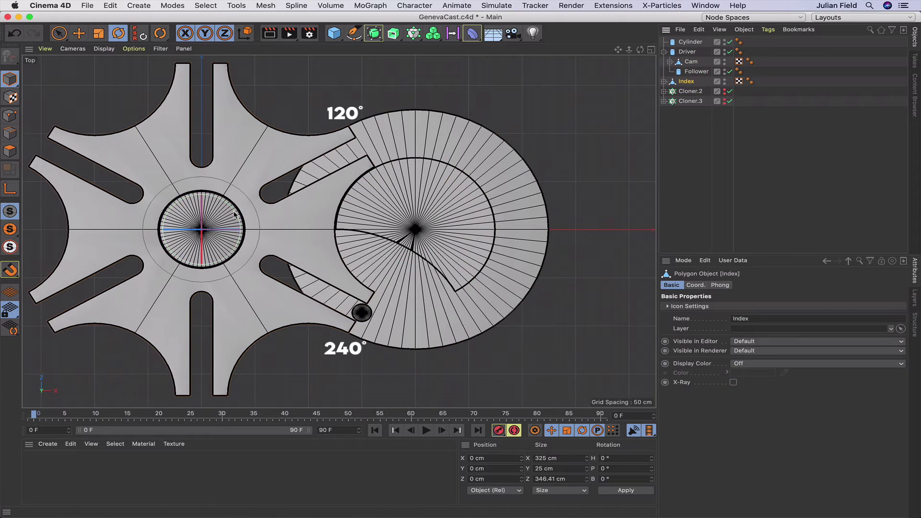
{"action": "key", "text": "x"}
{"action": "key", "text": "z"}
{"action": "left_click_drag", "start_coordinate": [235, 215], "coordinate": [227, 241]}
{"action": "key", "text": "x"}
{"action": "key", "text": "z"}
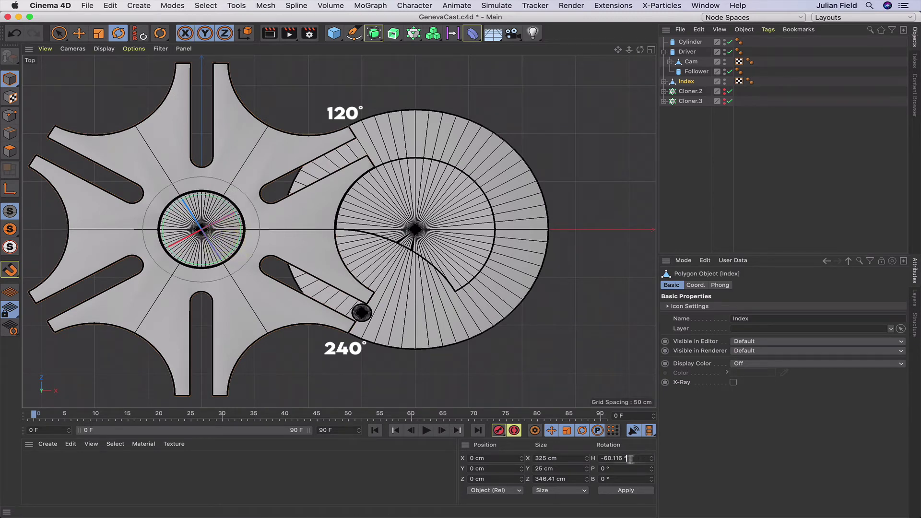
{"action": "left_click_drag", "start_coordinate": [615, 460], "coordinate": [614, 461]}
{"action": "key", "text": "BackSpace"}
{"action": "key", "text": "Return"}
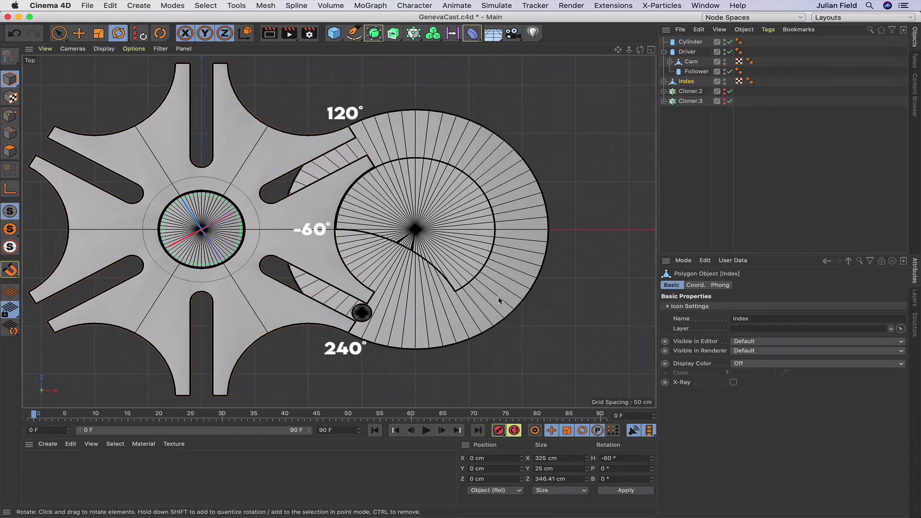
{"action": "middle_click_drag", "start_coordinate": [407, 167], "coordinate": [409, 167], "text": "alt"}
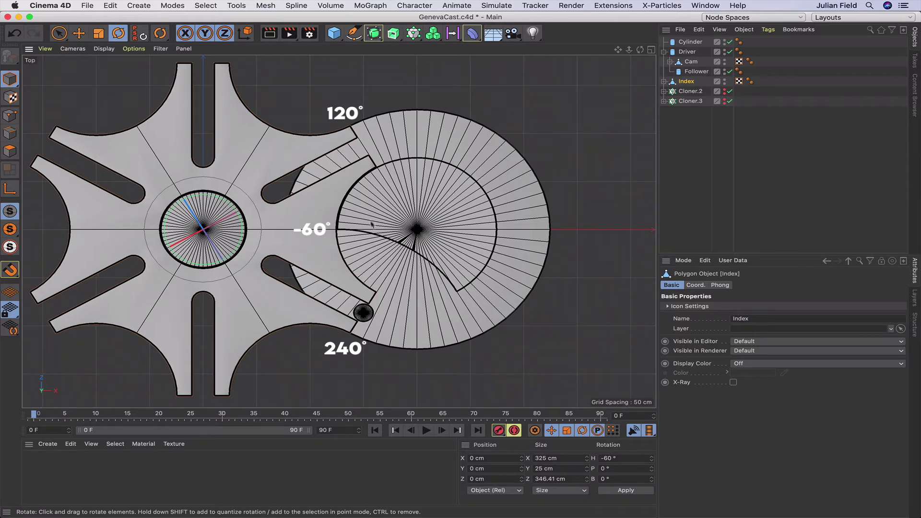
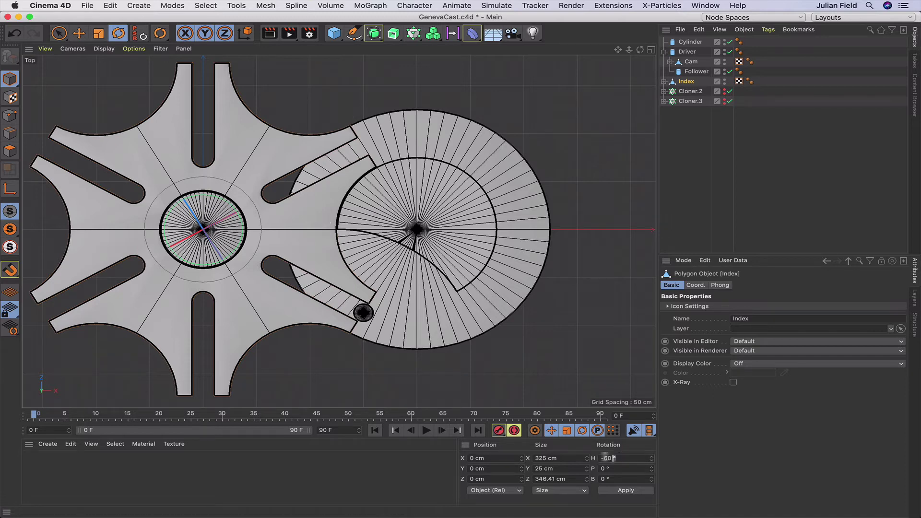
Reset the heading rotation of both the Index and the Driver to 0°
{"action": "left_click_drag", "start_coordinate": [617, 459], "coordinate": [585, 460]}
{"action": "type", "text": "0"}
{"action": "key", "text": "Return"}
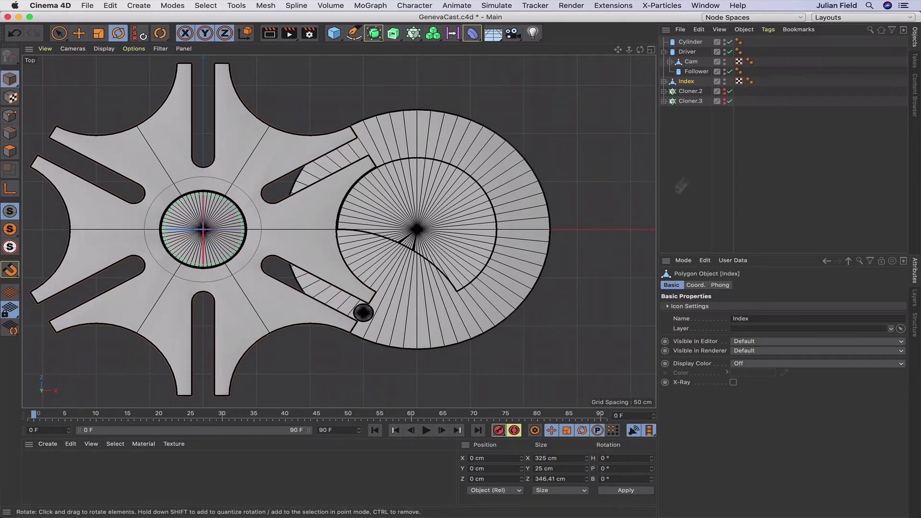
{"action": "left_click", "coordinate": [688, 51]}
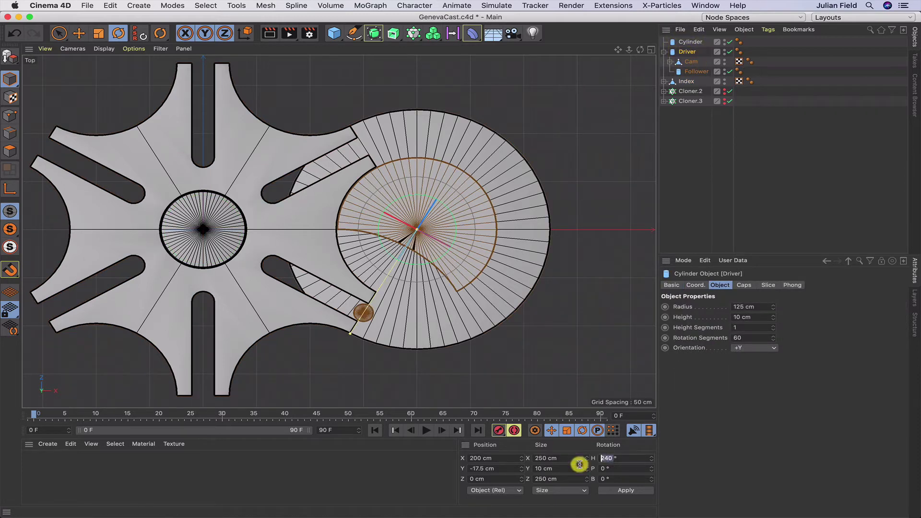
{"action": "type", "text": "0"}
{"action": "key", "text": "Return"}
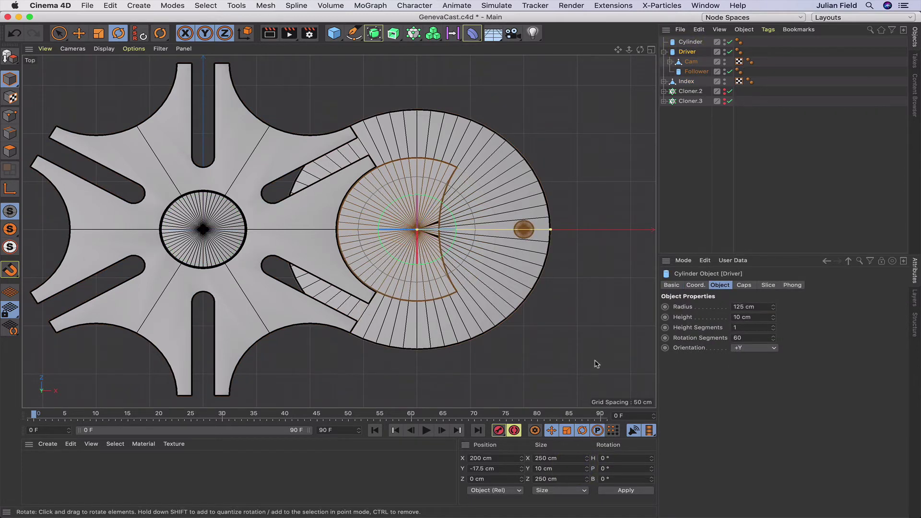
Return to the perspective view, add a Null object and rename it Xpresso
{"action": "key", "text": "F1"}
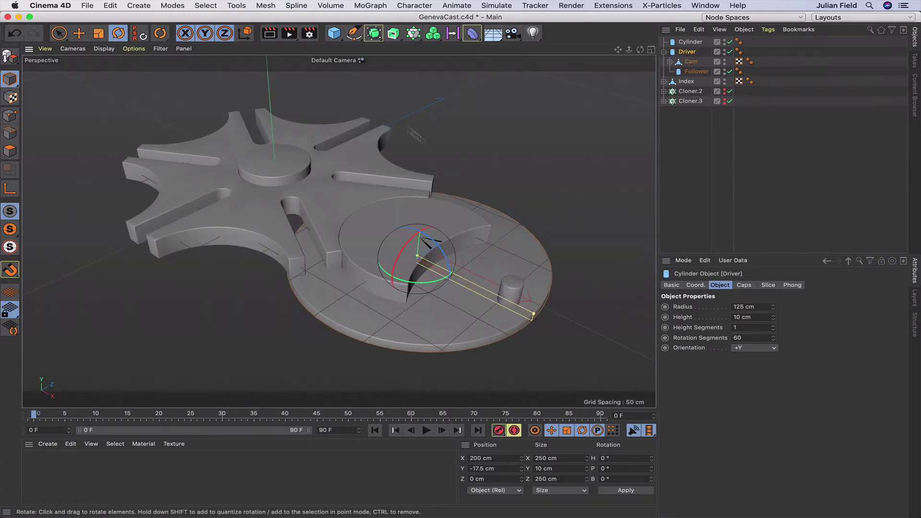
{"action": "left_click", "coordinate": [336, 35]}
{"action": "left_click", "coordinate": [355, 46]}
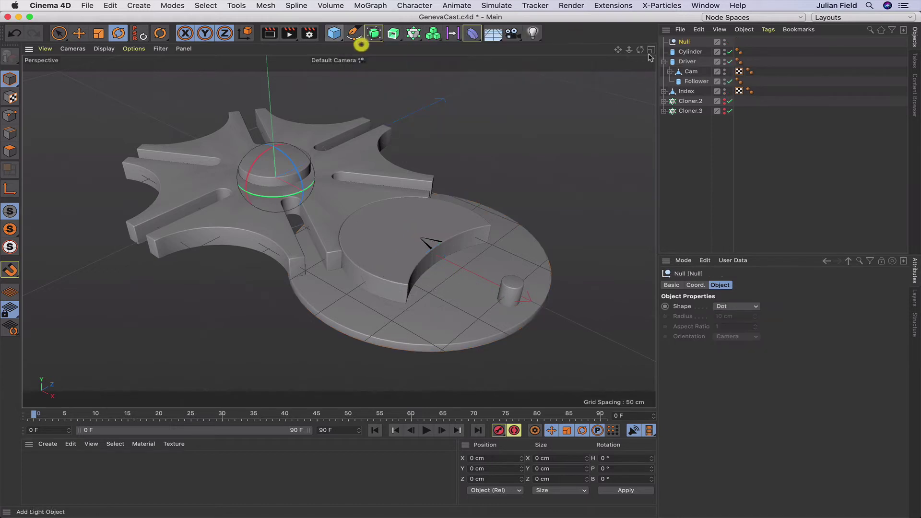
{"action": "double_click", "coordinate": [684, 42]}
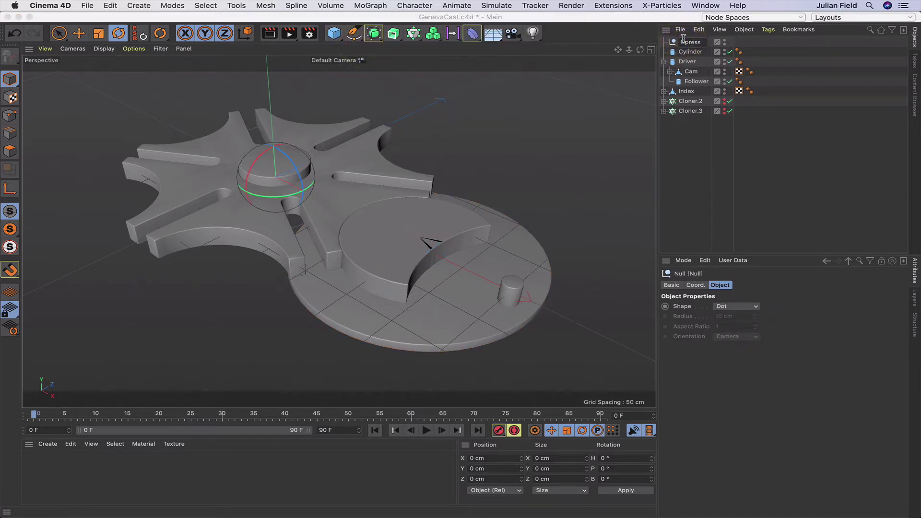
{"action": "key", "text": "Return"}
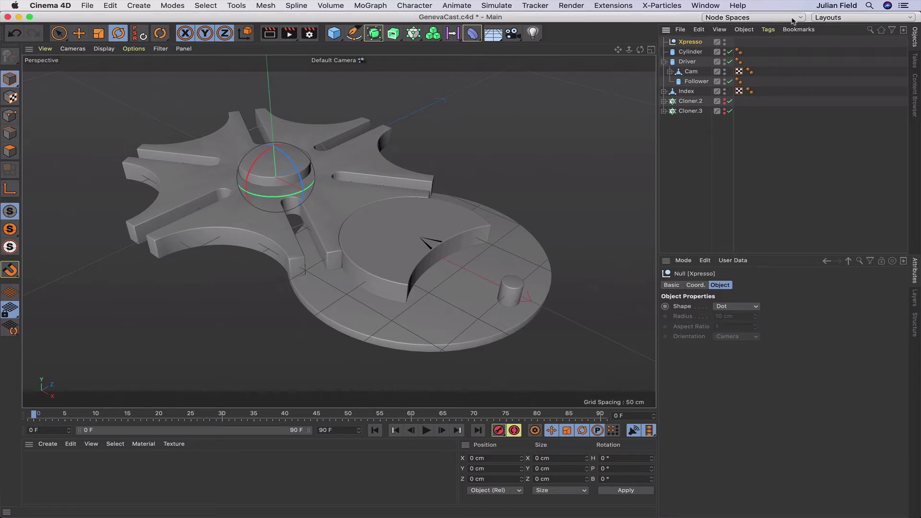
Add an XPresso tag to the Xpresso null and move its editor window lower to uncover the object list
{"action": "left_click", "coordinate": [769, 31]}
{"action": "mouse_move", "coordinate": [799, 118]}
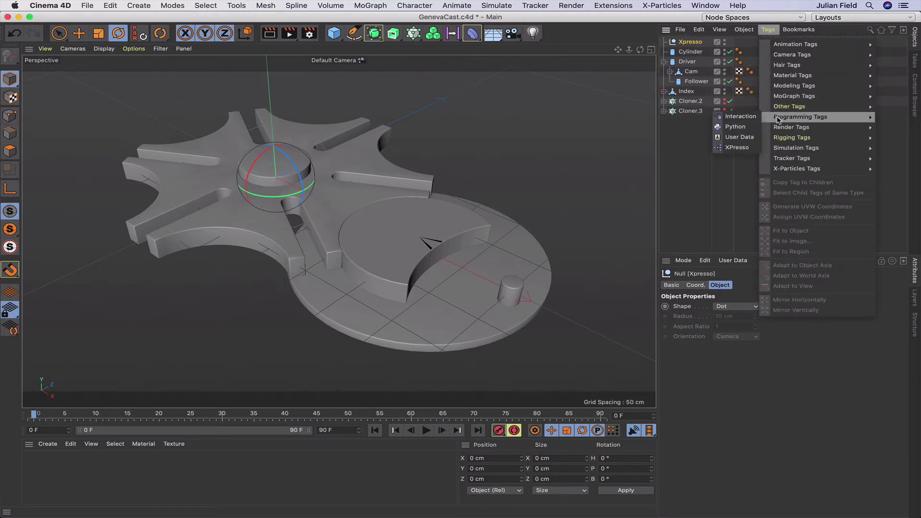
{"action": "left_click", "coordinate": [749, 148]}
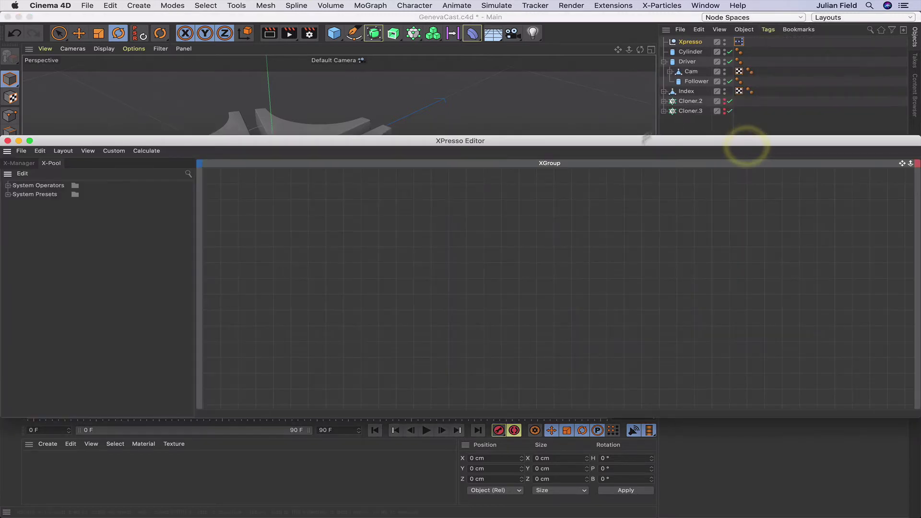
{"action": "left_click_drag", "start_coordinate": [638, 149], "coordinate": [557, 240]}
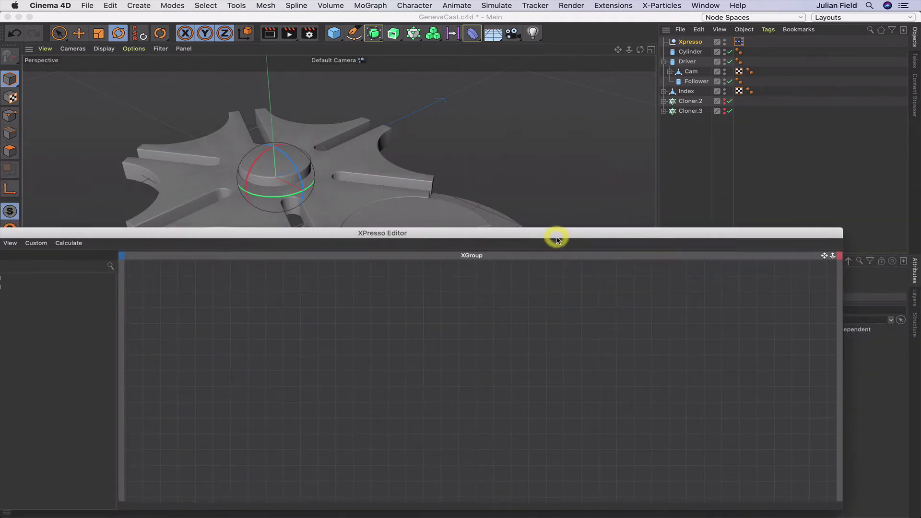
Add the Driver and Index objects as nodes in the XGroup, with Index placed below Driver
{"action": "left_click", "coordinate": [687, 62]}
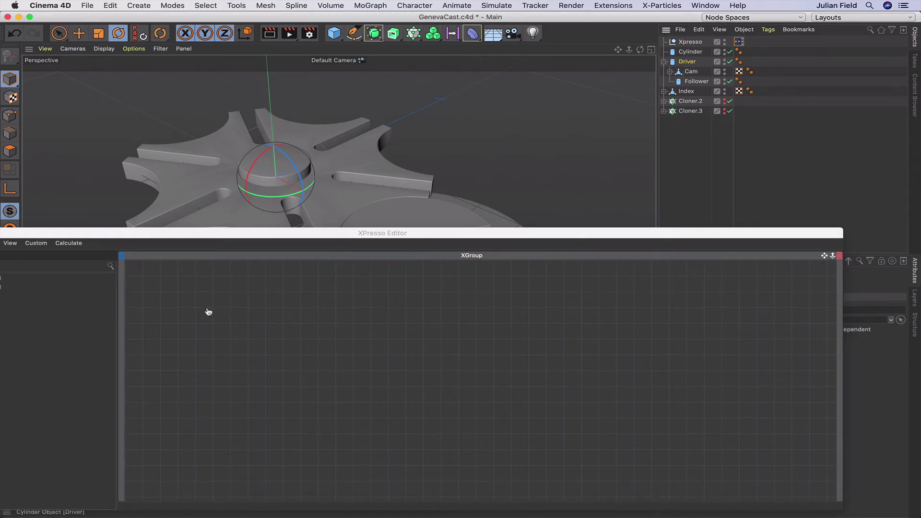
{"action": "left_click_drag", "start_coordinate": [208, 312], "coordinate": [208, 311]}
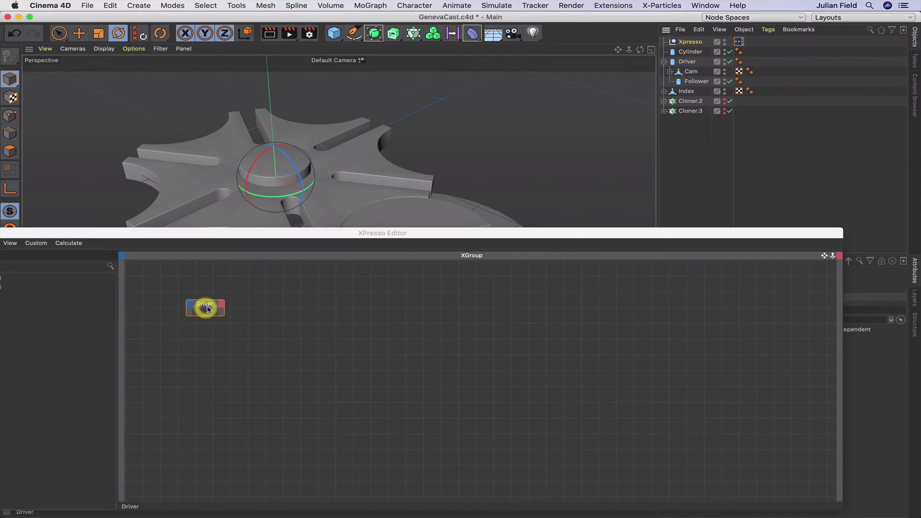
{"action": "left_click", "coordinate": [687, 92]}
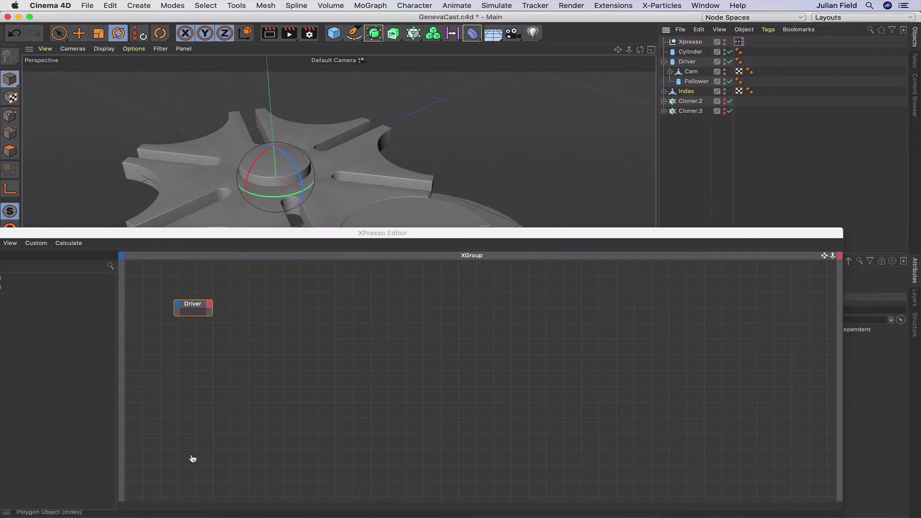
{"action": "left_click_drag", "start_coordinate": [192, 459], "coordinate": [193, 459]}
Add a Rotation . H output port to the Driver node
{"action": "left_click", "coordinate": [209, 304]}
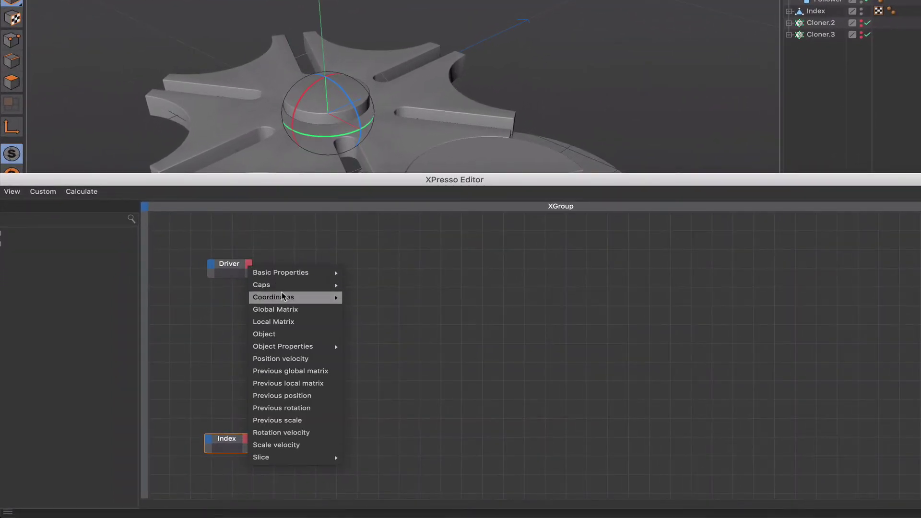
{"action": "mouse_move", "coordinate": [285, 301]}
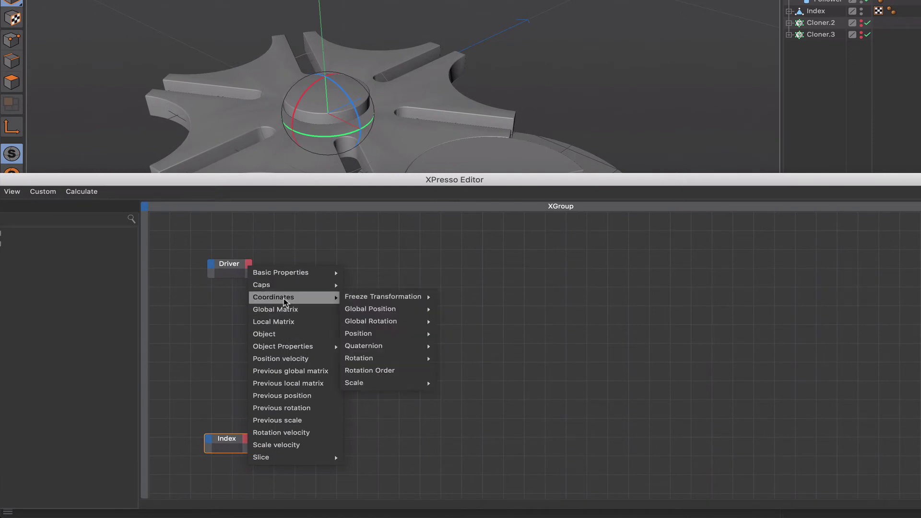
{"action": "mouse_move", "coordinate": [412, 359]}
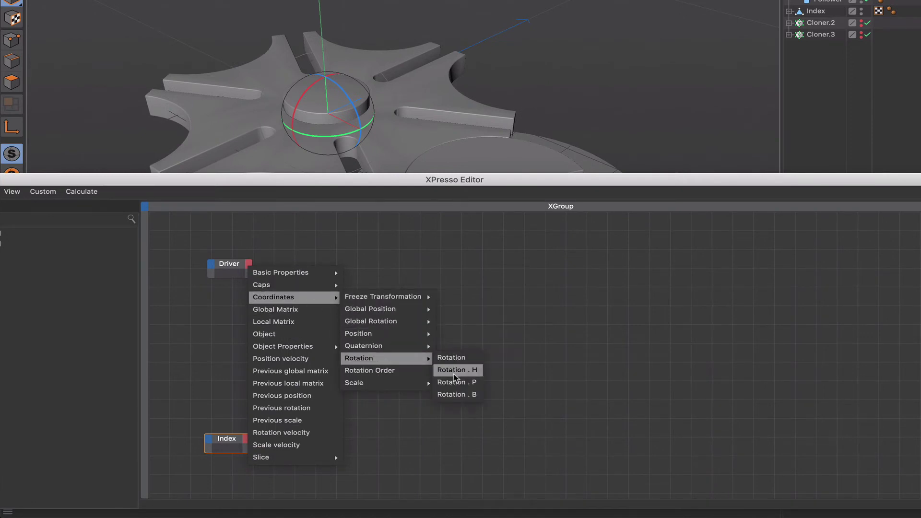
{"action": "left_click", "coordinate": [453, 373]}
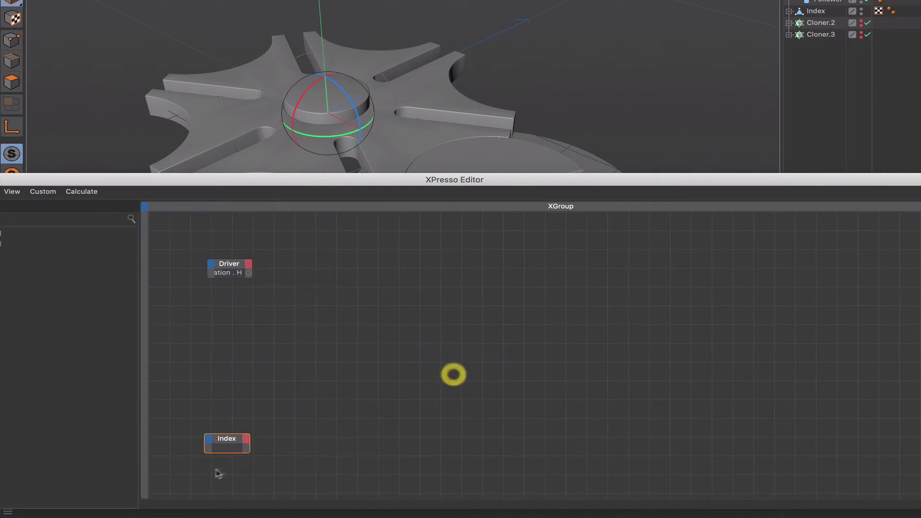
Add a Rotation . H output port to the Index node and expand both object nodes to show their full port names
{"action": "left_click", "coordinate": [248, 437]}
{"action": "mouse_move", "coordinate": [278, 375]}
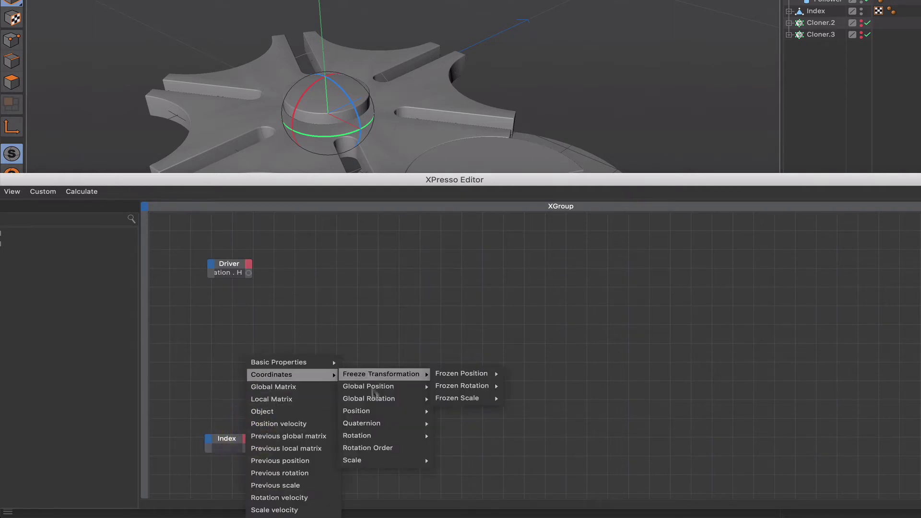
{"action": "mouse_move", "coordinate": [377, 438]}
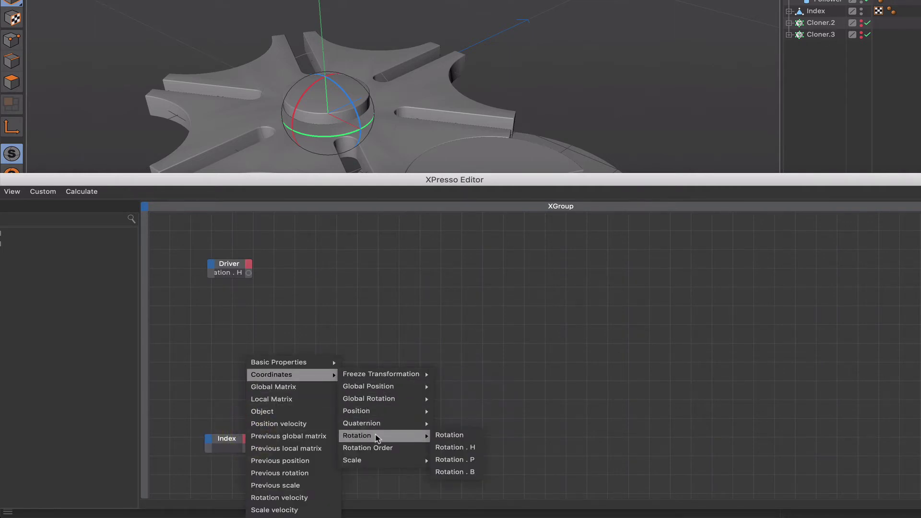
{"action": "left_click", "coordinate": [440, 447]}
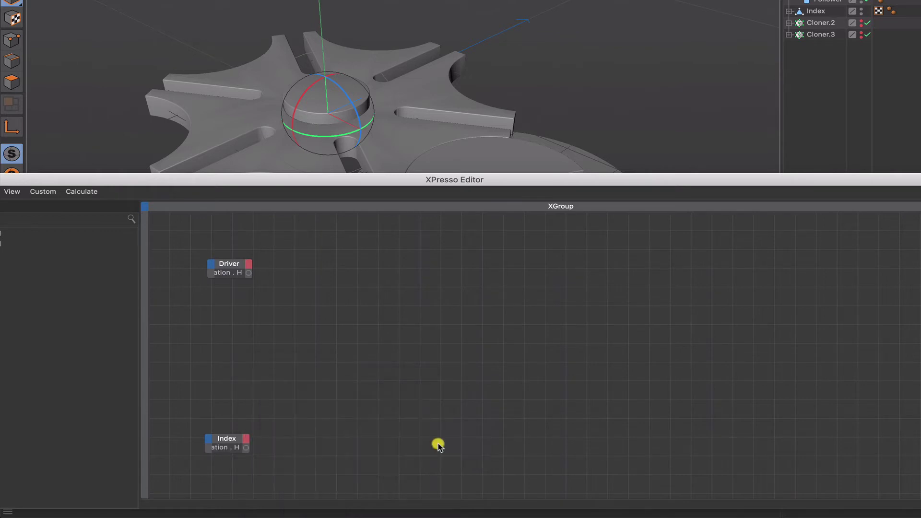
{"action": "left_click", "coordinate": [226, 441]}
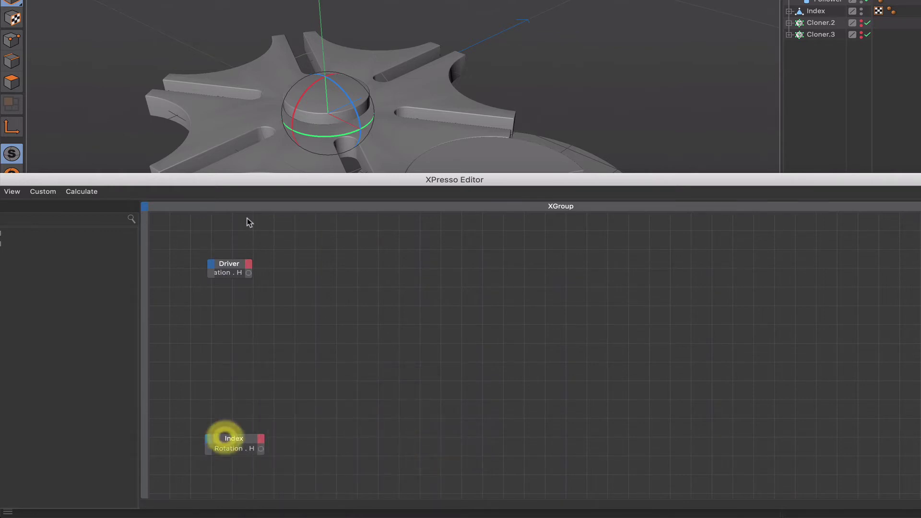
{"action": "left_click", "coordinate": [232, 265]}
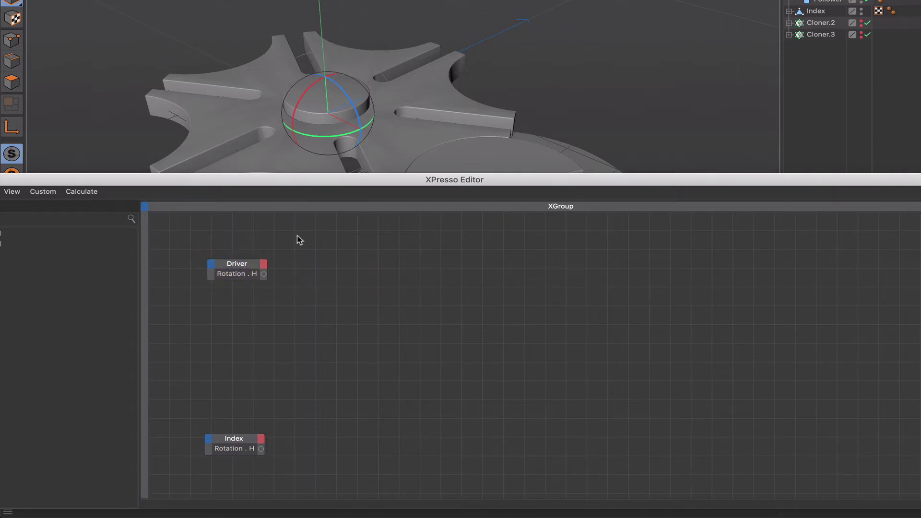
Create a Degree node beside the Driver node and place a copy of it beside the Index node
{"action": "right_click", "coordinate": [299, 239]}
{"action": "mouse_move", "coordinate": [336, 244]}
{"action": "mouse_move", "coordinate": [413, 242]}
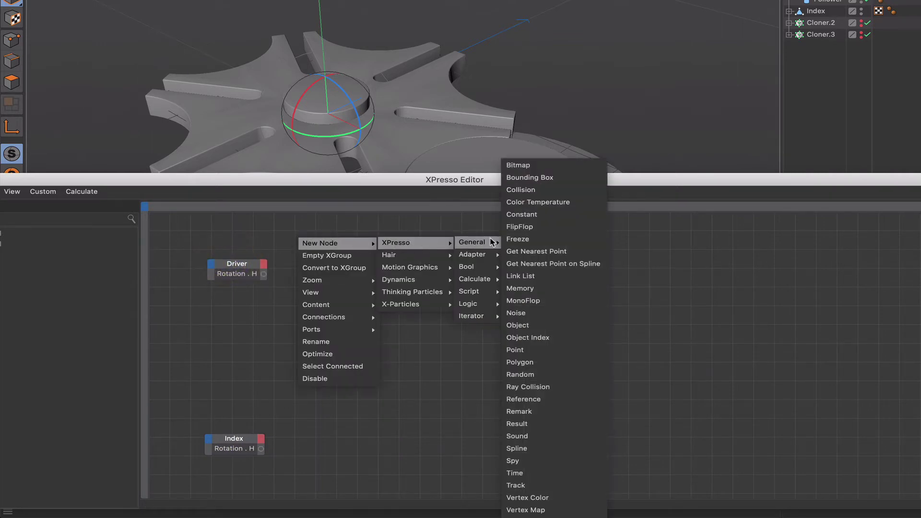
{"action": "mouse_move", "coordinate": [488, 277]}
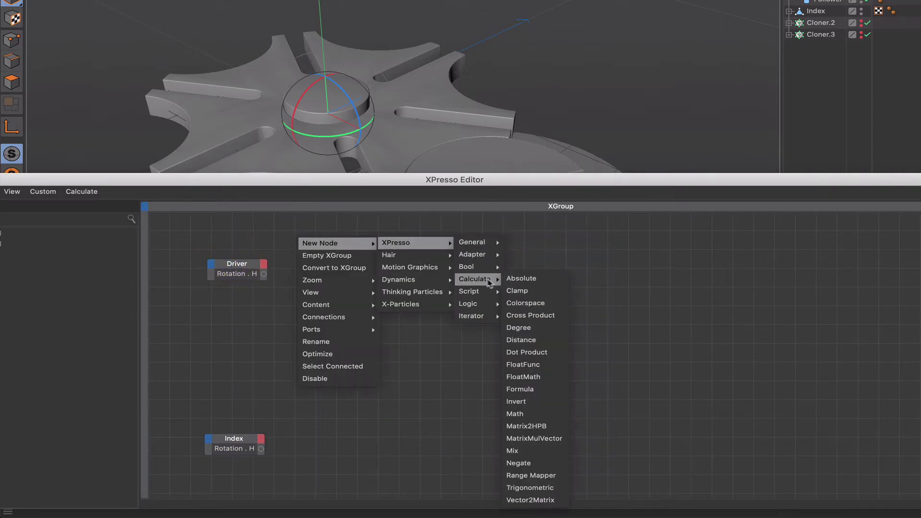
{"action": "left_click", "coordinate": [524, 330]}
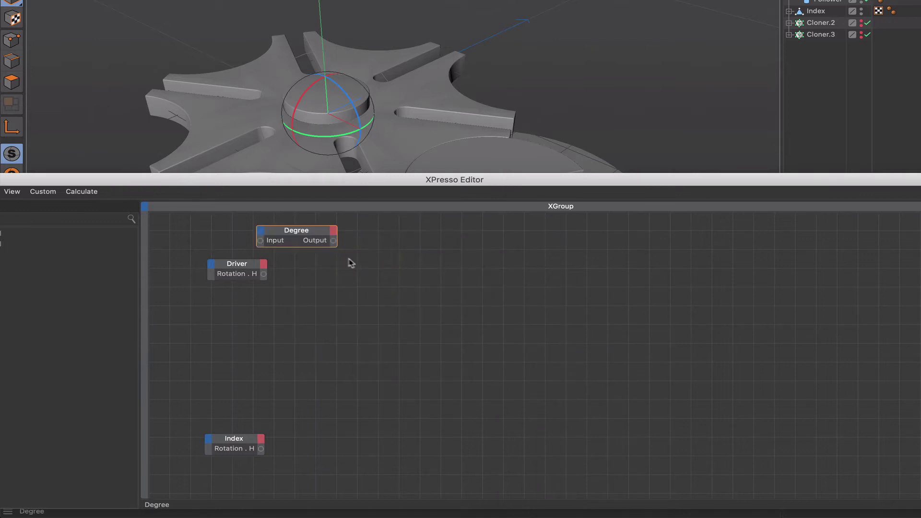
{"action": "left_click", "coordinate": [349, 262]}
{"action": "left_click_drag", "start_coordinate": [311, 233], "coordinate": [335, 444]}
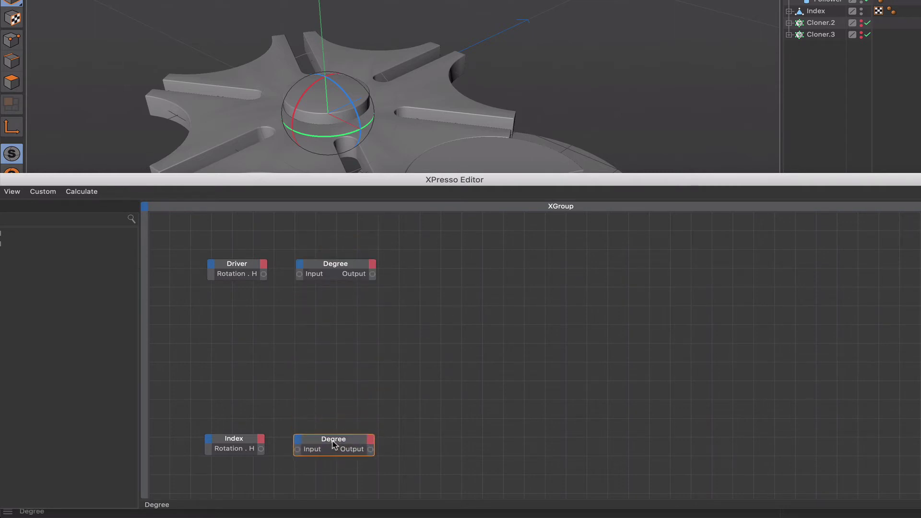
Connect the Rotation . H outputs of Driver and Index to the inputs of their neighbouring Degree nodes
{"action": "left_click_drag", "start_coordinate": [608, 187], "coordinate": [410, 145]}
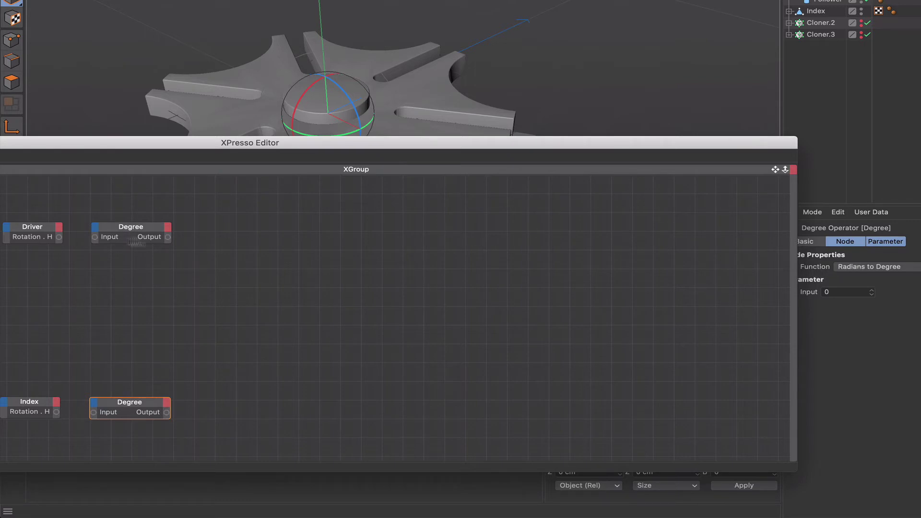
{"action": "left_click_drag", "start_coordinate": [95, 238], "coordinate": [95, 237]}
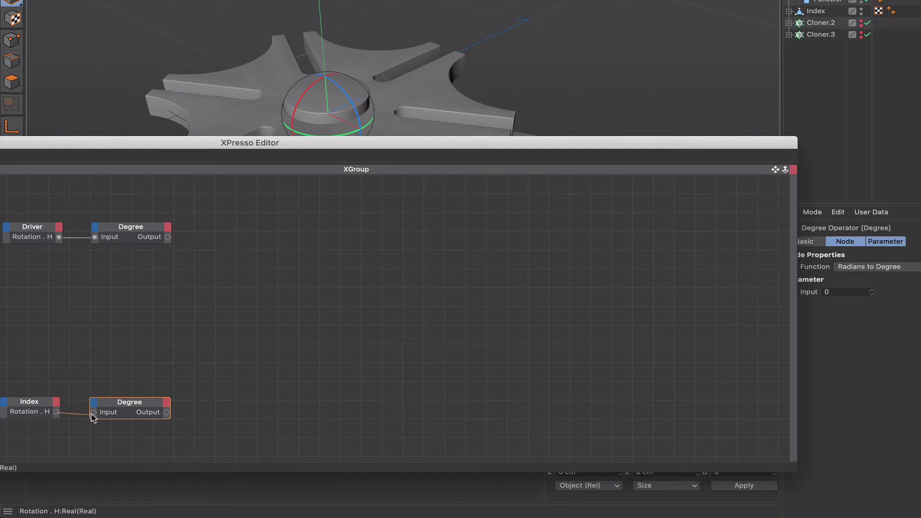
{"action": "left_click_drag", "start_coordinate": [93, 415], "coordinate": [94, 412]}
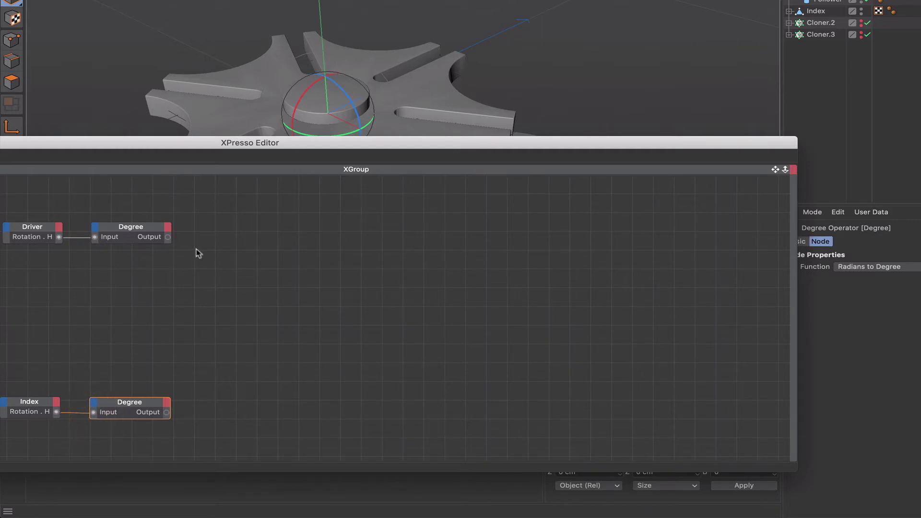
Add two Compare nodes, one above the other, and connect the Driver's Degree output to Input 1 of each
{"action": "left_click_drag", "start_coordinate": [320, 148], "coordinate": [423, 150]}
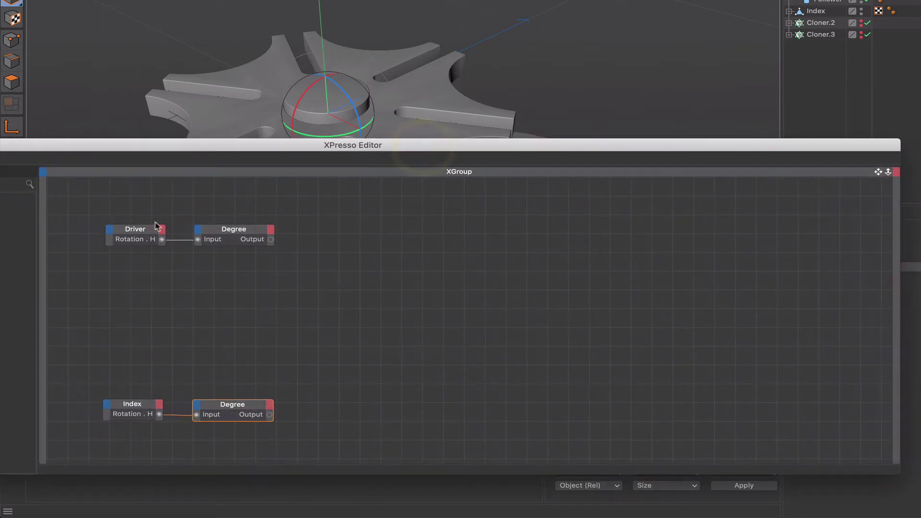
{"action": "right_click", "coordinate": [287, 234]}
{"action": "mouse_move", "coordinate": [336, 238]}
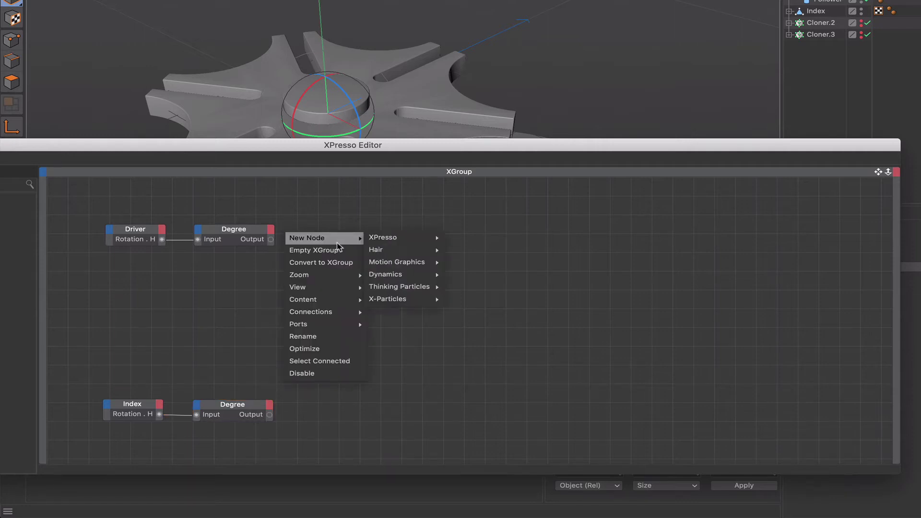
{"action": "mouse_move", "coordinate": [439, 250]}
{"action": "mouse_move", "coordinate": [384, 237]}
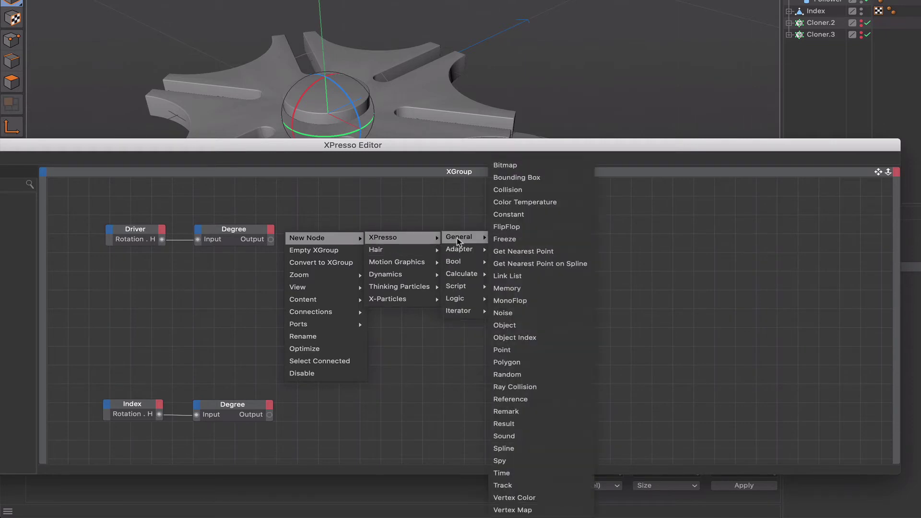
{"action": "mouse_move", "coordinate": [460, 298]}
{"action": "left_click", "coordinate": [508, 298]}
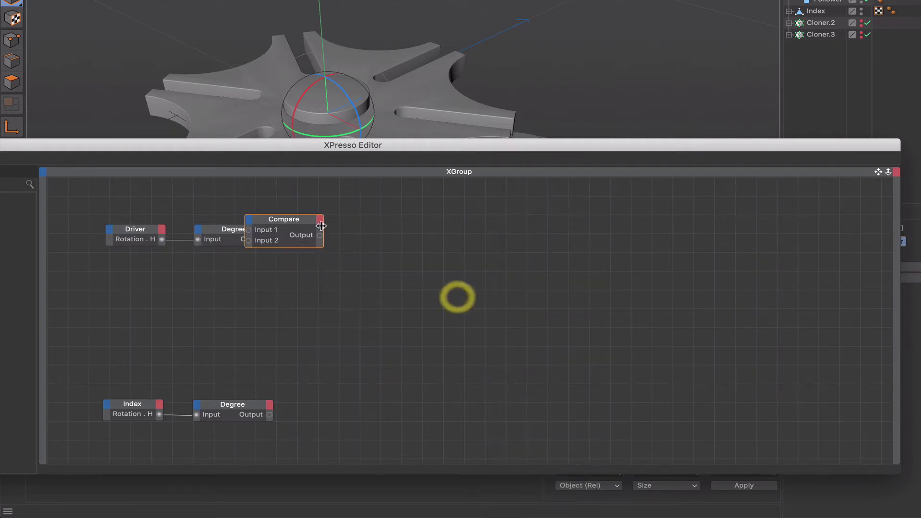
{"action": "left_click_drag", "start_coordinate": [306, 221], "coordinate": [340, 266]}
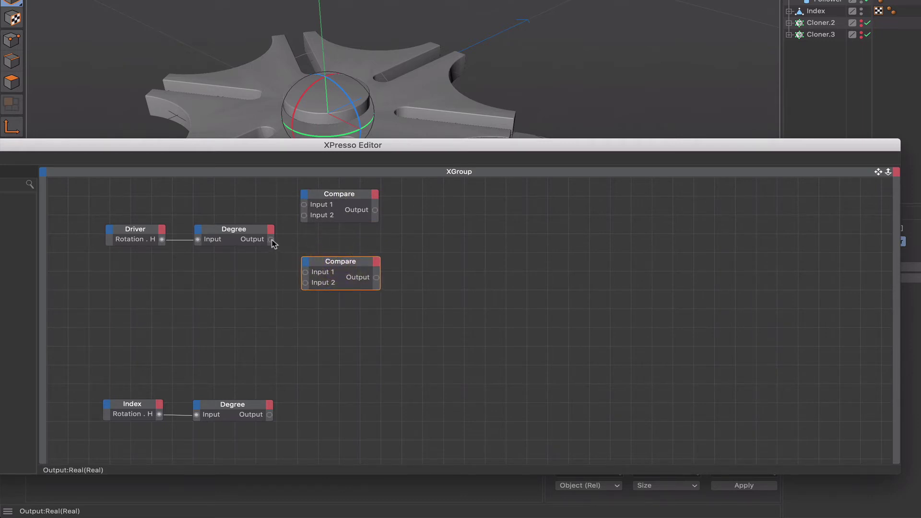
{"action": "left_click_drag", "start_coordinate": [305, 207], "coordinate": [304, 206]}
{"action": "left_click_drag", "start_coordinate": [305, 274], "coordinate": [305, 273]}
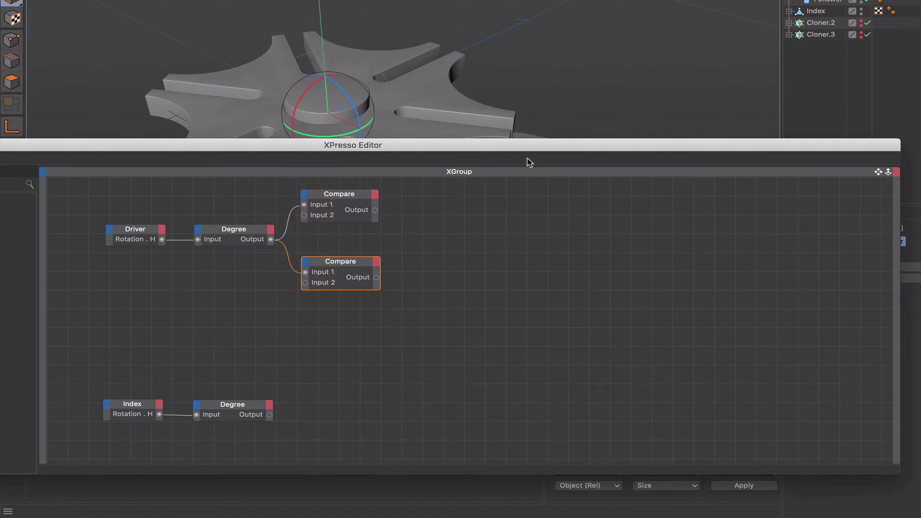
Set the upper Compare node's function to >= and its Input 2 to 120
{"action": "left_click_drag", "start_coordinate": [541, 144], "coordinate": [401, 155]}
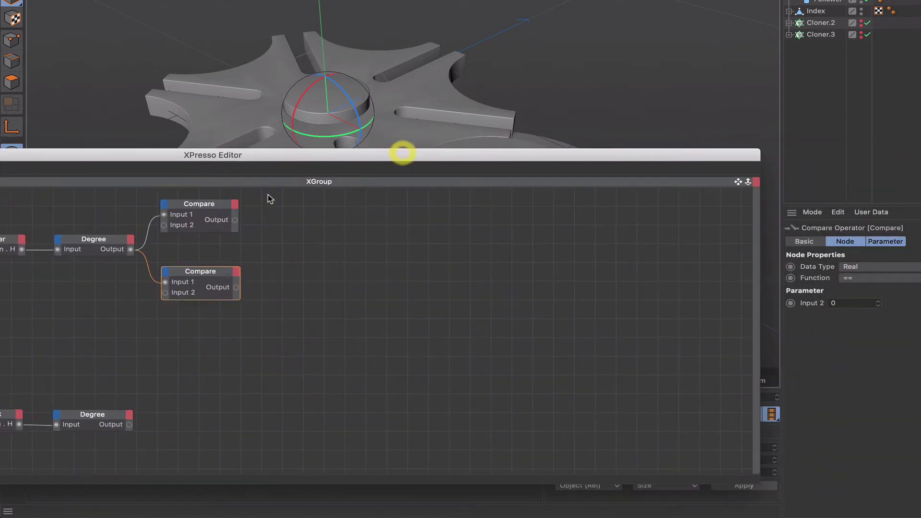
{"action": "left_click", "coordinate": [214, 206]}
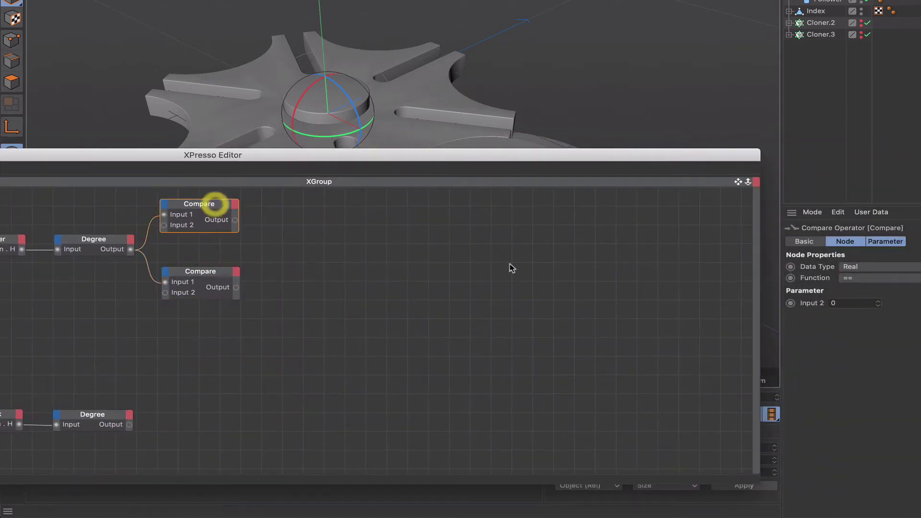
{"action": "left_click", "coordinate": [858, 279]}
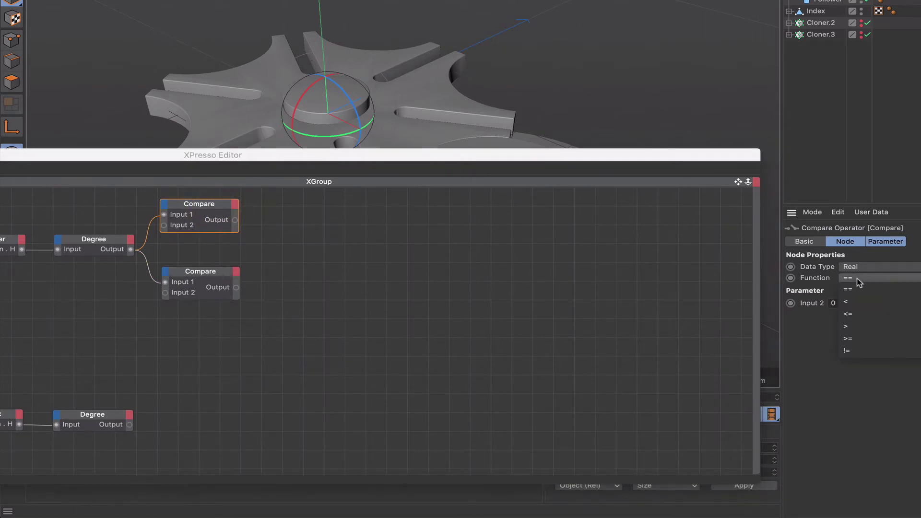
{"action": "left_click", "coordinate": [859, 338]}
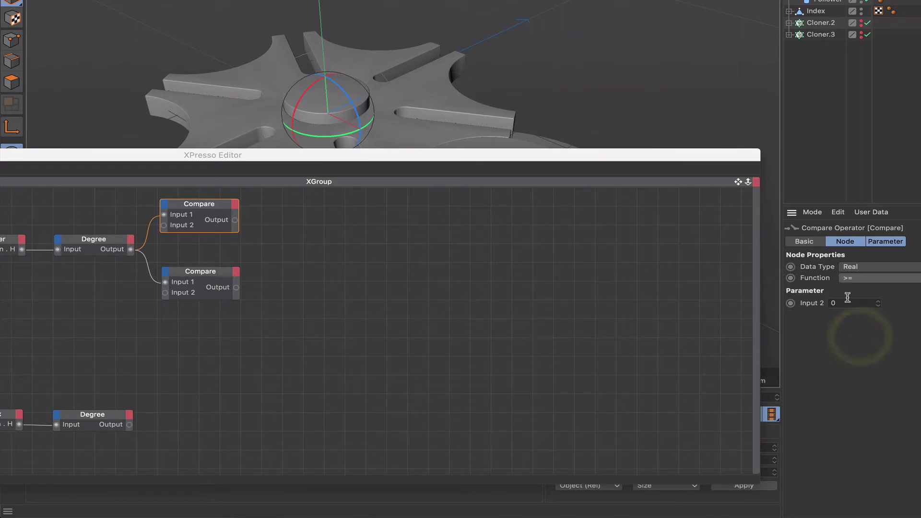
{"action": "left_click", "coordinate": [810, 303]}
{"action": "type", "text": "120"}
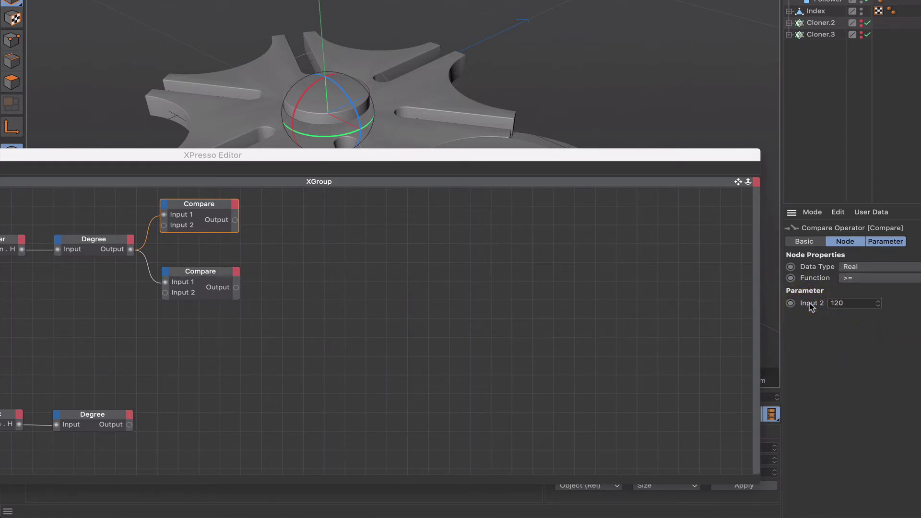
Set the lower Compare node's function to <= and its Input 2 to 240
{"action": "left_click", "coordinate": [510, 254]}
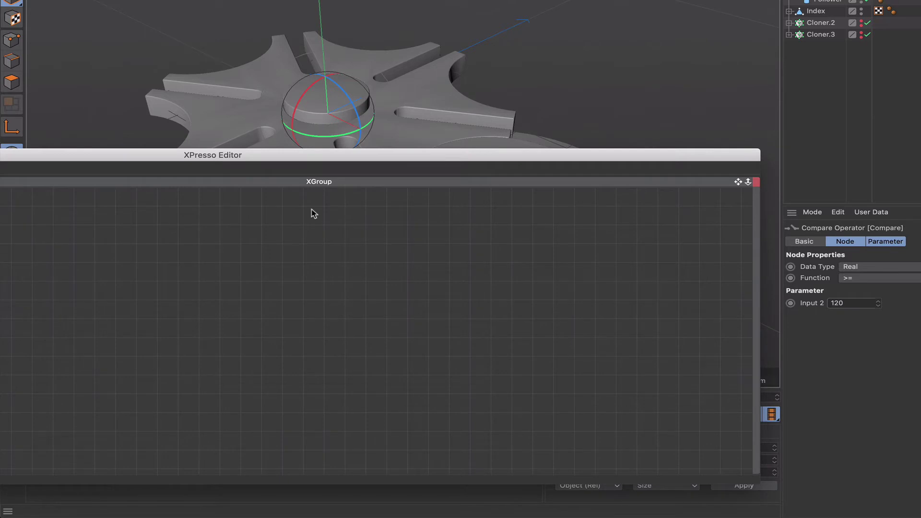
{"action": "left_click", "coordinate": [428, 275]}
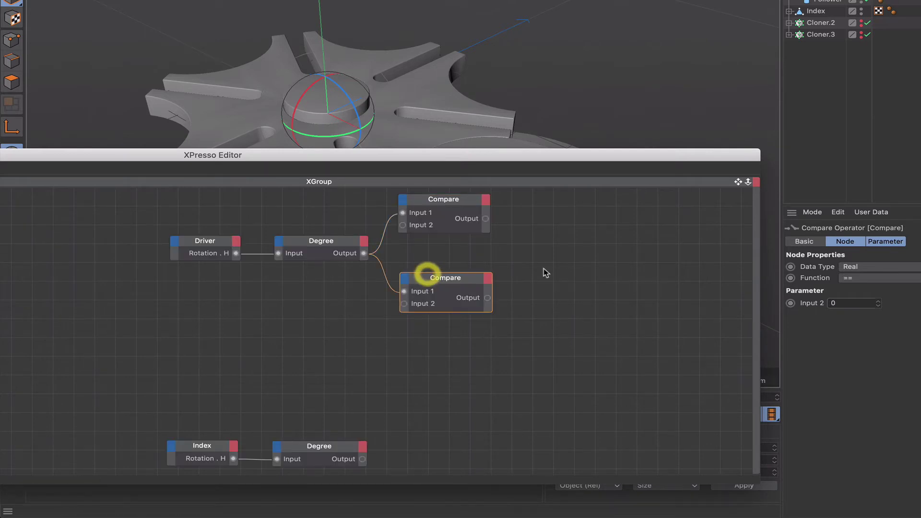
{"action": "left_click", "coordinate": [874, 282]}
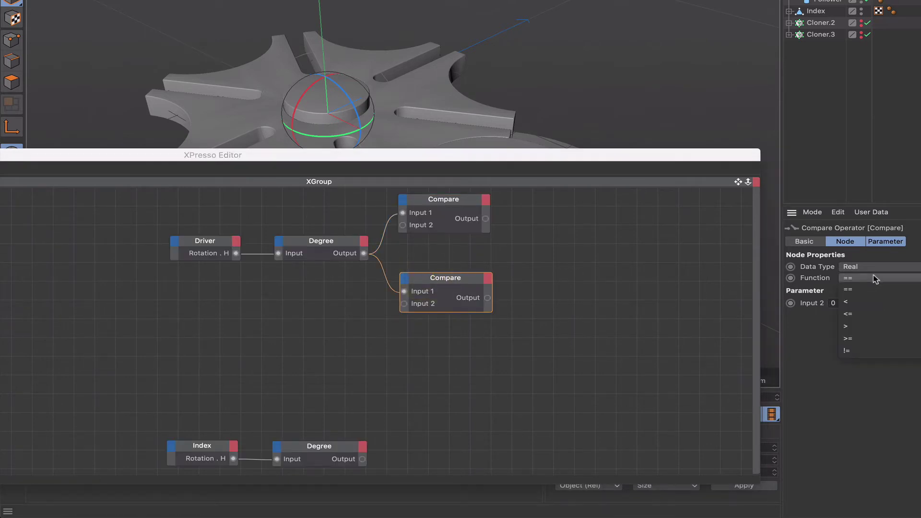
{"action": "left_click", "coordinate": [873, 316]}
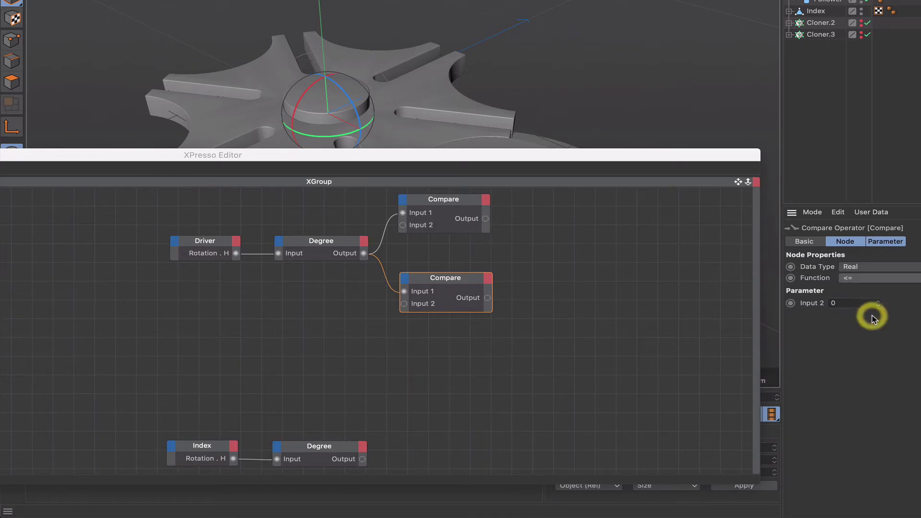
{"action": "left_click", "coordinate": [824, 304]}
{"action": "type", "text": "24"}
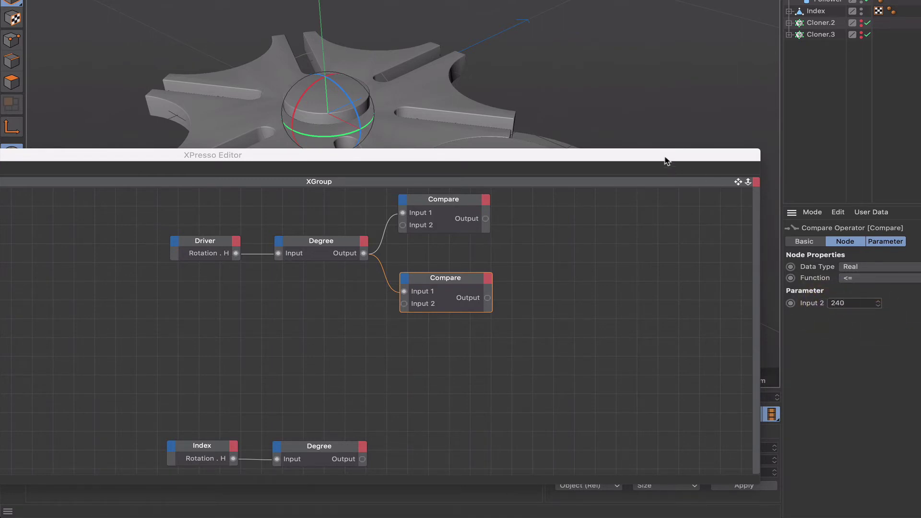
Add a Boole node beside the two Compare nodes and connect both Compare outputs to its inputs
{"action": "left_click_drag", "start_coordinate": [665, 160], "coordinate": [528, 162]}
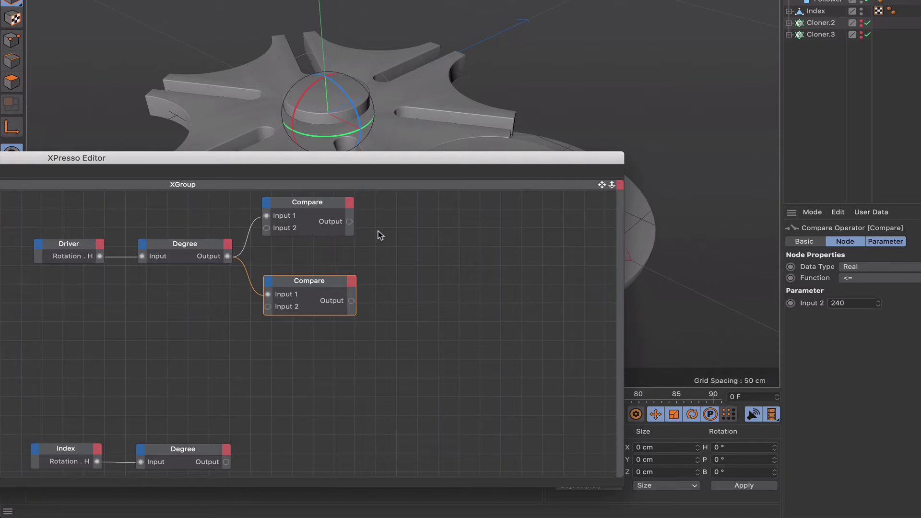
{"action": "right_click", "coordinate": [381, 235]}
{"action": "left_click", "coordinate": [405, 238]}
{"action": "mouse_move", "coordinate": [477, 238]}
{"action": "mouse_move", "coordinate": [548, 240]}
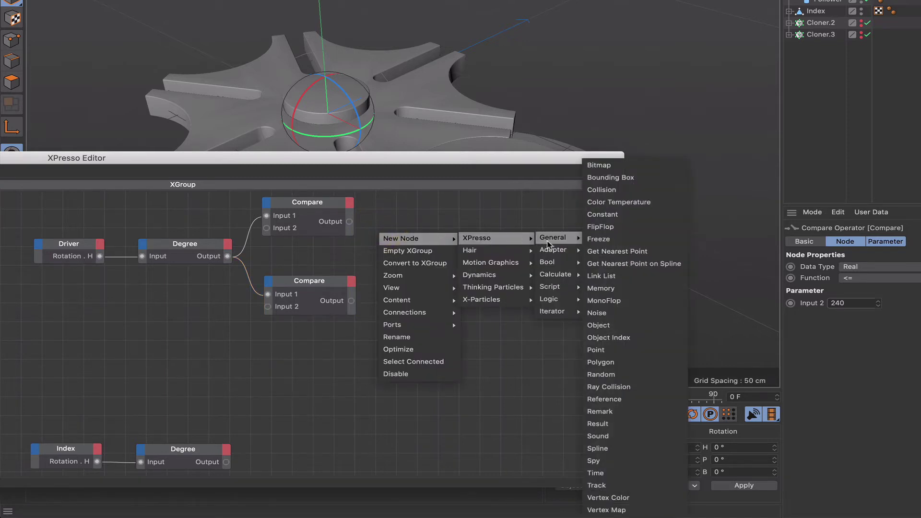
{"action": "mouse_move", "coordinate": [555, 262]}
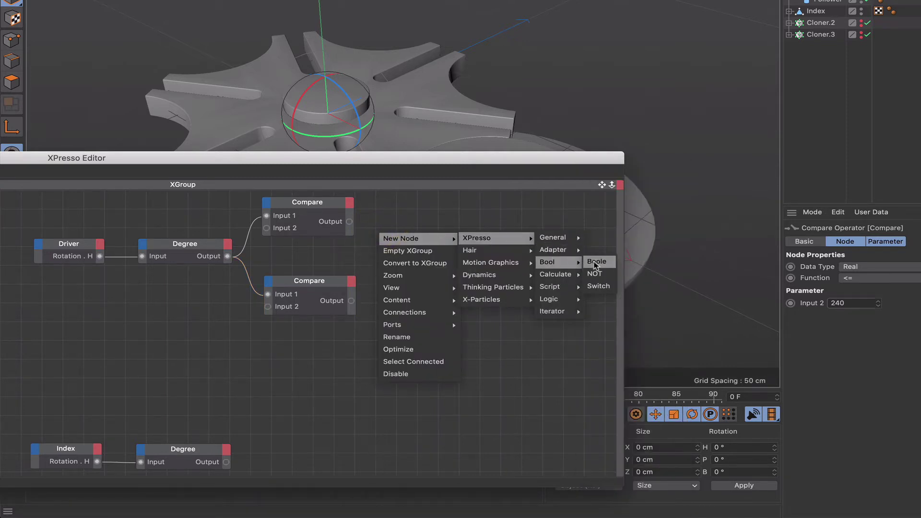
{"action": "left_click", "coordinate": [596, 261]}
{"action": "left_click_drag", "start_coordinate": [370, 222], "coordinate": [405, 269]}
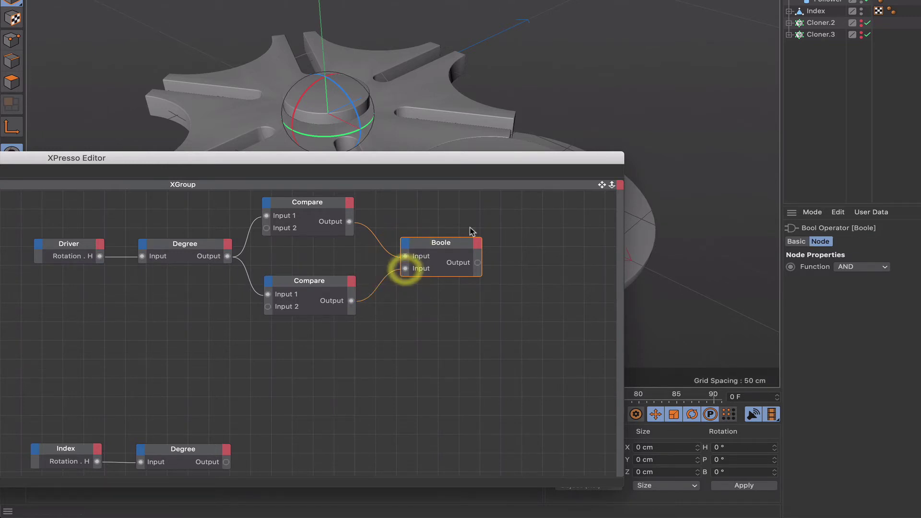
{"action": "left_click_drag", "start_coordinate": [455, 243], "coordinate": [436, 241]}
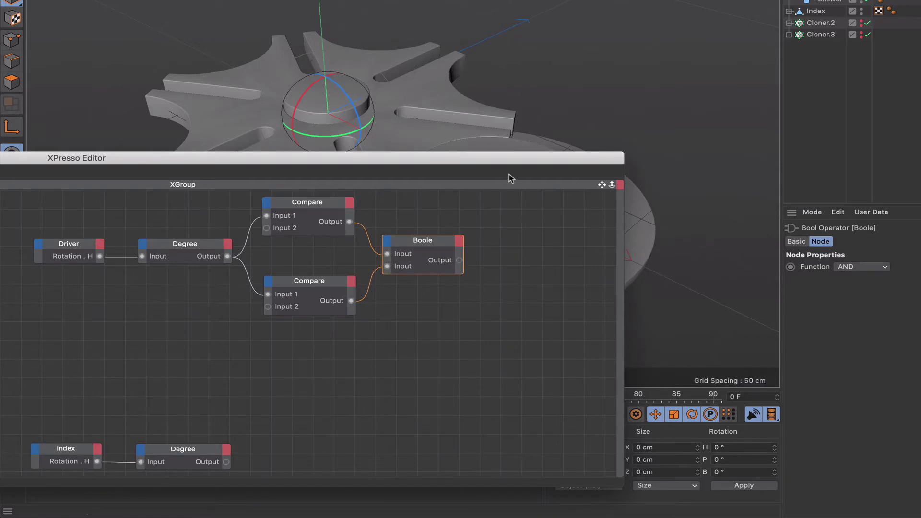
Add a Result node to the right of the Boole node and connect the Boole Output to its input
{"action": "left_click_drag", "start_coordinate": [513, 163], "coordinate": [461, 241]}
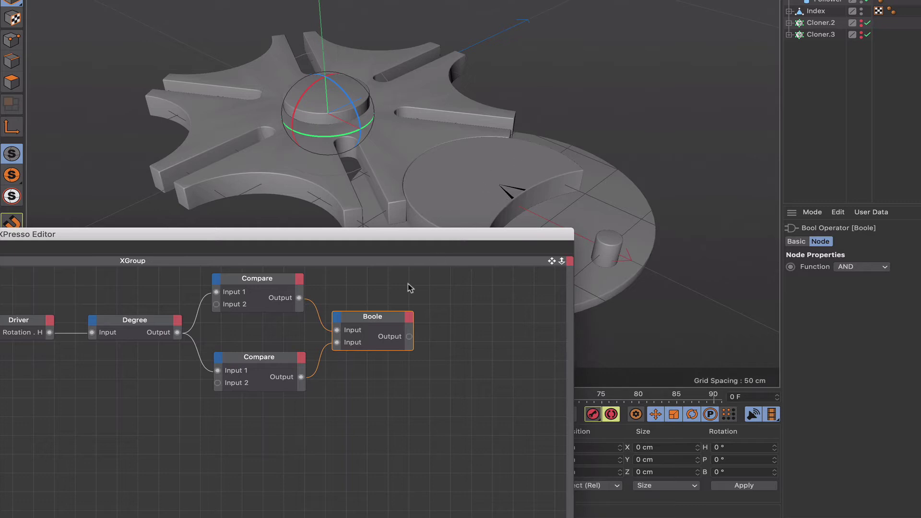
{"action": "right_click", "coordinate": [432, 301]}
{"action": "mouse_move", "coordinate": [499, 305]}
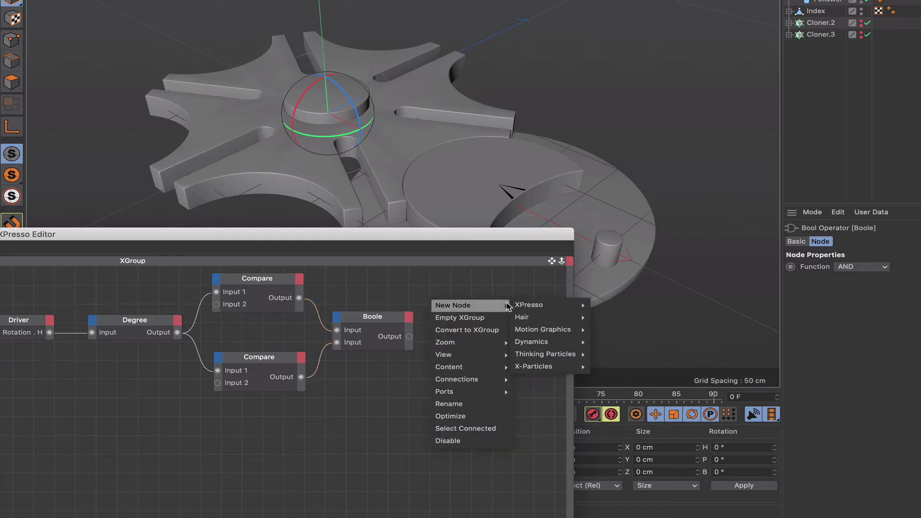
{"action": "mouse_move", "coordinate": [566, 306]}
{"action": "mouse_move", "coordinate": [620, 310]}
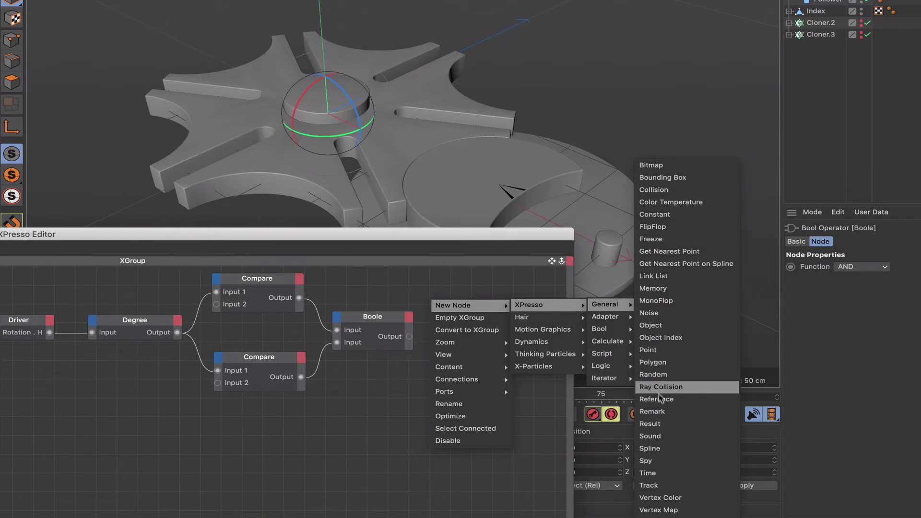
{"action": "left_click", "coordinate": [653, 423]}
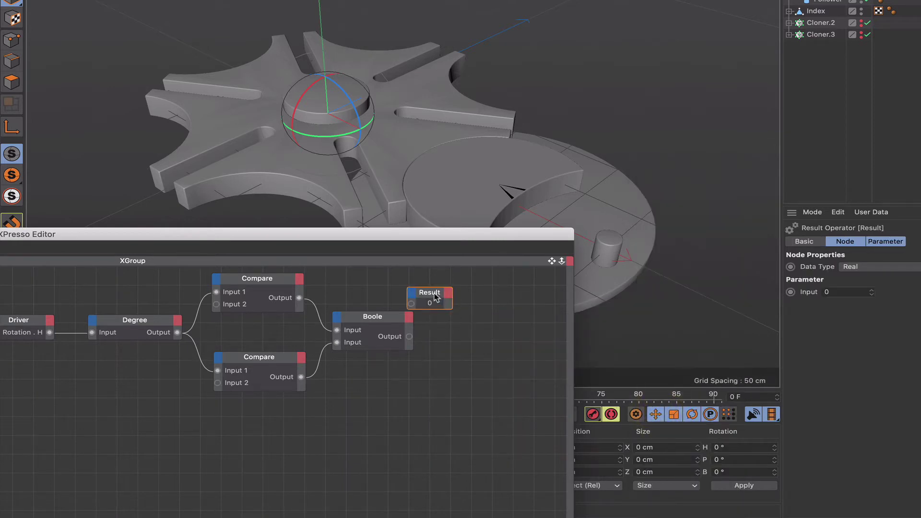
{"action": "left_click_drag", "start_coordinate": [435, 297], "coordinate": [484, 307]}
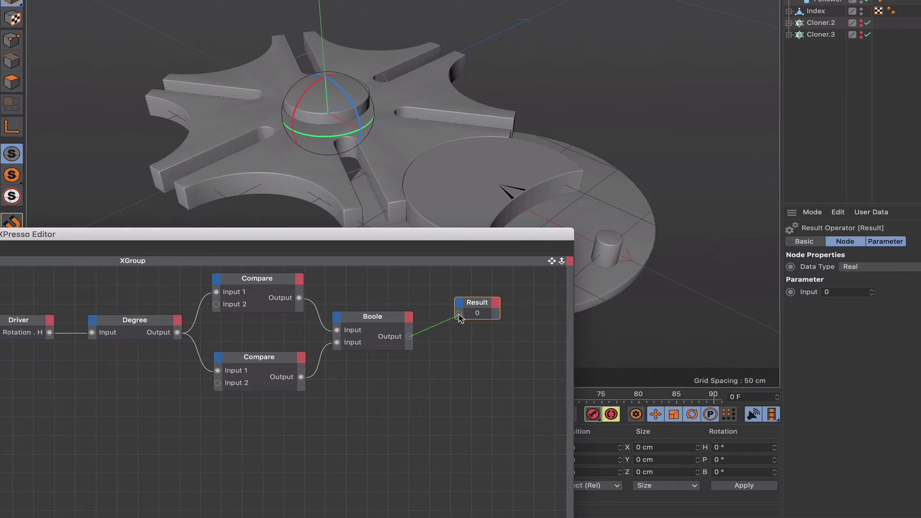
{"action": "left_click_drag", "start_coordinate": [460, 318], "coordinate": [459, 314]}
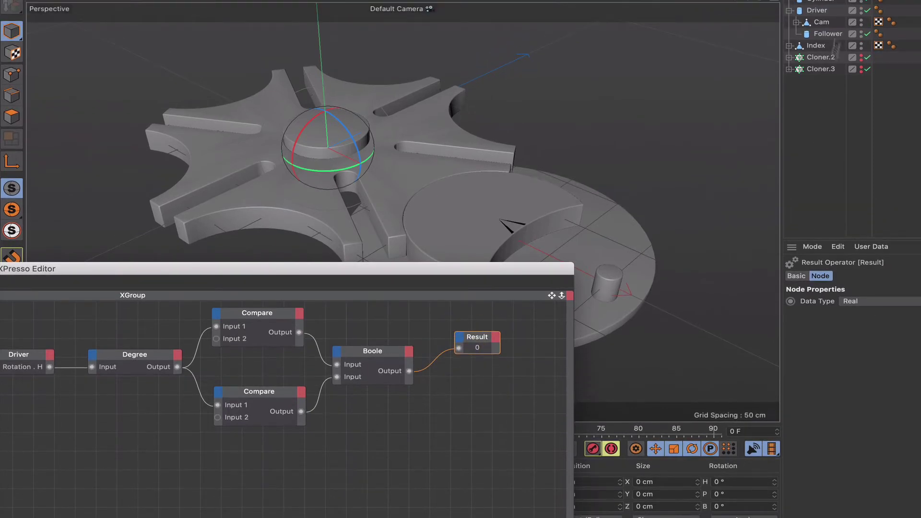
Rotate the Driver's heading to about 108° to test the value shown by the Result node
{"action": "left_click", "coordinate": [818, 10]}
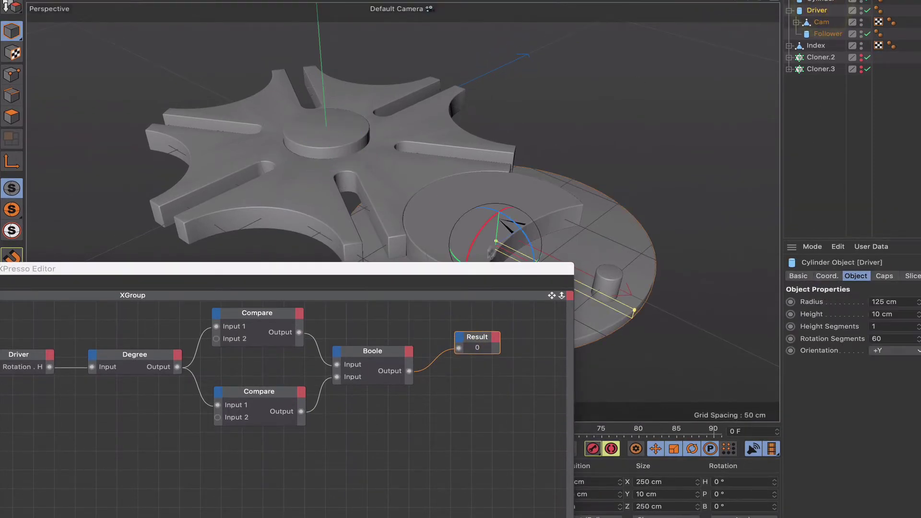
{"action": "left_click_drag", "start_coordinate": [486, 269], "coordinate": [436, 294]}
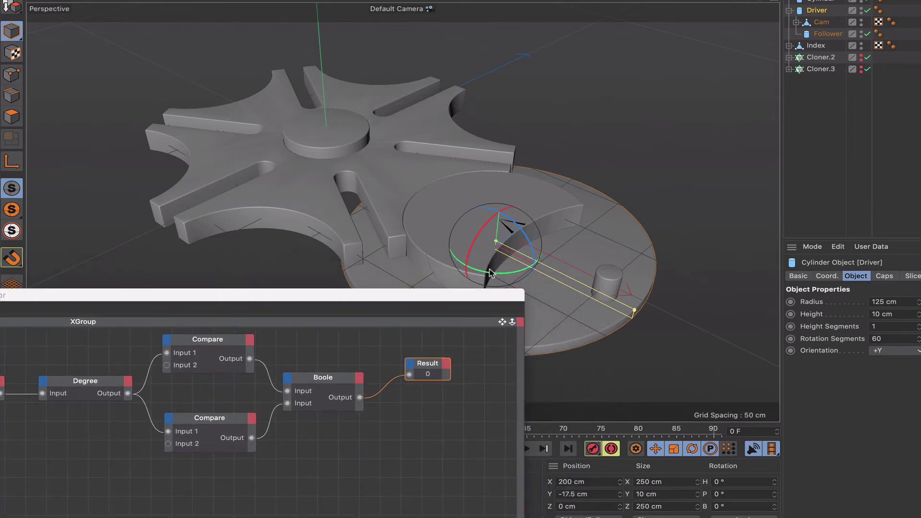
{"action": "left_click_drag", "start_coordinate": [482, 268], "coordinate": [494, 144]}
{"action": "key", "text": "ctrl+z"}
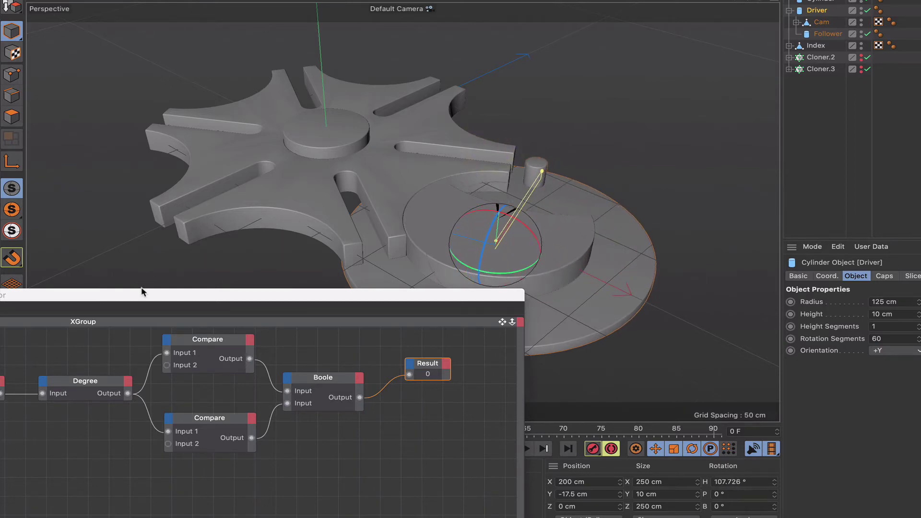
Turn on Animation Refresh for the XPresso calculation
{"action": "left_click_drag", "start_coordinate": [144, 294], "coordinate": [485, 126]}
{"action": "double_click", "coordinate": [484, 127]}
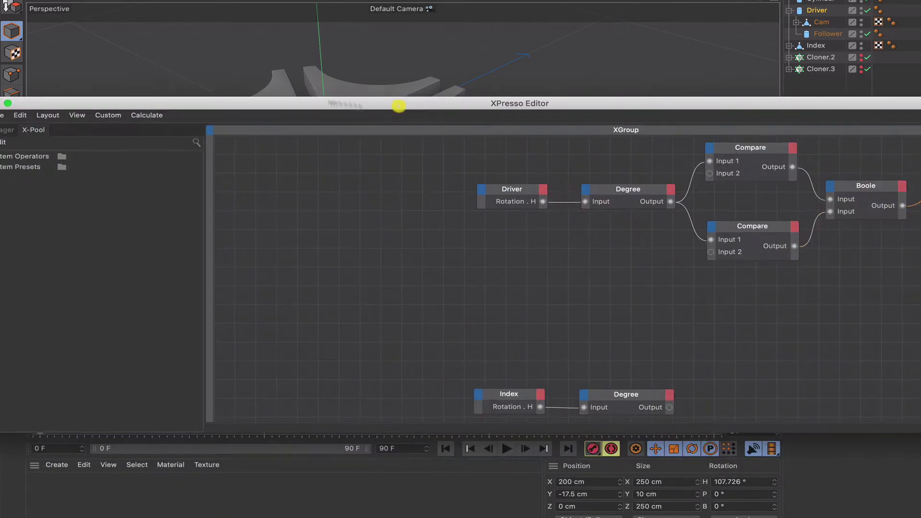
{"action": "left_click", "coordinate": [139, 117]}
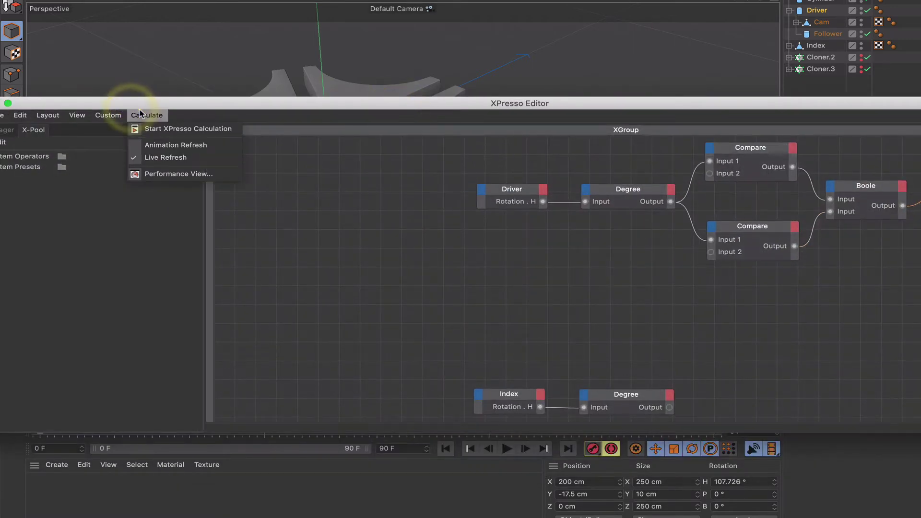
{"action": "left_click", "coordinate": [149, 145]}
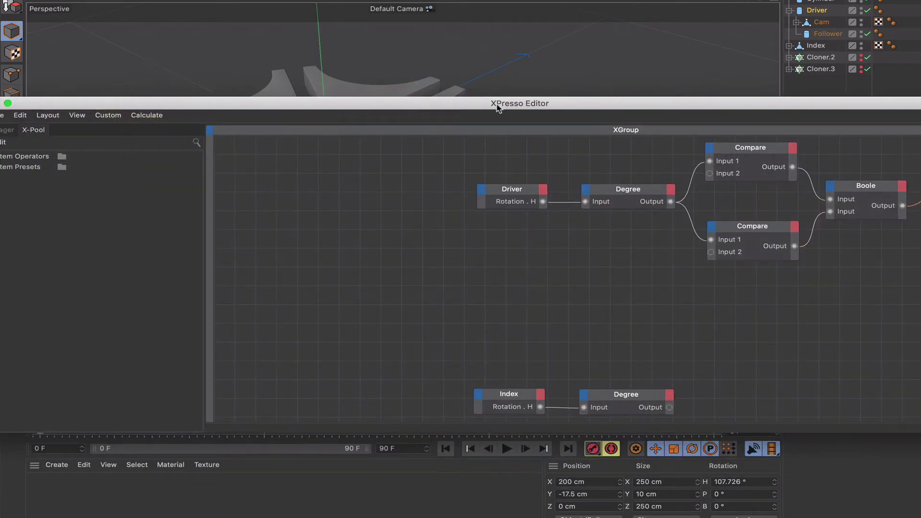
Rotate the Driver past 240° and back to about 106° while checking the Result node's value
{"action": "left_click_drag", "start_coordinate": [493, 103], "coordinate": [95, 209]}
{"action": "left_click_drag", "start_coordinate": [469, 209], "coordinate": [246, 282]}
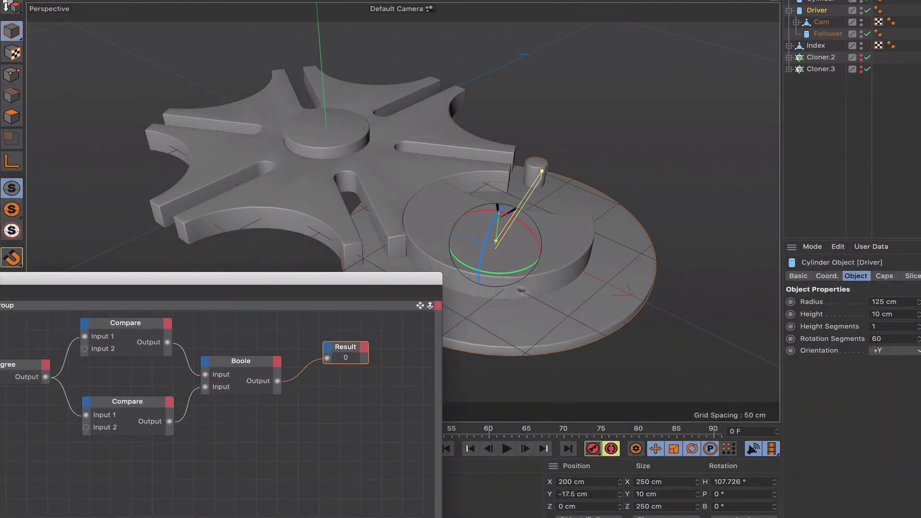
{"action": "left_click_drag", "start_coordinate": [511, 276], "coordinate": [583, 177]}
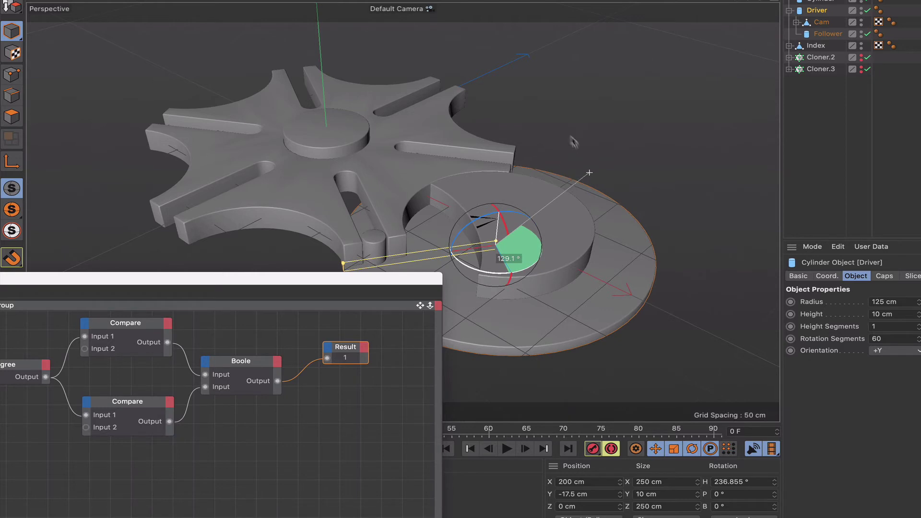
{"action": "left_click", "coordinate": [549, 131]}
{"action": "left_click_drag", "start_coordinate": [525, 263], "coordinate": [525, 270]}
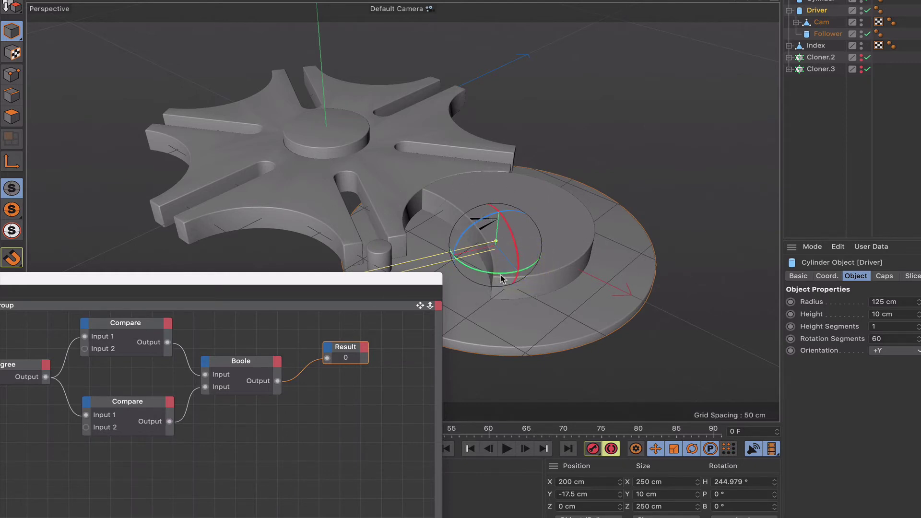
{"action": "left_click_drag", "start_coordinate": [501, 276], "coordinate": [387, 180]}
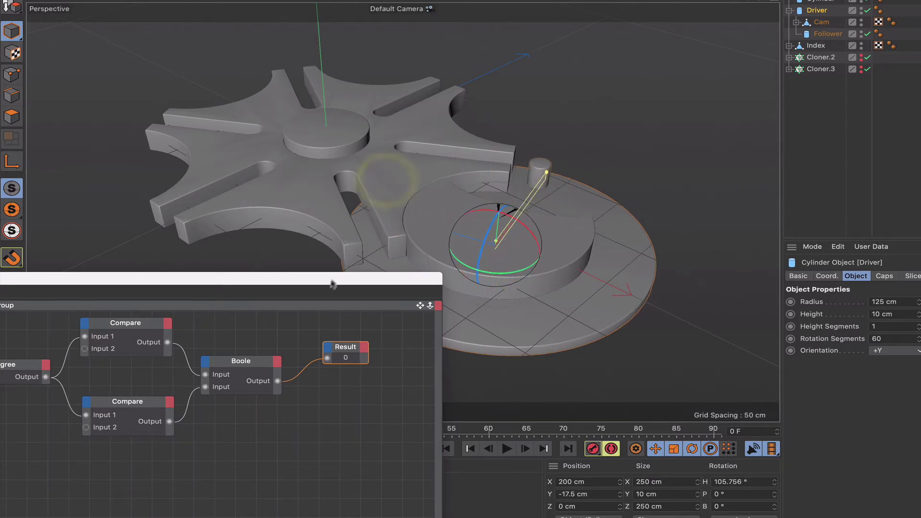
Add a Math node and place it below the lower Compare node
{"action": "left_click_drag", "start_coordinate": [329, 274], "coordinate": [571, 76]}
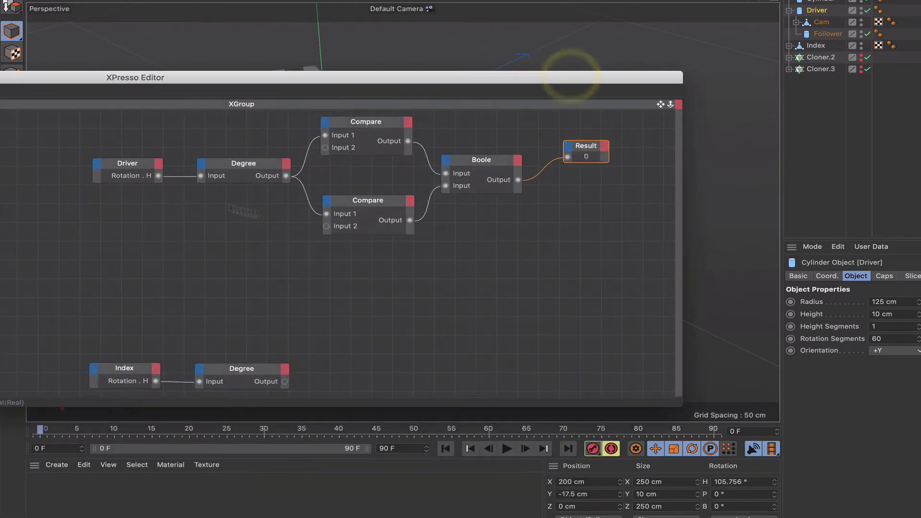
{"action": "left_click_drag", "start_coordinate": [661, 104], "coordinate": [594, 101]}
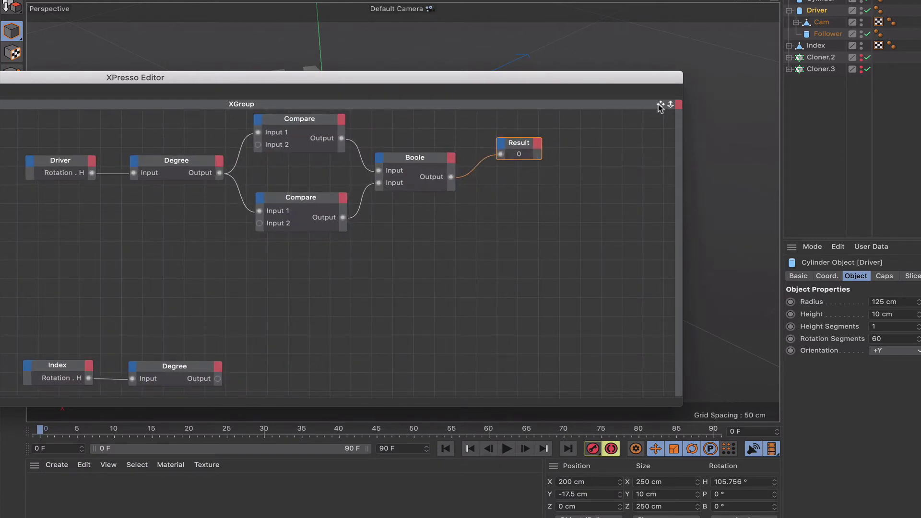
{"action": "left_click", "coordinate": [270, 258]}
{"action": "right_click", "coordinate": [269, 258]}
{"action": "mouse_move", "coordinate": [344, 263]}
{"action": "mouse_move", "coordinate": [375, 264]}
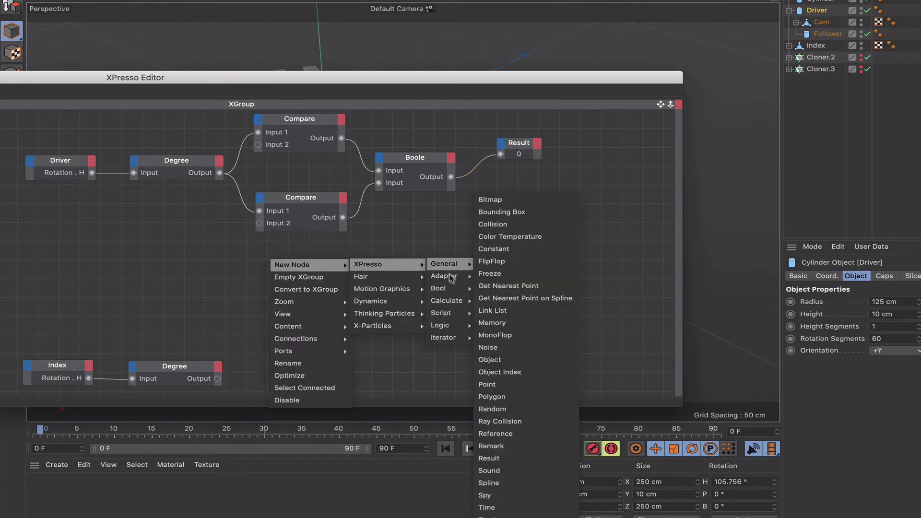
{"action": "mouse_move", "coordinate": [453, 283]}
{"action": "mouse_move", "coordinate": [452, 303]}
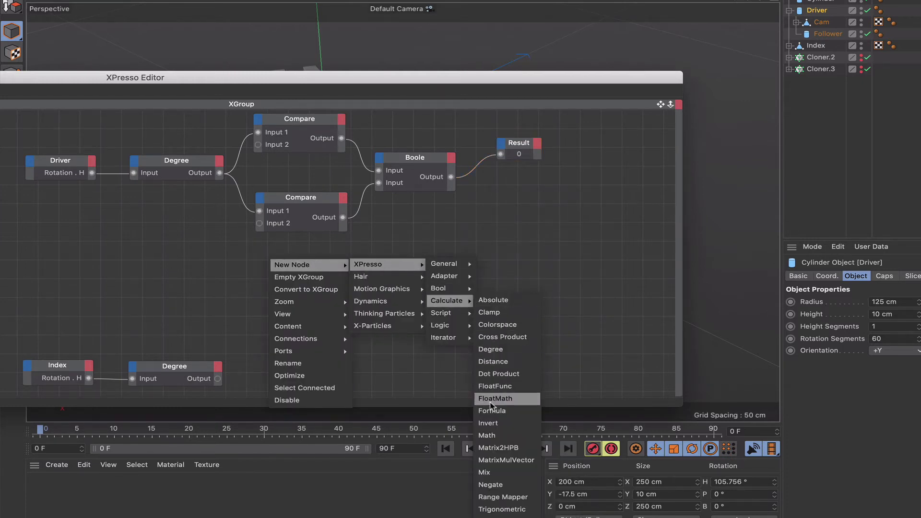
{"action": "left_click", "coordinate": [492, 435]}
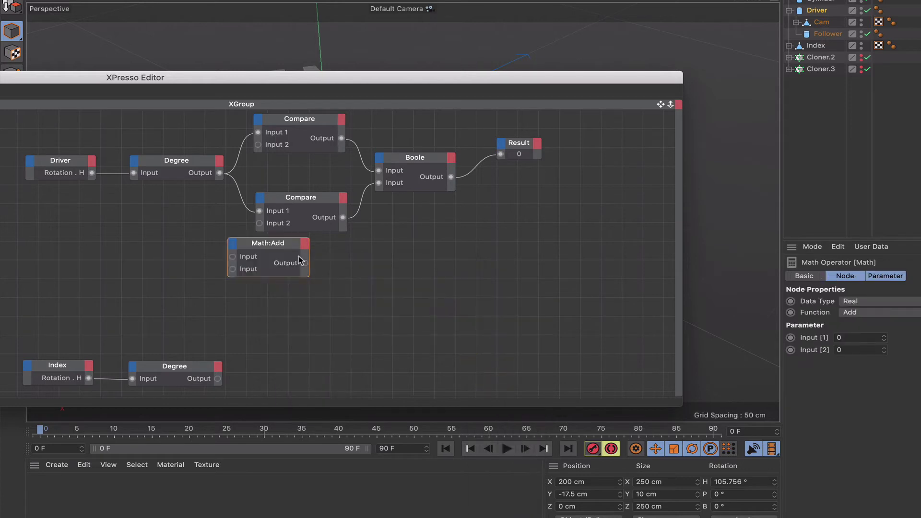
{"action": "left_click_drag", "start_coordinate": [288, 248], "coordinate": [320, 260]}
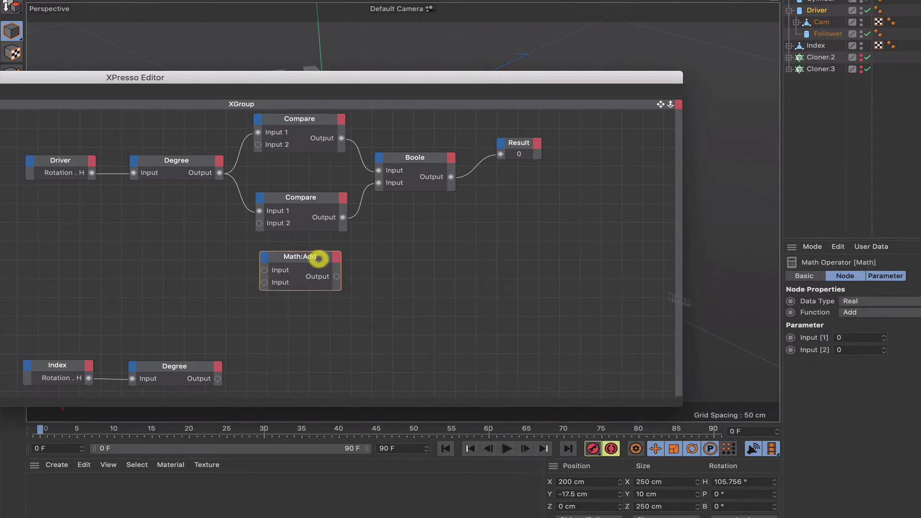
Open the function choices of the new Math node
{"action": "left_click", "coordinate": [874, 313]}
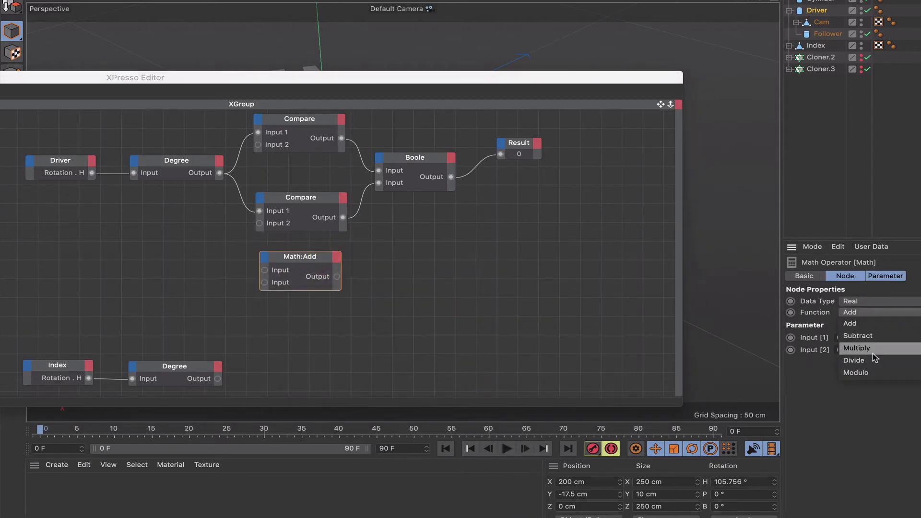
Set the Math node to Modulo with a second input of 360 and connect the driver's Degree output to its first input
{"action": "left_click", "coordinate": [872, 373]}
{"action": "left_click", "coordinate": [846, 350]}
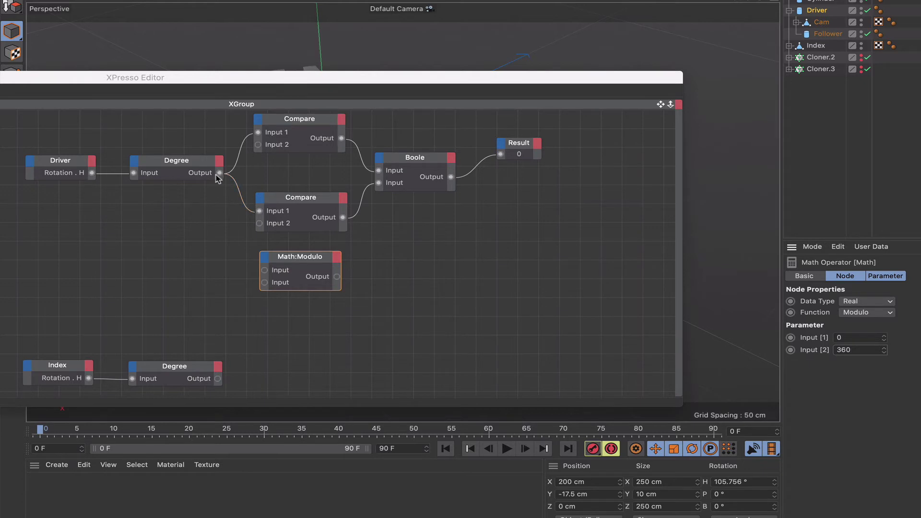
{"action": "left_click_drag", "start_coordinate": [220, 173], "coordinate": [305, 266]}
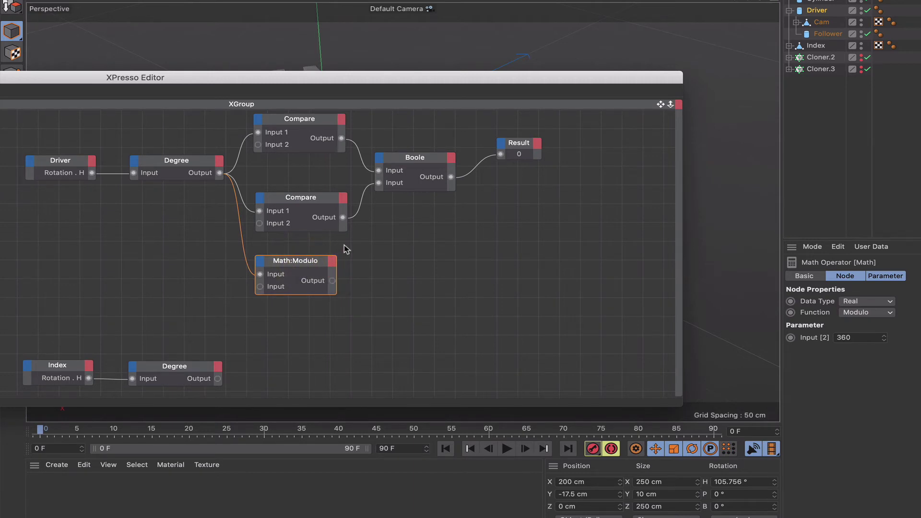
Add a Range Mapper node beside the Modulo node and connect the Modulo output to its input
{"action": "right_click", "coordinate": [356, 275]}
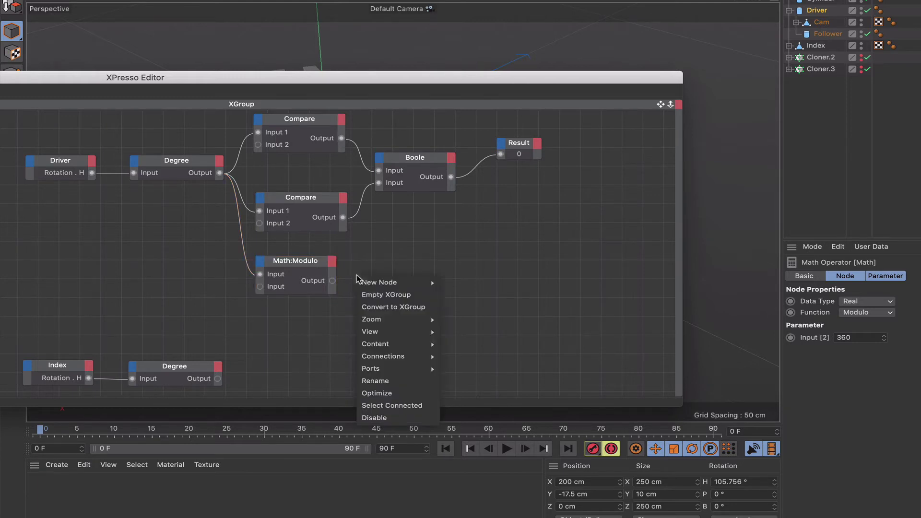
{"action": "mouse_move", "coordinate": [403, 283]}
{"action": "mouse_move", "coordinate": [478, 283]}
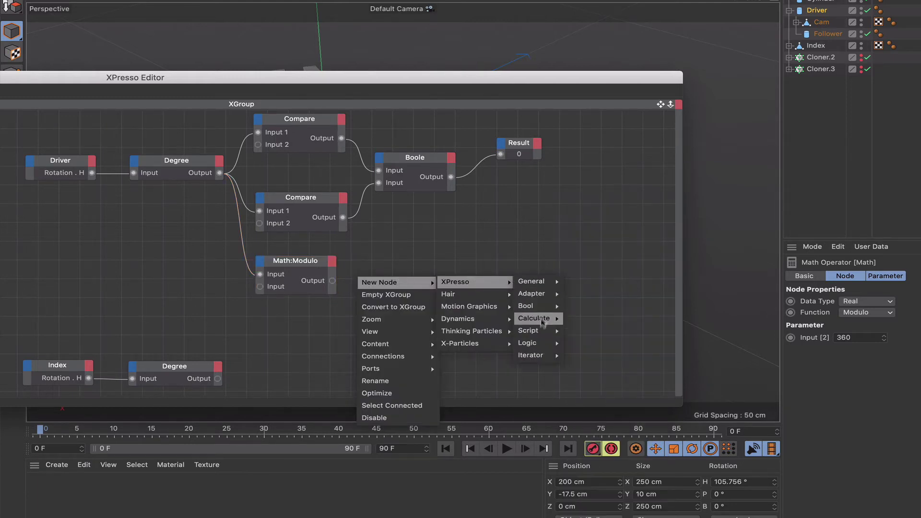
{"action": "mouse_move", "coordinate": [535, 319]}
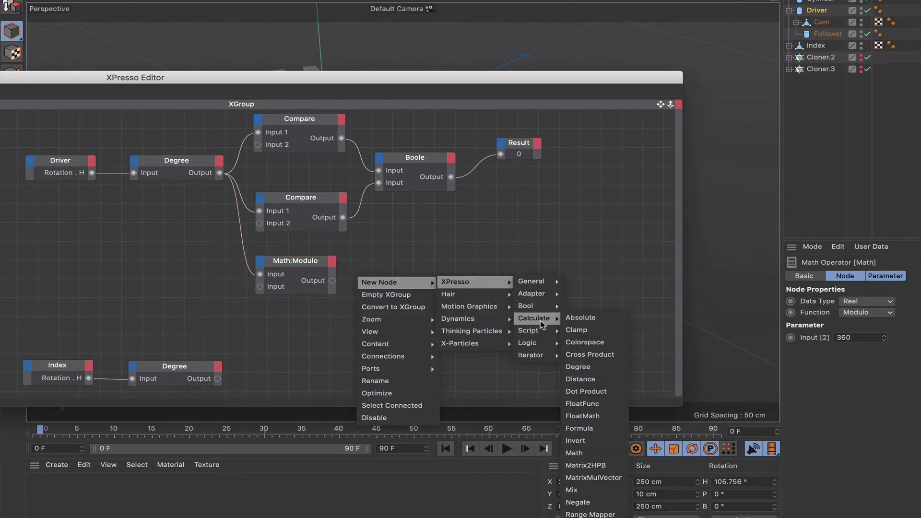
{"action": "left_click", "coordinate": [589, 509]}
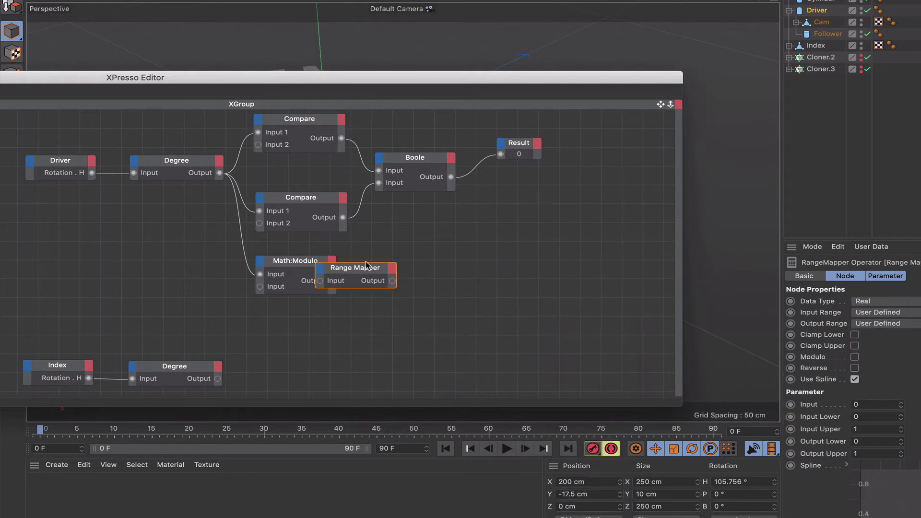
{"action": "left_click_drag", "start_coordinate": [365, 269], "coordinate": [420, 270]}
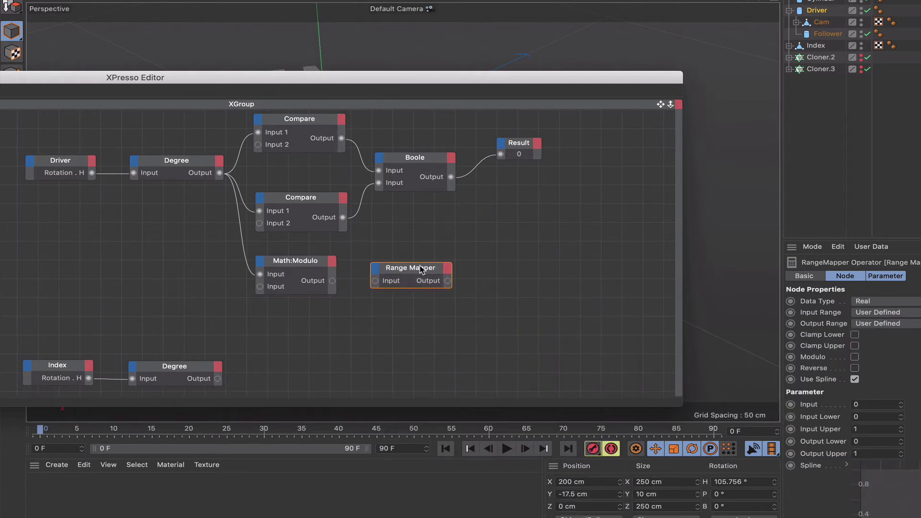
{"action": "left_click", "coordinate": [420, 266]}
{"action": "left_click_drag", "start_coordinate": [332, 282], "coordinate": [376, 282]}
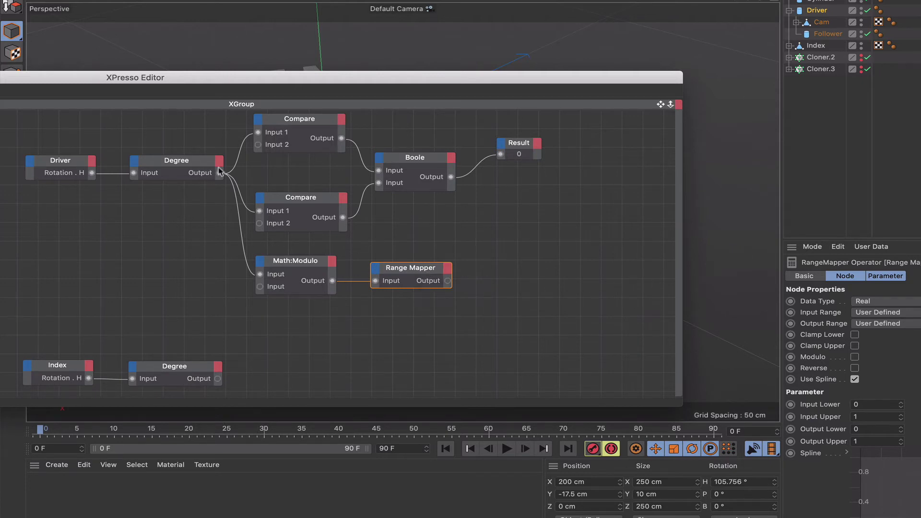
{"action": "left_click", "coordinate": [291, 271]}
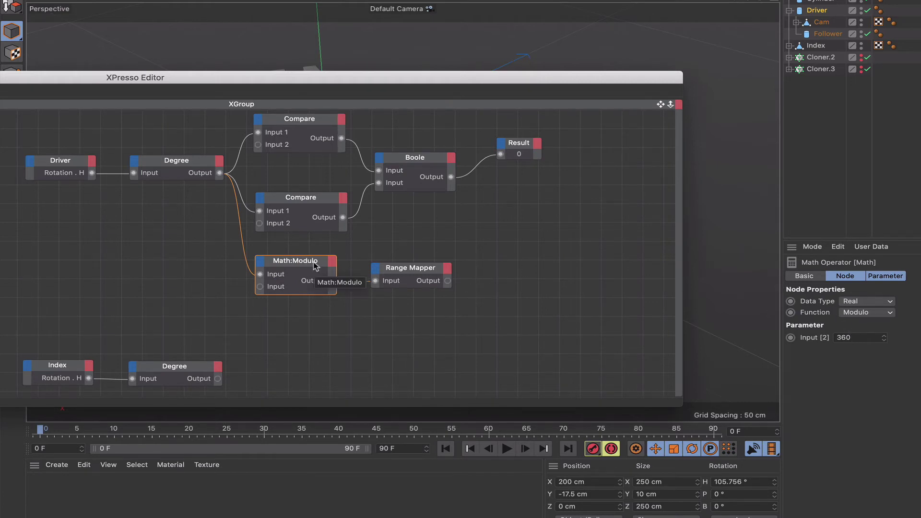
{"action": "left_click_drag", "start_coordinate": [332, 281], "coordinate": [376, 271]}
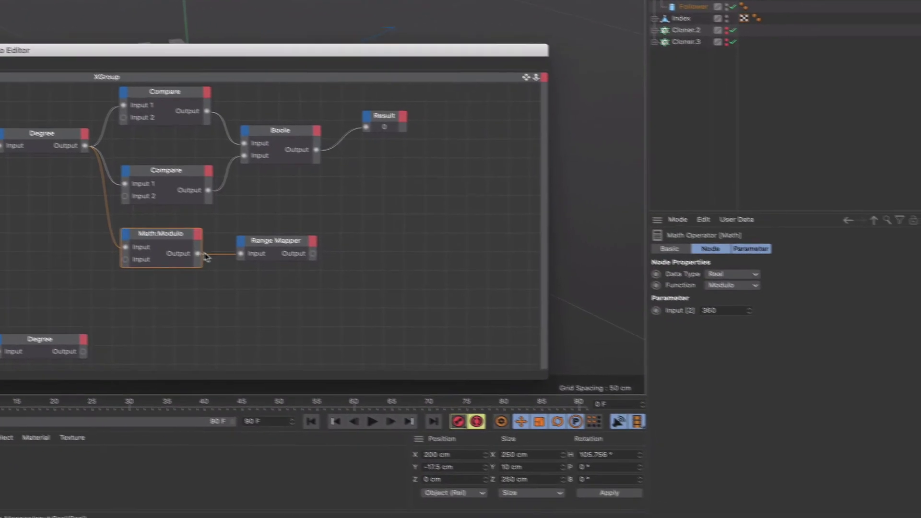
Set the Range Mapper's Input Lower to 120, Input Upper to 240 and Output Upper to -60, with Clamp Lower and Clamp Upper enabled
{"action": "left_click", "coordinate": [232, 235]}
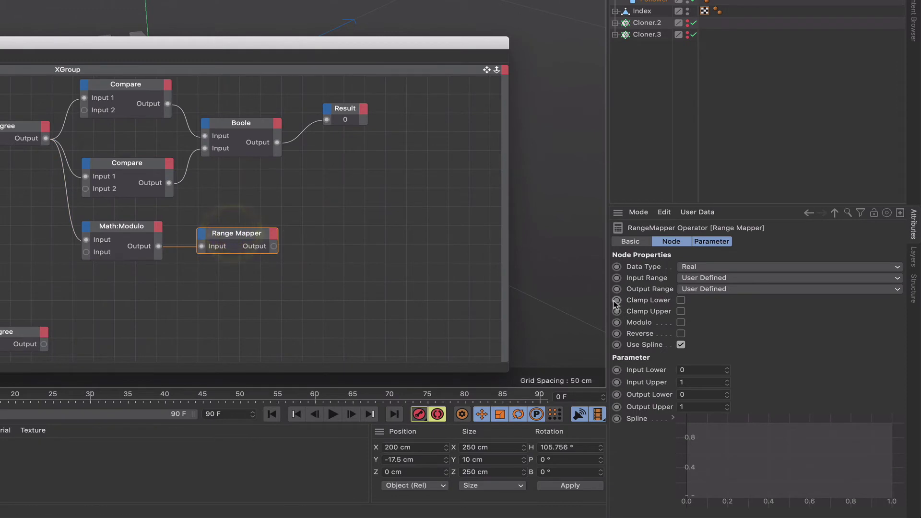
{"action": "left_click", "coordinate": [720, 370]}
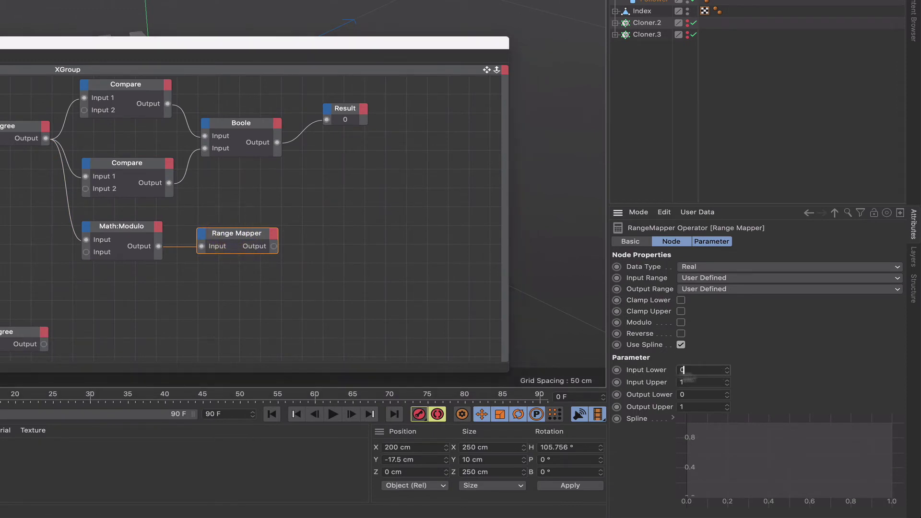
{"action": "type", "text": "120"}
{"action": "left_click", "coordinate": [655, 382]}
{"action": "type", "text": "240"}
{"action": "left_click", "coordinate": [681, 407]}
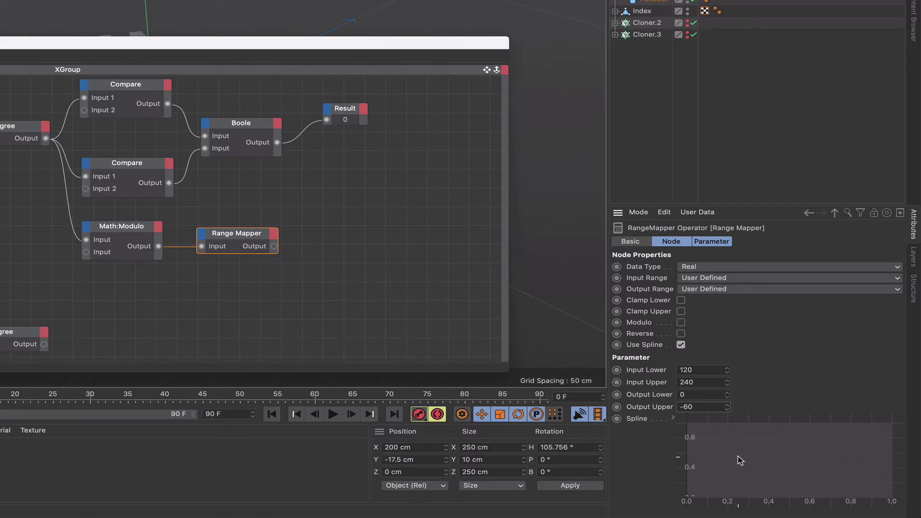
{"action": "left_click", "coordinate": [681, 300]}
{"action": "left_click", "coordinate": [681, 310]}
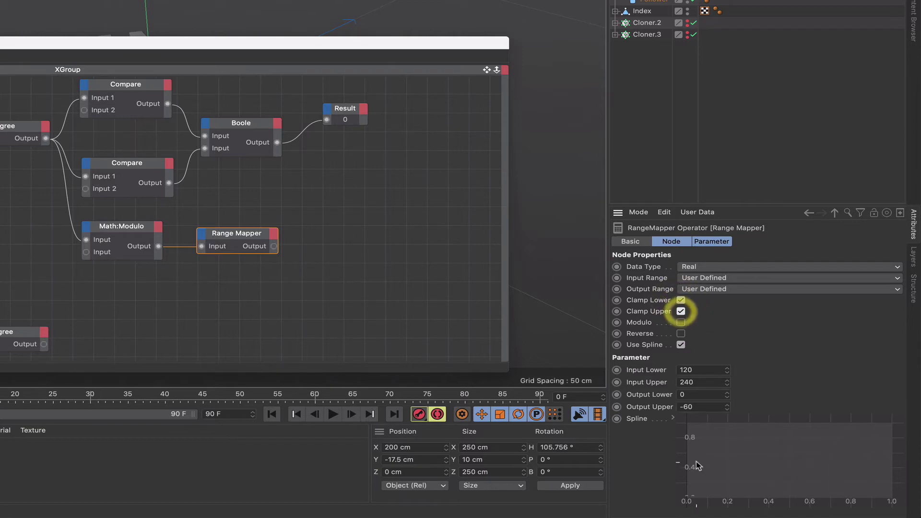
Draw the Range Mapper's spline rising from the graph's origin to its upper-right corner
{"action": "left_click", "coordinate": [705, 485]}
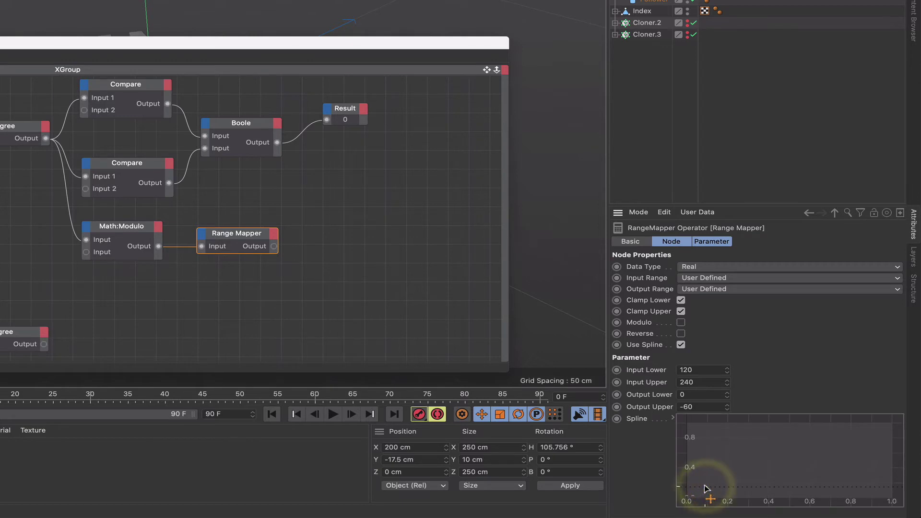
{"action": "left_click", "coordinate": [677, 507]}
{"action": "left_click", "coordinate": [835, 478], "text": "ctrl"}
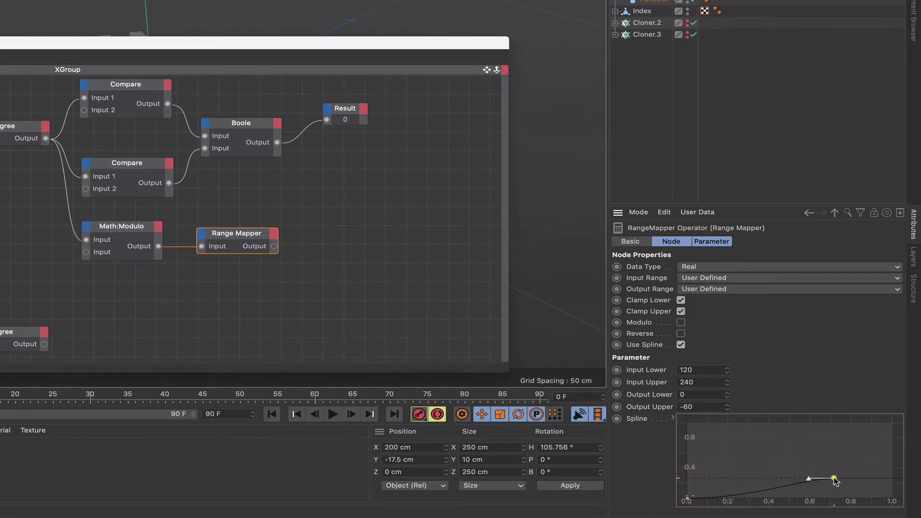
{"action": "left_click_drag", "start_coordinate": [838, 478], "coordinate": [912, 416]}
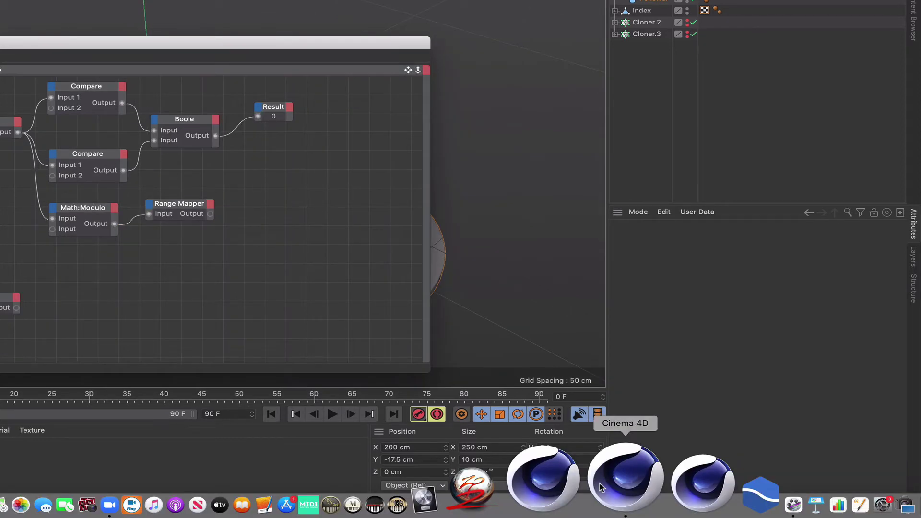
Add a Python node to the XGroup beside the Range Mapper
{"action": "right_click", "coordinate": [294, 207]}
{"action": "mouse_move", "coordinate": [355, 212]}
{"action": "mouse_move", "coordinate": [423, 211]}
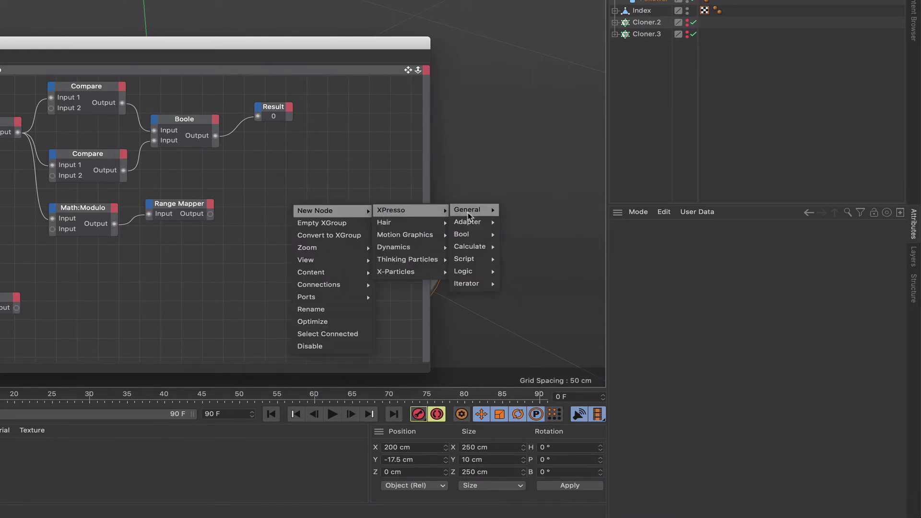
{"action": "left_click", "coordinate": [499, 259]}
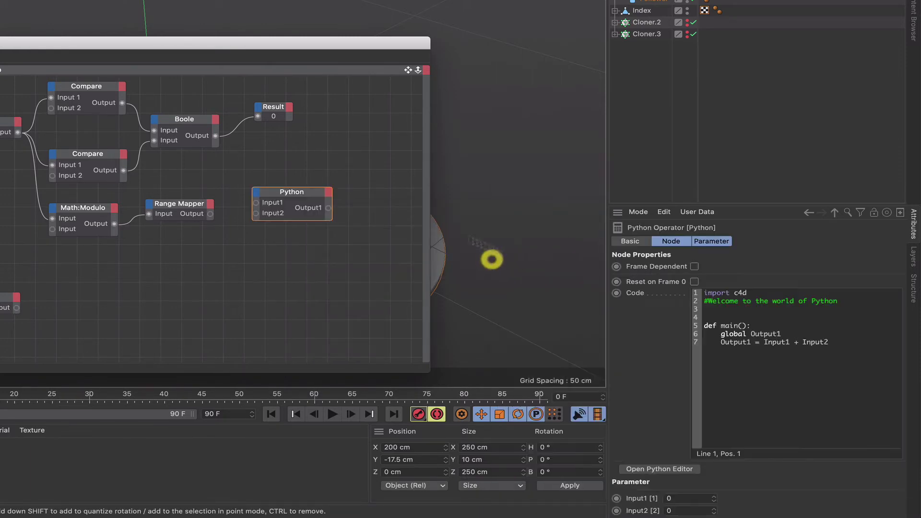
{"action": "left_click_drag", "start_coordinate": [285, 192], "coordinate": [300, 208]}
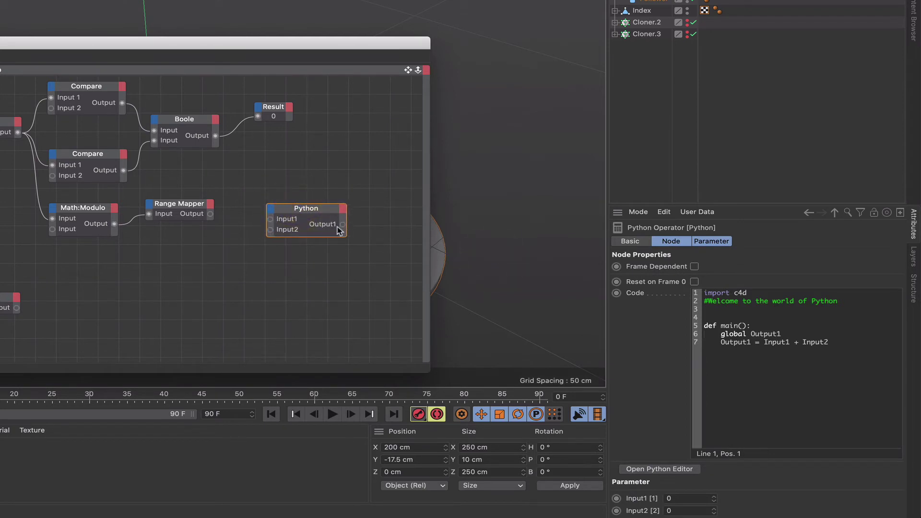
Add a third input port of type Float to the Python node, fit the node to its ports and reposition it slightly
{"action": "left_click", "coordinate": [270, 210]}
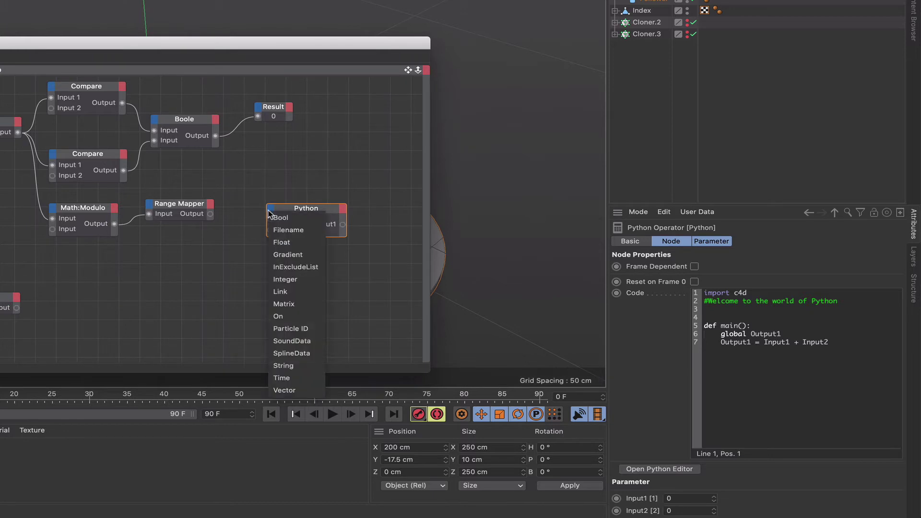
{"action": "left_click", "coordinate": [282, 245]}
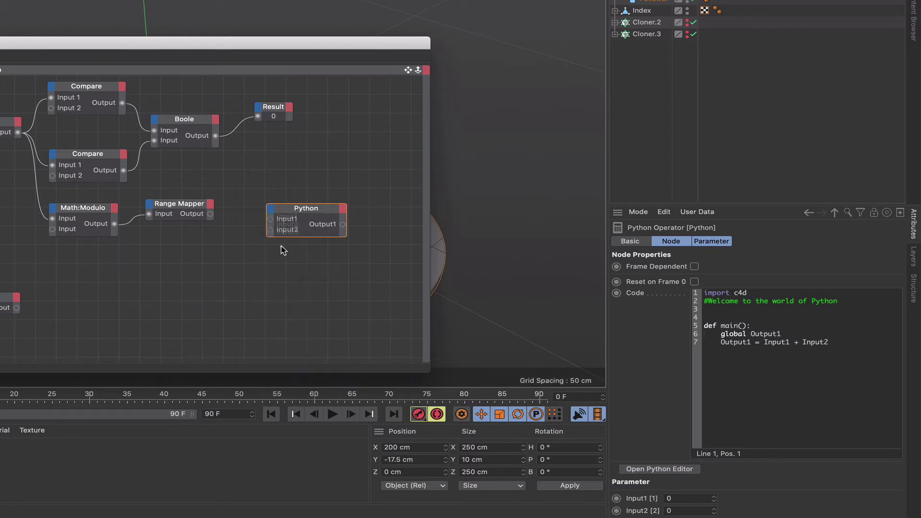
{"action": "double_click", "coordinate": [289, 210]}
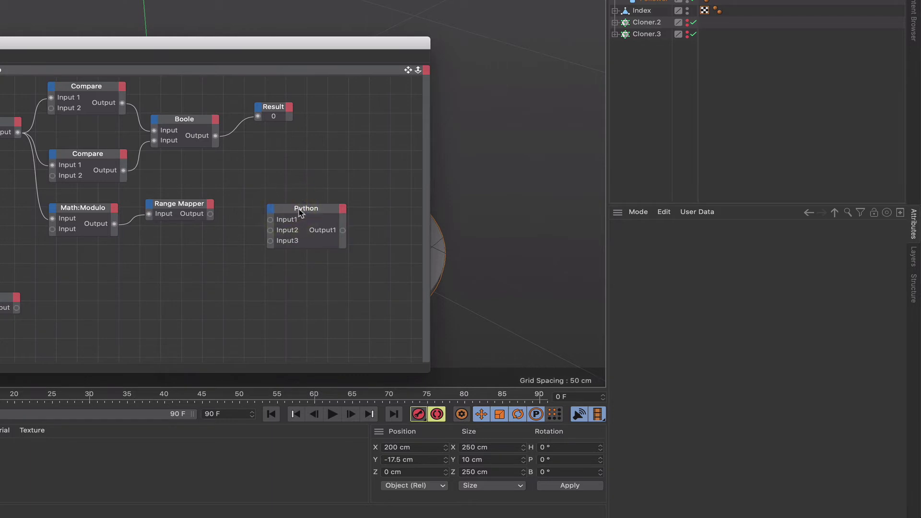
{"action": "left_click_drag", "start_coordinate": [299, 213], "coordinate": [280, 209]}
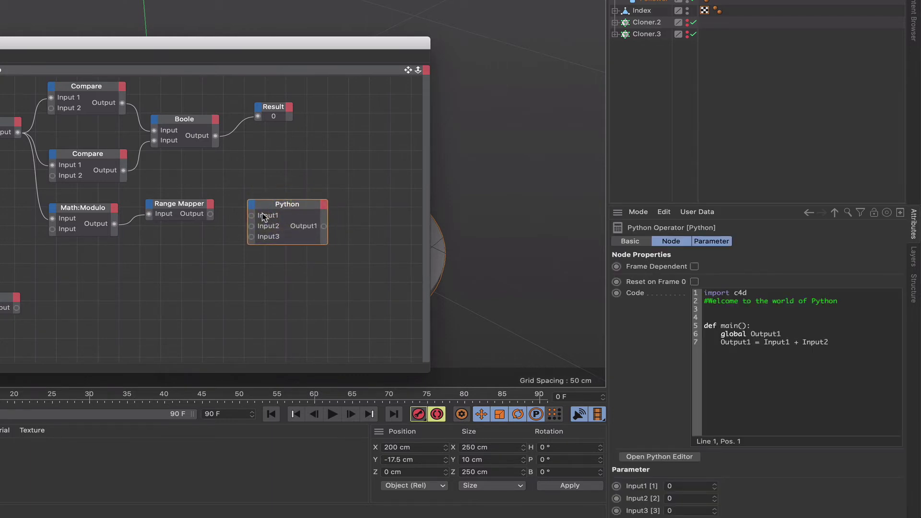
Rename the Python node's three input ports as trigger, check and ip_rot_h, in that order
{"action": "right_click", "coordinate": [263, 216]}
{"action": "left_click", "coordinate": [279, 240]}
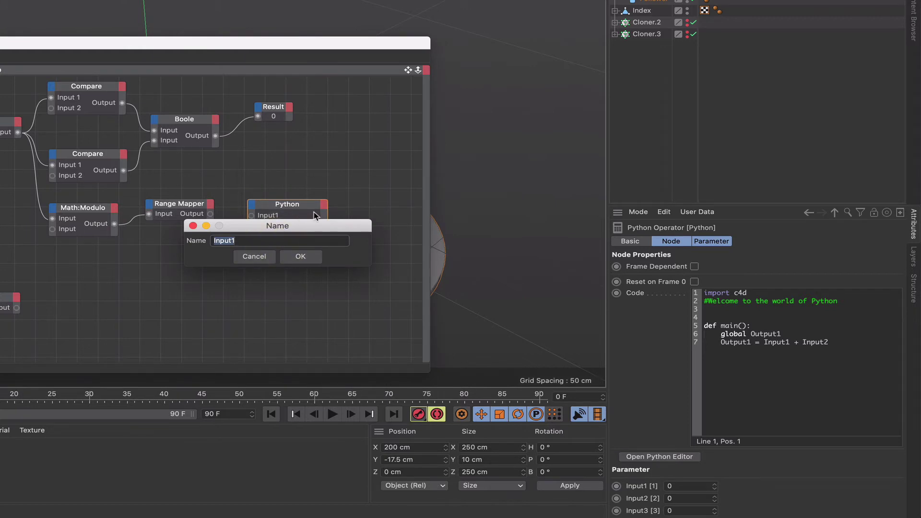
{"action": "type", "text": "trigger"}
{"action": "key", "text": "Return"}
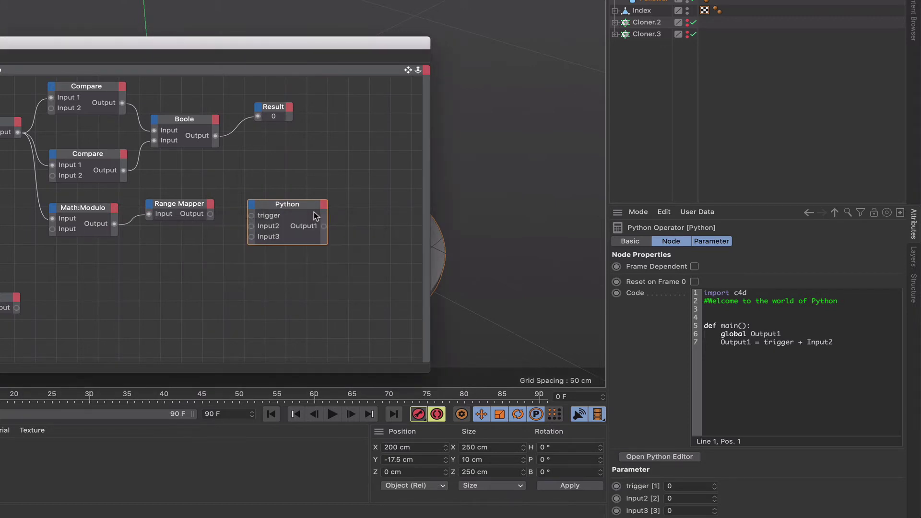
{"action": "right_click", "coordinate": [265, 232]}
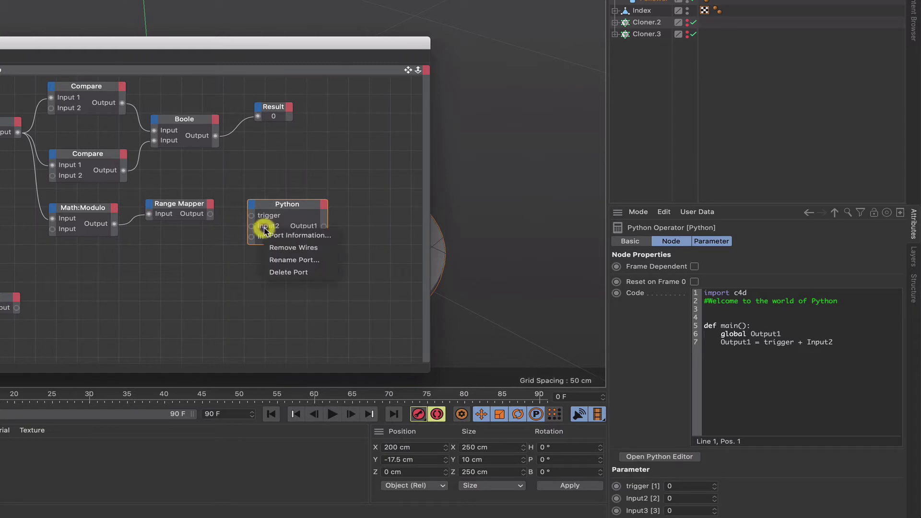
{"action": "left_click", "coordinate": [276, 259]}
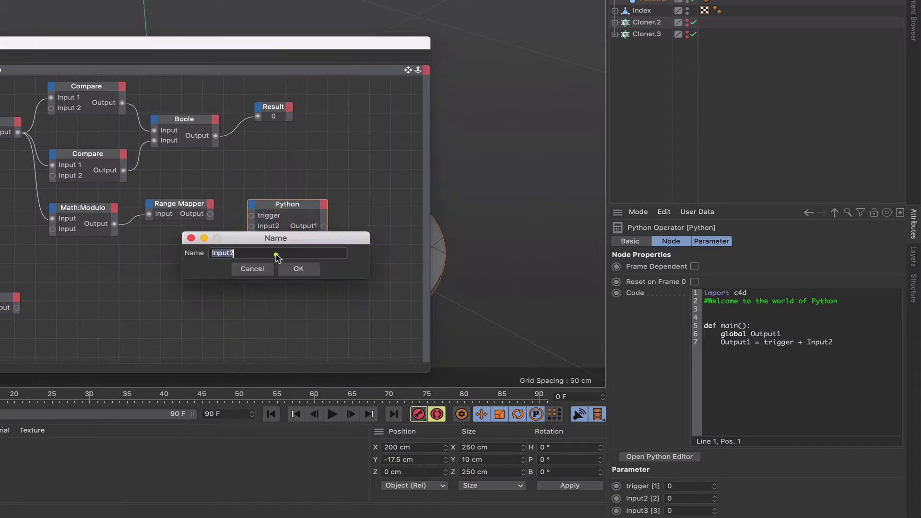
{"action": "type", "text": "check"}
{"action": "key", "text": "Return"}
{"action": "right_click", "coordinate": [267, 239]}
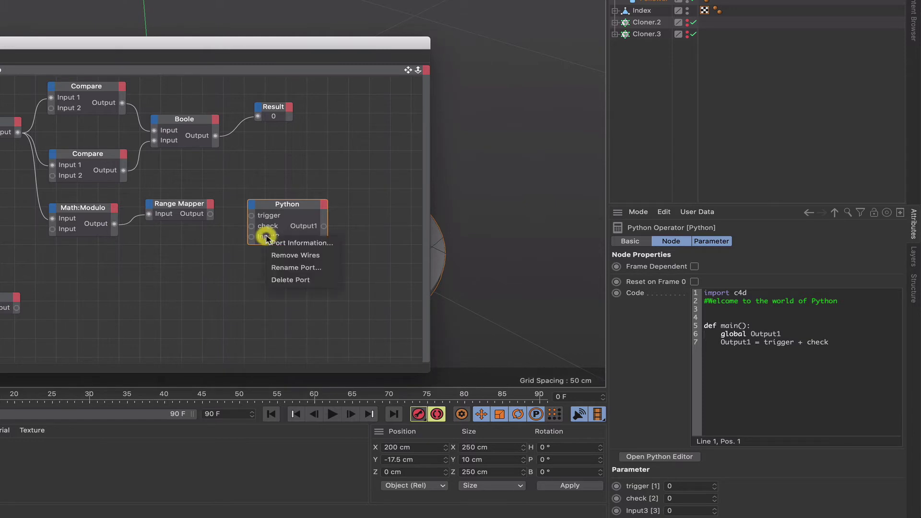
{"action": "left_click", "coordinate": [285, 268]}
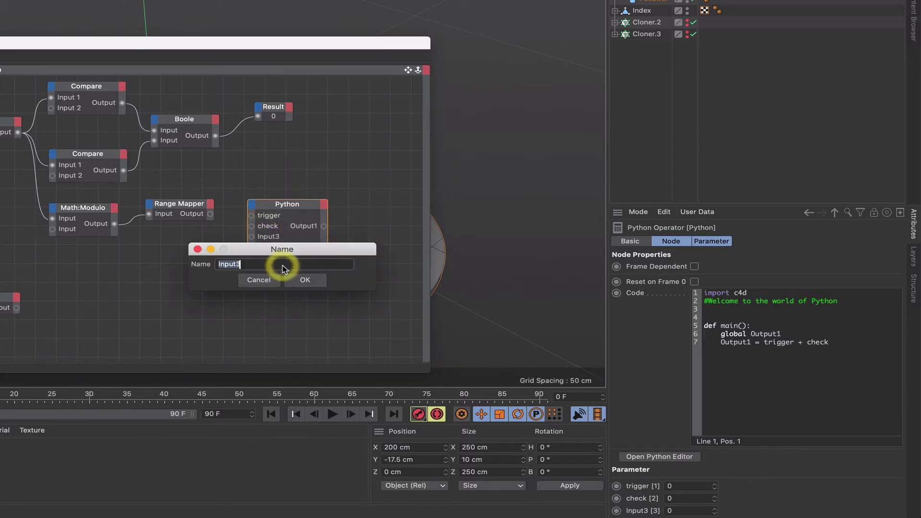
{"action": "key", "text": "BackSpace"}
{"action": "left_click", "coordinate": [304, 282]}
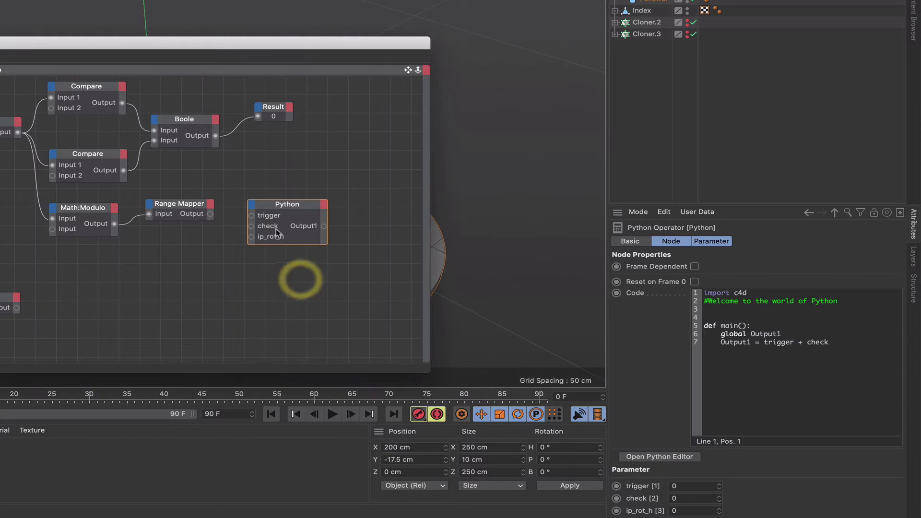
Rename the Python node's output port as ip_current_rot_h and widen the node to fit the name
{"action": "right_click", "coordinate": [325, 231]}
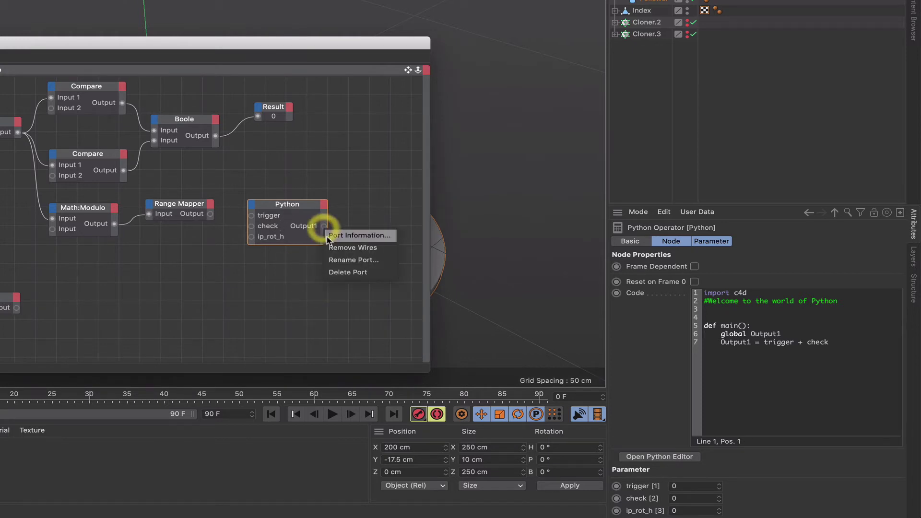
{"action": "left_click", "coordinate": [335, 260]}
{"action": "left_click", "coordinate": [336, 261]}
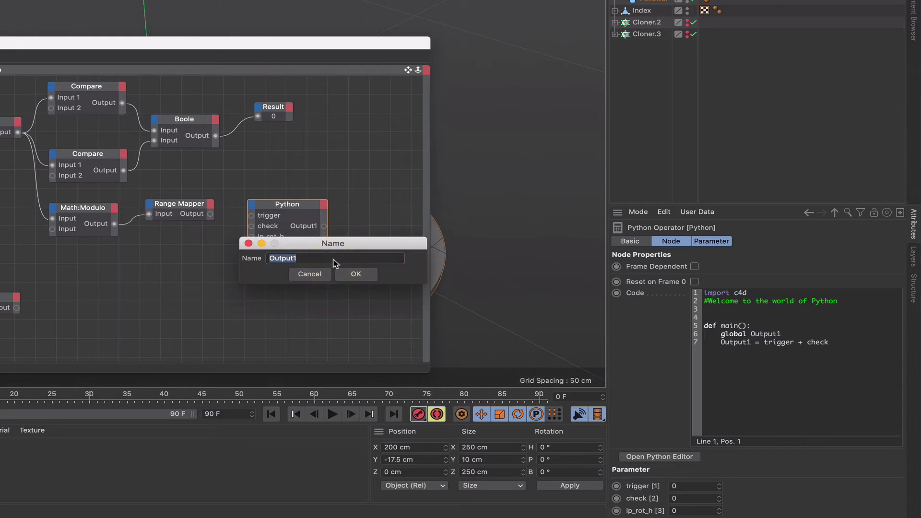
{"action": "key", "text": "BackSpace"}
{"action": "key", "text": "BackSpace"}
{"action": "key", "text": "BackSpace"}
{"action": "key", "text": "BackSpace"}
{"action": "key", "text": "BackSpace"}
{"action": "key", "text": "BackSpace"}
{"action": "key", "text": "BackSpace"}
{"action": "type", "text": "current_rot"}
{"action": "left_click", "coordinate": [365, 277]}
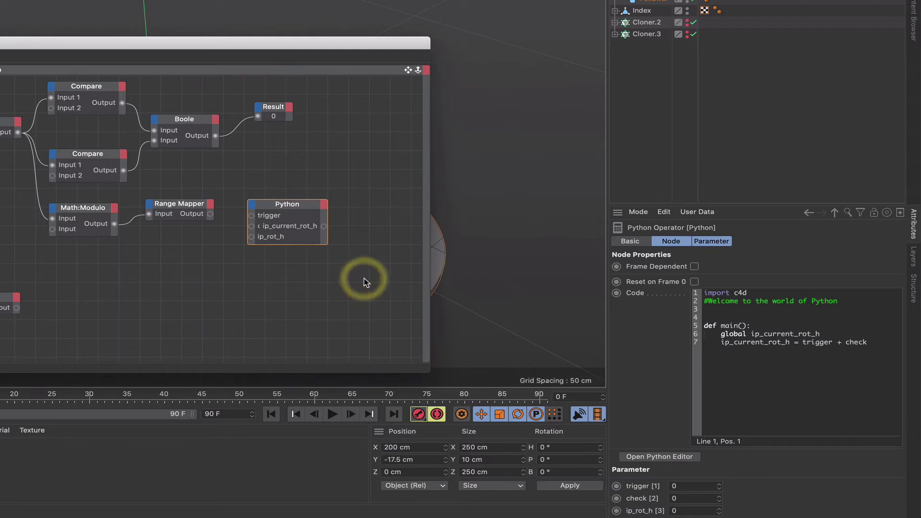
{"action": "left_click", "coordinate": [301, 206]}
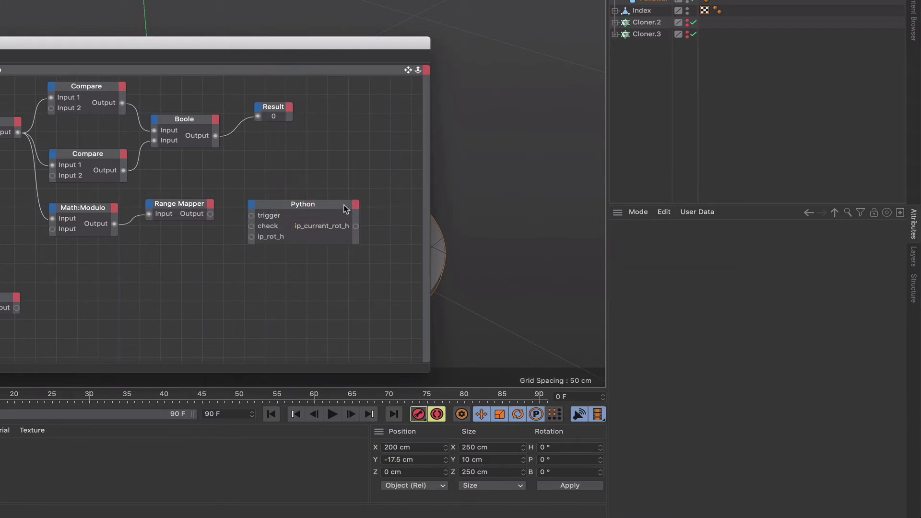
In the Python node's code editor, replace the default assignment line in main() with the declaration global rot
{"action": "left_click", "coordinate": [319, 206]}
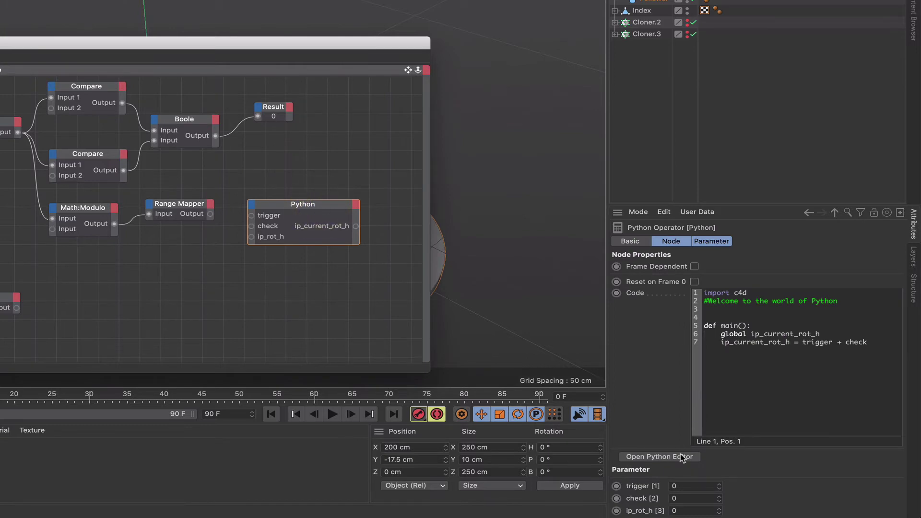
{"action": "left_click", "coordinate": [679, 455]}
{"action": "left_click_drag", "start_coordinate": [679, 235], "coordinate": [602, 0]}
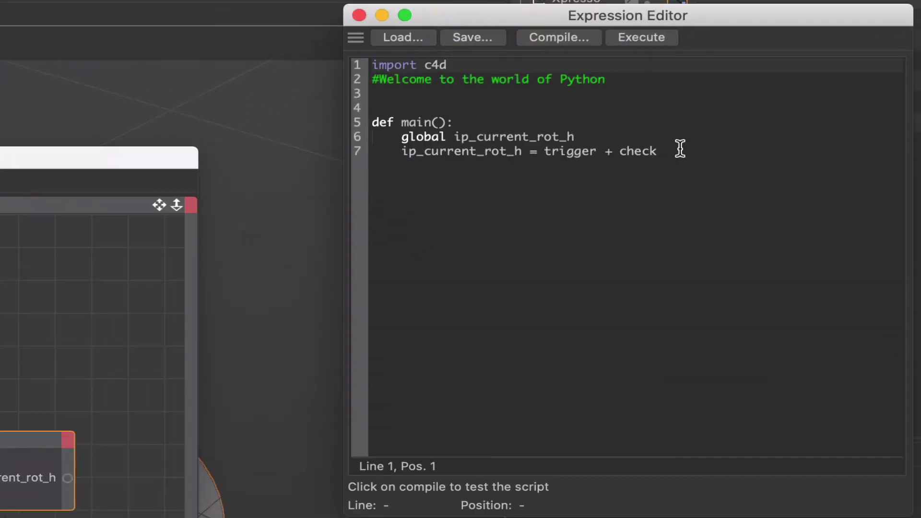
{"action": "left_click_drag", "start_coordinate": [685, 148], "coordinate": [405, 151]}
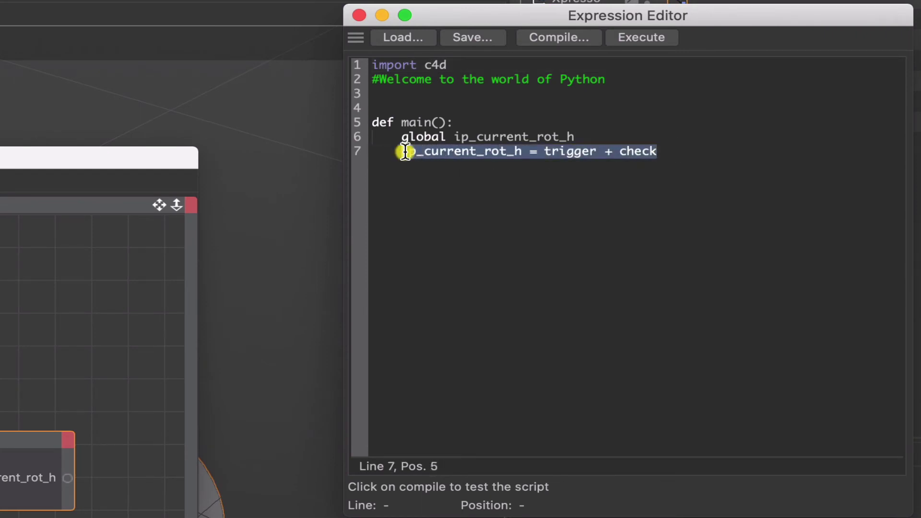
{"action": "key", "text": "BackSpace"}
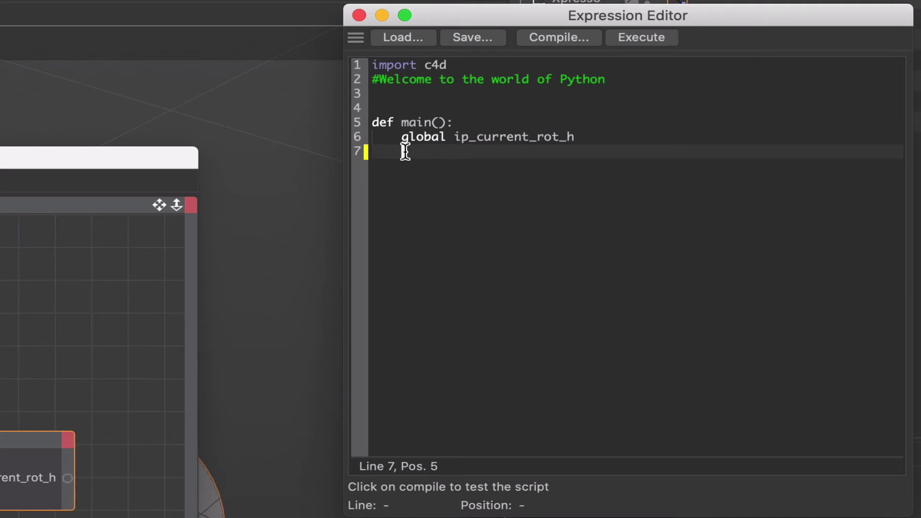
{"action": "type", "text": "global rot"}
{"action": "key", "text": "Return"}
{"action": "key", "text": "Return"}
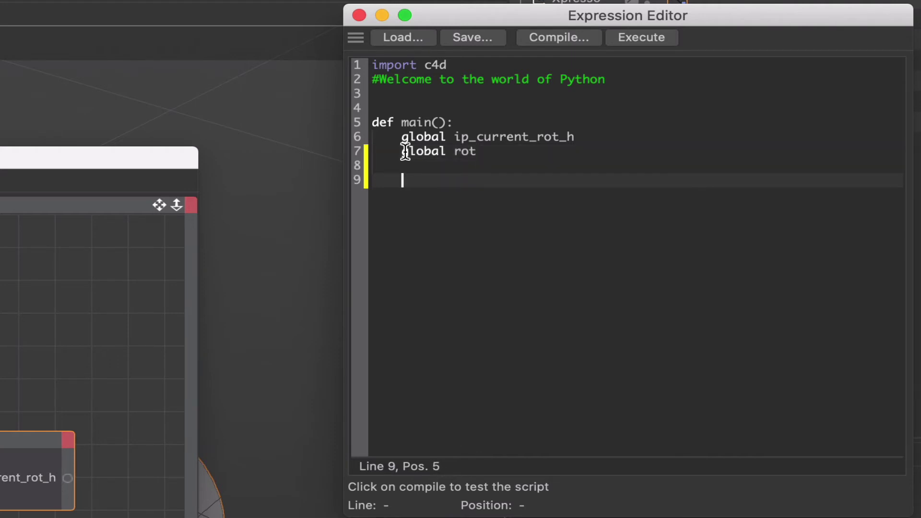
Add a condition to main() that sets rot = [] if check == 0
{"action": "type", "text": "if check =="}
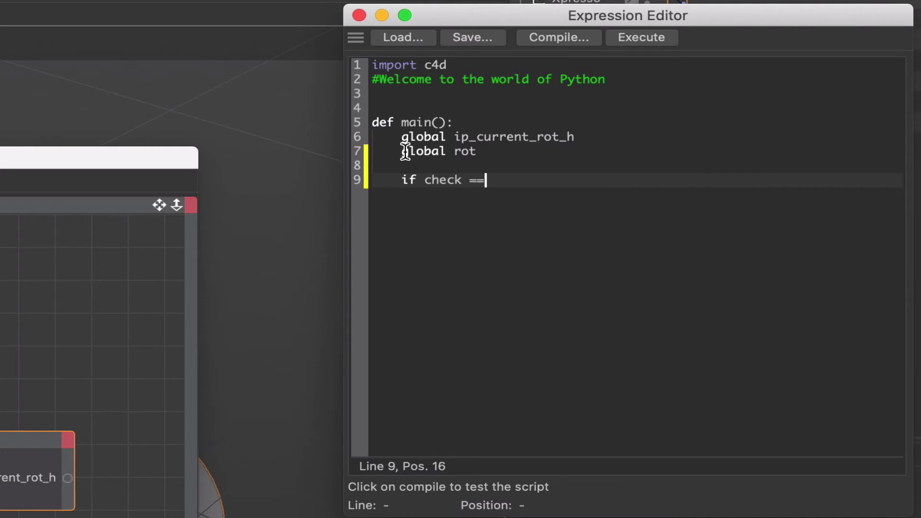
{"action": "type", "text": " 0:"}
{"action": "key", "text": "Return"}
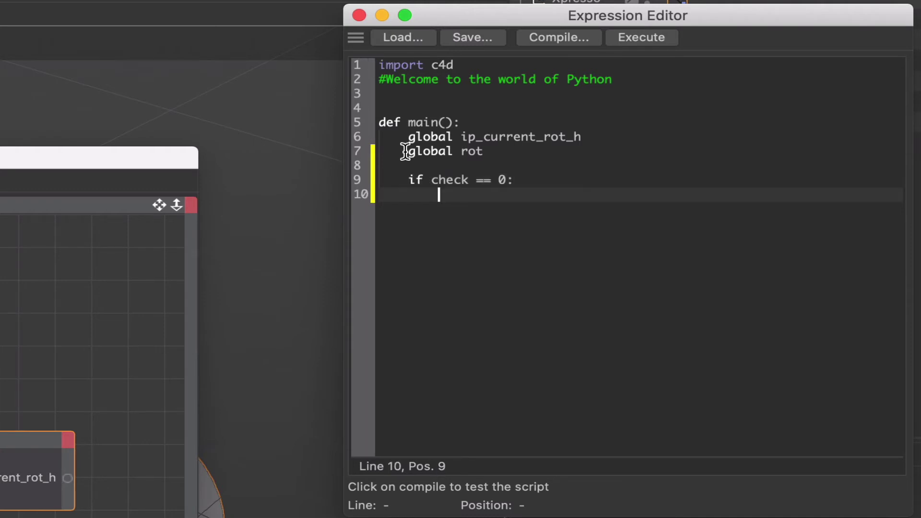
{"action": "type", "text": "rot = []"}
{"action": "key", "text": "Return"}
{"action": "key", "text": "BackSpace"}
{"action": "key", "text": "Return"}
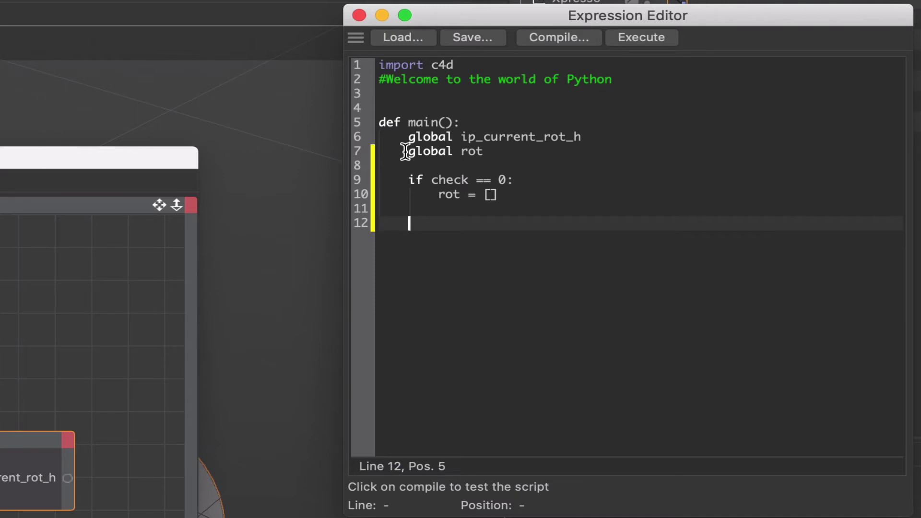
Add an if check == 1 block containing if len(rot) < 1 that runs rot.append(ip_rot_h)
{"action": "type", "text": "if check "}
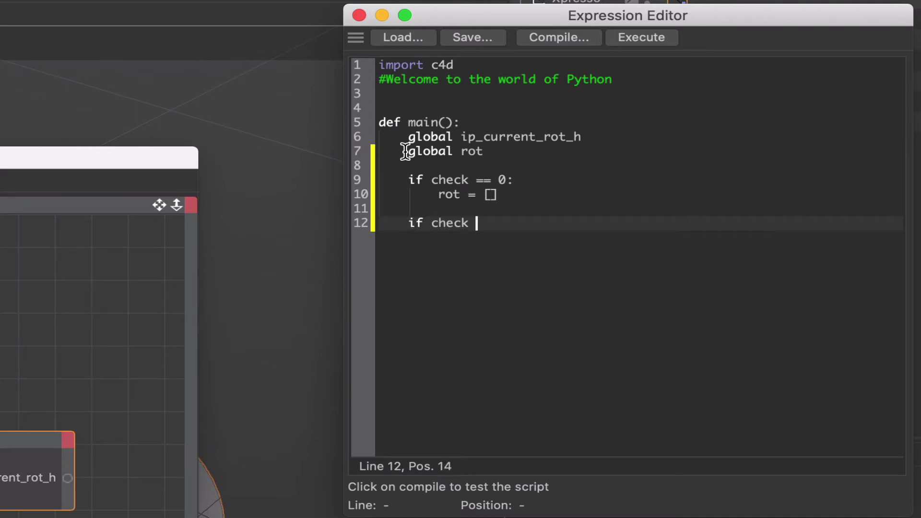
{"action": "type", "text": "== 1:"}
{"action": "key", "text": "Return"}
{"action": "type", "text": "if"}
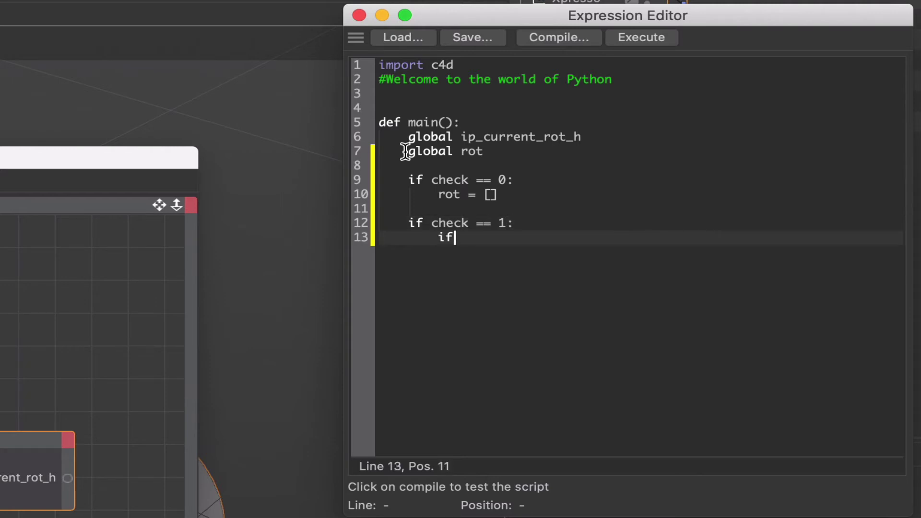
{"action": "type", "text": " len(rot"}
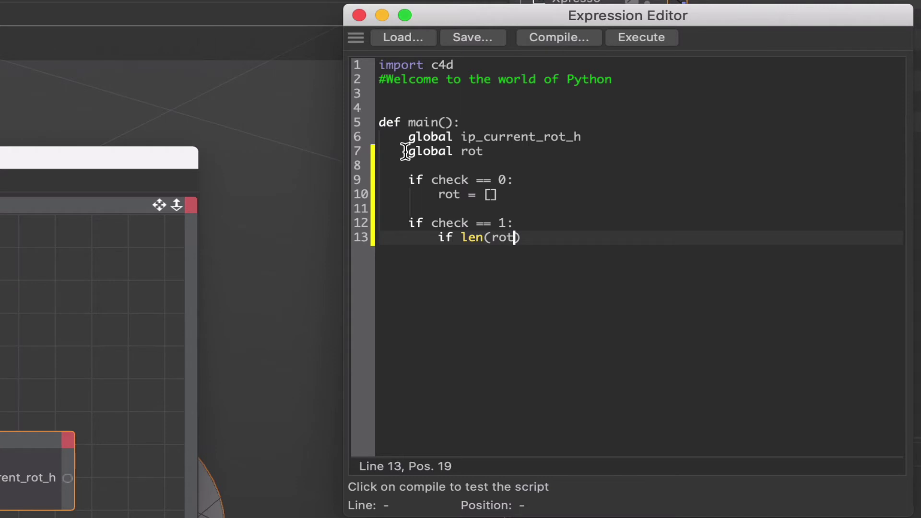
{"action": "type", "text": ") < 1:"}
{"action": "key", "text": "Return"}
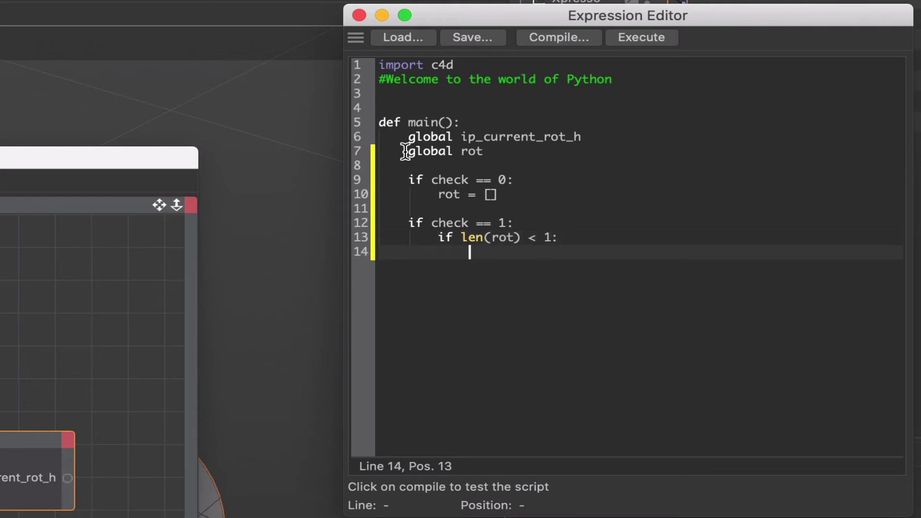
{"action": "type", "text": "rot.append"}
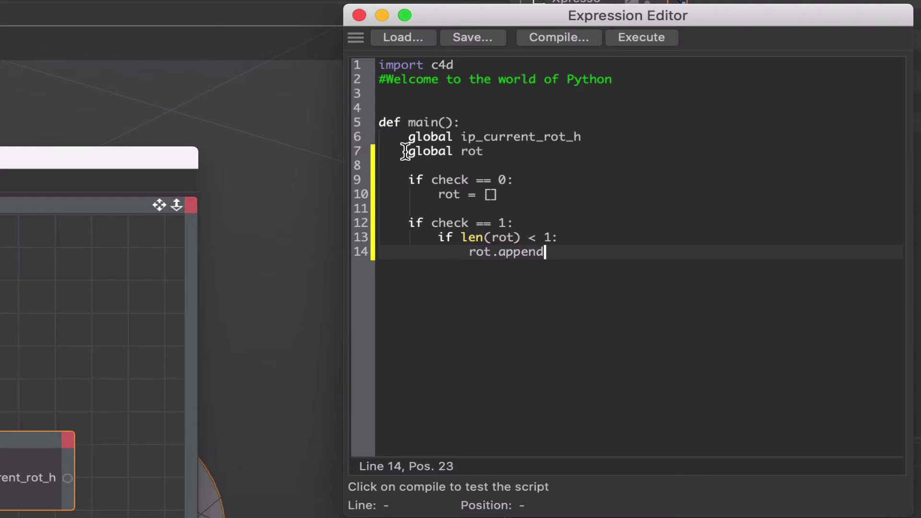
{"action": "type", "text": "(ip_rot_h)"}
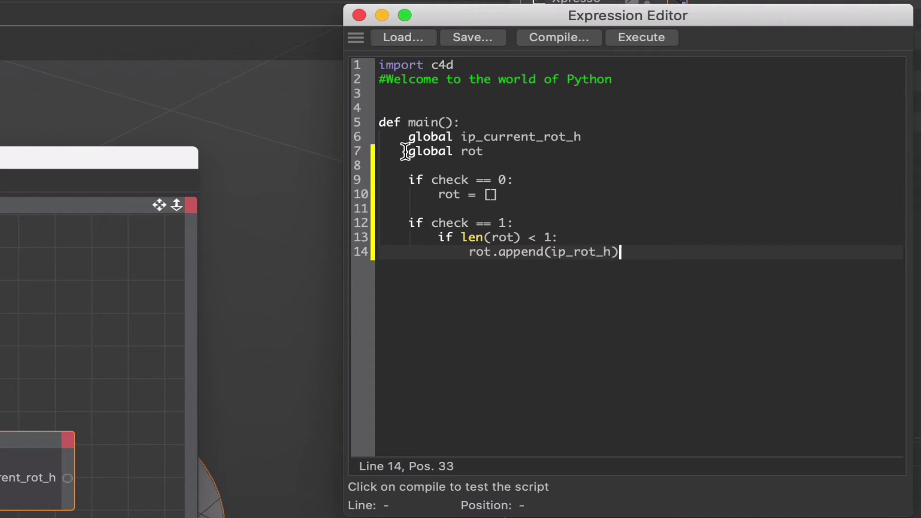
{"action": "key", "text": "Return"}
{"action": "key", "text": "BackSpace"}
{"action": "key", "text": "BackSpace"}
{"action": "key", "text": "Return"}
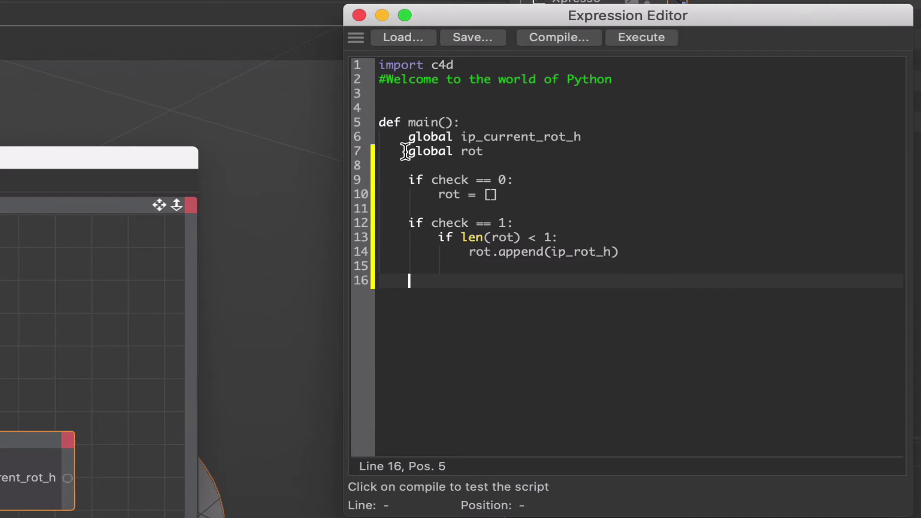
Add an if trigger == 1 block containing if len(rot) > 0 that sets ip_current_rot_h = rot[0]
{"action": "type", "text": "if trigger "}
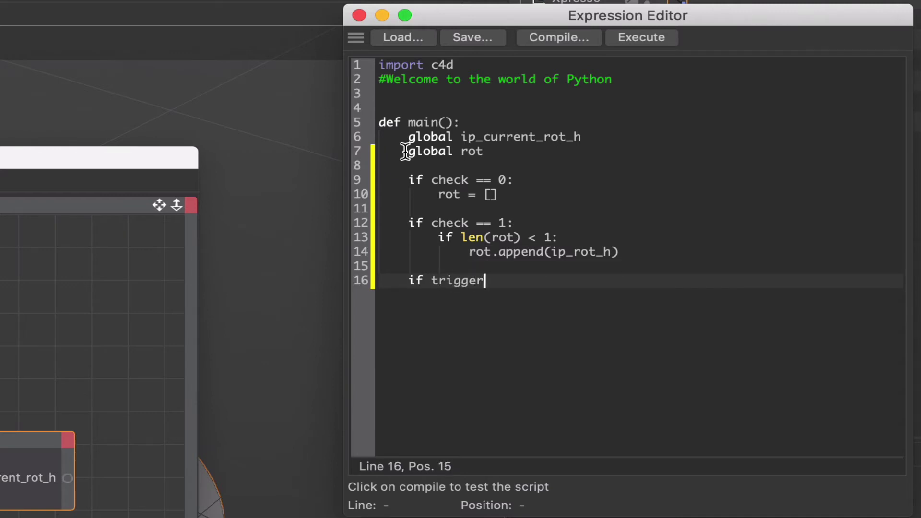
{"action": "type", "text": "== 1:"}
{"action": "key", "text": "Return"}
{"action": "type", "text": "if "}
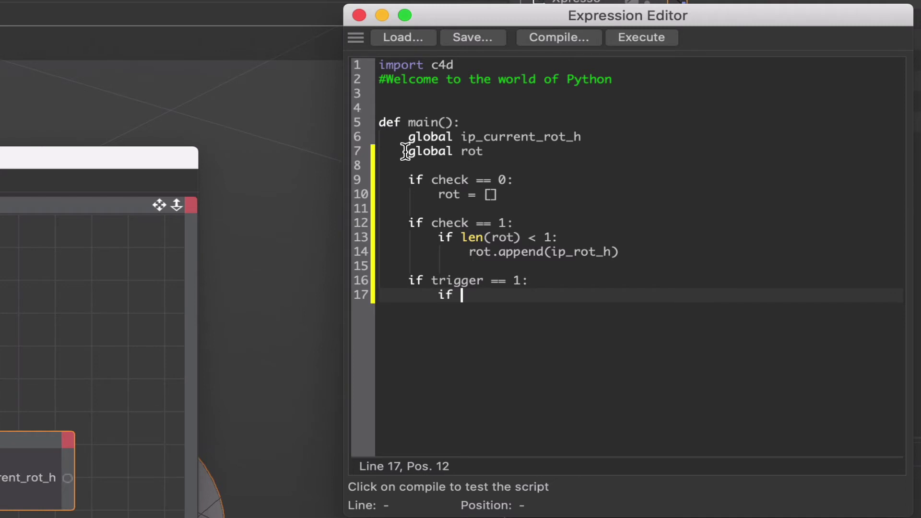
{"action": "type", "text": "len(rot) "}
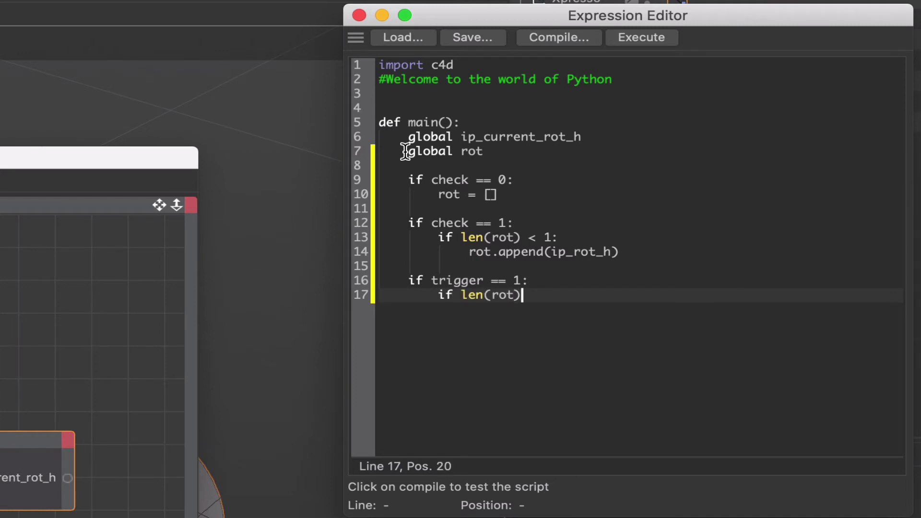
{"action": "type", "text": "> 0:"}
{"action": "key", "text": "Return"}
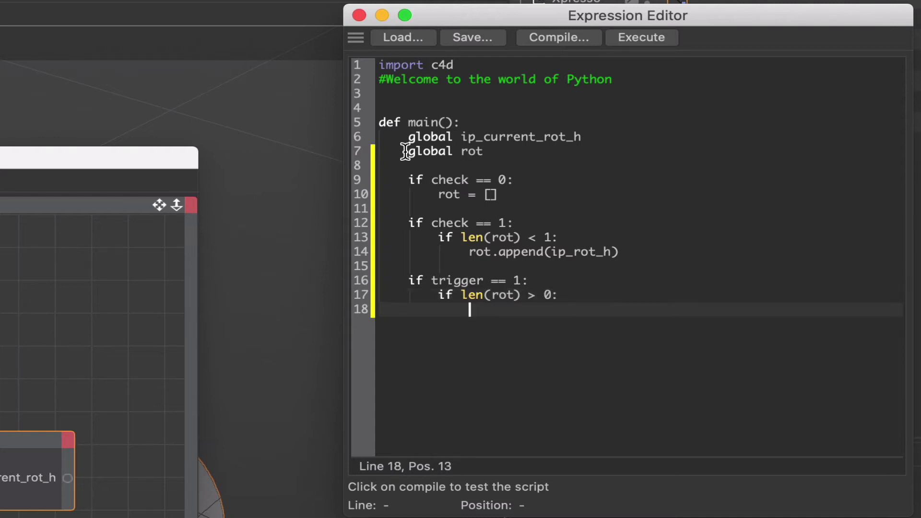
{"action": "type", "text": "ip_current"}
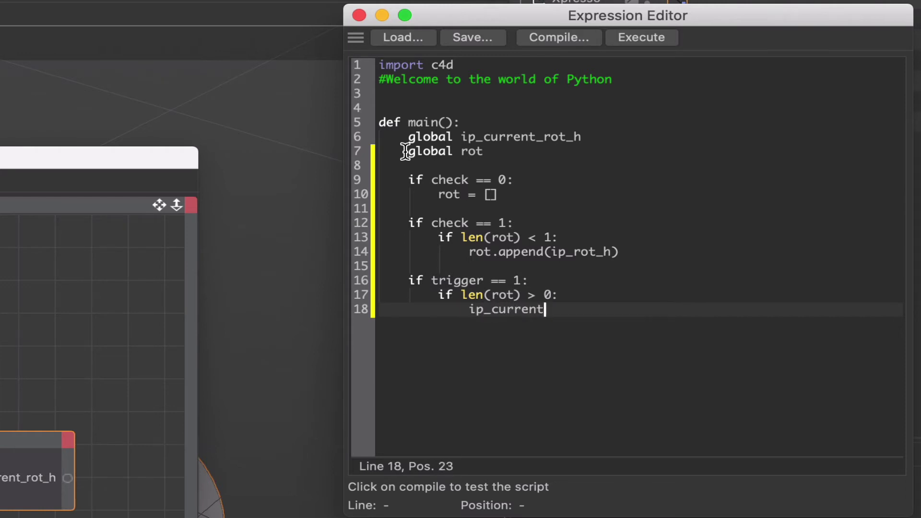
{"action": "type", "text": "_rot_h = rot[0]"}
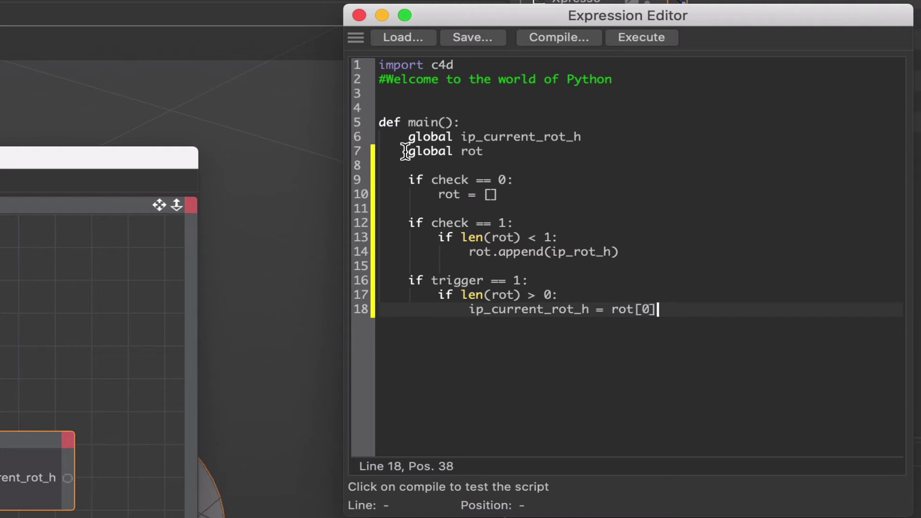
{"action": "key", "text": "Return"}
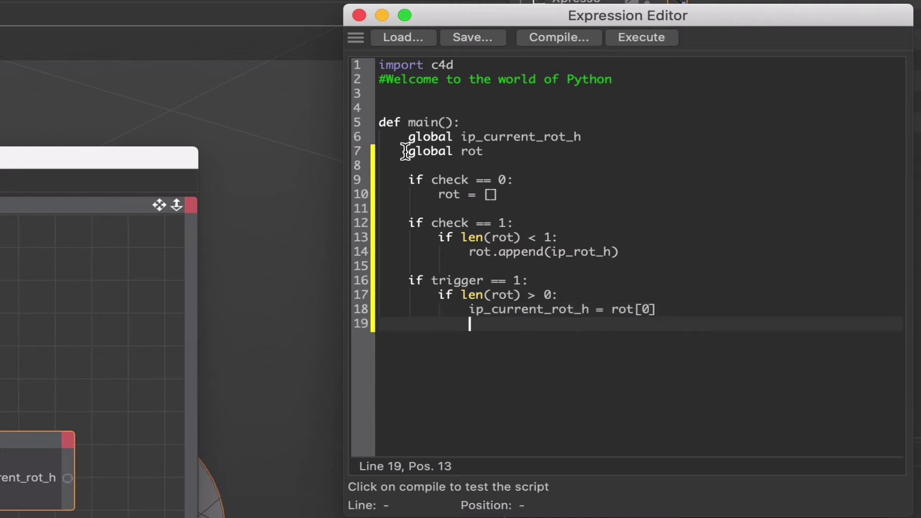
{"action": "key", "text": "BackSpace"}
{"action": "key", "text": "BackSpace"}
{"action": "key", "text": "Return"}
Add an else branch to the trigger condition containing ip_cureent_rot_h = ip_rot_h
{"action": "type", "text": "e"}
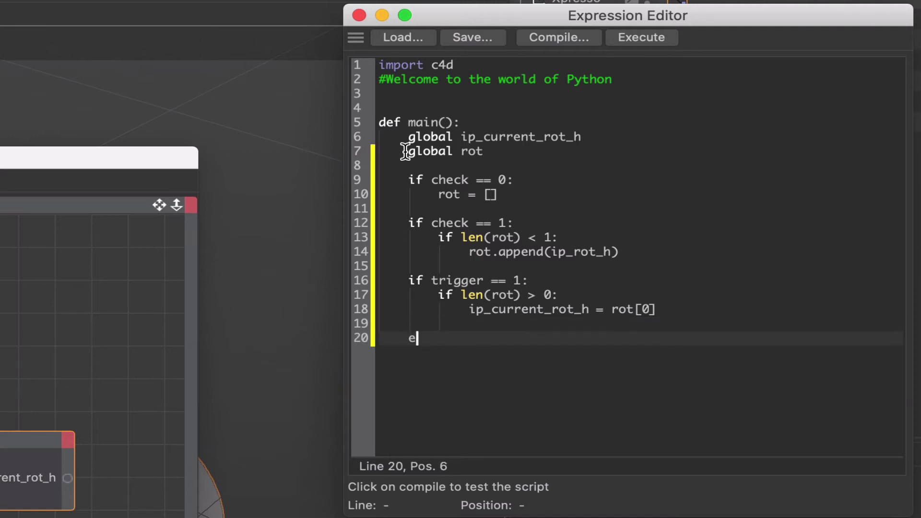
{"action": "type", "text": "lse:"}
{"action": "key", "text": "Return"}
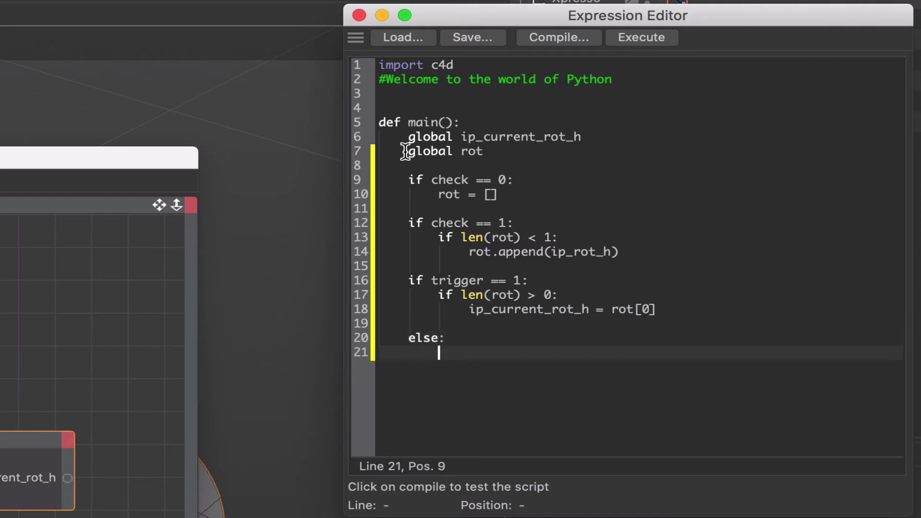
{"action": "type", "text": "ip_cureent"}
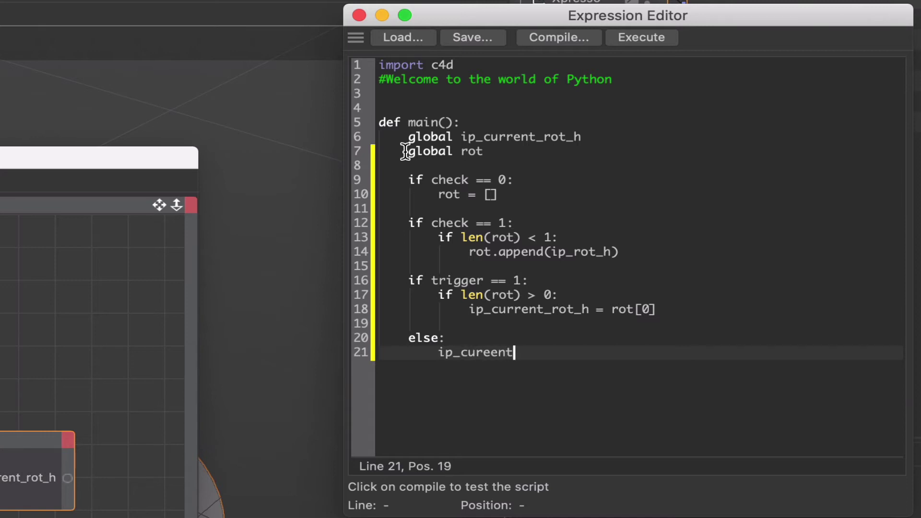
{"action": "type", "text": "_rot_h = "}
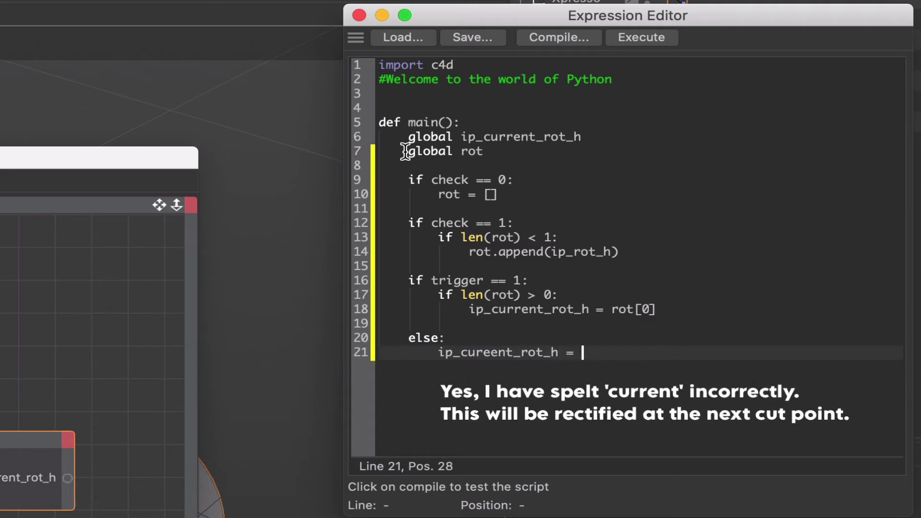
{"action": "type", "text": "ip_rot_"}
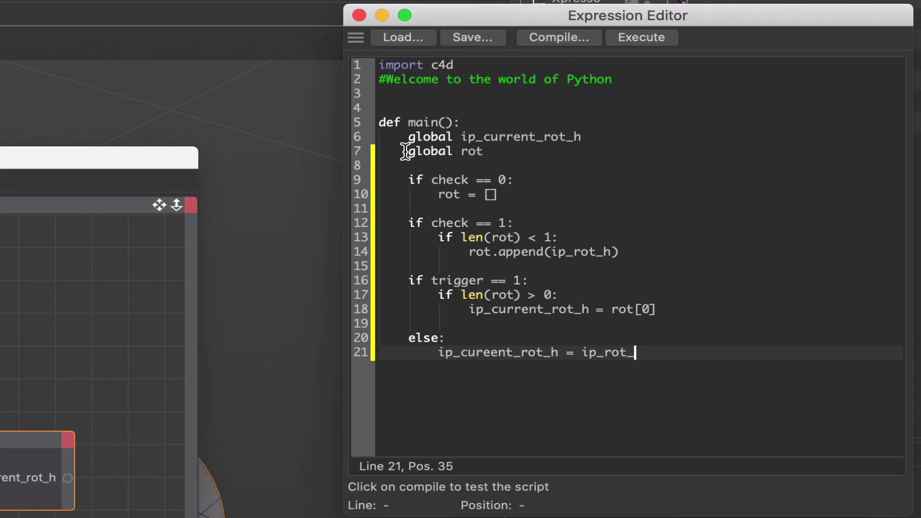
{"action": "type", "text": "h"}
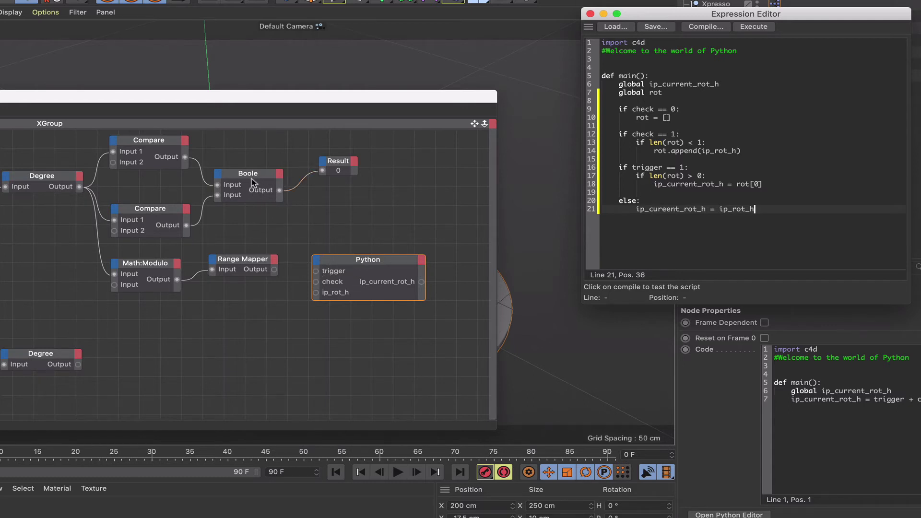
Wire the Python node's inputs: Boole output to trigger, Math:Modulo output to check, and the lower Degree node's output to ip_rot_h
{"action": "left_click_drag", "start_coordinate": [281, 190], "coordinate": [315, 271]}
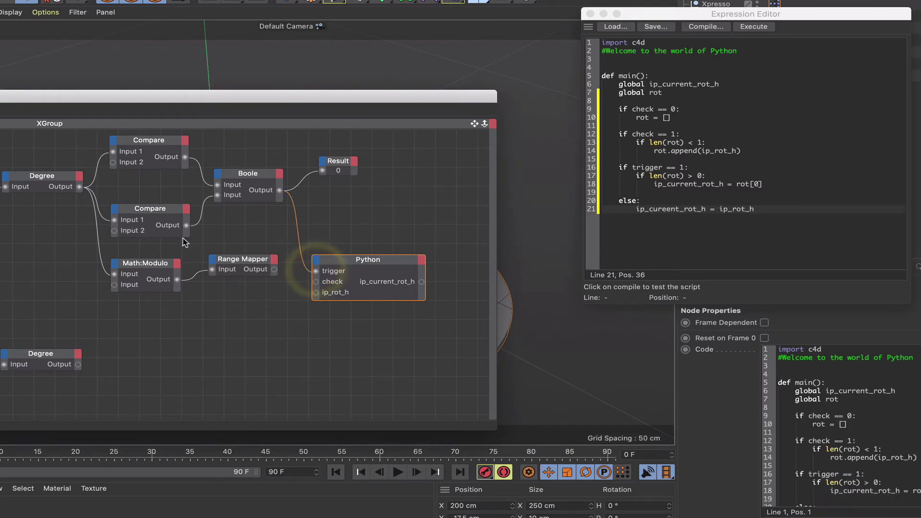
{"action": "left_click_drag", "start_coordinate": [168, 263], "coordinate": [316, 282]}
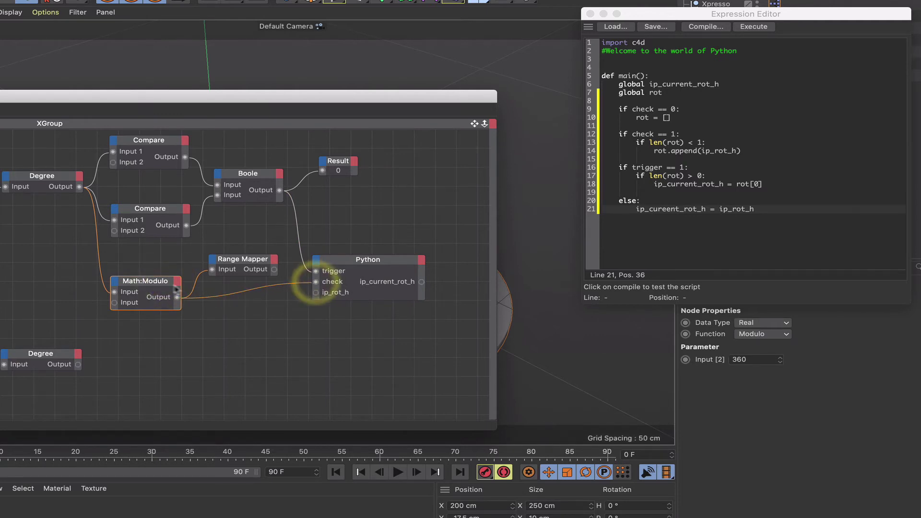
{"action": "left_click_drag", "start_coordinate": [165, 287], "coordinate": [165, 271]}
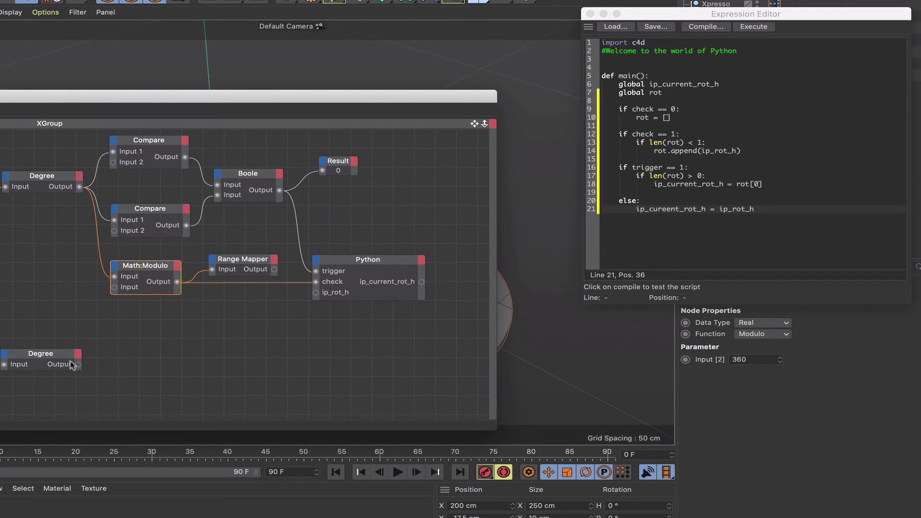
{"action": "left_click_drag", "start_coordinate": [78, 367], "coordinate": [317, 294]}
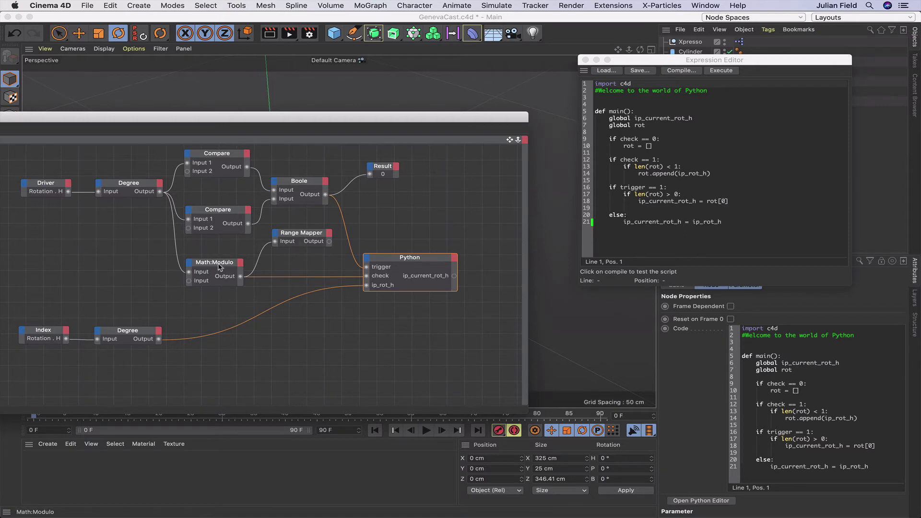
Select the Driver object and rearrange the XPresso and Expression Editor windows so the node graph, code and object list are visible
{"action": "left_click_drag", "start_coordinate": [480, 119], "coordinate": [262, 118]}
{"action": "left_click_drag", "start_coordinate": [675, 64], "coordinate": [727, 114]}
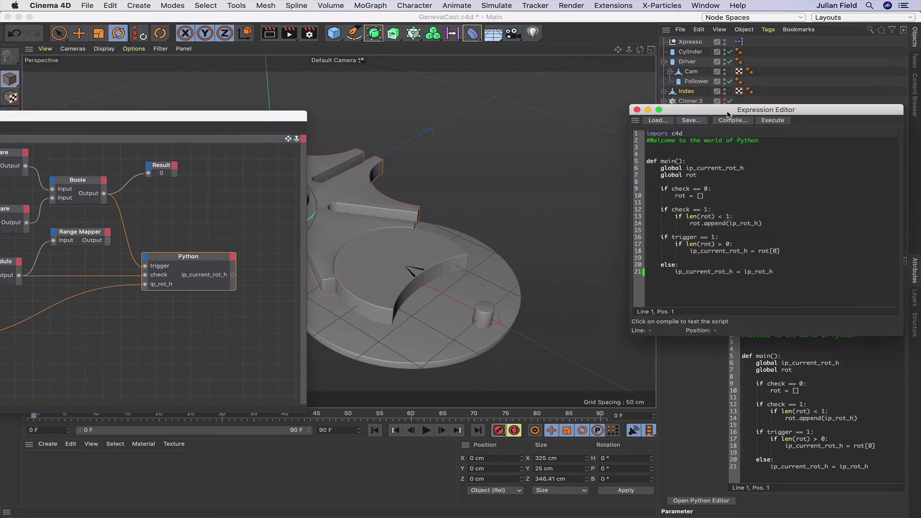
{"action": "left_click", "coordinate": [685, 62]}
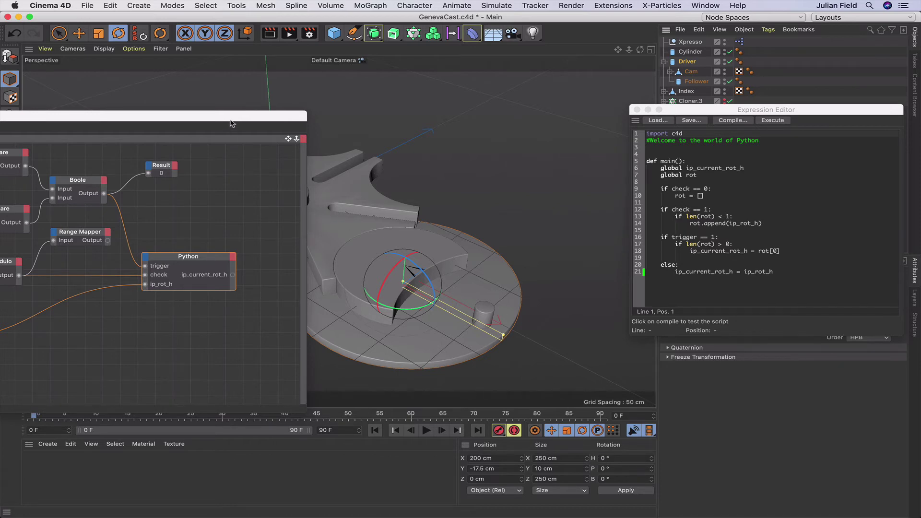
{"action": "left_click_drag", "start_coordinate": [231, 123], "coordinate": [314, 101]}
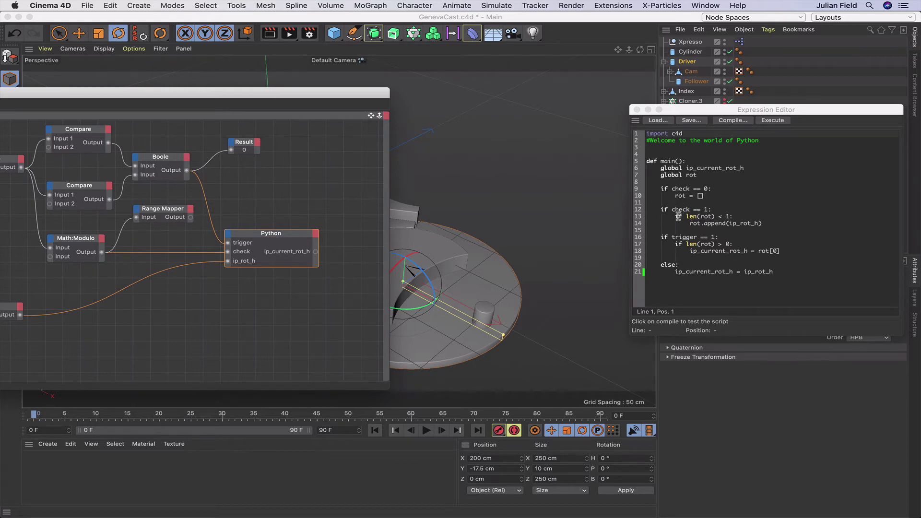
Set the Driver's H rotation to 1°
{"action": "left_click", "coordinate": [586, 458]}
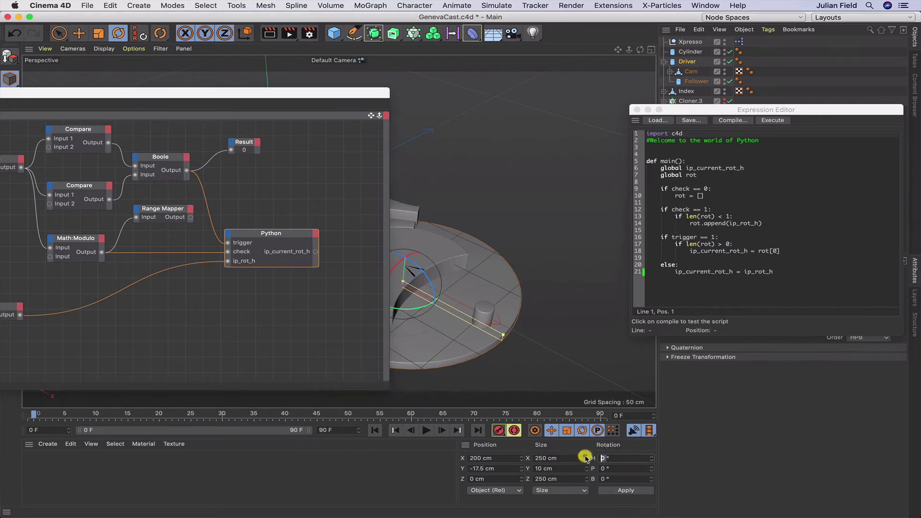
{"action": "type", "text": "1"}
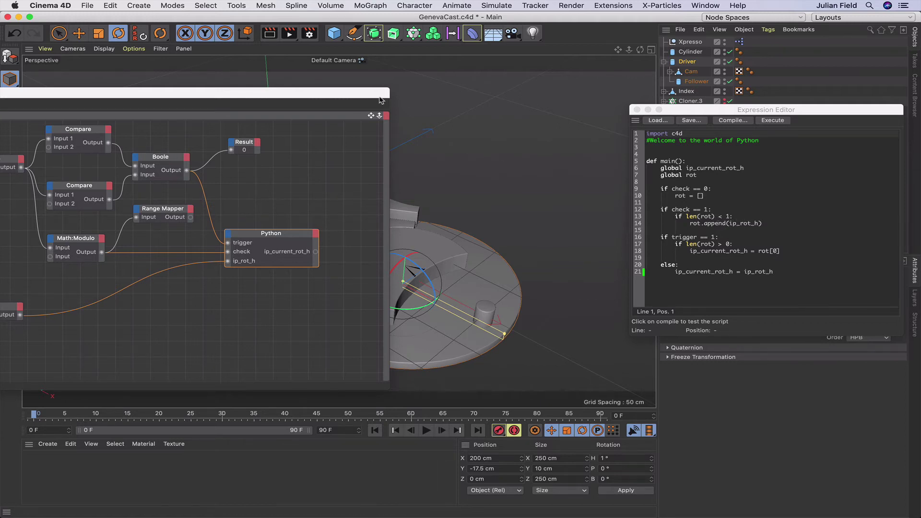
Examine the node graph's connections alongside the Python script and the driver and index plate in the viewport
{"action": "left_click_drag", "start_coordinate": [357, 93], "coordinate": [500, 60]}
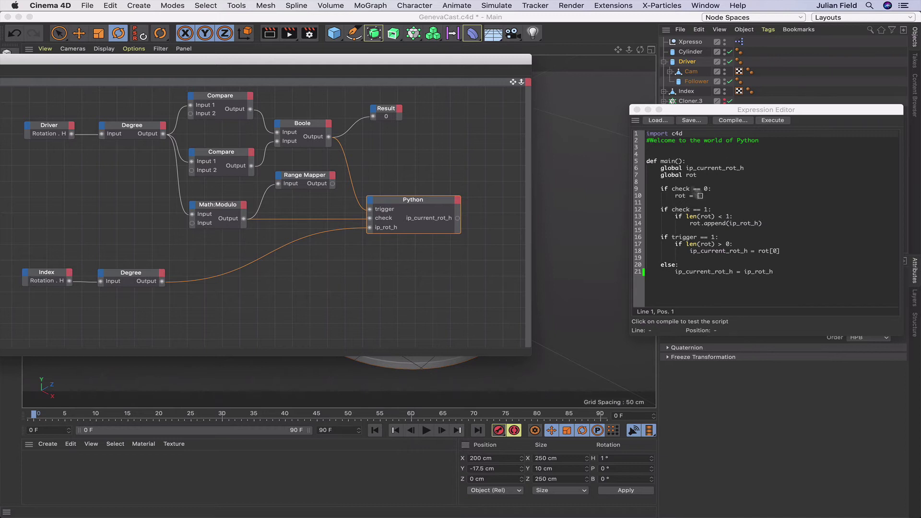
{"action": "left_click_drag", "start_coordinate": [504, 60], "coordinate": [315, 51]}
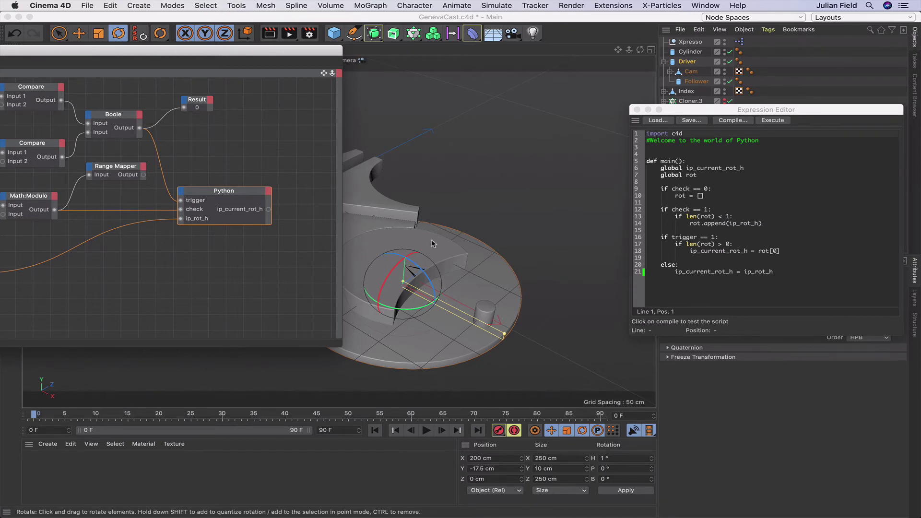
{"action": "left_click_drag", "start_coordinate": [328, 49], "coordinate": [250, 49]}
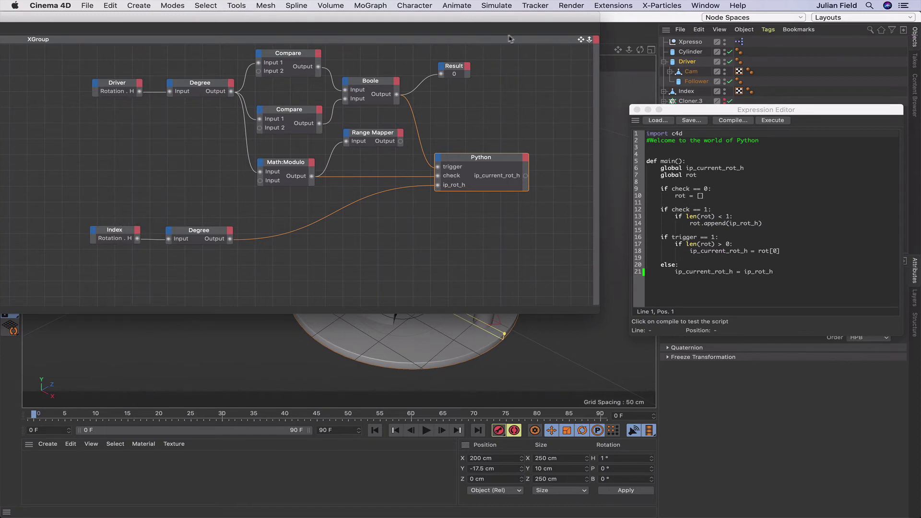
{"action": "left_click_drag", "start_coordinate": [534, 24], "coordinate": [220, 24]}
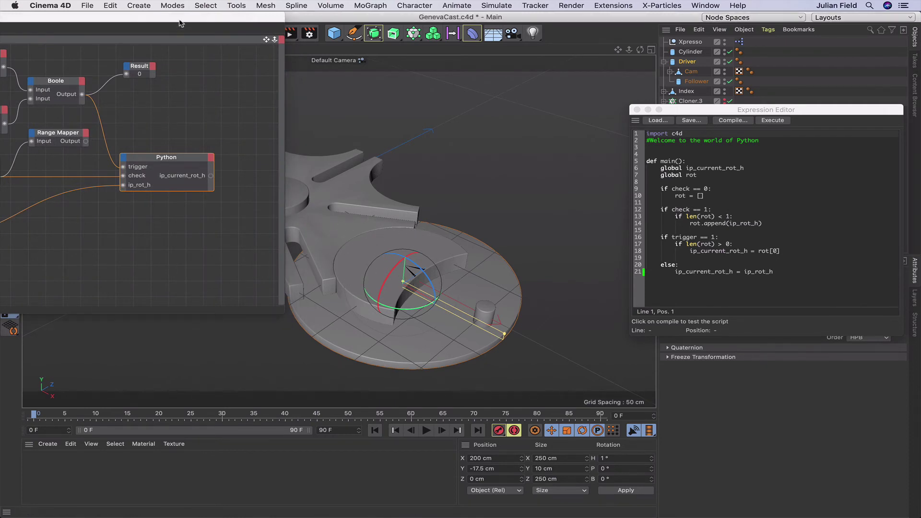
{"action": "left_click_drag", "start_coordinate": [180, 23], "coordinate": [287, 23]}
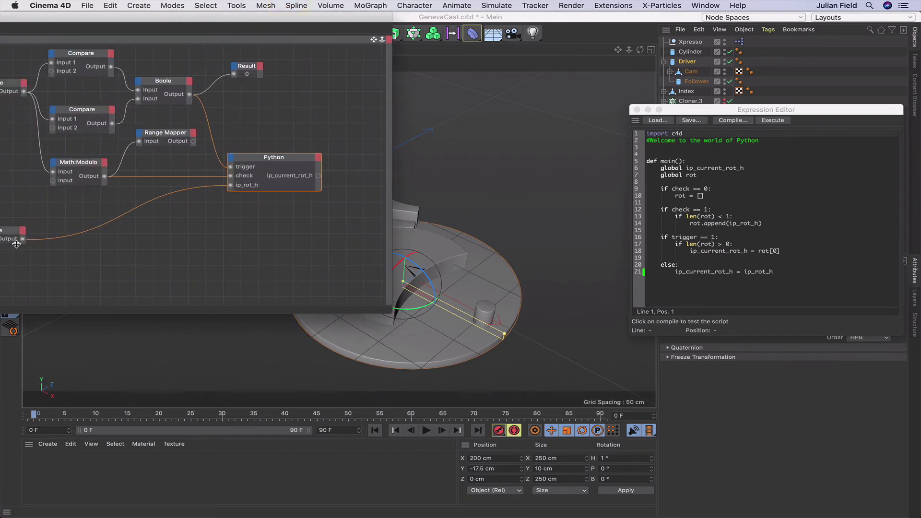
{"action": "left_click_drag", "start_coordinate": [372, 25], "coordinate": [475, 25]}
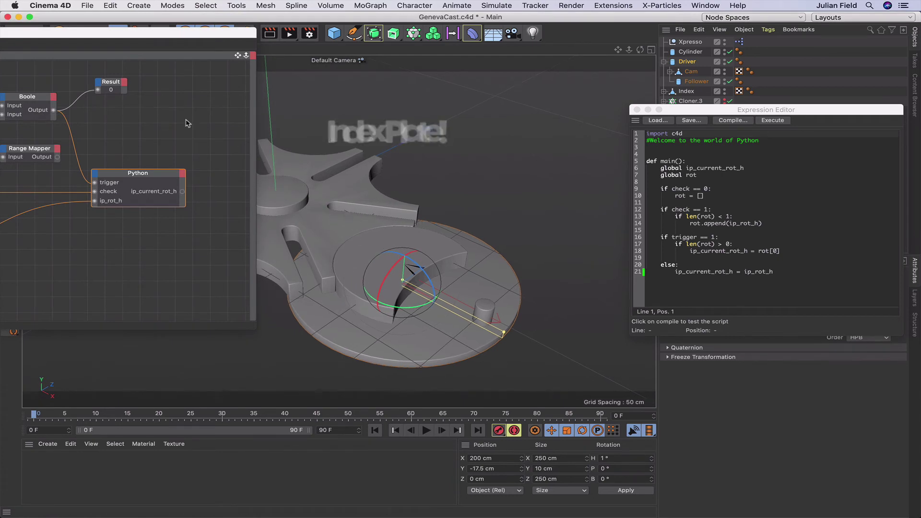
{"action": "left_click", "coordinate": [175, 34]}
{"action": "double_click", "coordinate": [176, 34]}
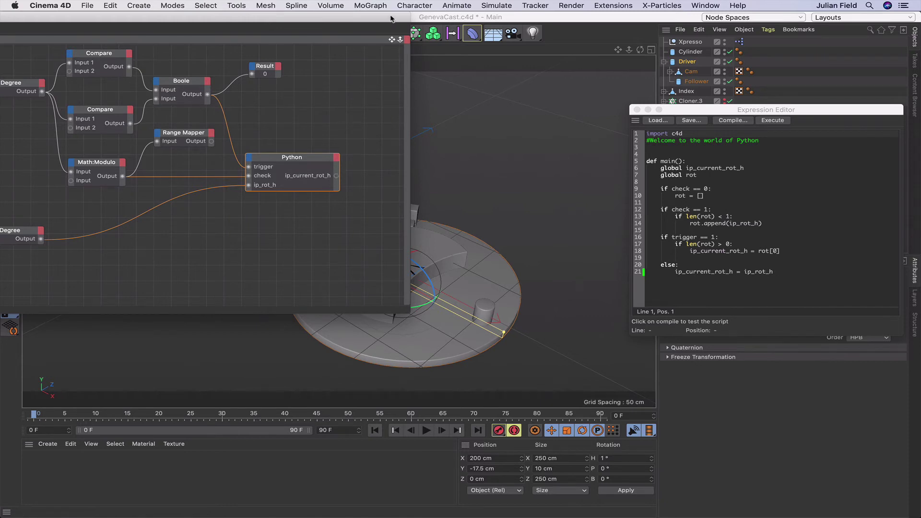
{"action": "left_click_drag", "start_coordinate": [391, 19], "coordinate": [250, 20]}
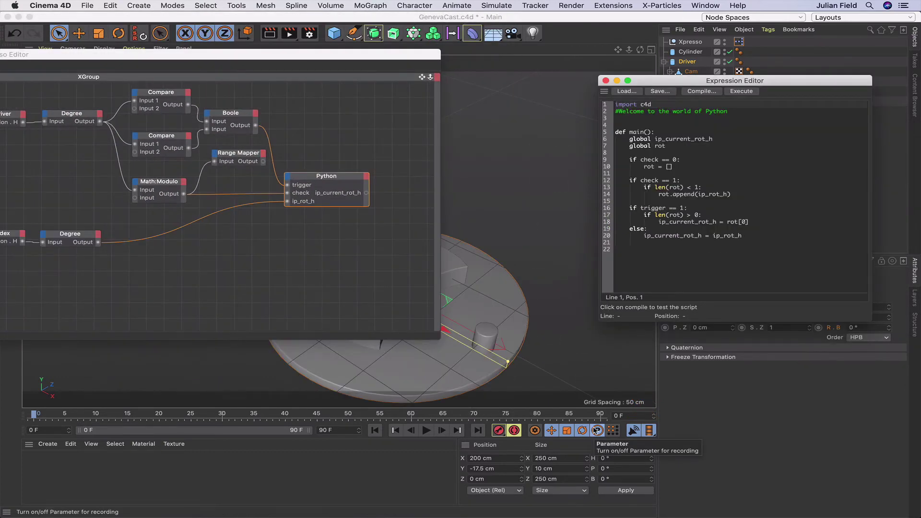
{"action": "left_click", "coordinate": [596, 431]}
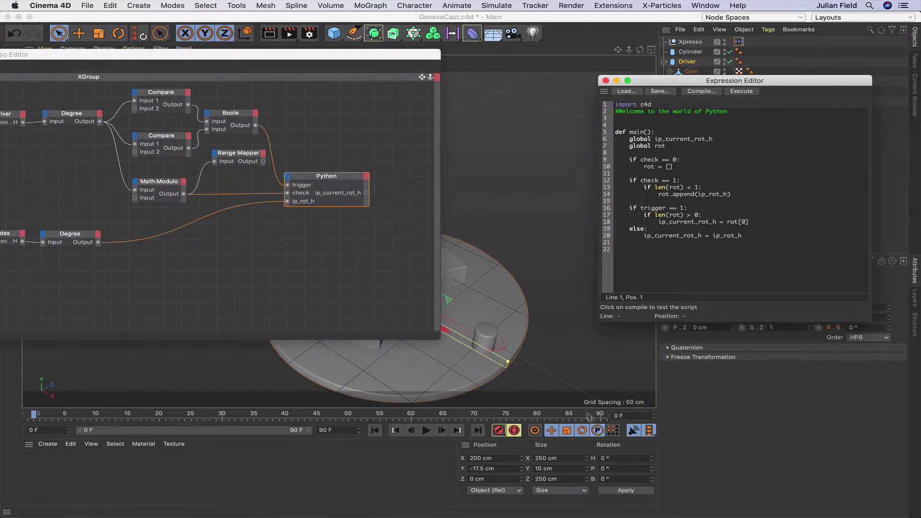
Add a Math:Add node to the XPresso graph and place it above and beyond the Python node
{"action": "right_click", "coordinate": [359, 139]}
{"action": "mouse_move", "coordinate": [409, 136]}
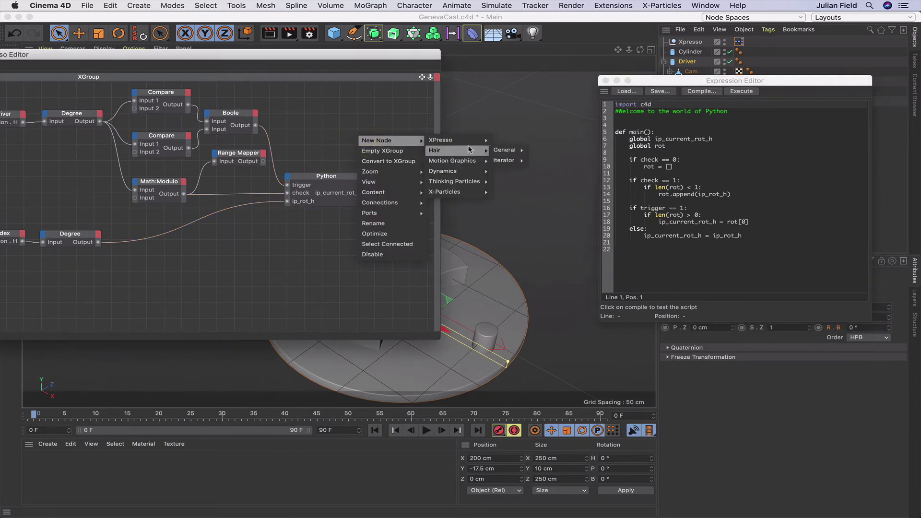
{"action": "mouse_move", "coordinate": [471, 142]}
{"action": "mouse_move", "coordinate": [507, 175]}
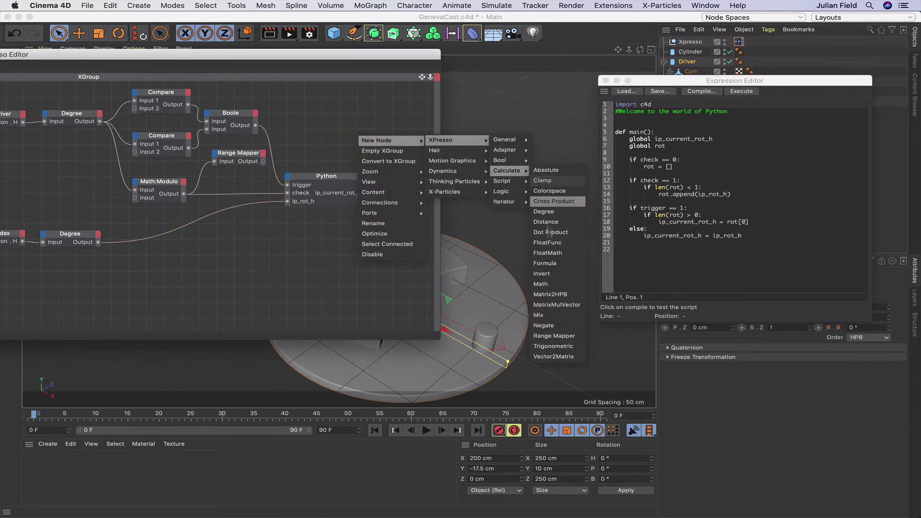
{"action": "left_click", "coordinate": [547, 284]}
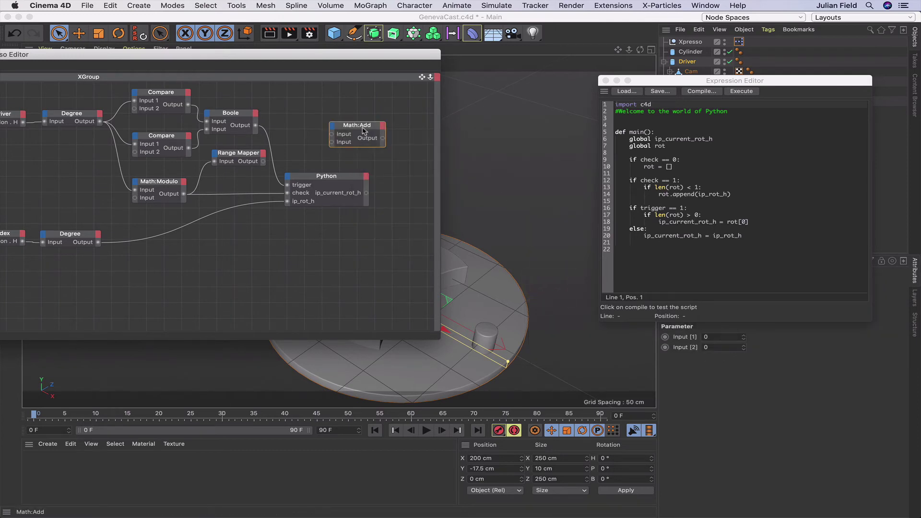
{"action": "left_click_drag", "start_coordinate": [361, 128], "coordinate": [400, 148]}
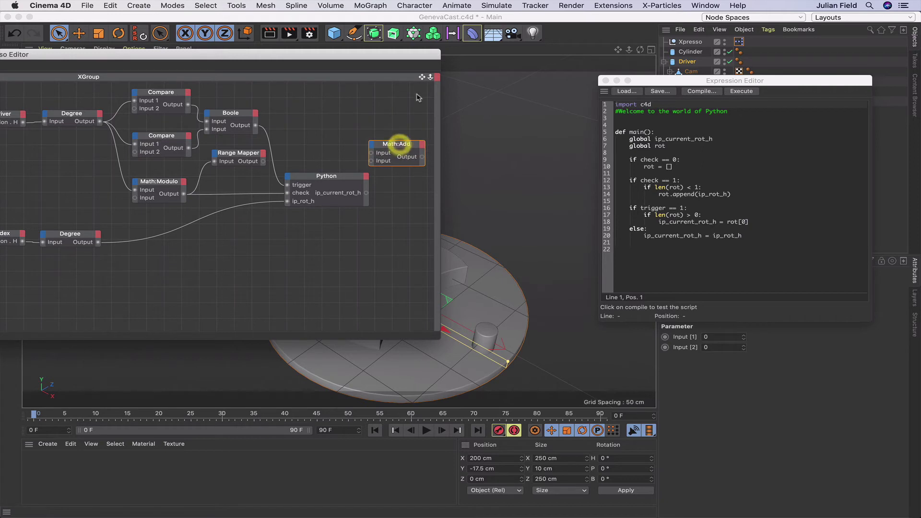
Connect the Range Mapper output and the Python node's ip_current_rot_h output to the two Math:Add inputs
{"action": "left_click_drag", "start_coordinate": [422, 78], "coordinate": [330, 76]}
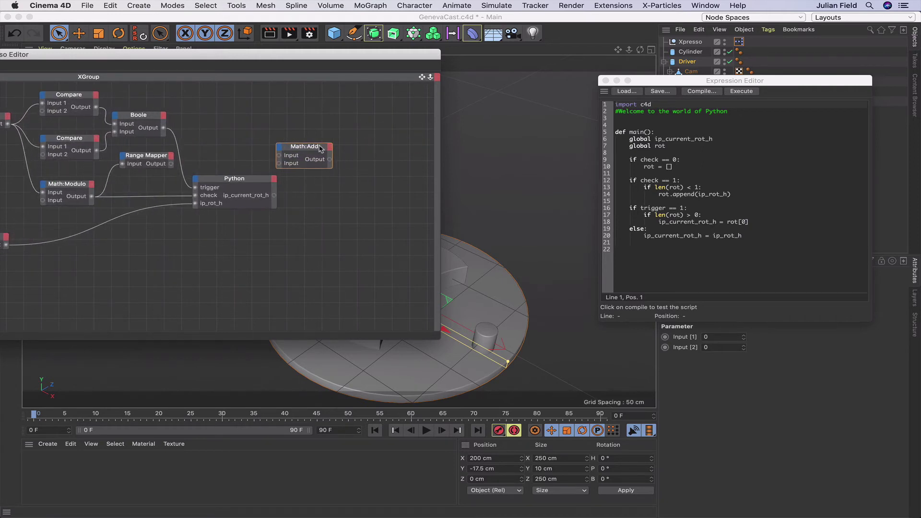
{"action": "left_click_drag", "start_coordinate": [315, 151], "coordinate": [365, 160]}
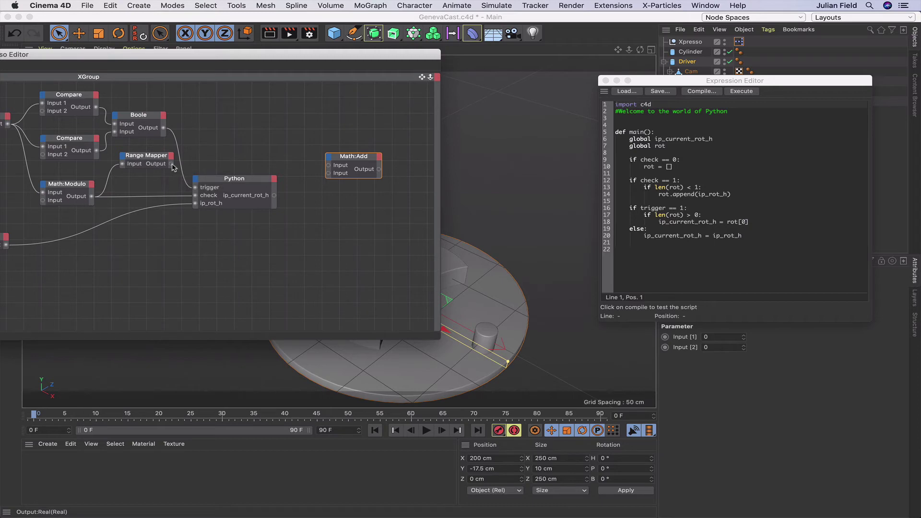
{"action": "left_click_drag", "start_coordinate": [172, 164], "coordinate": [330, 176]}
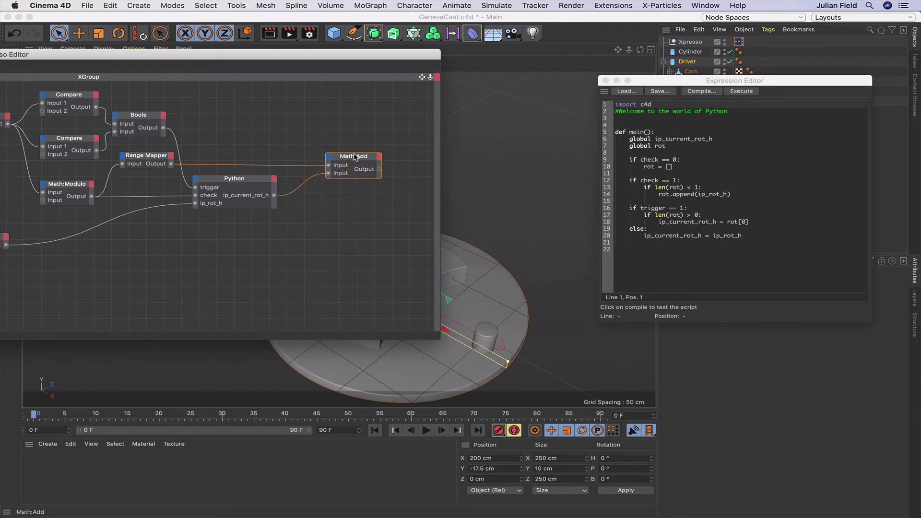
{"action": "left_click_drag", "start_coordinate": [355, 154], "coordinate": [352, 154]}
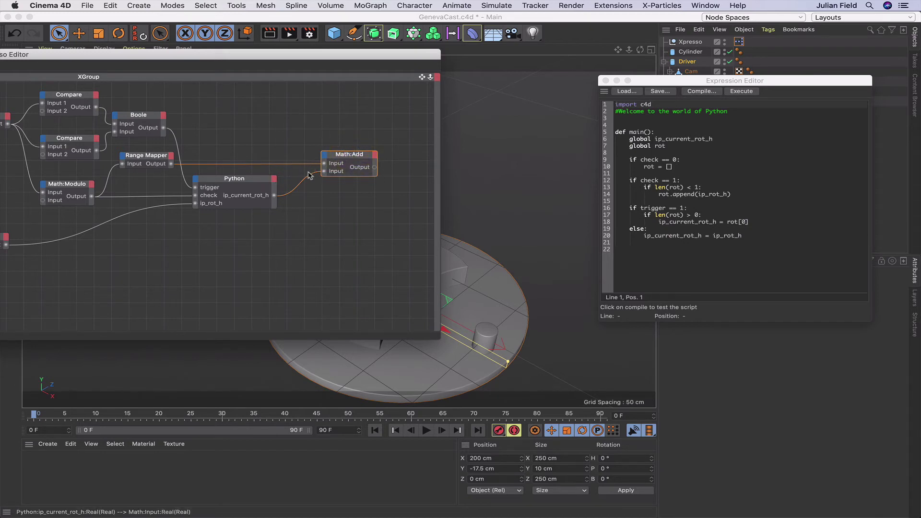
Add a Condition node to the graph and place it beyond the Math:Add node with room for wiring
{"action": "right_click", "coordinate": [320, 125]}
{"action": "mouse_move", "coordinate": [350, 126]}
{"action": "mouse_move", "coordinate": [403, 126]}
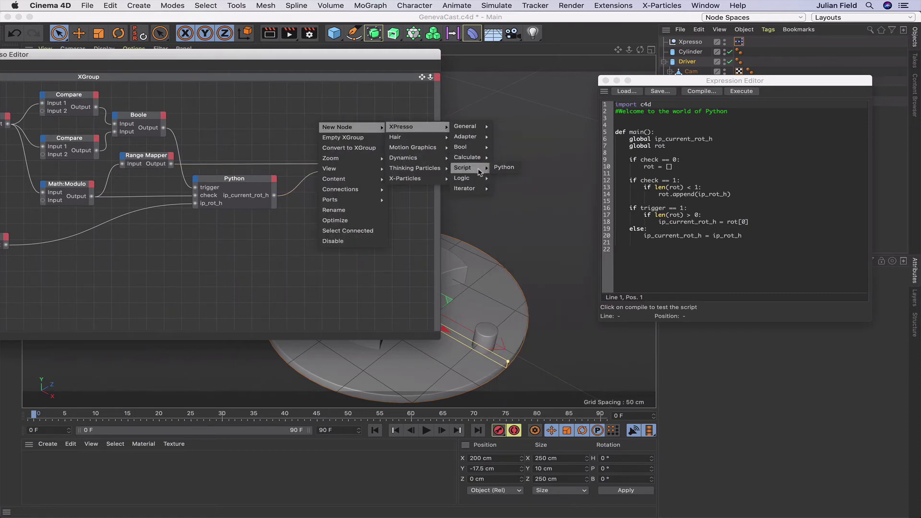
{"action": "mouse_move", "coordinate": [480, 180]}
{"action": "left_click", "coordinate": [508, 188]}
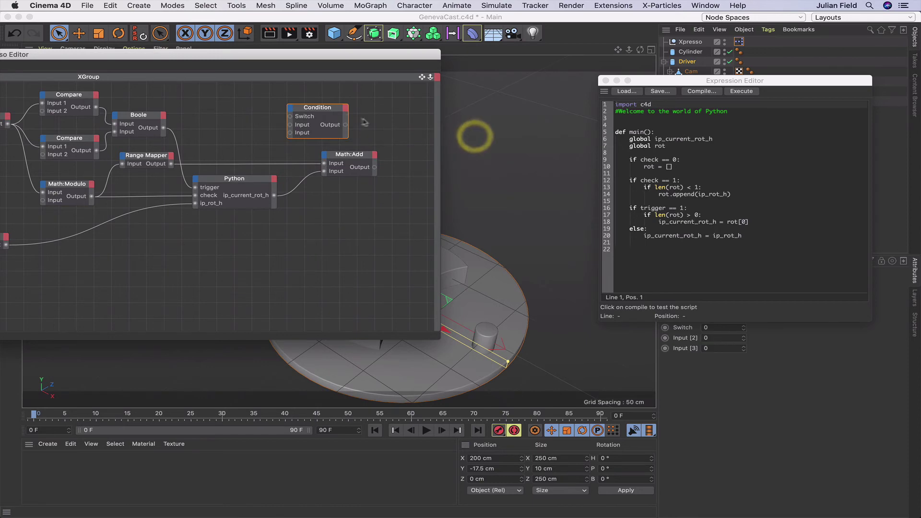
{"action": "left_click_drag", "start_coordinate": [325, 112], "coordinate": [369, 115]}
{"action": "left_click_drag", "start_coordinate": [422, 77], "coordinate": [543, 52]}
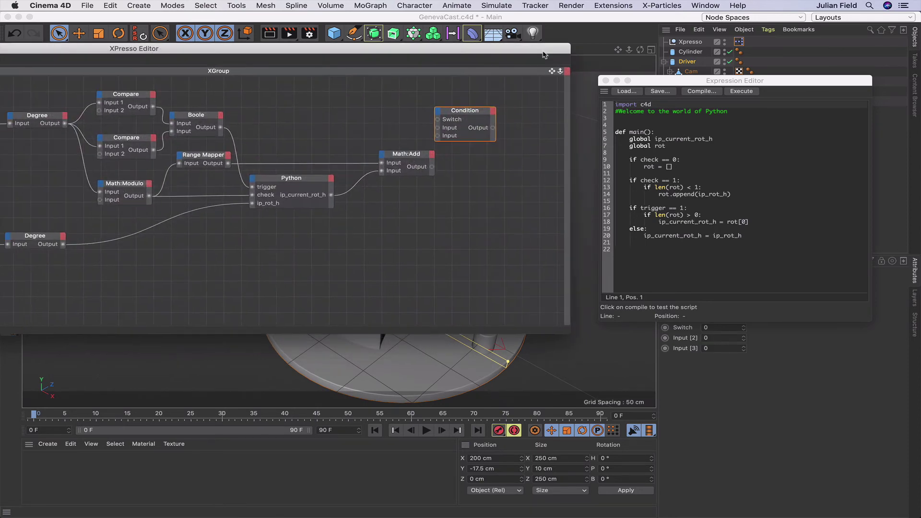
{"action": "left_click_drag", "start_coordinate": [479, 115], "coordinate": [512, 121]}
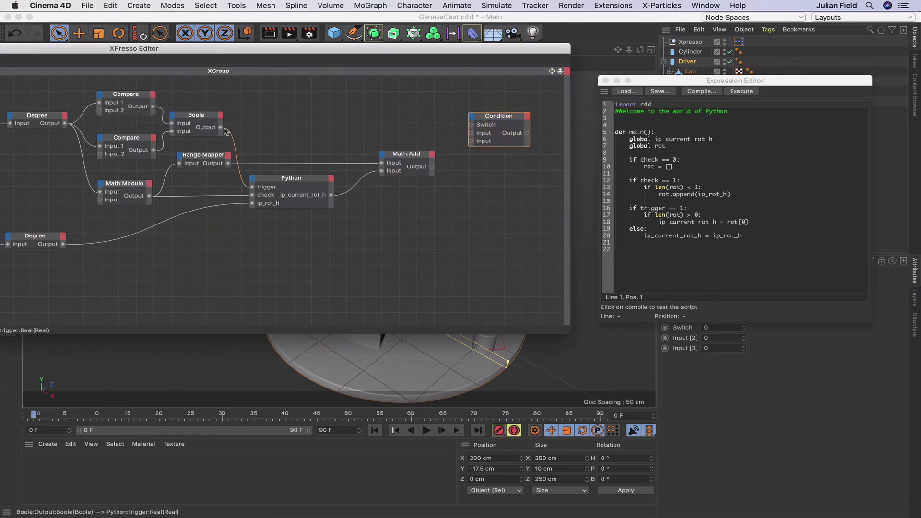
Wire the Condition node: Boole output to Switch, ip_current_rot_h to the first Input, and Math:Add output to the second Input
{"action": "left_click_drag", "start_coordinate": [254, 128], "coordinate": [502, 117]}
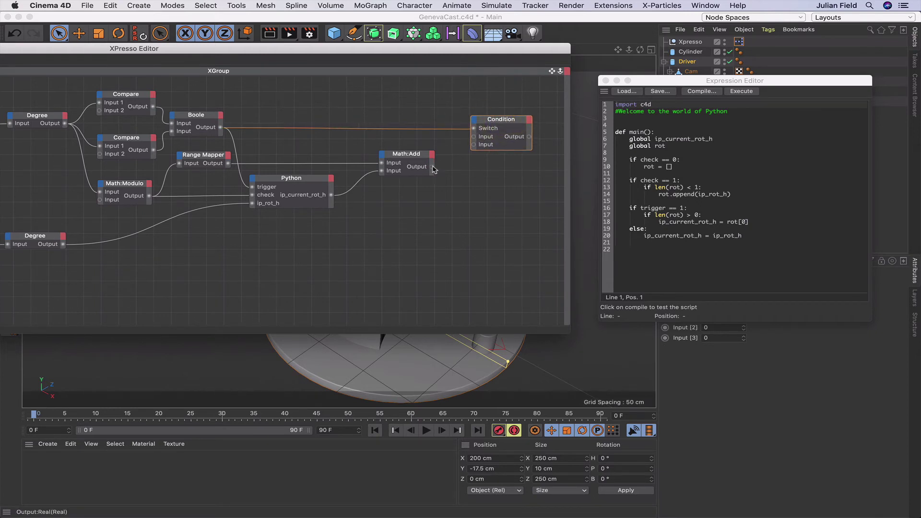
{"action": "left_click_drag", "start_coordinate": [474, 147], "coordinate": [474, 147]}
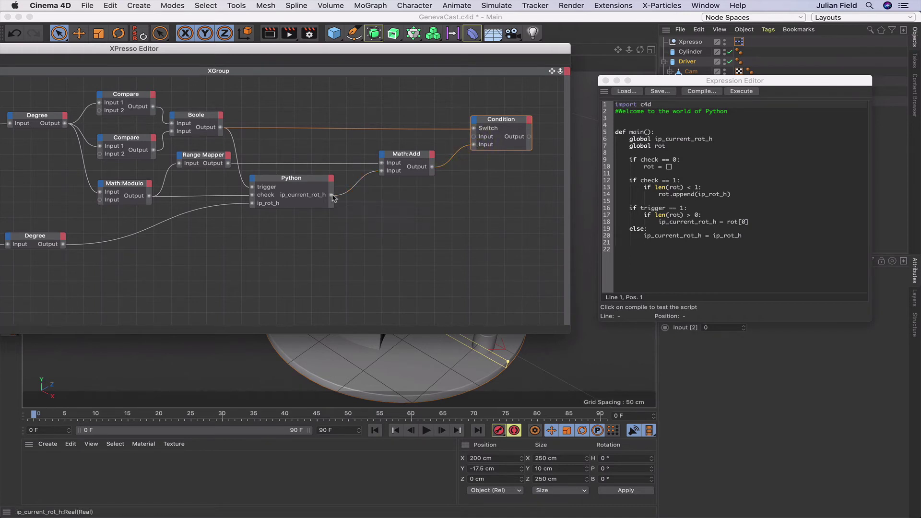
{"action": "left_click_drag", "start_coordinate": [415, 162], "coordinate": [474, 138]}
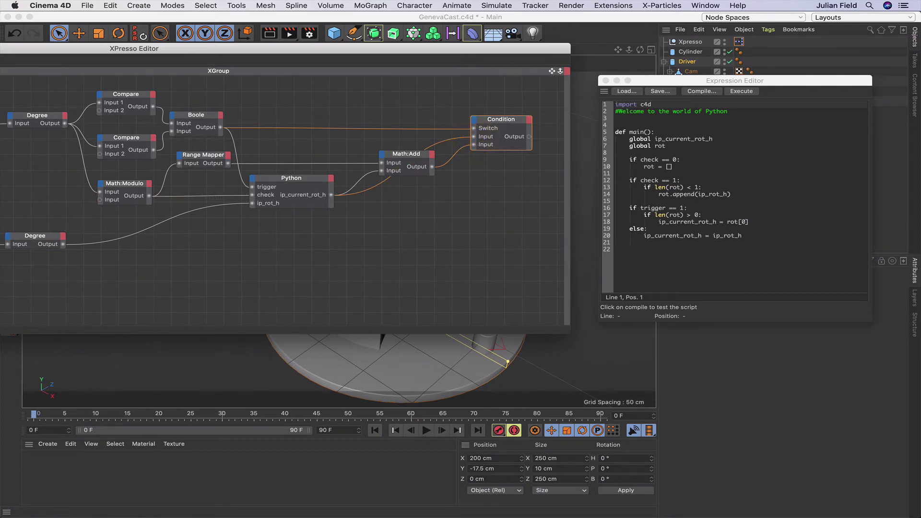
Add a Degree node after the Condition node and connect the Condition output to its input
{"action": "left_click_drag", "start_coordinate": [552, 71], "coordinate": [552, 73]}
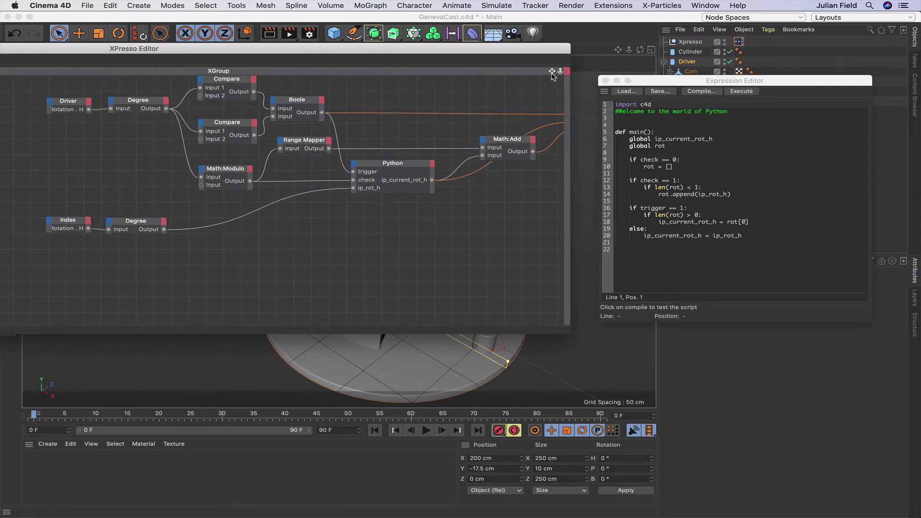
{"action": "left_click_drag", "start_coordinate": [552, 72], "coordinate": [552, 73]}
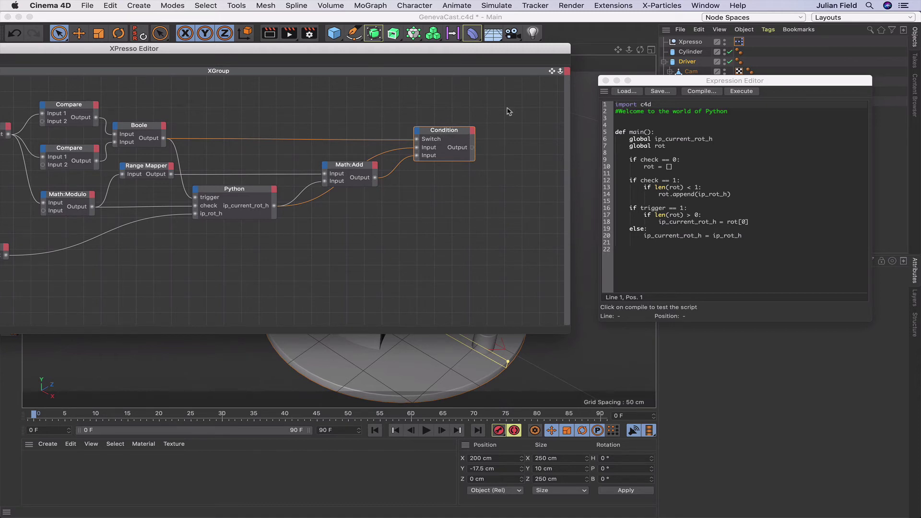
{"action": "left_click_drag", "start_coordinate": [551, 72], "coordinate": [459, 153]}
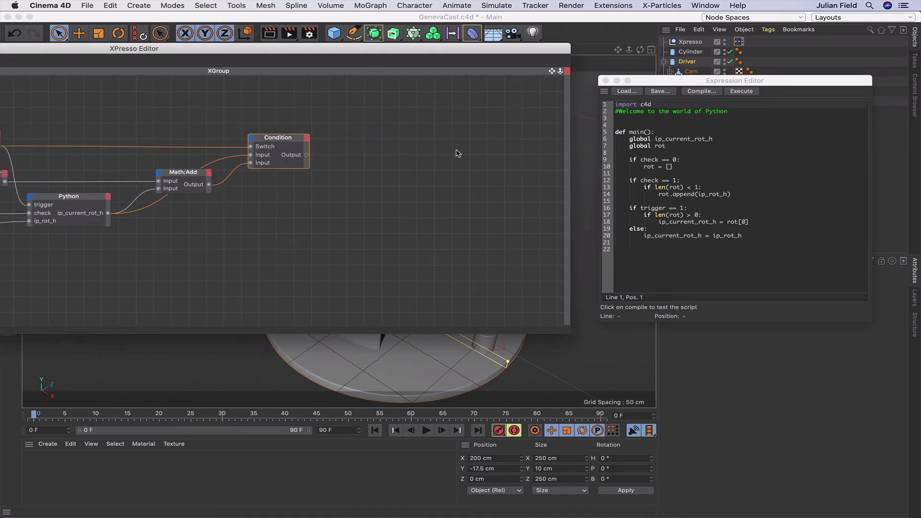
{"action": "right_click", "coordinate": [362, 174]}
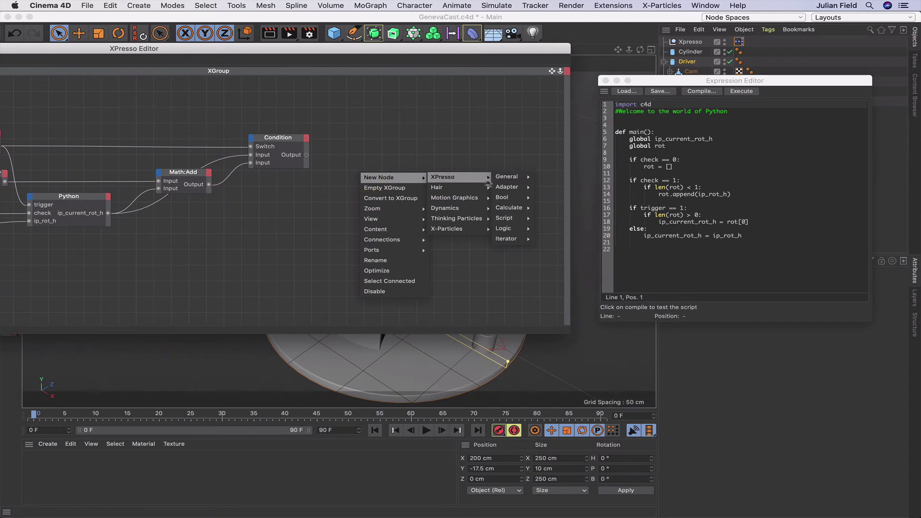
{"action": "mouse_move", "coordinate": [512, 200]}
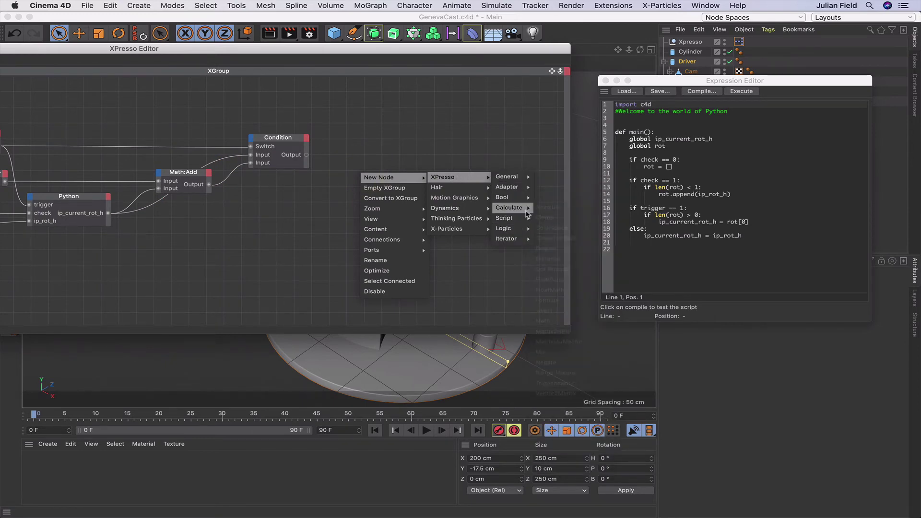
{"action": "left_click", "coordinate": [557, 249]}
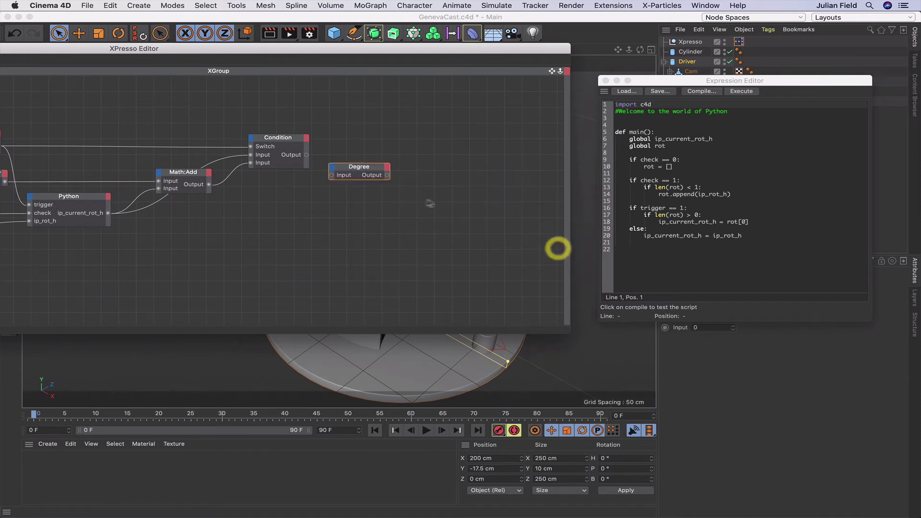
{"action": "left_click_drag", "start_coordinate": [374, 173], "coordinate": [376, 154]}
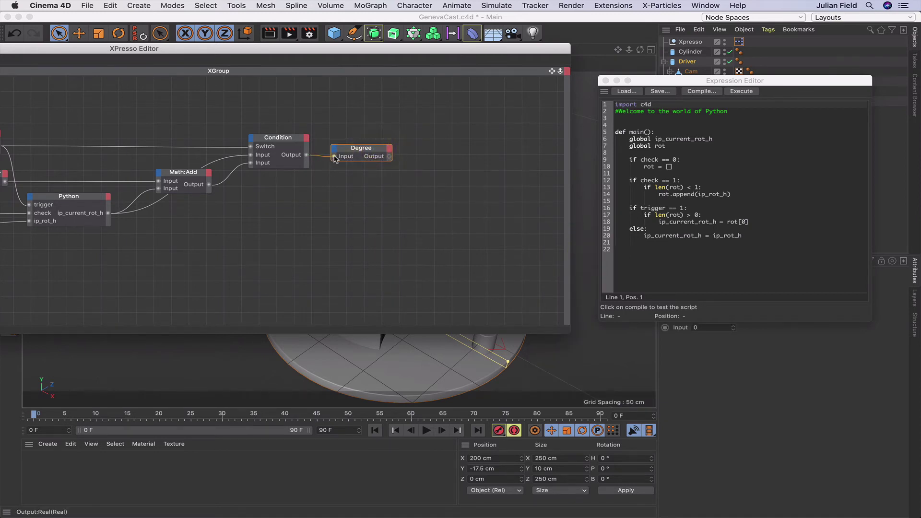
{"action": "left_click_drag", "start_coordinate": [335, 158], "coordinate": [331, 156]}
Move the Expression Editor off the node properties and set the Degree node's function to Degree to Radians
{"action": "left_click", "coordinate": [706, 81]}
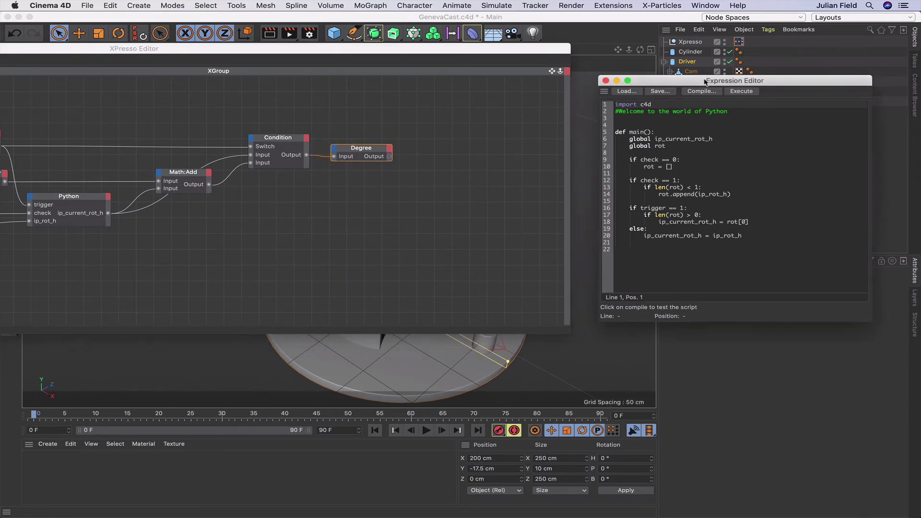
{"action": "left_click_drag", "start_coordinate": [705, 81], "coordinate": [755, 329]}
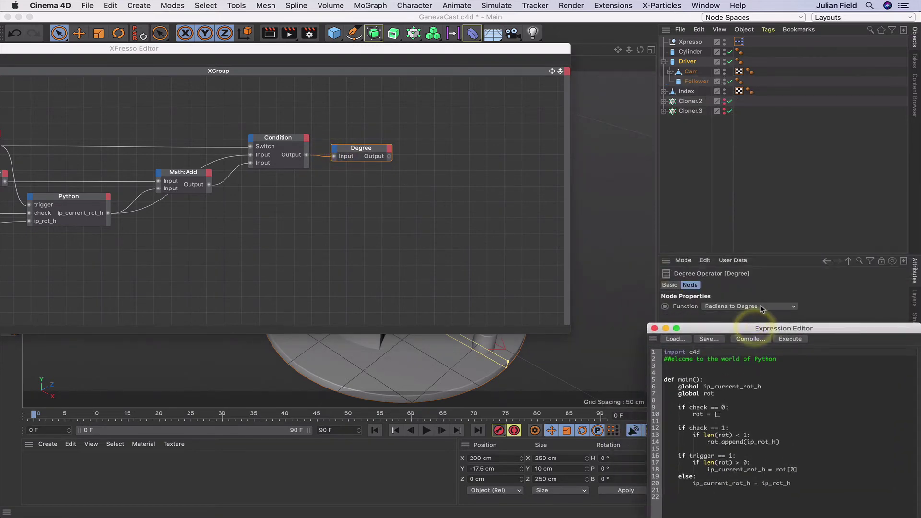
{"action": "left_click", "coordinate": [763, 307]}
{"action": "left_click", "coordinate": [759, 327]}
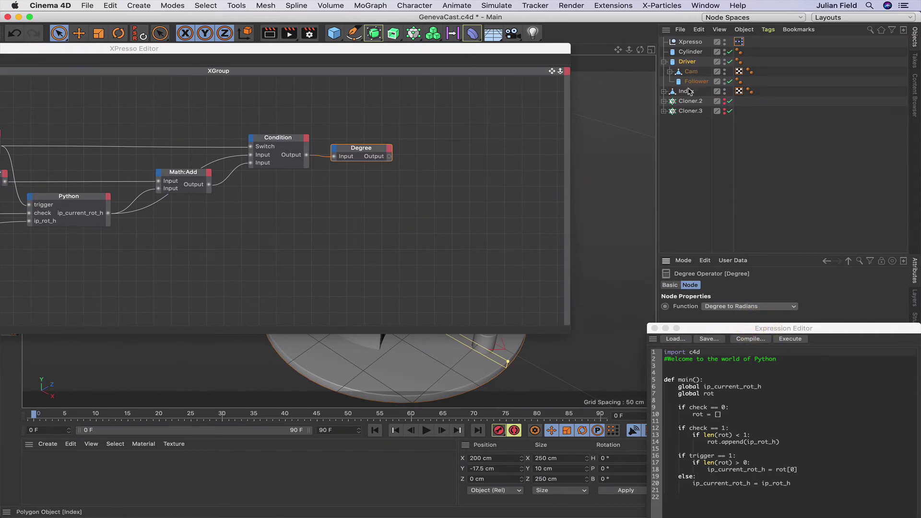
Add the Index object to the graph as a node after Degree and give it a Rotation . H input port
{"action": "left_click_drag", "start_coordinate": [690, 91], "coordinate": [430, 158]}
{"action": "left_click", "coordinate": [415, 162]}
{"action": "mouse_move", "coordinate": [436, 181]}
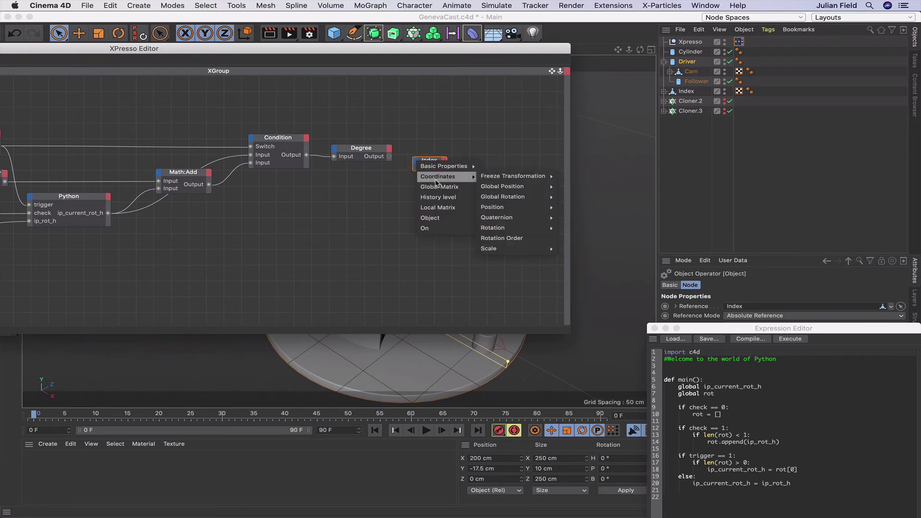
{"action": "mouse_move", "coordinate": [528, 228]}
{"action": "left_click", "coordinate": [571, 238]}
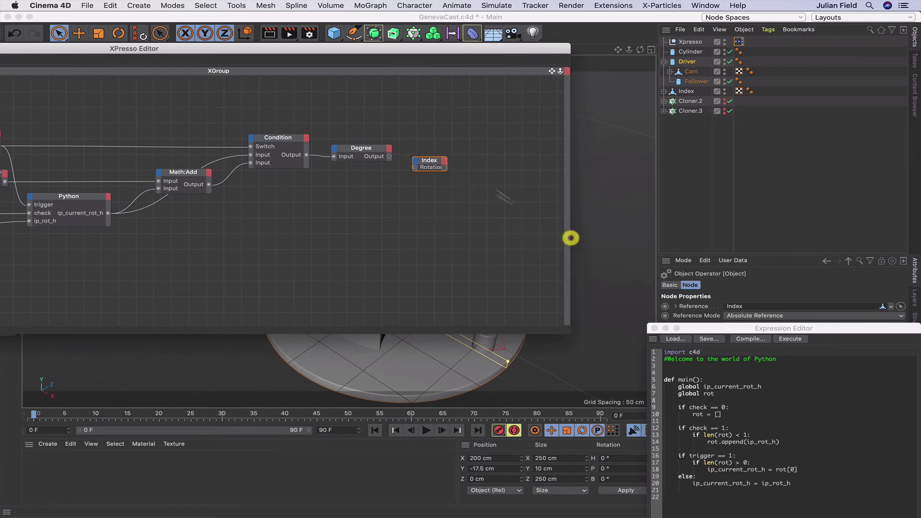
Align the Index node with the Degree node and connect the Degree output to Rotation . H
{"action": "left_click_drag", "start_coordinate": [431, 163], "coordinate": [390, 157]}
{"action": "left_click", "coordinate": [383, 154]}
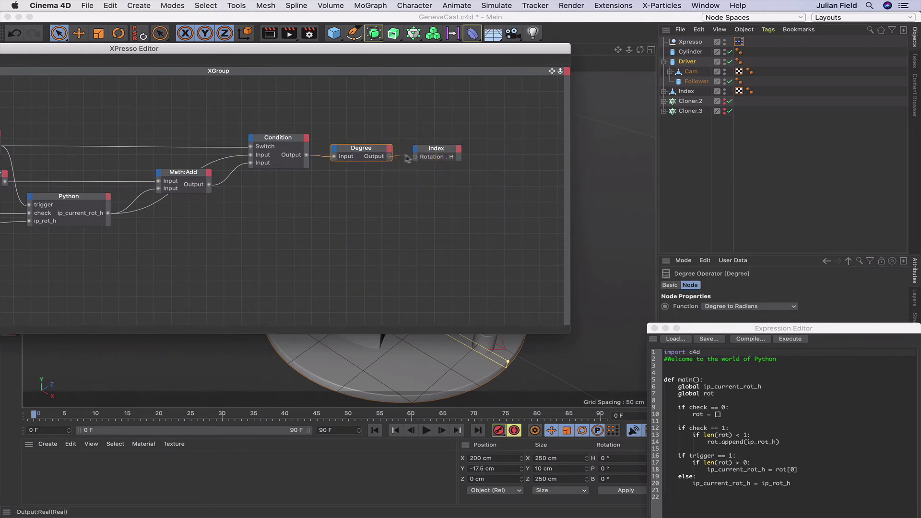
{"action": "left_click", "coordinate": [416, 158]}
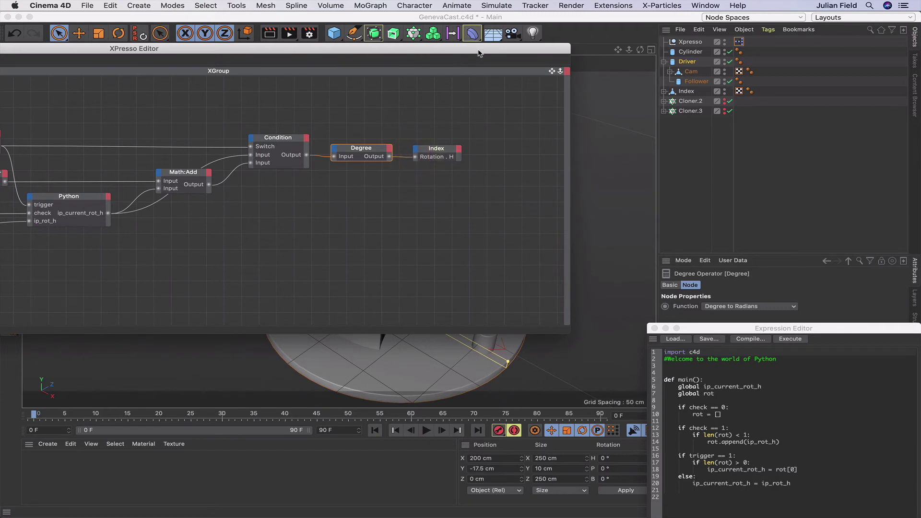
Close the Python Expression Editor and move the XPresso Editor aside to uncover the model
{"action": "left_click_drag", "start_coordinate": [482, 51], "coordinate": [85, 192]}
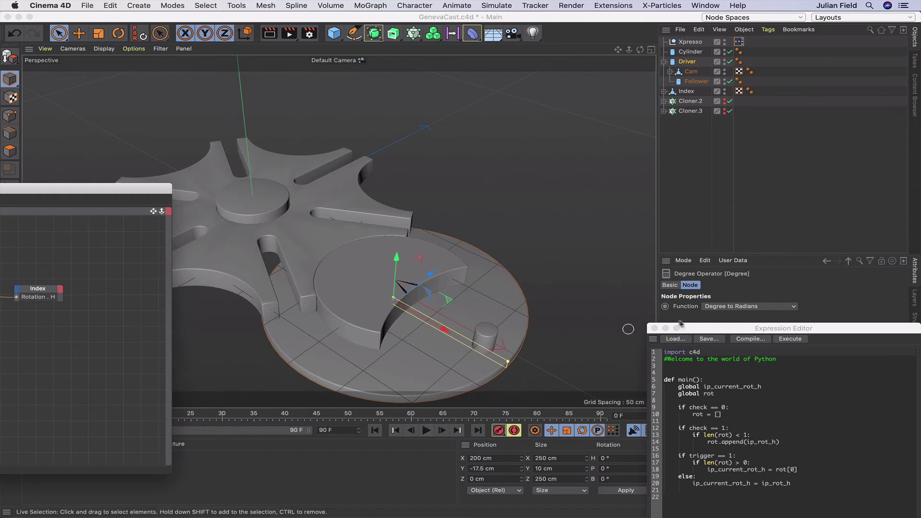
{"action": "left_click", "coordinate": [653, 329]}
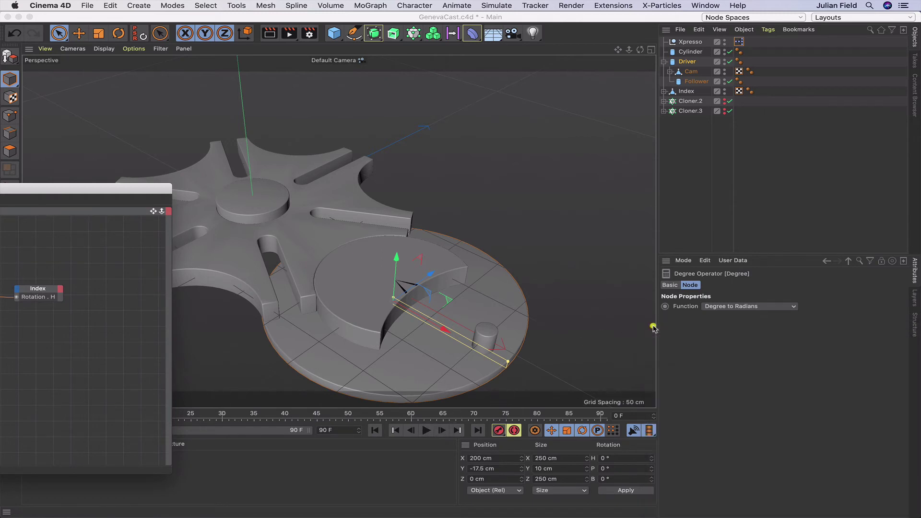
{"action": "left_click_drag", "start_coordinate": [144, 195], "coordinate": [83, 40]}
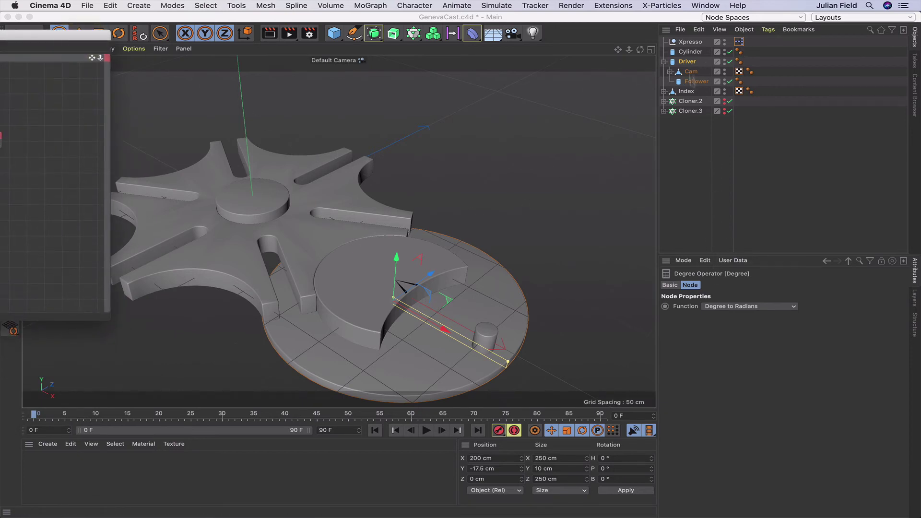
Select the Driver object and set the animation length to 1800 frames
{"action": "left_click", "coordinate": [689, 61]}
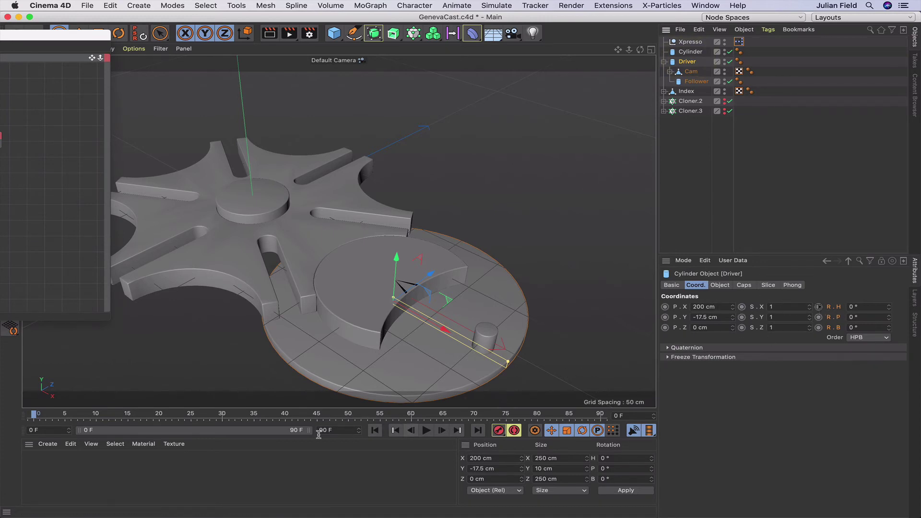
{"action": "type", "text": "1800"}
{"action": "key", "text": "Return"}
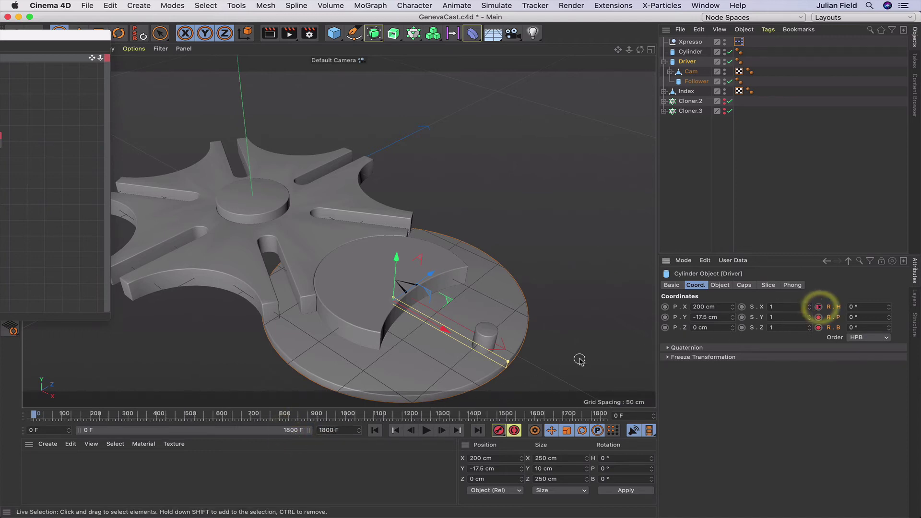
Clear the Driver's pitch and bank rotation keys at frame 0, keeping a keyframe only on R . H at 0°
{"action": "left_click", "coordinate": [818, 308]}
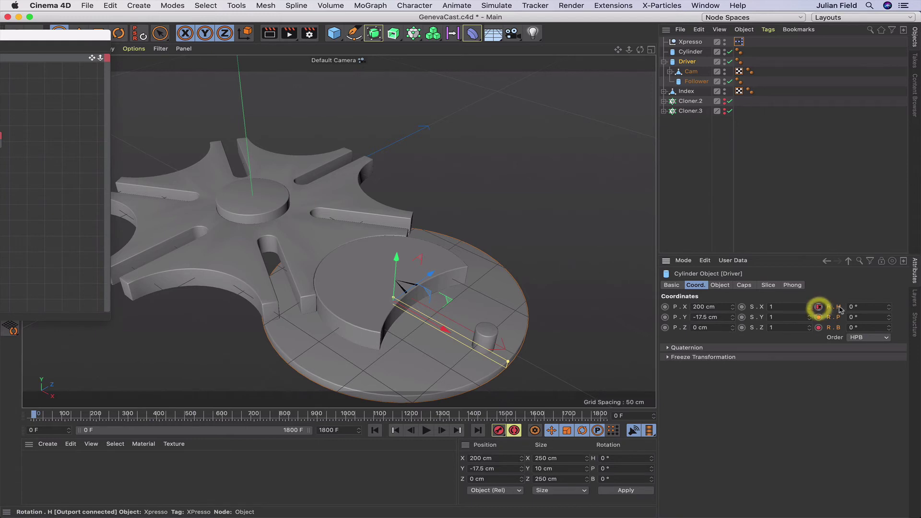
{"action": "left_click", "coordinate": [819, 327]}
{"action": "left_click", "coordinate": [819, 317]}
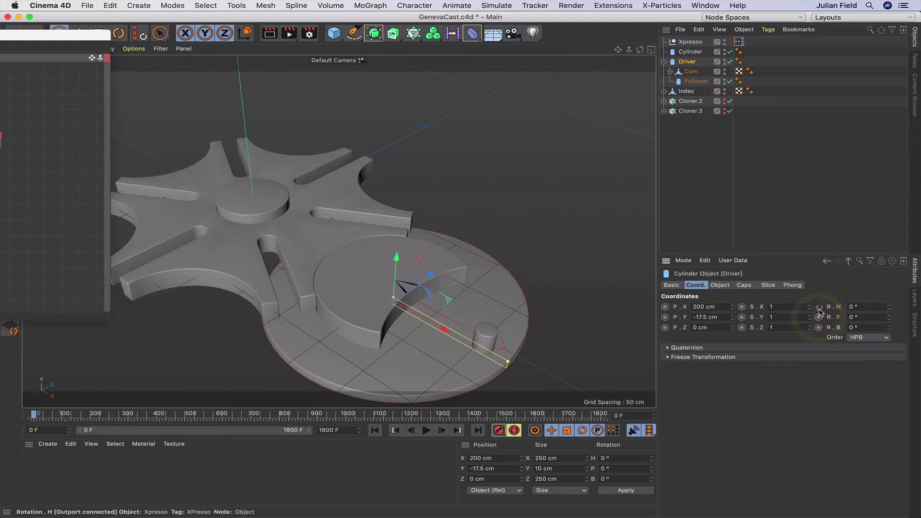
{"action": "left_click", "coordinate": [819, 307]}
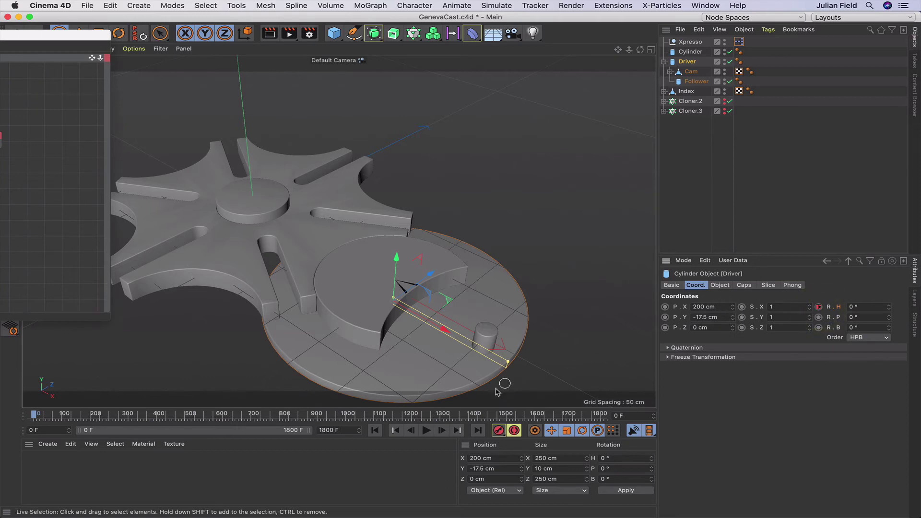
Set the Driver's R . H to 18000° at frame 1800 and record a keyframe for it
{"action": "left_click", "coordinate": [477, 431]}
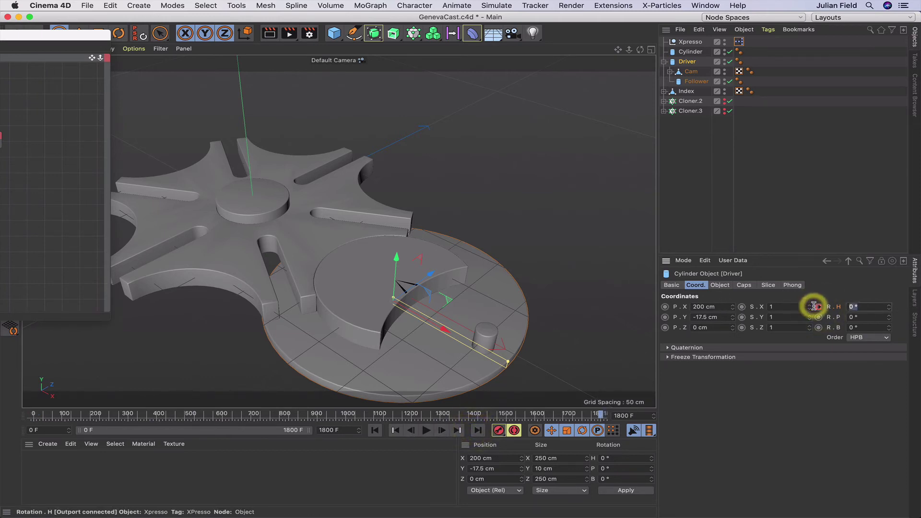
{"action": "type", "text": "5"}
{"action": "key", "text": "Return"}
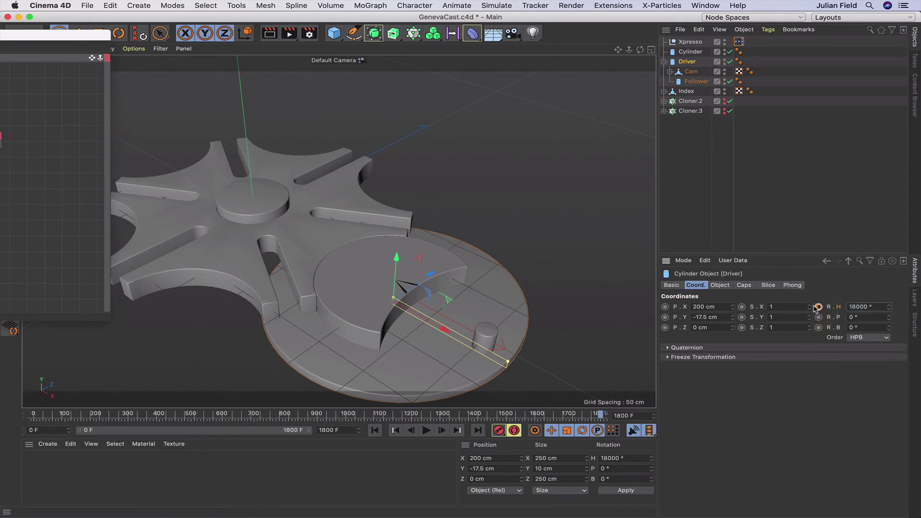
{"action": "left_click", "coordinate": [819, 307]}
Show the F-curve of the Driver's Rotation . H, set both of its keys to linear interpolation, and close the timeline
{"action": "right_click", "coordinate": [821, 310]}
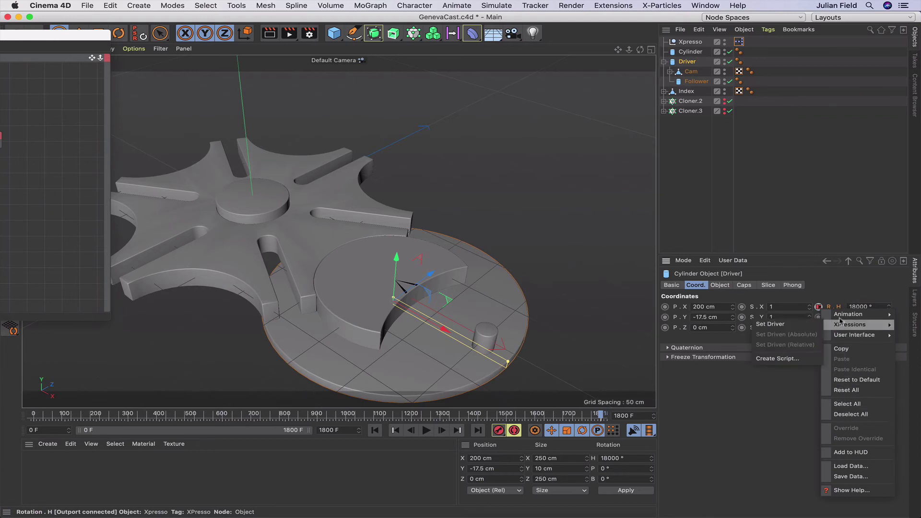
{"action": "mouse_move", "coordinate": [859, 314]}
{"action": "left_click", "coordinate": [768, 413]}
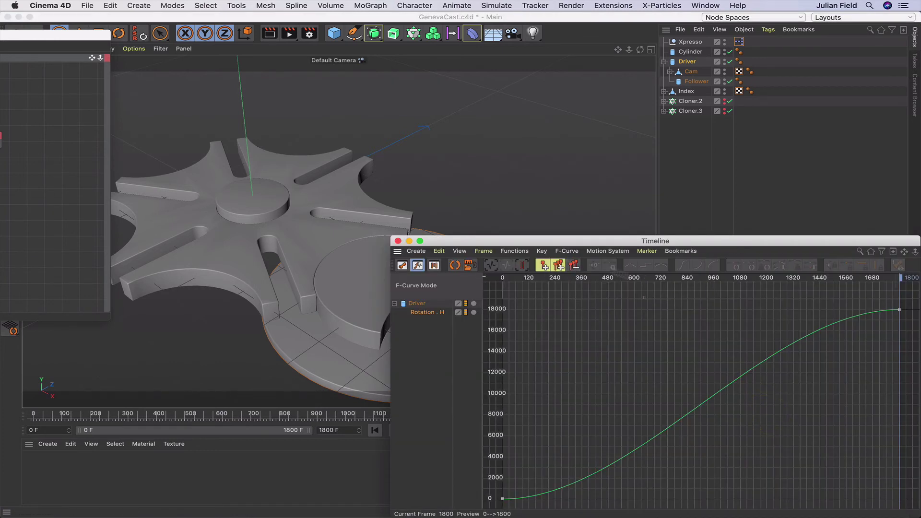
{"action": "left_click", "coordinate": [900, 310]}
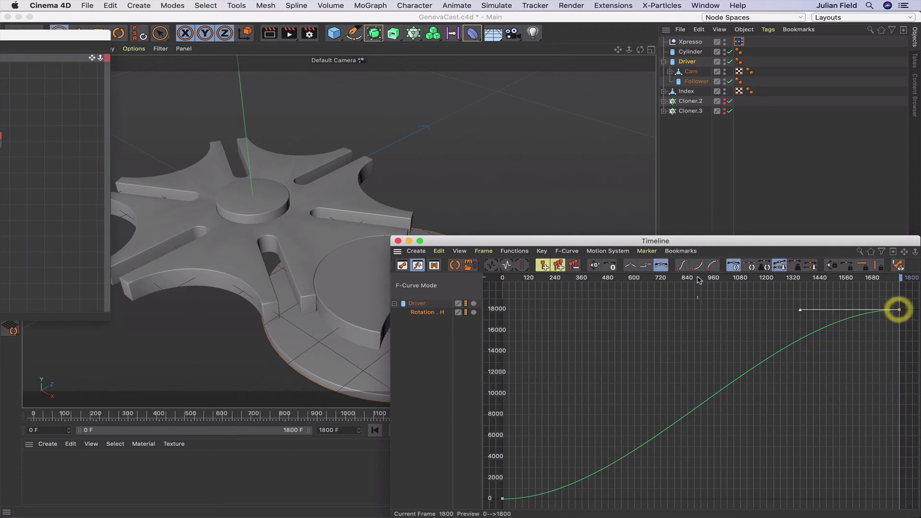
{"action": "left_click", "coordinate": [630, 266]}
{"action": "left_click", "coordinate": [629, 266]}
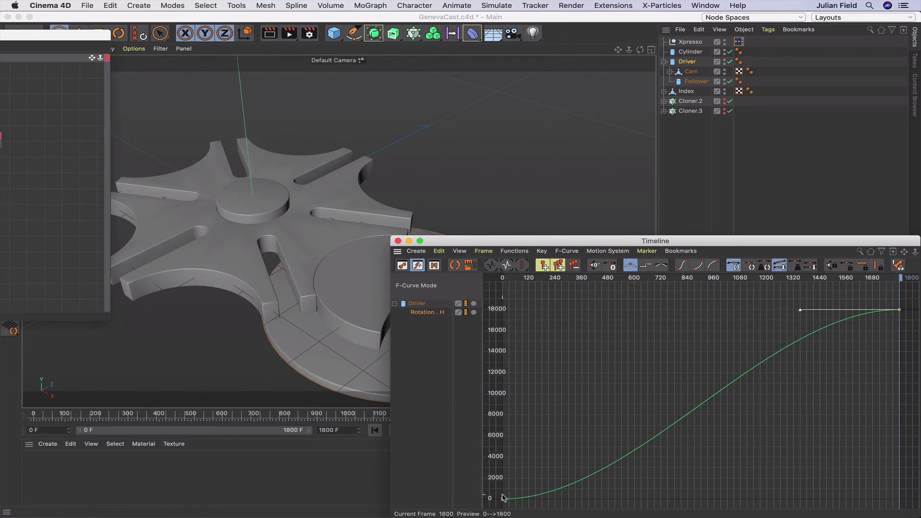
{"action": "left_click", "coordinate": [503, 499], "text": "shift"}
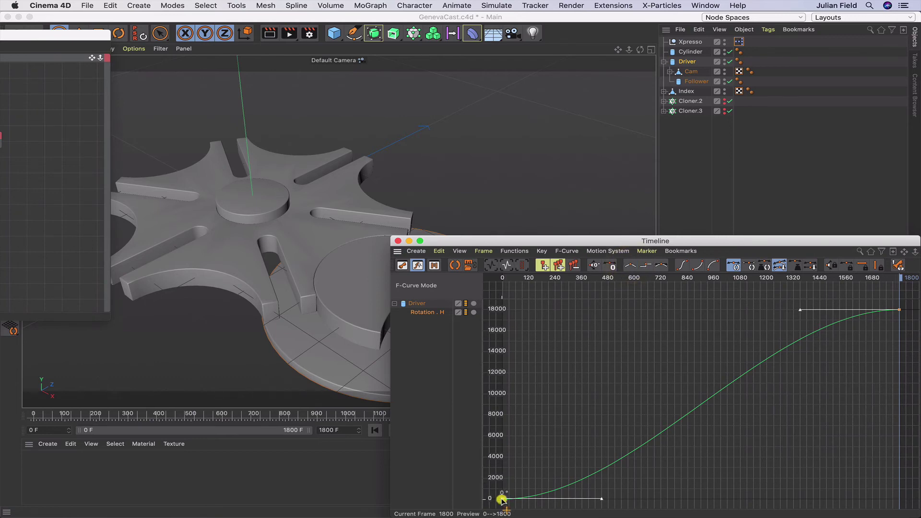
{"action": "left_click", "coordinate": [629, 267]}
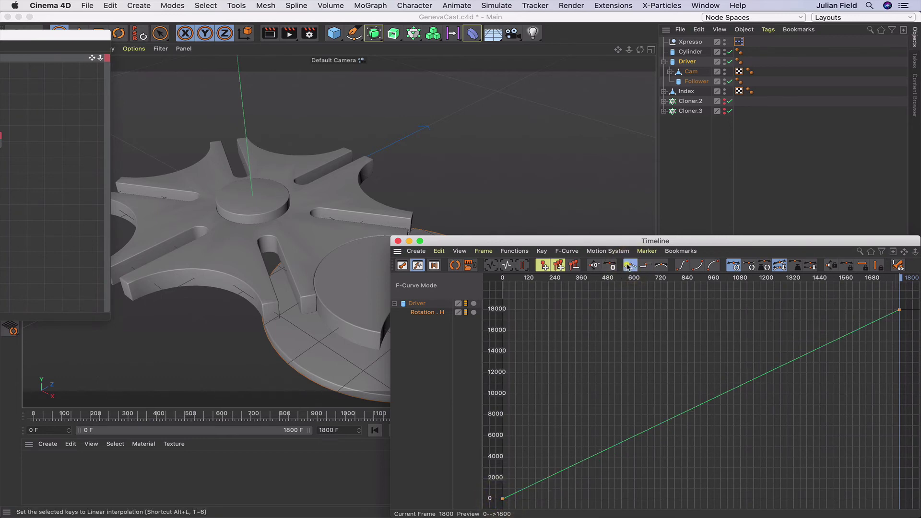
{"action": "left_click", "coordinate": [397, 241]}
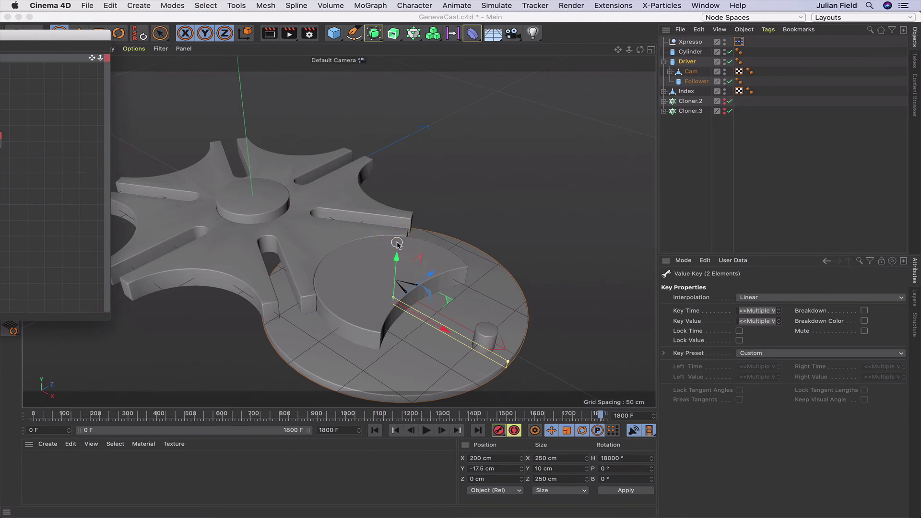
Play the animation from the first frame to check the Driver and Index motion, and return to frame 0
{"action": "left_click", "coordinate": [377, 430]}
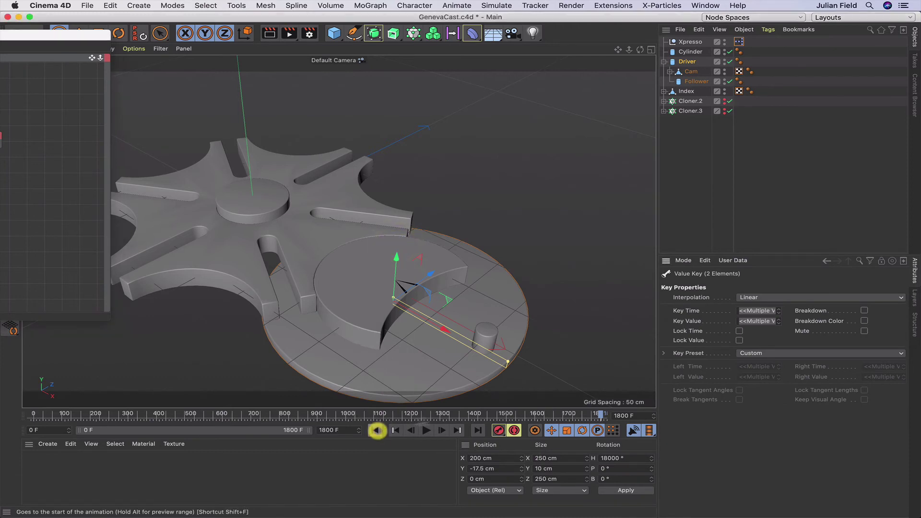
{"action": "left_click", "coordinate": [425, 432]}
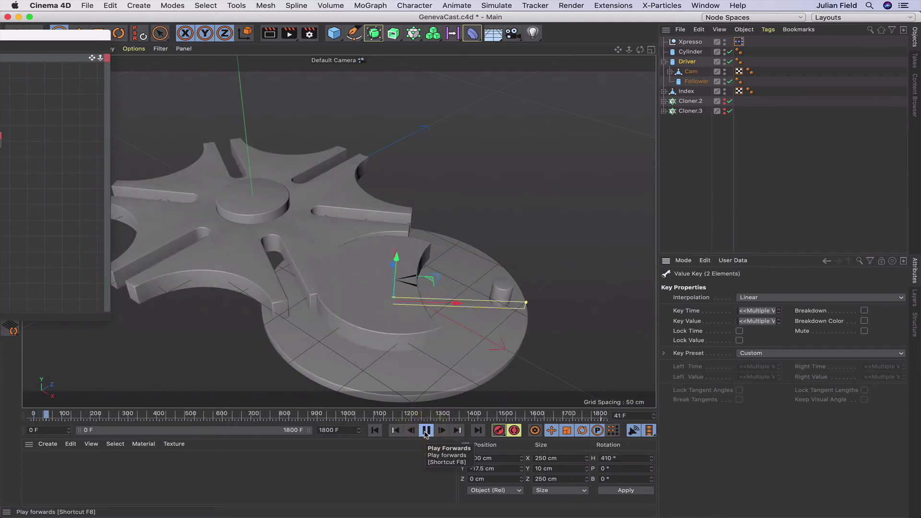
{"action": "left_click", "coordinate": [426, 432]}
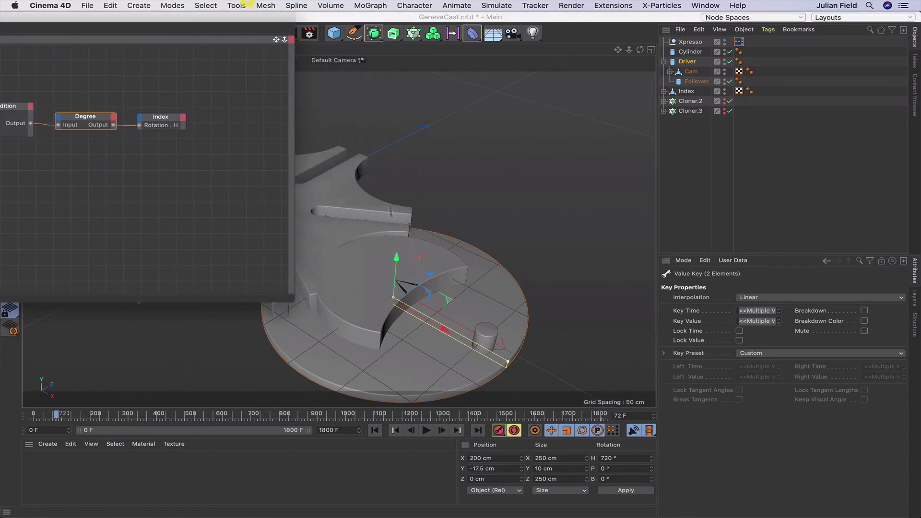
{"action": "left_click", "coordinate": [375, 430]}
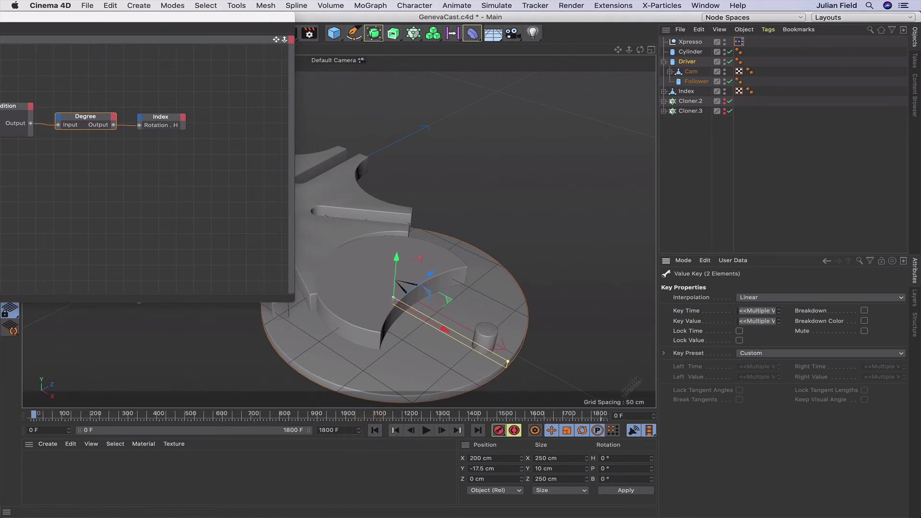
Reset the Index object's heading rotation to 0°
{"action": "left_click", "coordinate": [689, 91]}
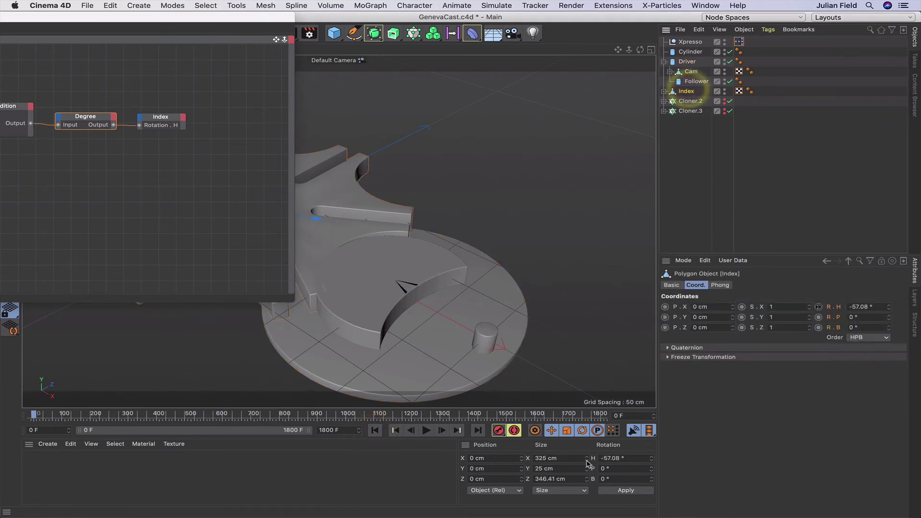
{"action": "left_click", "coordinate": [624, 459]}
{"action": "type", "text": "0"}
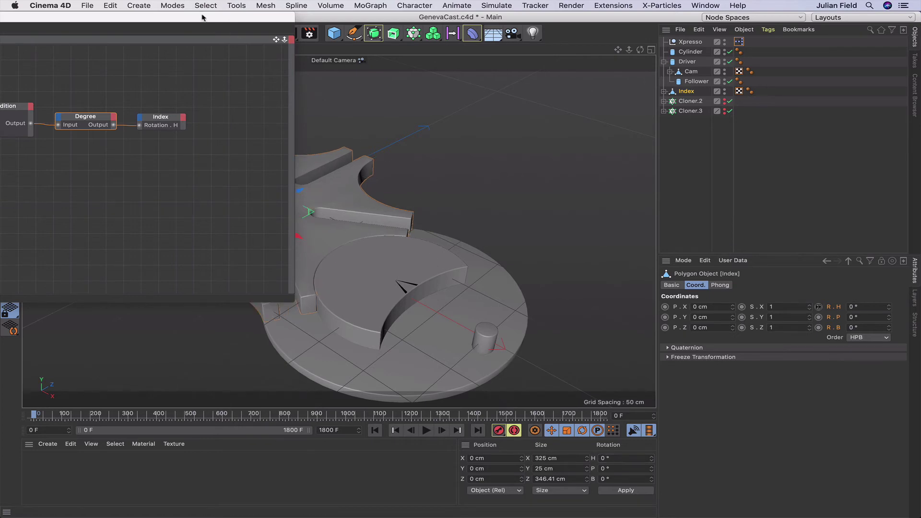
Show the Range Mapper node's parameters and move the XPresso Editor aside to uncover the viewport and attributes
{"action": "left_click_drag", "start_coordinate": [202, 18], "coordinate": [608, 12]}
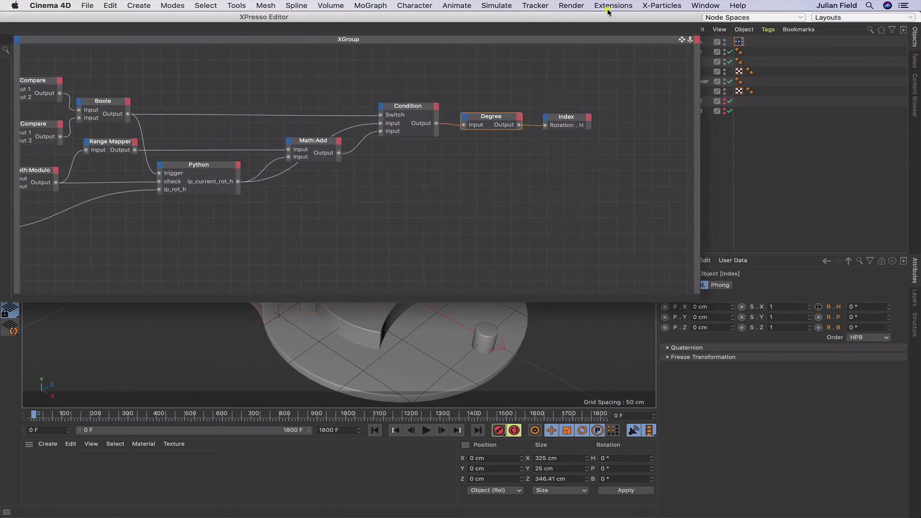
{"action": "left_click", "coordinate": [119, 146]}
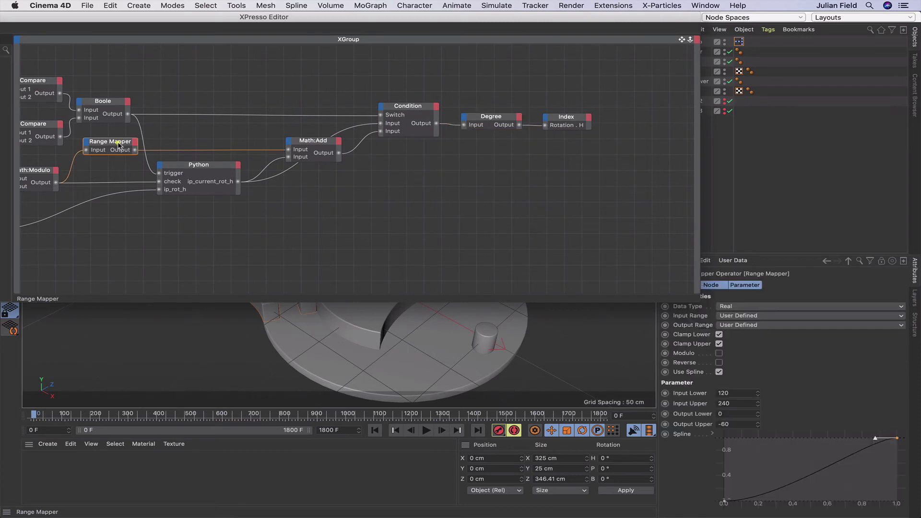
{"action": "left_click_drag", "start_coordinate": [616, 22], "coordinate": [284, 5]}
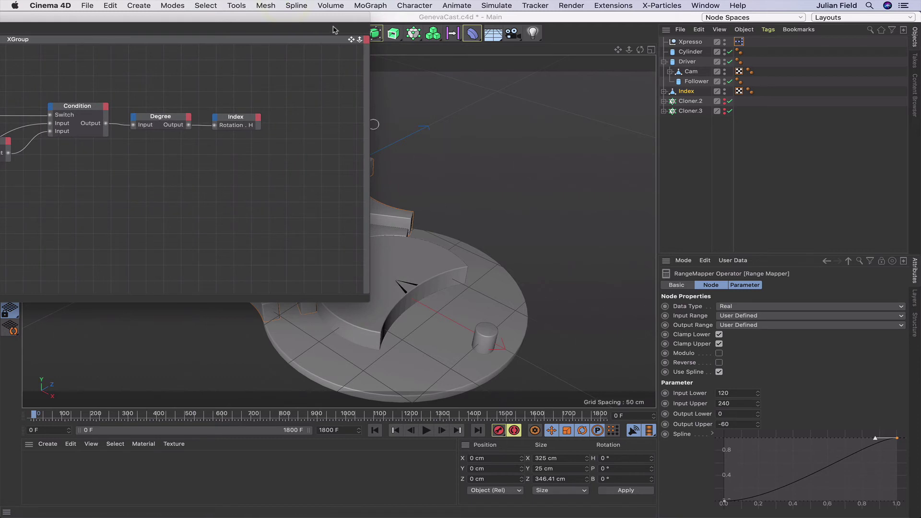
{"action": "left_click_drag", "start_coordinate": [276, 24], "coordinate": [80, 9]}
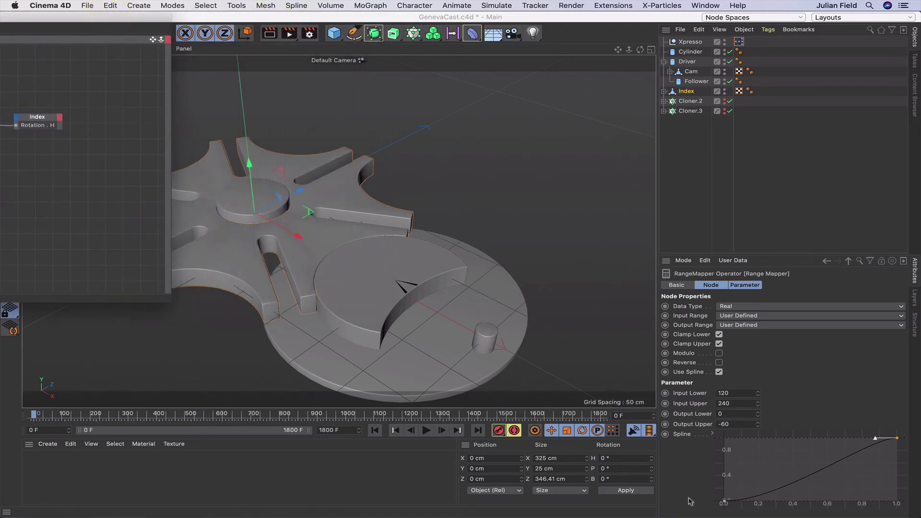
Set Tangent Right X of the Range Mapper spline's start point to 0.375
{"action": "left_click", "coordinate": [725, 503]}
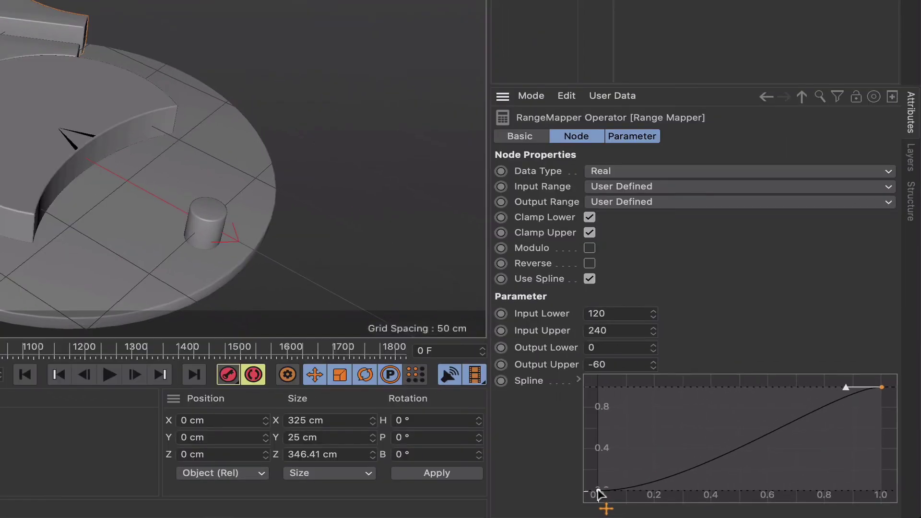
{"action": "left_click", "coordinate": [598, 490]}
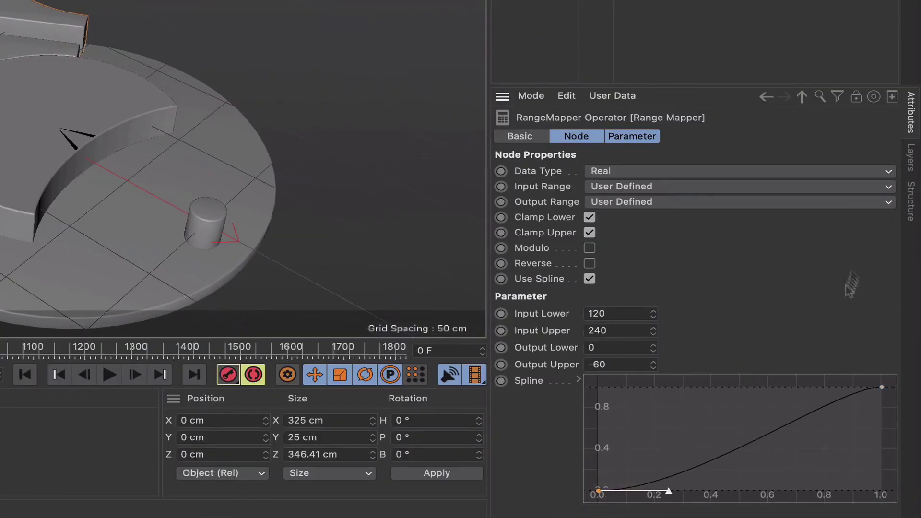
{"action": "left_click", "coordinate": [579, 382]}
{"action": "scroll", "coordinate": [701, 335], "scroll_direction": "down", "scroll_amount": 5}
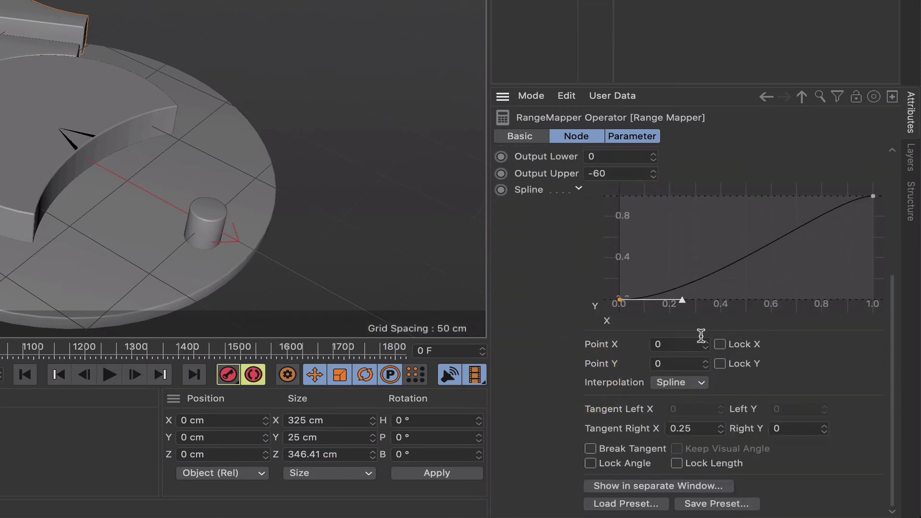
{"action": "double_click", "coordinate": [674, 428]}
{"action": "type", "text": "0375"}
{"action": "key", "text": "Return"}
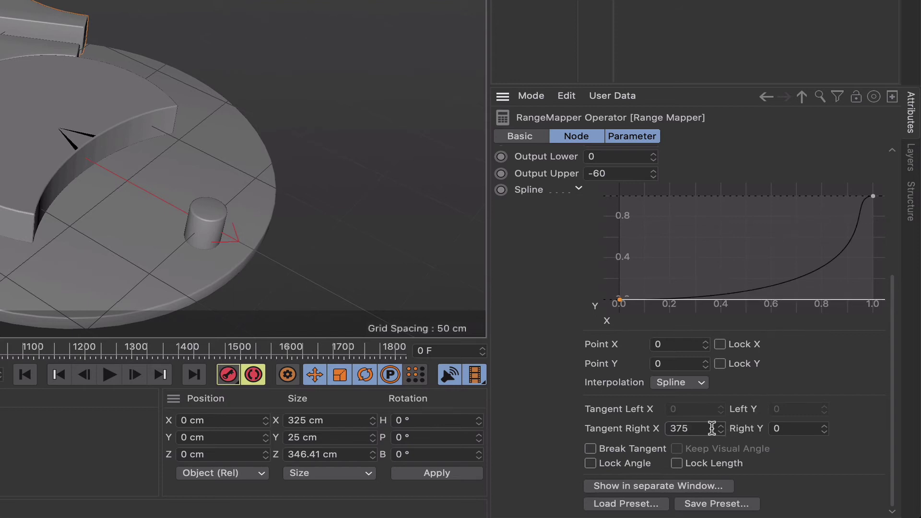
{"action": "left_click", "coordinate": [675, 428]}
{"action": "type", "text": "0."}
{"action": "key", "text": "Return"}
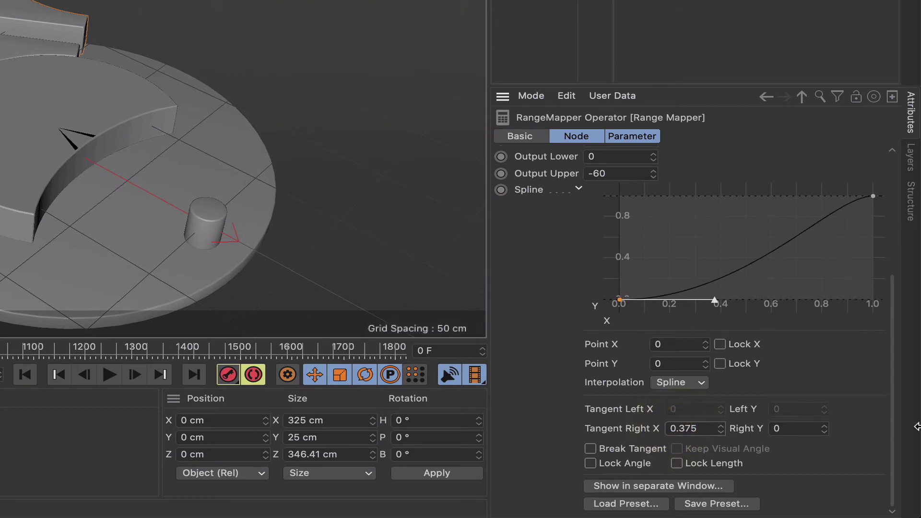
Lengthen the left tangent of the Range Mapper spline's end point through its Tangent Left X value
{"action": "left_click", "coordinate": [873, 196]}
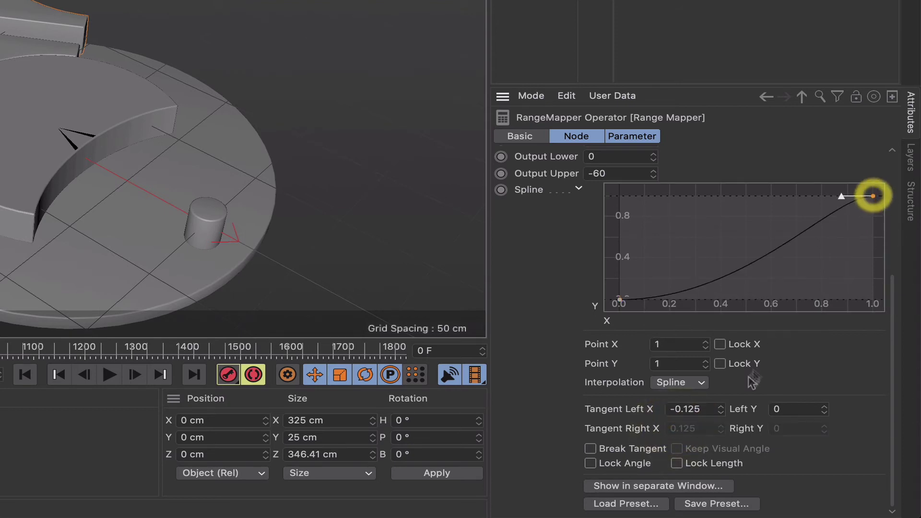
{"action": "double_click", "coordinate": [706, 409]}
{"action": "key", "text": "BackSpace"}
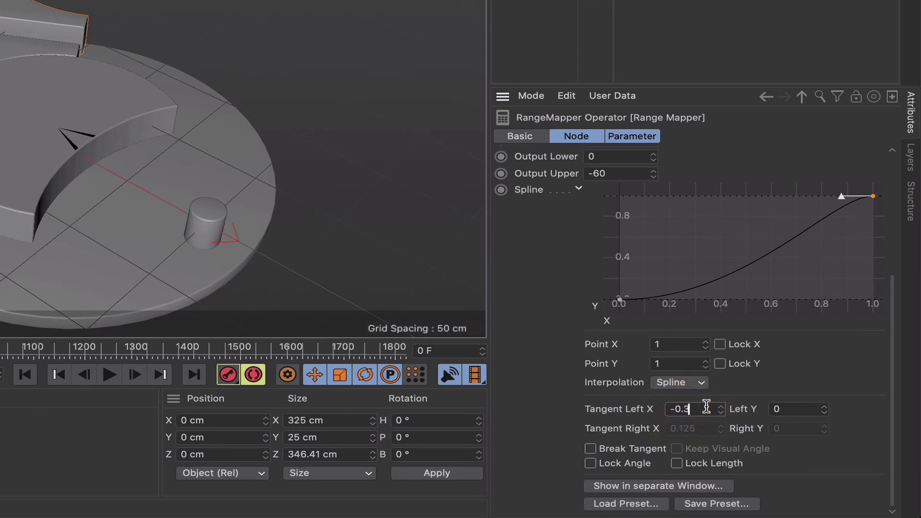
{"action": "key", "text": "Return"}
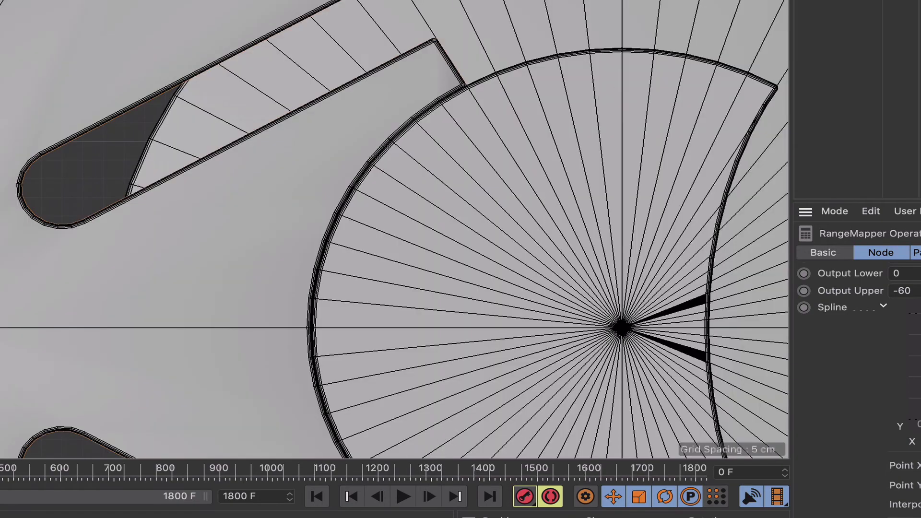
Advance the animation frame by frame from frame 0 to 27 in the top view, examining the Follower's fit in the Index slot
{"action": "scroll", "coordinate": [256, 162], "scroll_direction": "down", "scroll_amount": 5}
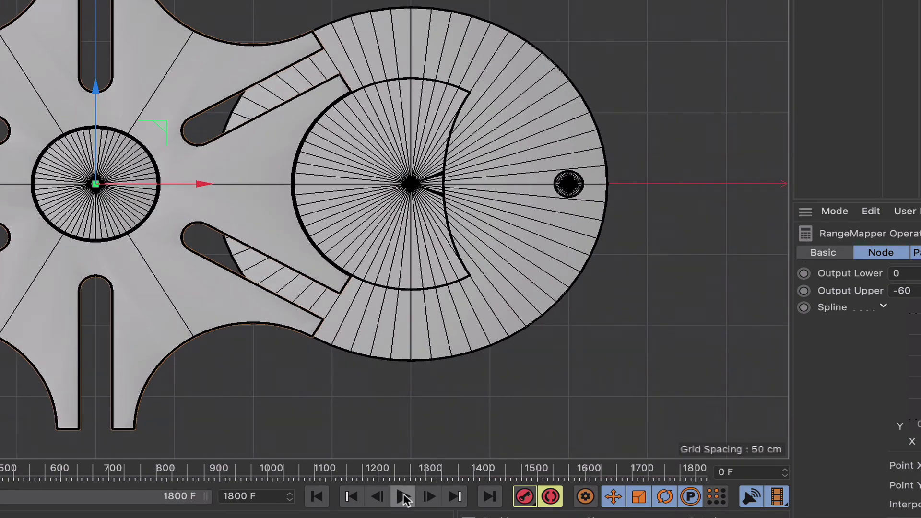
{"action": "left_click", "coordinate": [429, 497]}
{"action": "left_click", "coordinate": [429, 496]}
{"action": "left_click", "coordinate": [429, 497]}
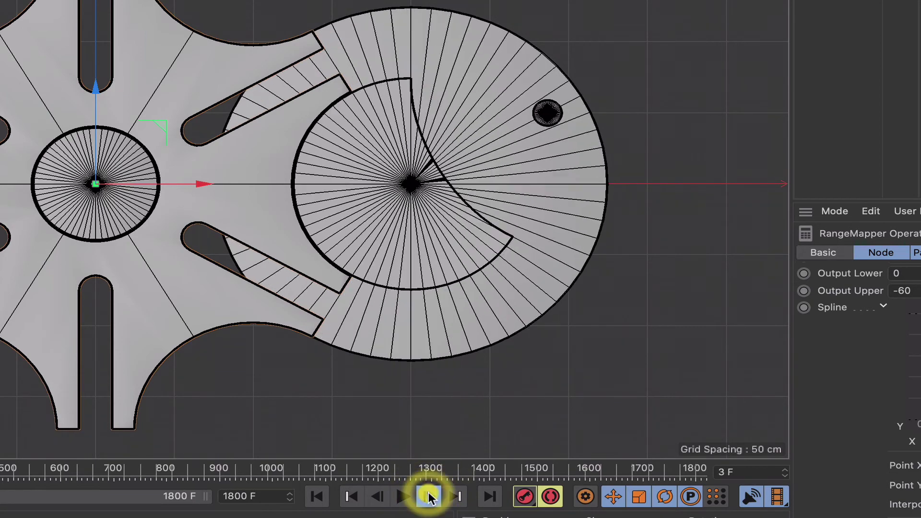
{"action": "left_click", "coordinate": [429, 497]}
{"action": "left_click", "coordinate": [429, 496]}
{"action": "left_click", "coordinate": [429, 497]}
{"action": "left_click", "coordinate": [429, 497]}
{"action": "left_click", "coordinate": [429, 497]}
{"action": "left_click", "coordinate": [429, 497]}
{"action": "left_click", "coordinate": [429, 497]}
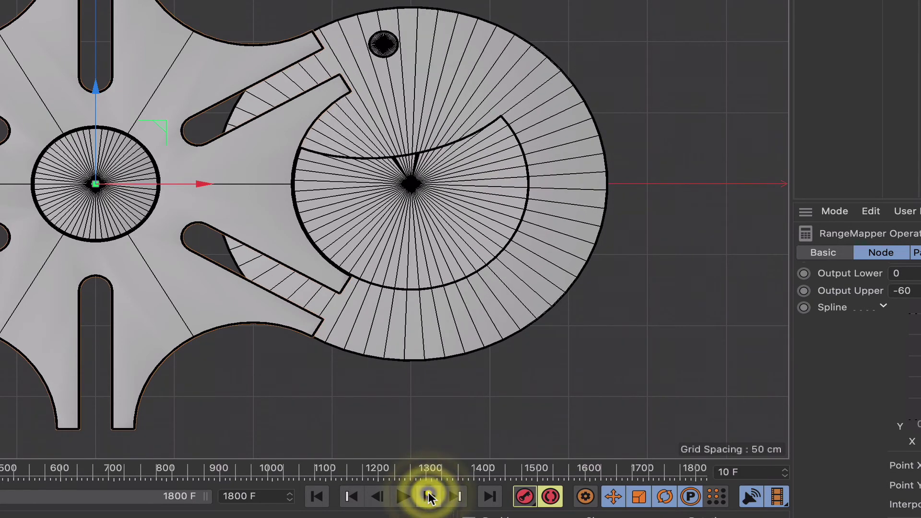
{"action": "left_click", "coordinate": [429, 496]}
{"action": "left_click", "coordinate": [429, 497]}
{"action": "left_click", "coordinate": [429, 496]}
{"action": "left_click", "coordinate": [429, 497]}
{"action": "left_click", "coordinate": [429, 497]}
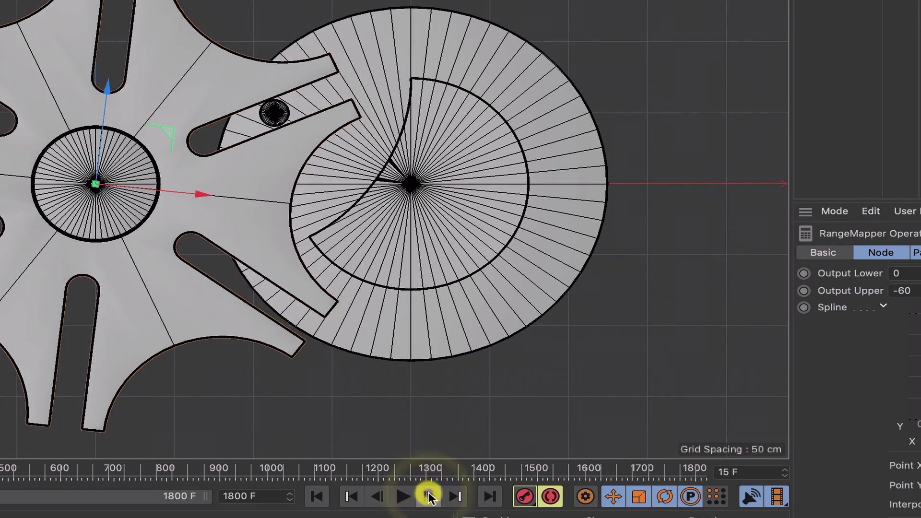
{"action": "left_click", "coordinate": [429, 496]}
{"action": "left_click", "coordinate": [429, 497]}
{"action": "left_click", "coordinate": [429, 497]}
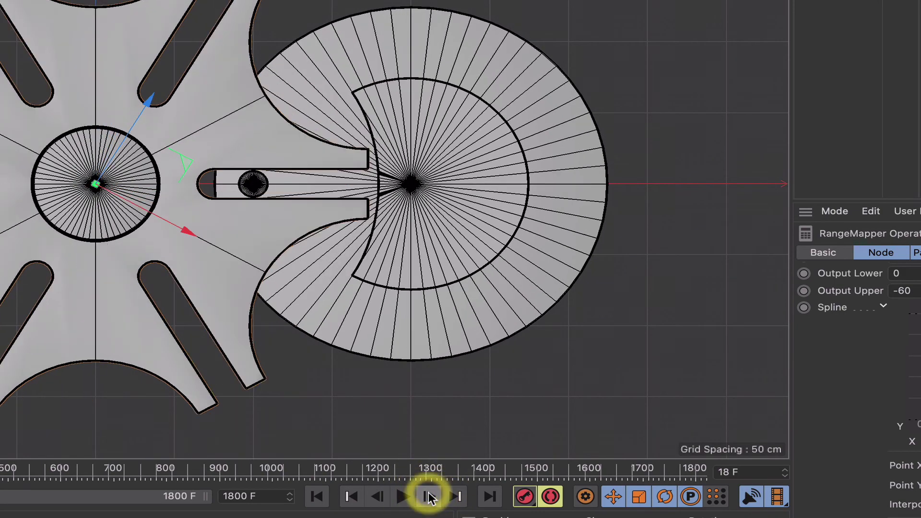
{"action": "left_click", "coordinate": [429, 496]}
{"action": "left_click", "coordinate": [429, 496]}
{"action": "left_click", "coordinate": [429, 497]}
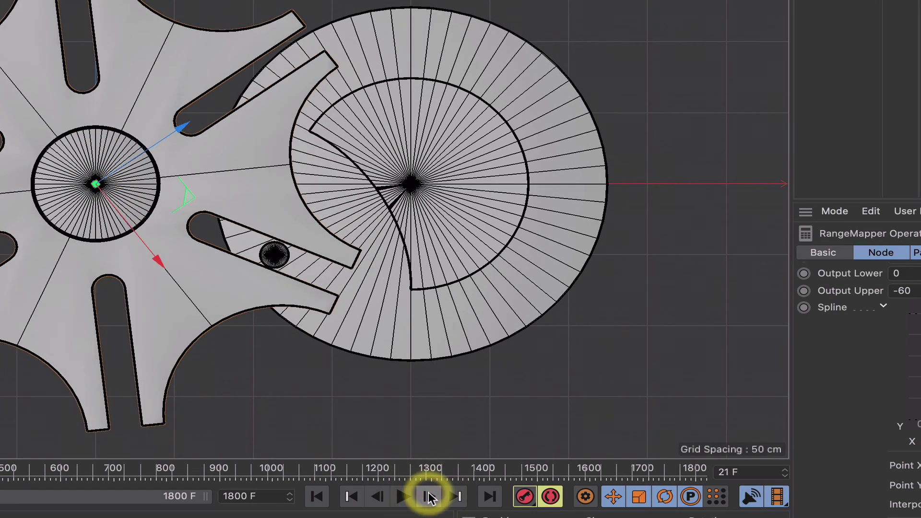
{"action": "left_click", "coordinate": [429, 497]}
{"action": "left_click", "coordinate": [429, 497]}
{"action": "left_click", "coordinate": [430, 497]}
{"action": "left_click", "coordinate": [429, 496]}
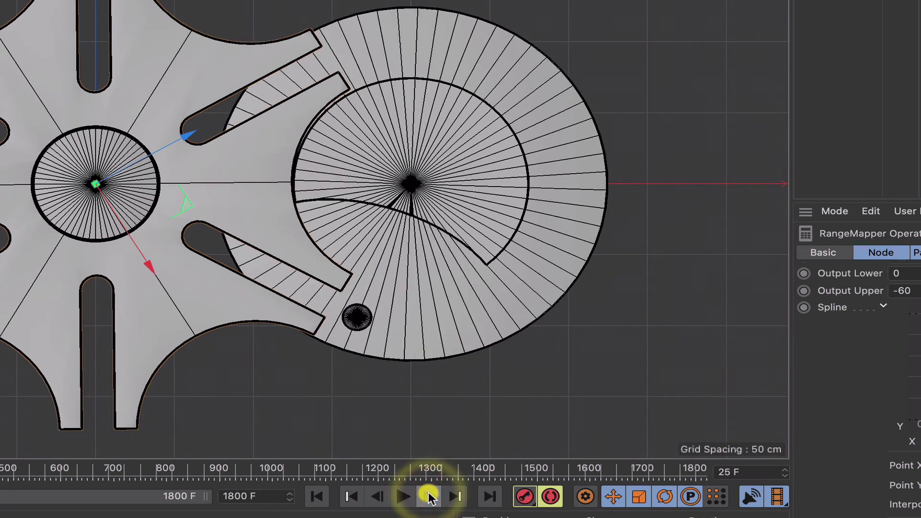
{"action": "left_click", "coordinate": [430, 496]}
{"action": "left_click", "coordinate": [429, 497]}
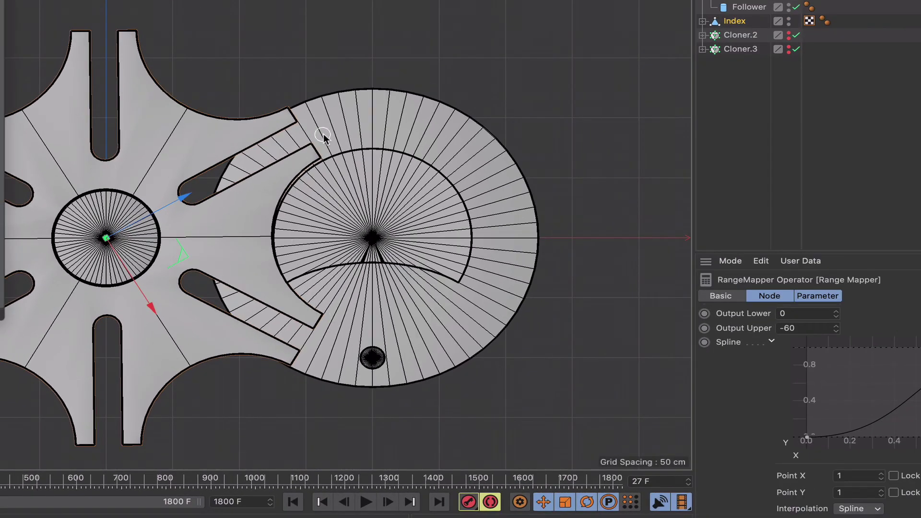
Add a Result node to the XPresso network and place it below the Math:Add node
{"action": "left_click_drag", "start_coordinate": [0, 0], "coordinate": [621, 0]}
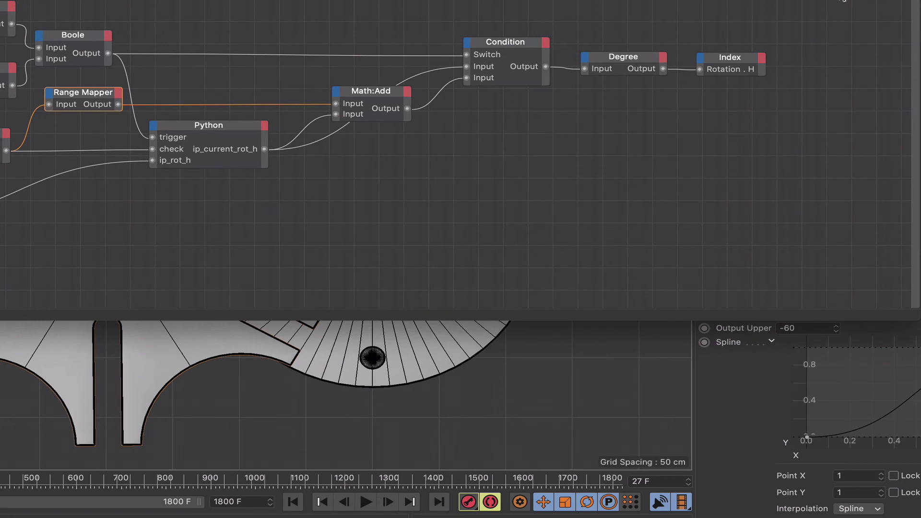
{"action": "middle_click_drag", "start_coordinate": [195, 4], "coordinate": [403, 0], "text": "alt"}
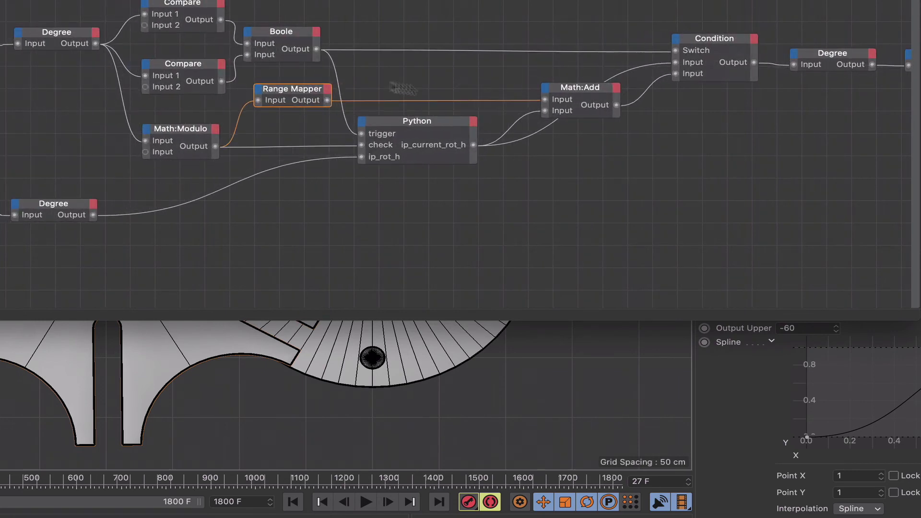
{"action": "right_click", "coordinate": [378, 235]}
{"action": "mouse_move", "coordinate": [451, 241]}
{"action": "mouse_move", "coordinate": [538, 242]}
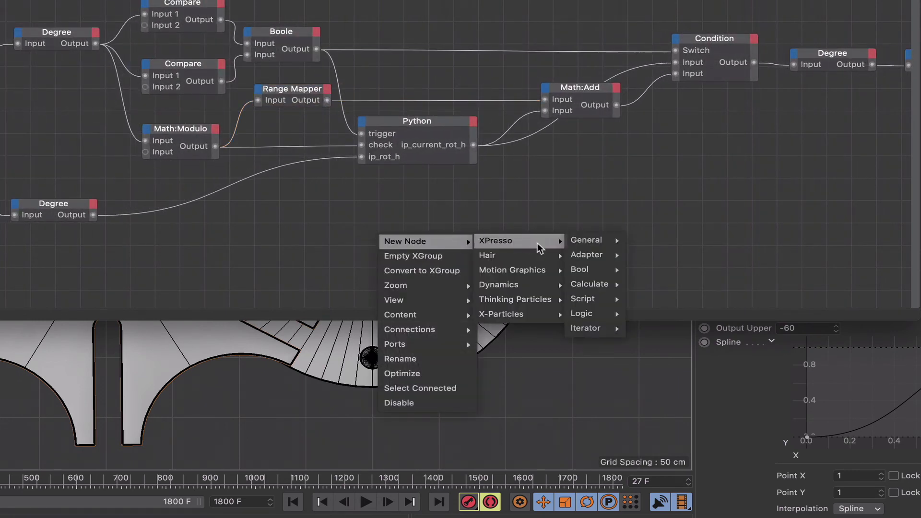
{"action": "mouse_move", "coordinate": [587, 241]}
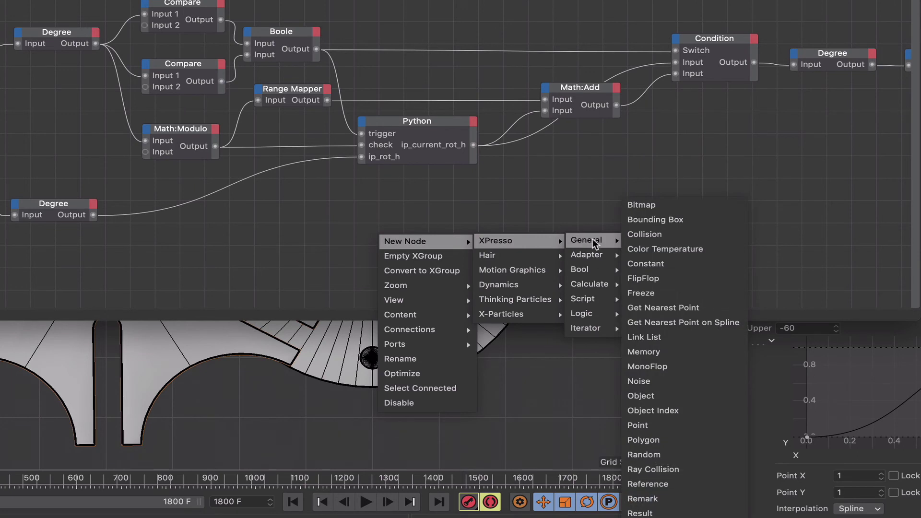
{"action": "left_click", "coordinate": [640, 513]}
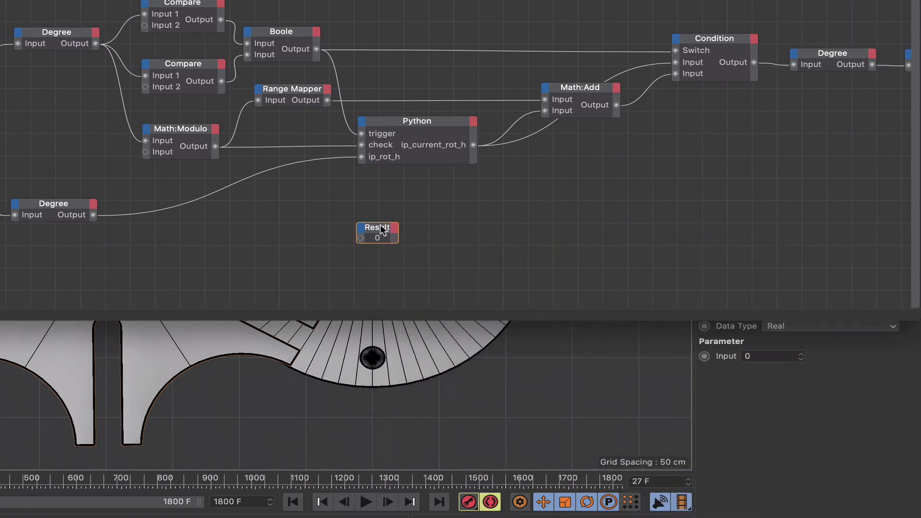
{"action": "left_click_drag", "start_coordinate": [380, 228], "coordinate": [557, 177]}
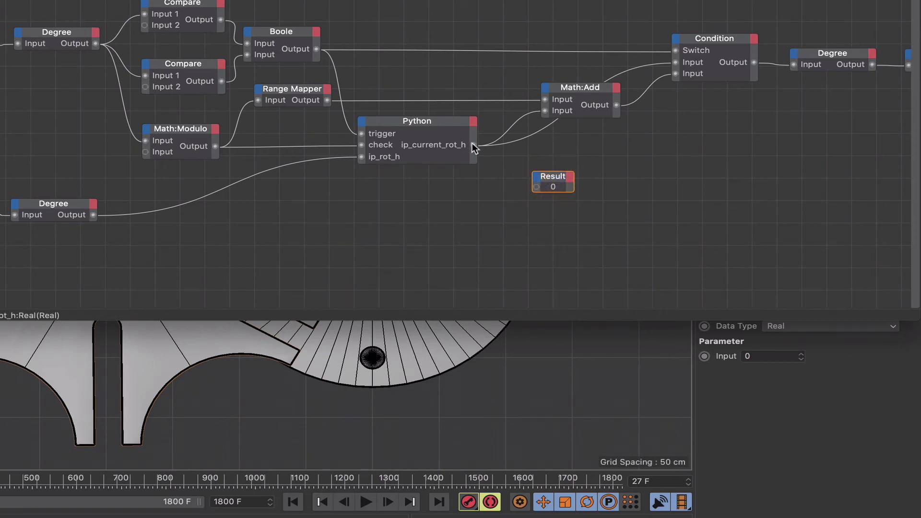
Check the Python node's ip_current_rot_h output and the lower Degree node's output by wiring each to the Result node
{"action": "left_click_drag", "start_coordinate": [474, 145], "coordinate": [582, 185]}
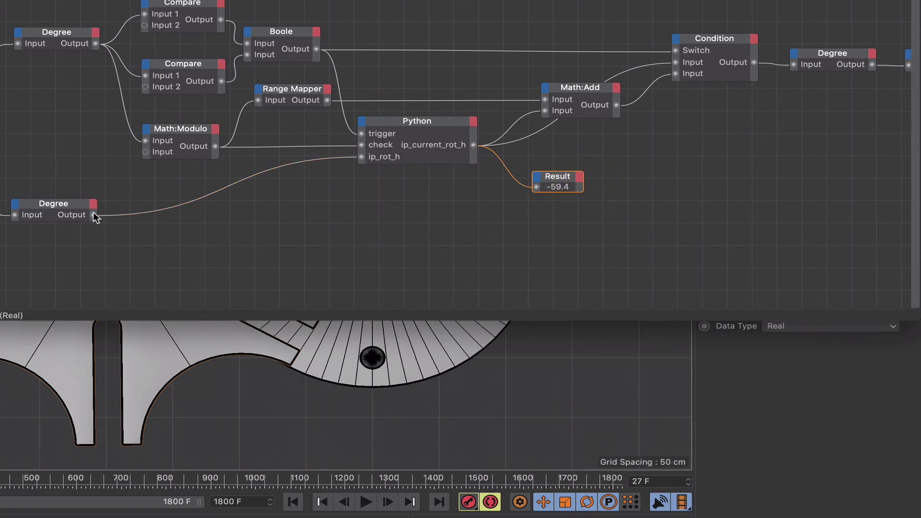
{"action": "left_click_drag", "start_coordinate": [93, 214], "coordinate": [525, 185]}
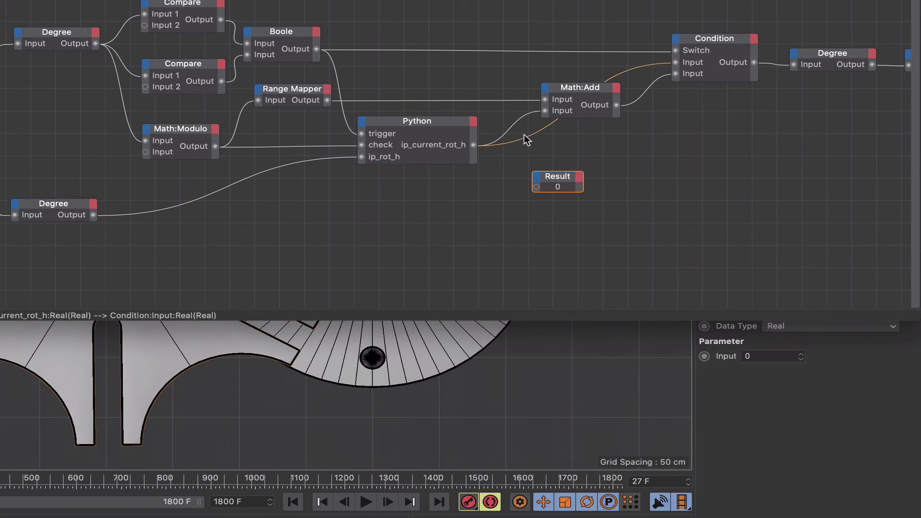
Duplicate the Result node above the Python node and connect the Range Mapper's output to the copy
{"action": "left_click_drag", "start_coordinate": [559, 182], "coordinate": [430, 68], "text": "ctrl"}
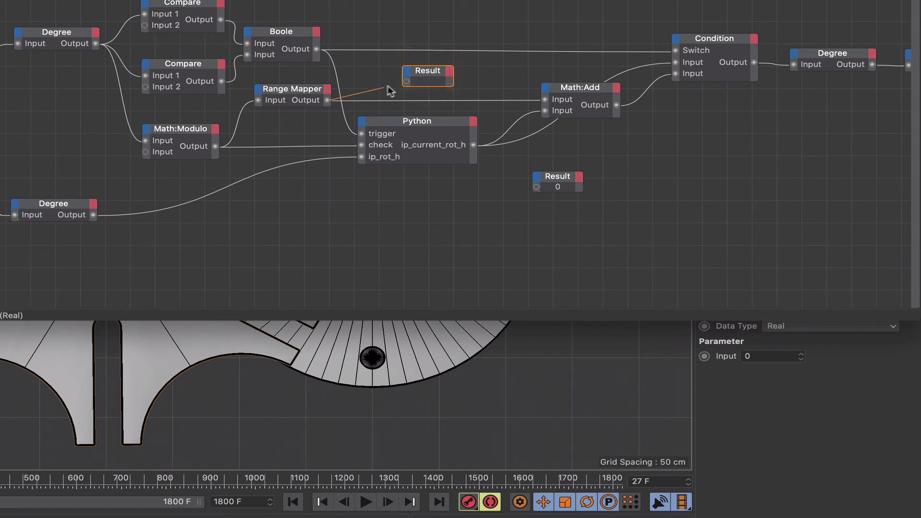
{"action": "left_click_drag", "start_coordinate": [409, 84], "coordinate": [407, 81]}
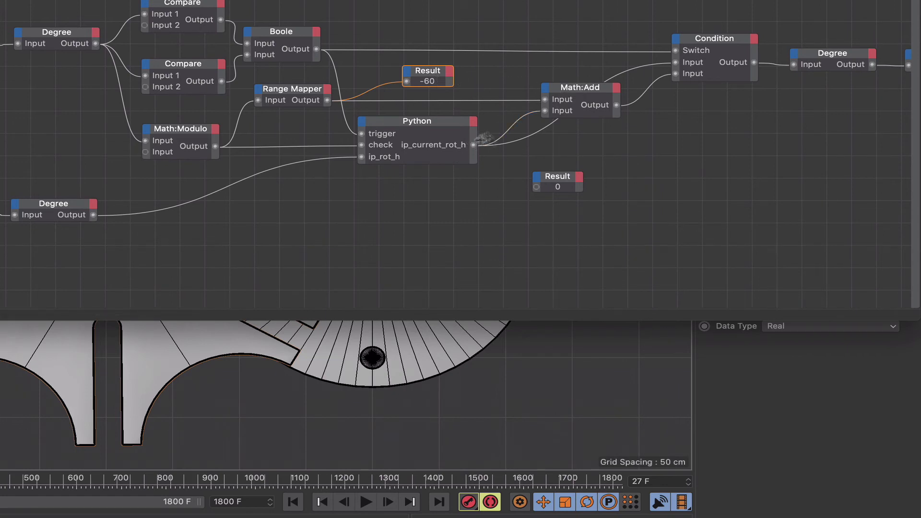
{"action": "left_click", "coordinate": [537, 111]}
Open the Python node's code in the separate Expression Editor and place that window over the viewport area
{"action": "left_click", "coordinate": [413, 123]}
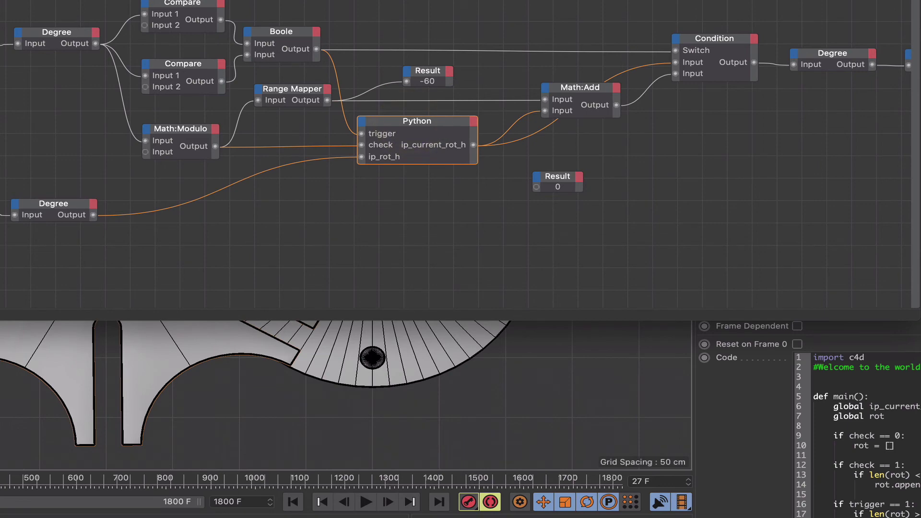
{"action": "left_click_drag", "start_coordinate": [346, 0], "coordinate": [276, 4]}
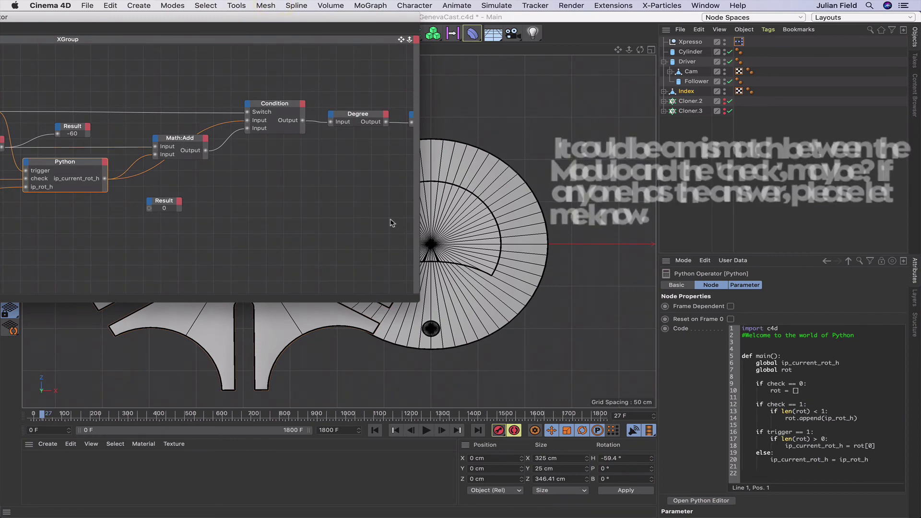
{"action": "left_click", "coordinate": [729, 500]}
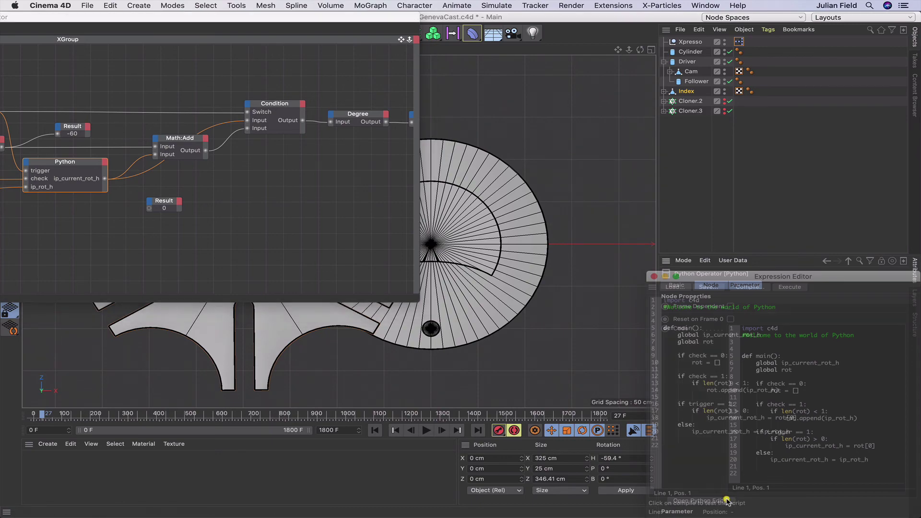
{"action": "left_click_drag", "start_coordinate": [738, 278], "coordinate": [650, 133]}
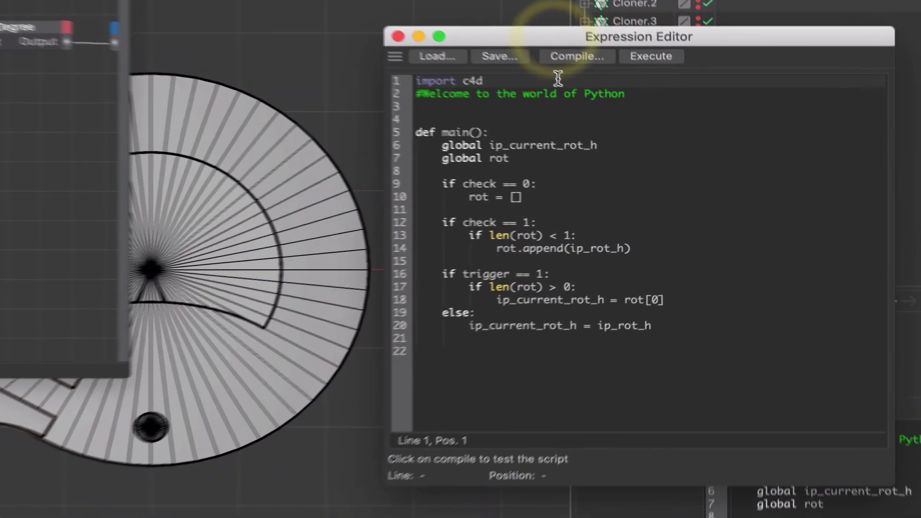
Add an import of the math module on a new line below import c4d, followed by a blank line
{"action": "left_click", "coordinate": [654, 156]}
{"action": "key", "text": "Return"}
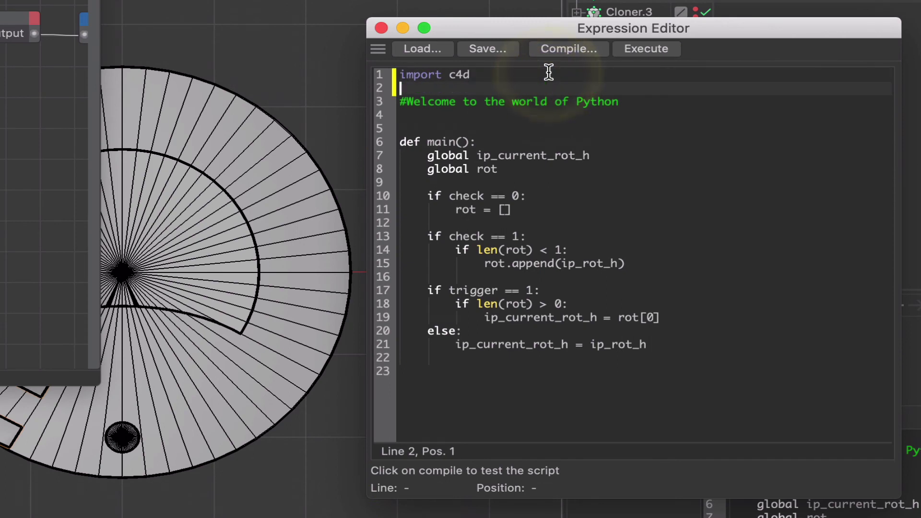
{"action": "type", "text": "impo"}
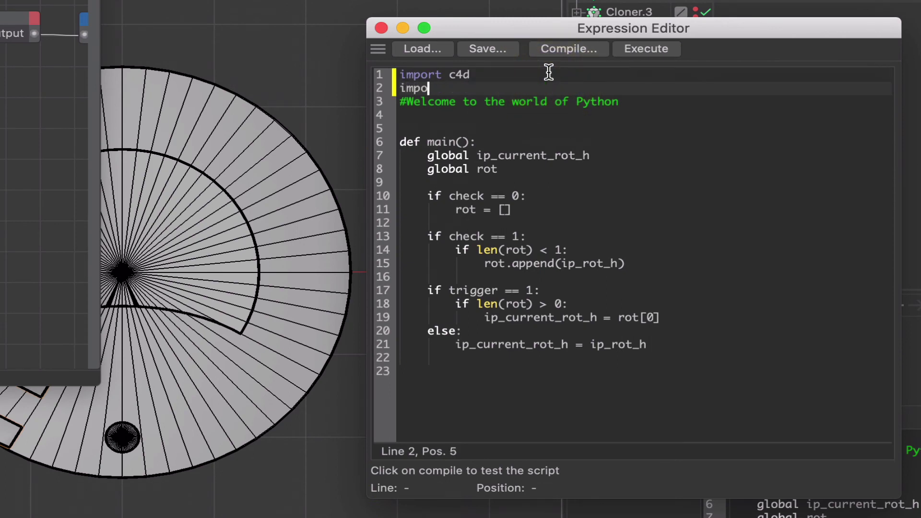
{"action": "type", "text": "rt math"}
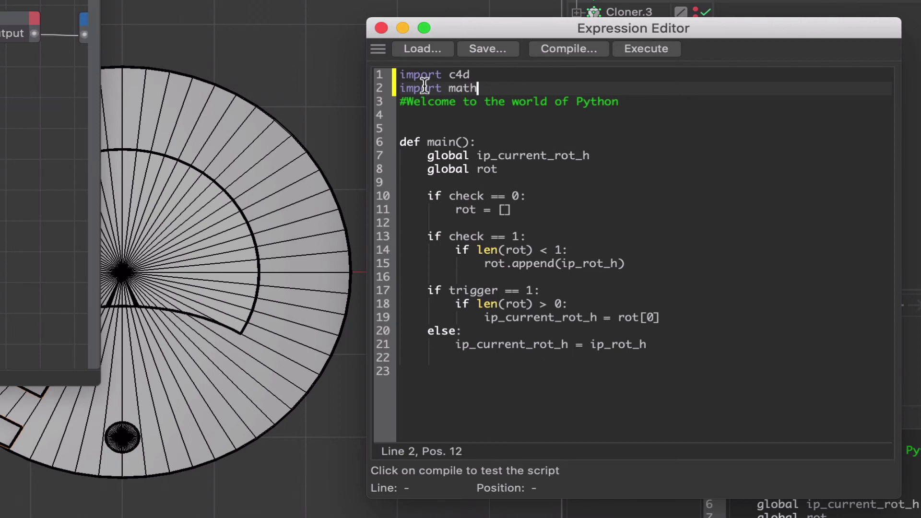
{"action": "key", "text": "Return"}
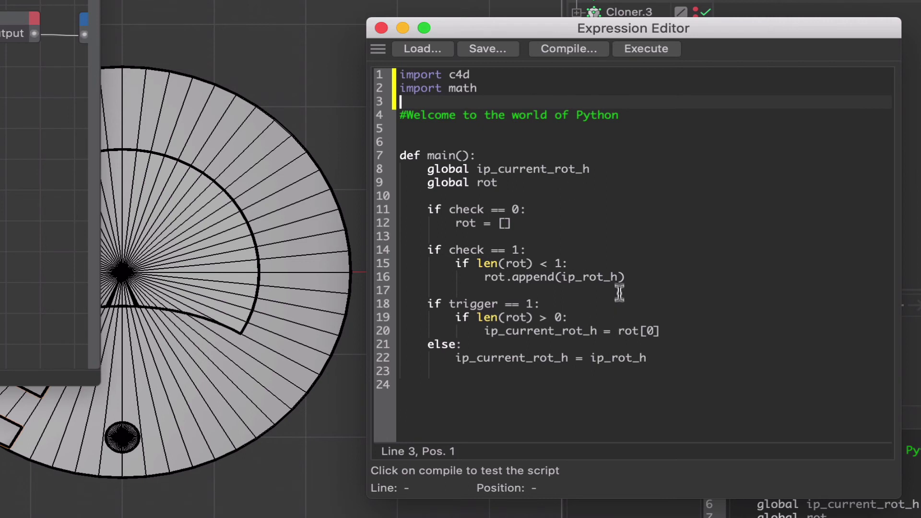
Wrap ip_rot_h in math.floor() inside the rot.append call under the check == 1 condition
{"action": "left_click", "coordinate": [559, 278]}
{"action": "key", "text": "Right"}
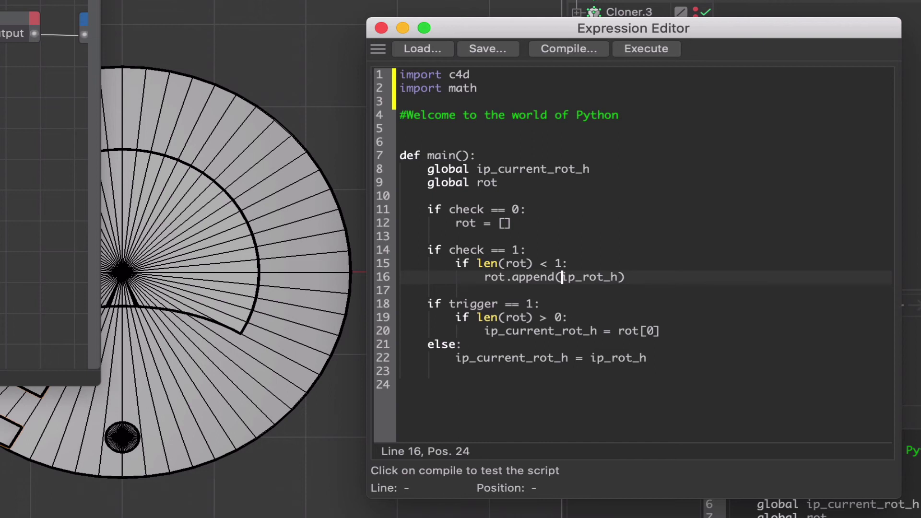
{"action": "type", "text": "math"}
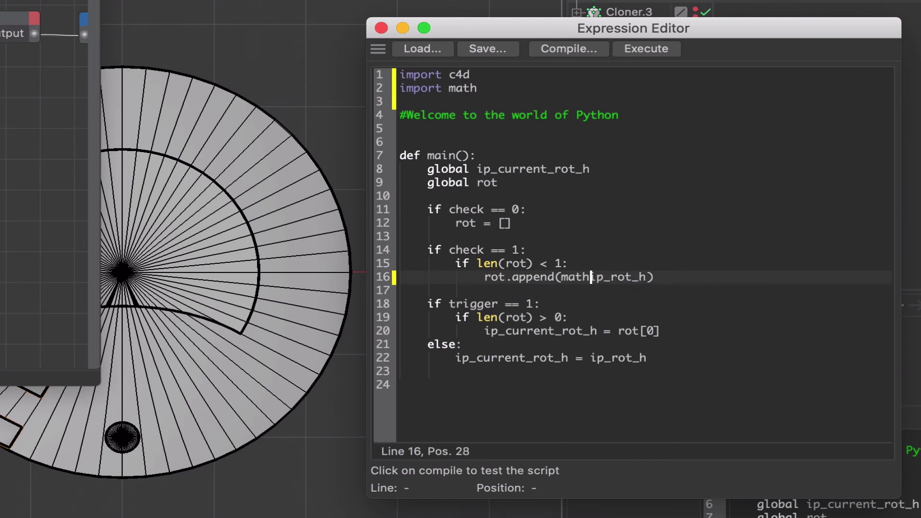
{"action": "type", "text": "."}
{"action": "key", "text": "BackSpace"}
{"action": "type", "text": "floo"}
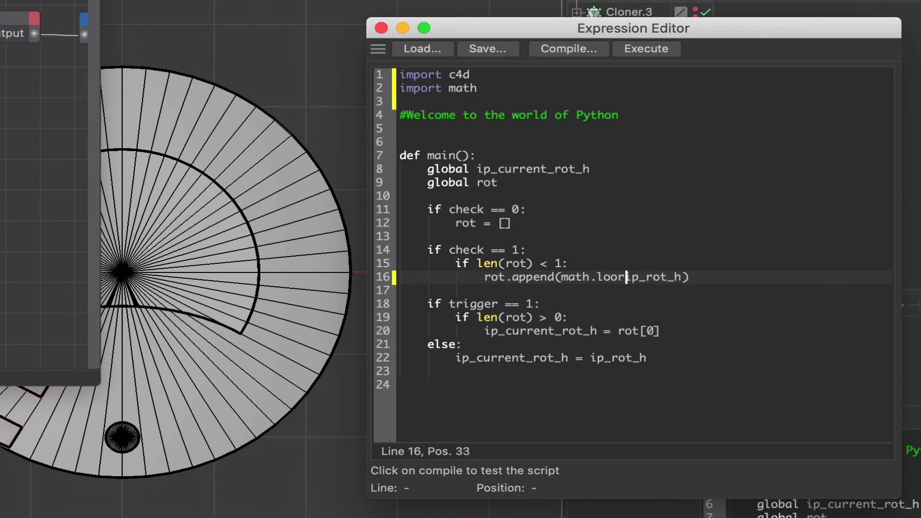
{"action": "key", "text": "BackSpace"}
{"action": "key", "text": "BackSpace"}
{"action": "key", "text": "BackSpace"}
{"action": "key", "text": "BackSpace"}
{"action": "type", "text": "floor"}
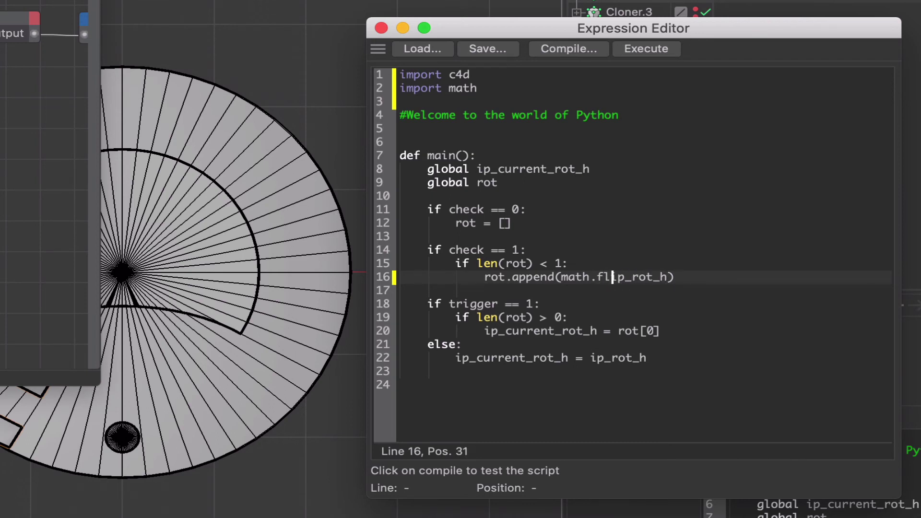
{"action": "type", "text": "("}
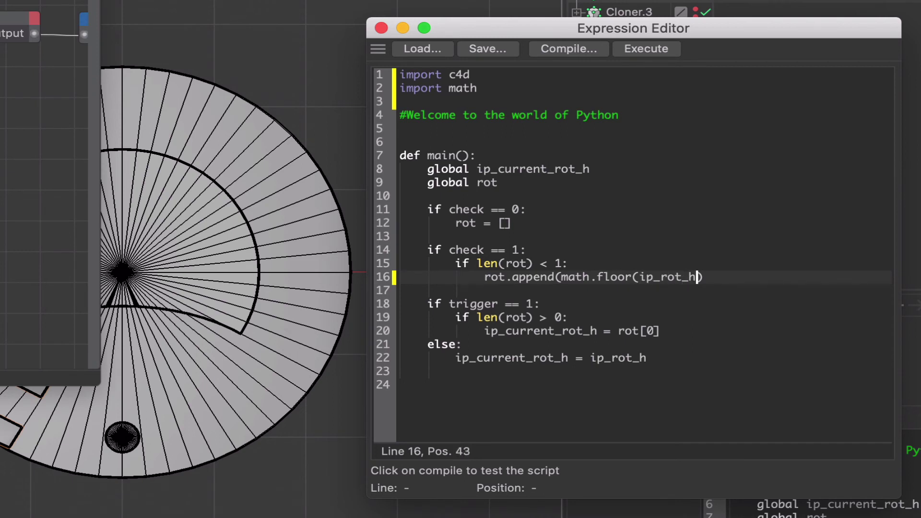
{"action": "left_click", "coordinate": [401, 291]}
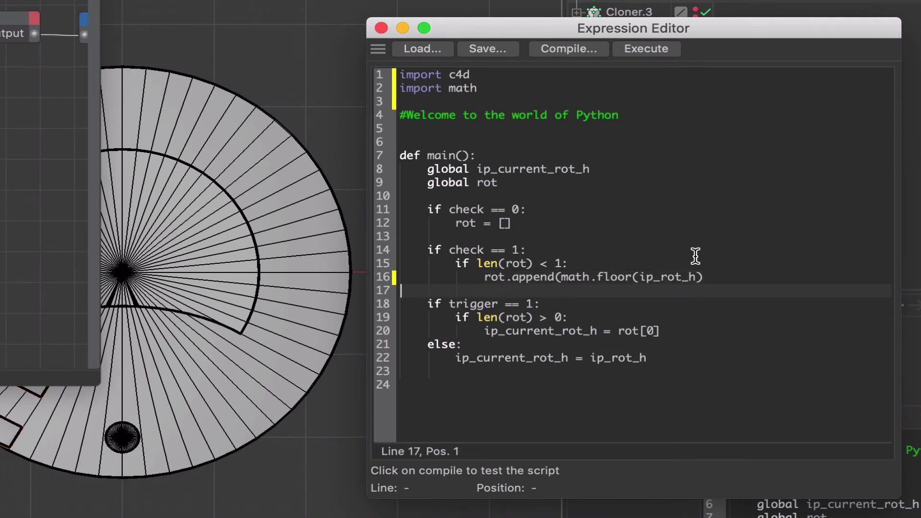
{"action": "left_click", "coordinate": [722, 277]}
{"action": "type", "text": ")"}
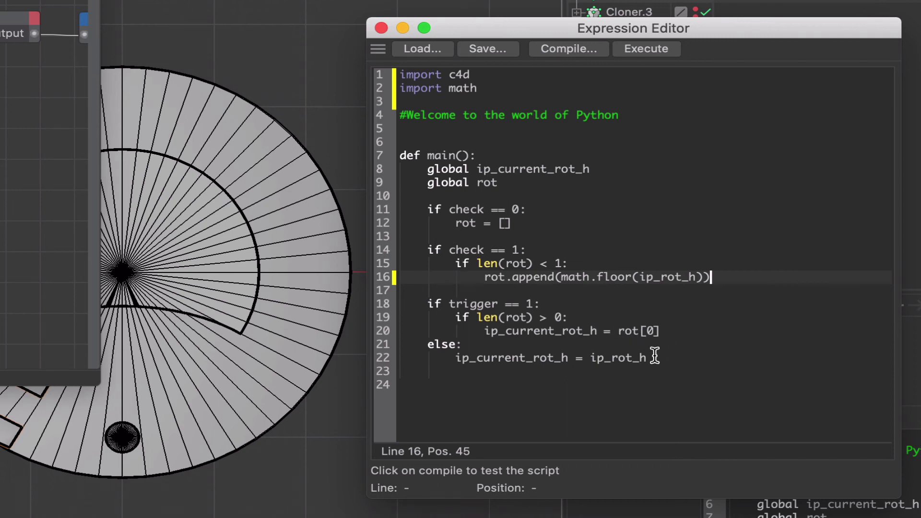
Change the else branch to ip_current_rot_h = math.floor(ip_rot_h) and compile the script
{"action": "left_click", "coordinate": [591, 358]}
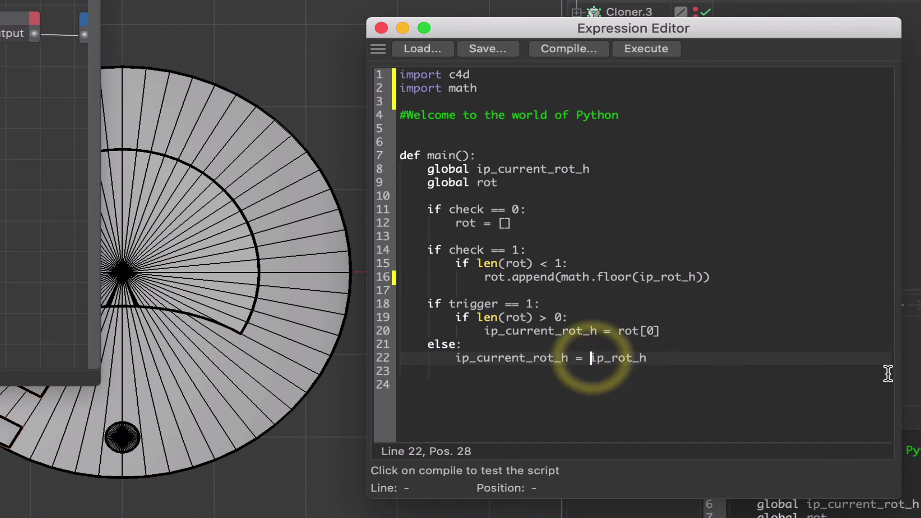
{"action": "type", "text": "math"}
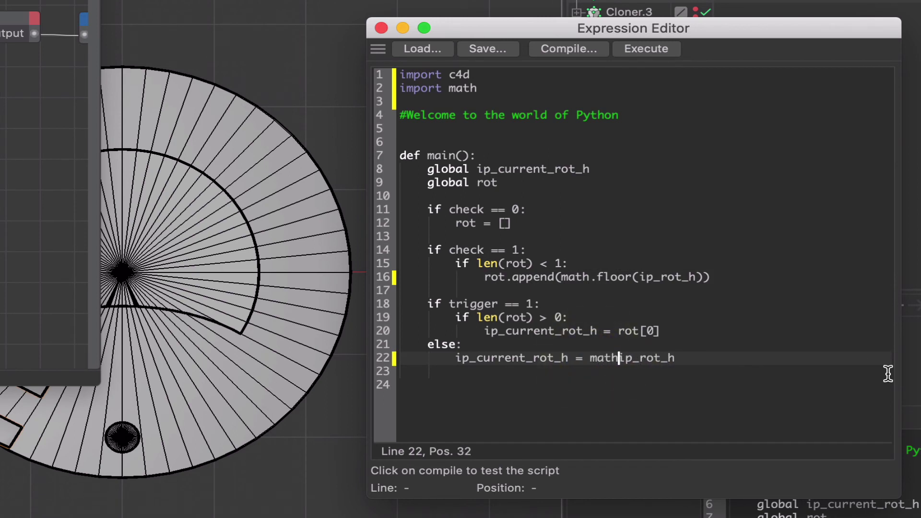
{"action": "type", "text": ".floor"}
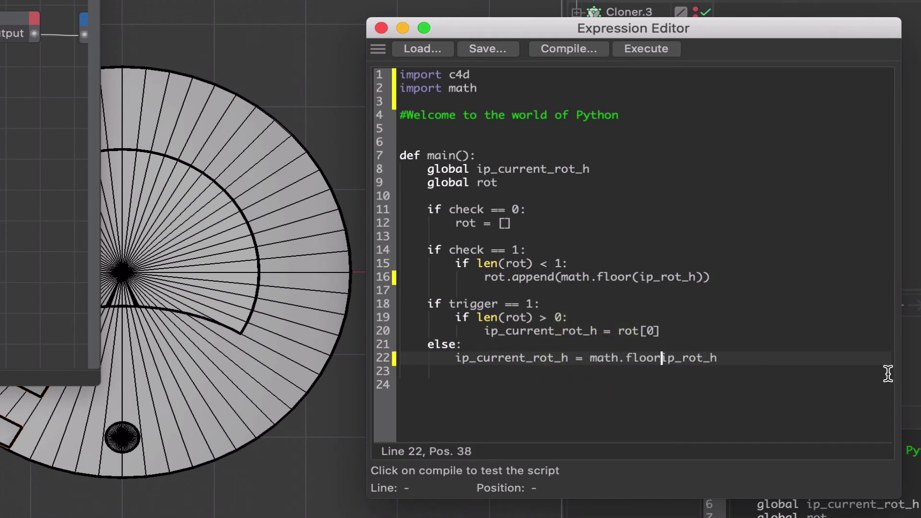
{"action": "type", "text": "(ip_rot_h"}
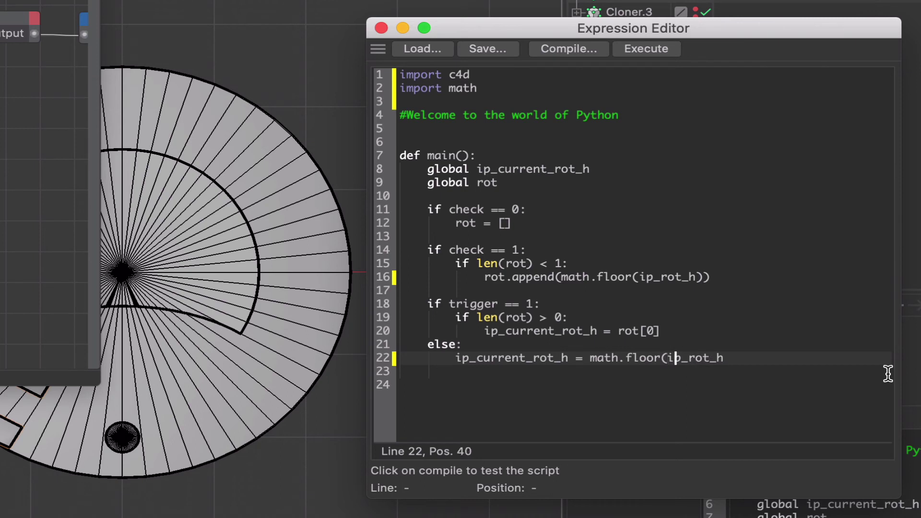
{"action": "type", "text": ")"}
{"action": "left_click", "coordinate": [671, 48]}
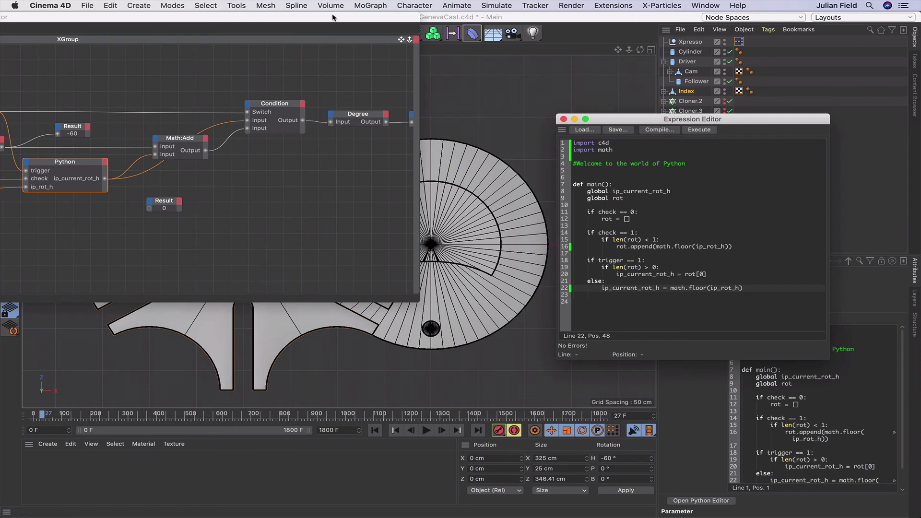
Connect the Python node's ip_current_rot_h output to the lower Result node and close the Expression Editor
{"action": "left_click_drag", "start_coordinate": [334, 17], "coordinate": [520, 5]}
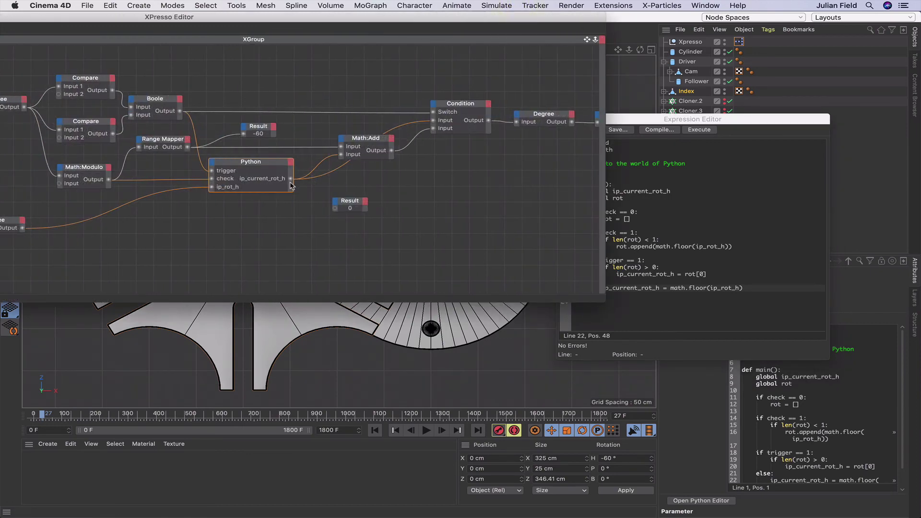
{"action": "left_click_drag", "start_coordinate": [334, 212], "coordinate": [329, 205]}
{"action": "left_click_drag", "start_coordinate": [518, 20], "coordinate": [153, 3]}
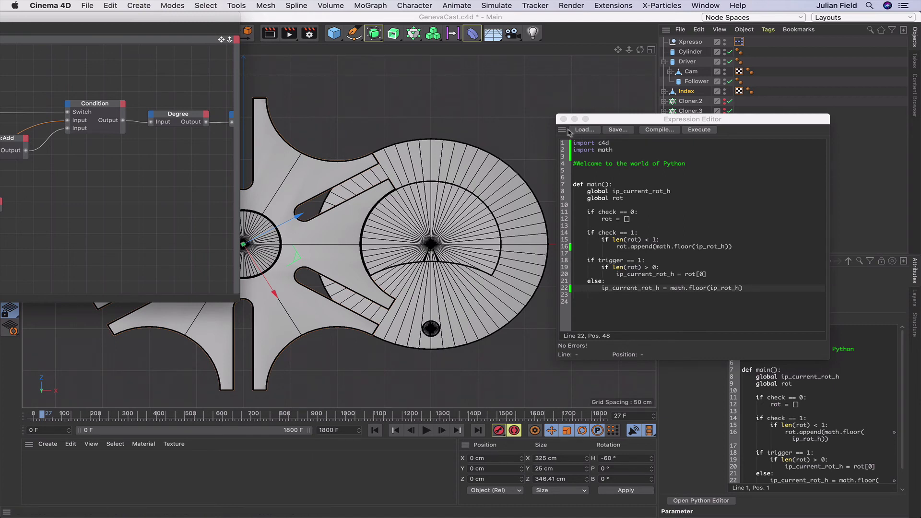
{"action": "left_click", "coordinate": [563, 119]}
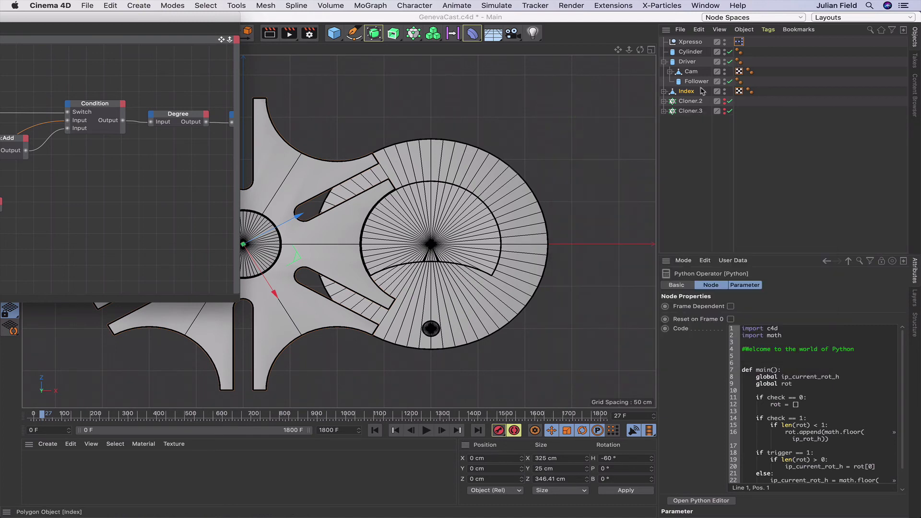
Return the Driver animation to frame 0 and set the Index object's heading rotation to 0°
{"action": "left_click", "coordinate": [687, 61]}
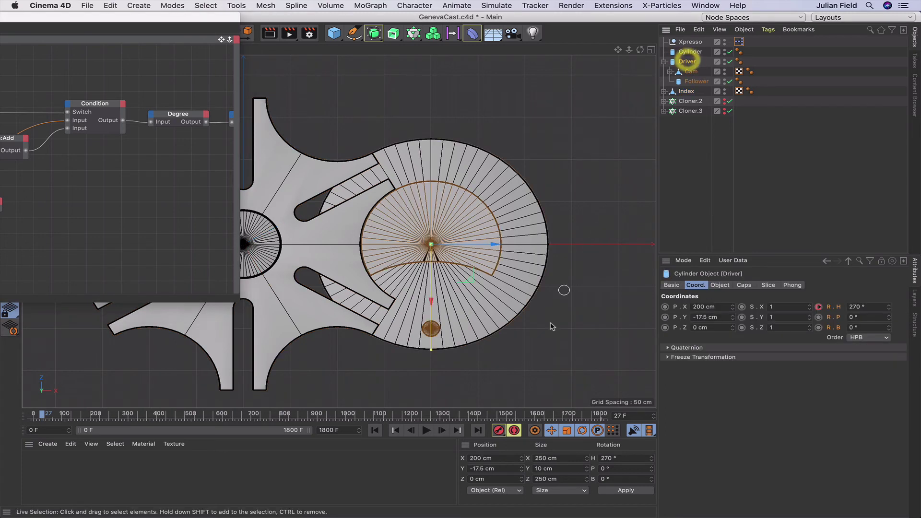
{"action": "left_click", "coordinate": [376, 431]}
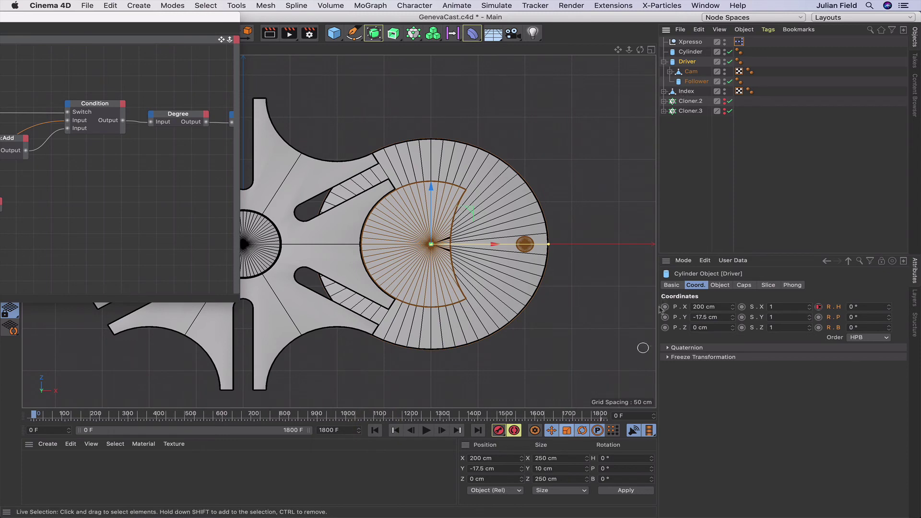
{"action": "left_click", "coordinate": [687, 91]}
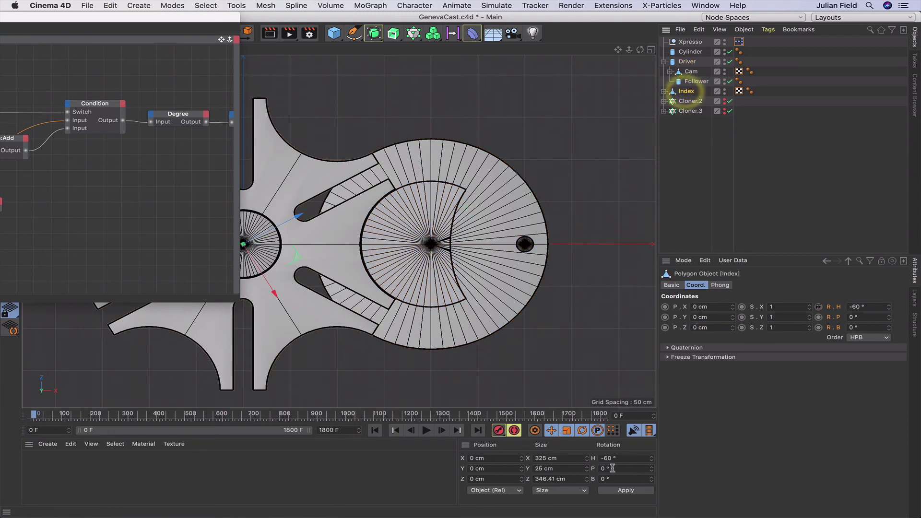
{"action": "left_click", "coordinate": [595, 463]}
{"action": "type", "text": "0"}
{"action": "key", "text": "Return"}
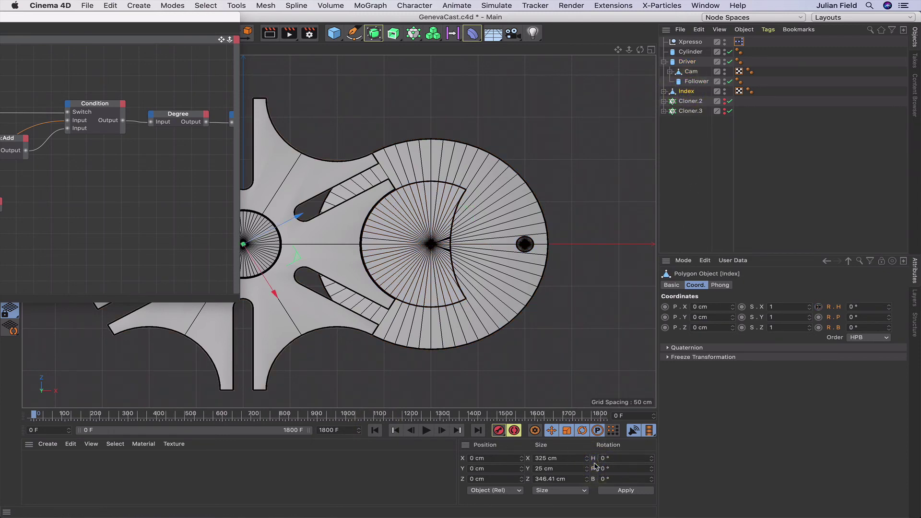
Play the animation until the Index has stepped, stop it, and check the Result node values in the XPresso network
{"action": "left_click", "coordinate": [425, 432]}
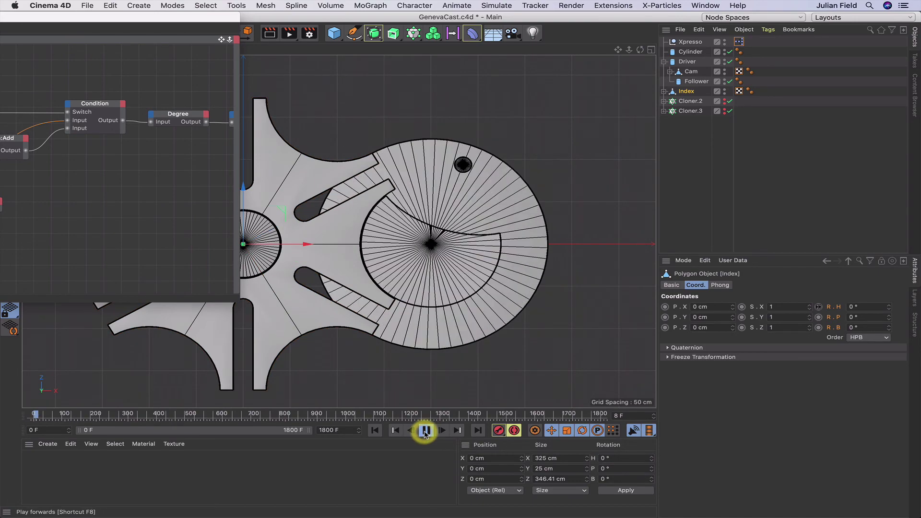
{"action": "left_click", "coordinate": [425, 432]}
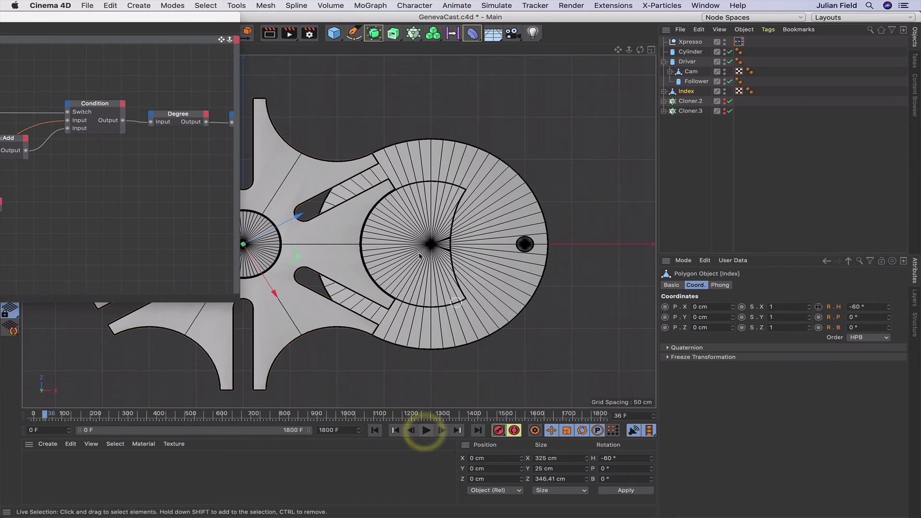
{"action": "double_click", "coordinate": [192, 17]}
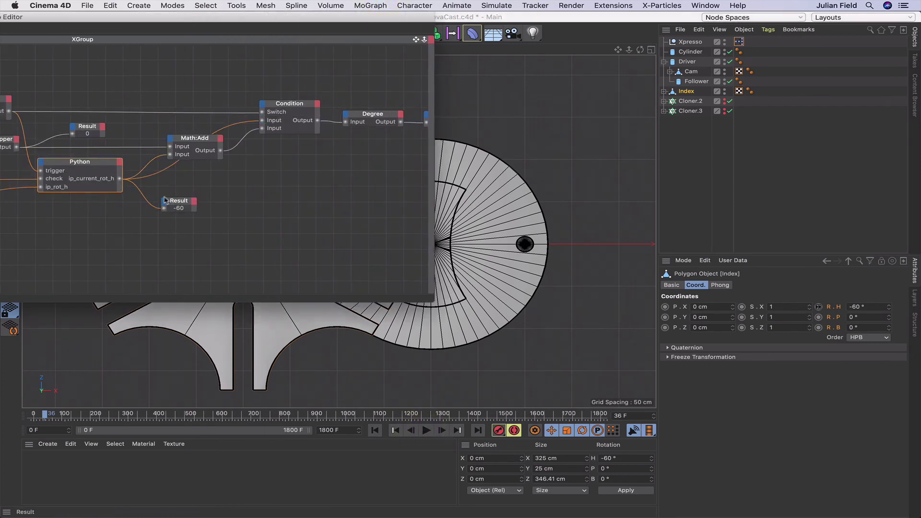
{"action": "double_click", "coordinate": [332, 18]}
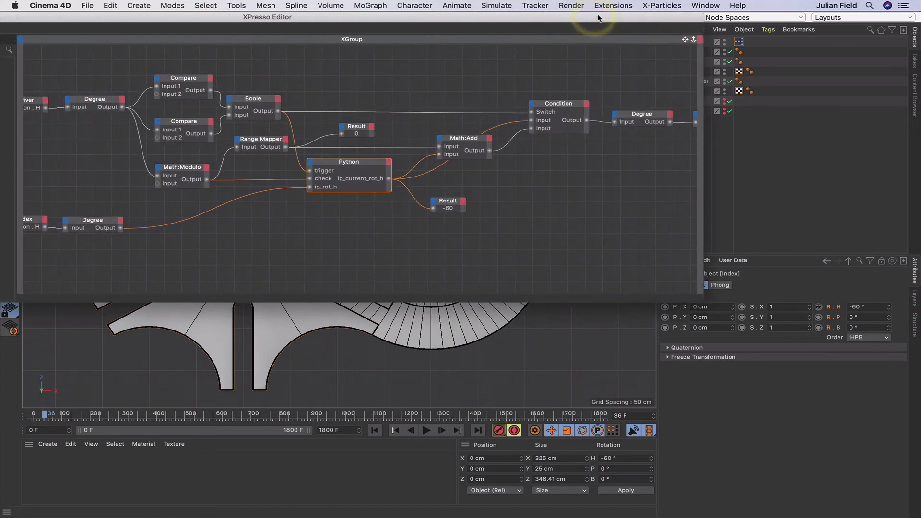
{"action": "left_click_drag", "start_coordinate": [597, 18], "coordinate": [31, 2]}
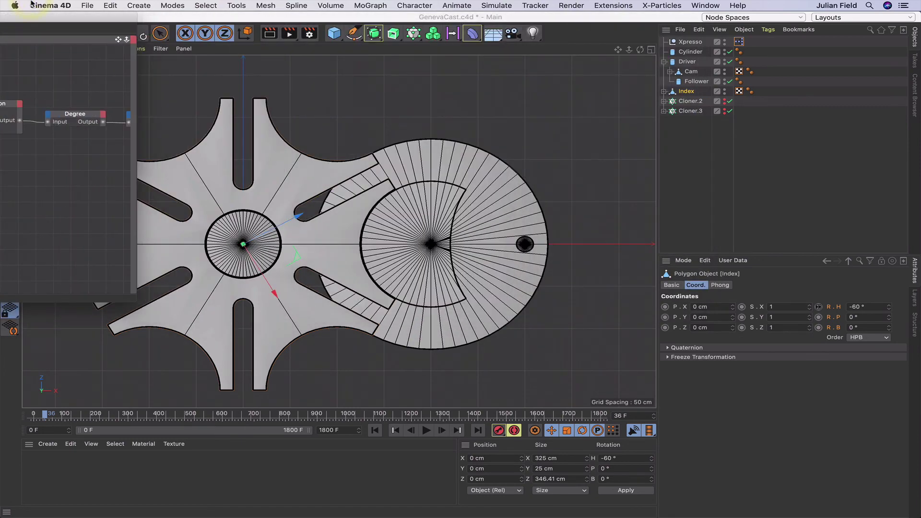
Switch to the perspective view, rewind the animation to frame 0, and reset the Index's heading rotation to 0°
{"action": "key", "text": "F1"}
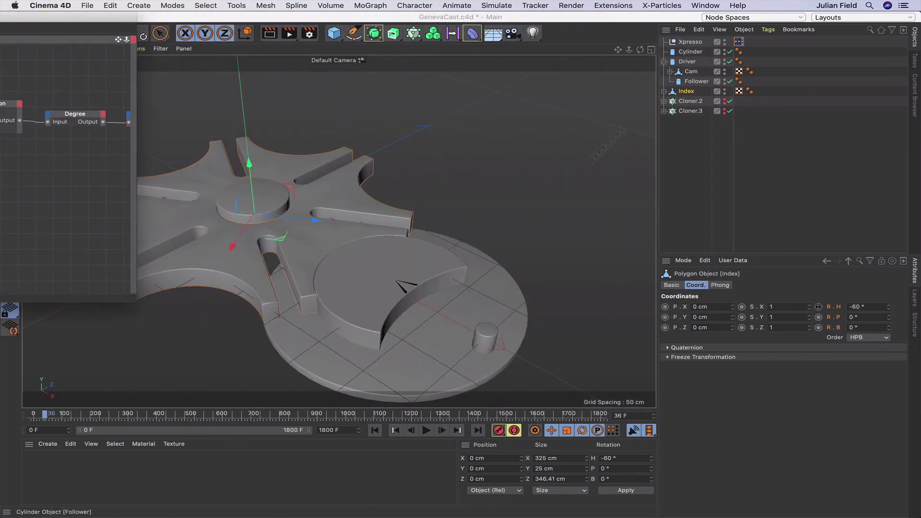
{"action": "left_click", "coordinate": [377, 430]}
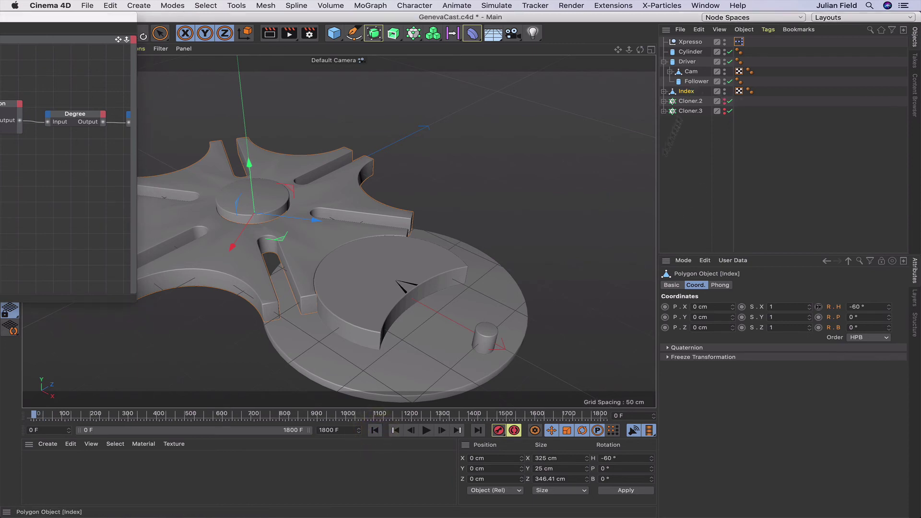
{"action": "left_click_drag", "start_coordinate": [615, 458], "coordinate": [567, 458]}
{"action": "type", "text": "0"}
{"action": "key", "text": "Return"}
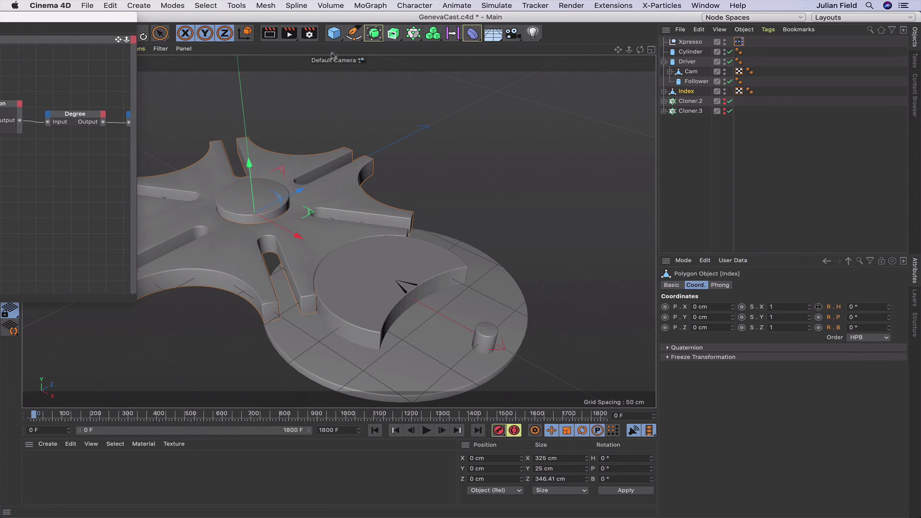
Add a Sphere primitive to the scene and set its radius to 10 cm
{"action": "left_click", "coordinate": [335, 33]}
{"action": "left_click", "coordinate": [543, 62]}
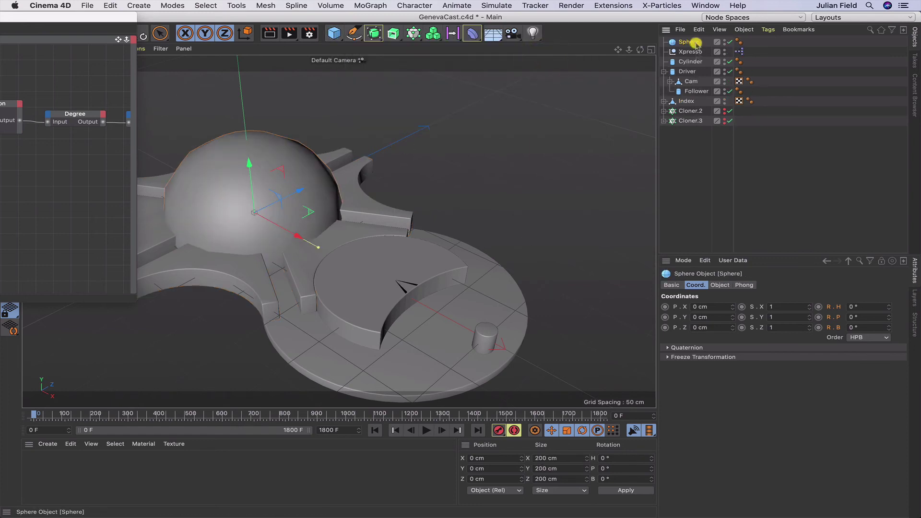
{"action": "left_click", "coordinate": [720, 285]}
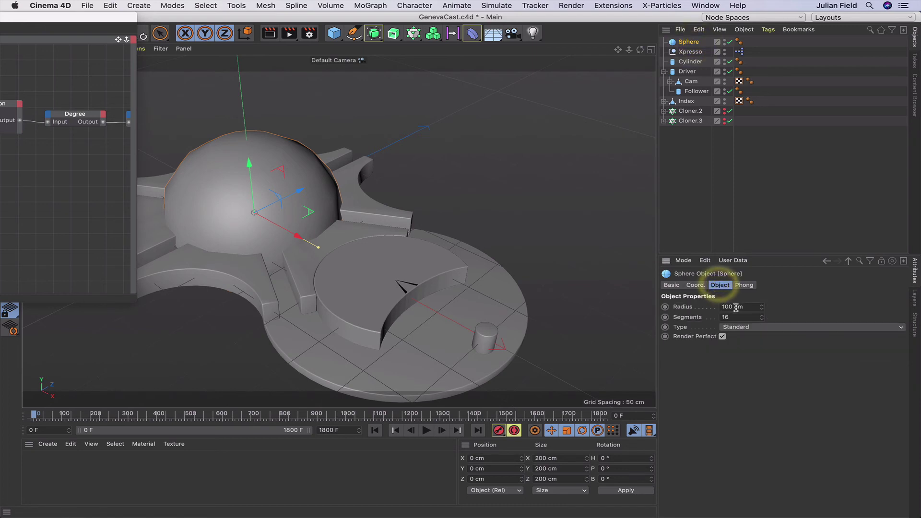
{"action": "left_click_drag", "start_coordinate": [735, 308], "coordinate": [700, 310]}
{"action": "type", "text": "10"}
{"action": "key", "text": "Return"}
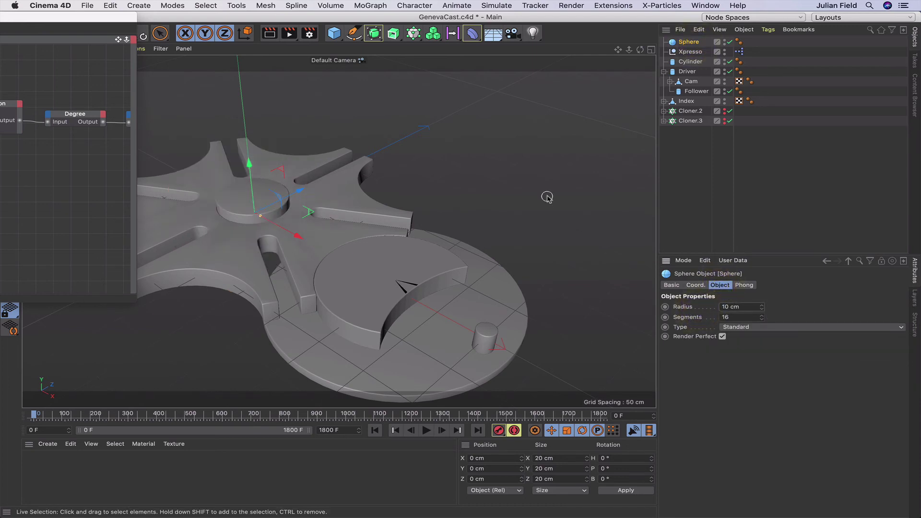
Position the Sphere on the Index wheel between two slots, at about X 101 cm and Y 9.5 cm
{"action": "left_click", "coordinate": [253, 176]}
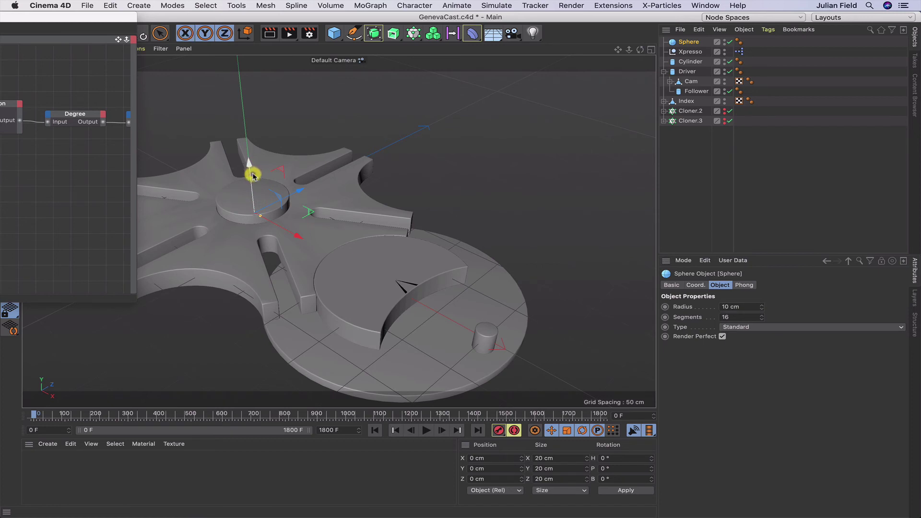
{"action": "left_click_drag", "start_coordinate": [253, 175], "coordinate": [251, 154]}
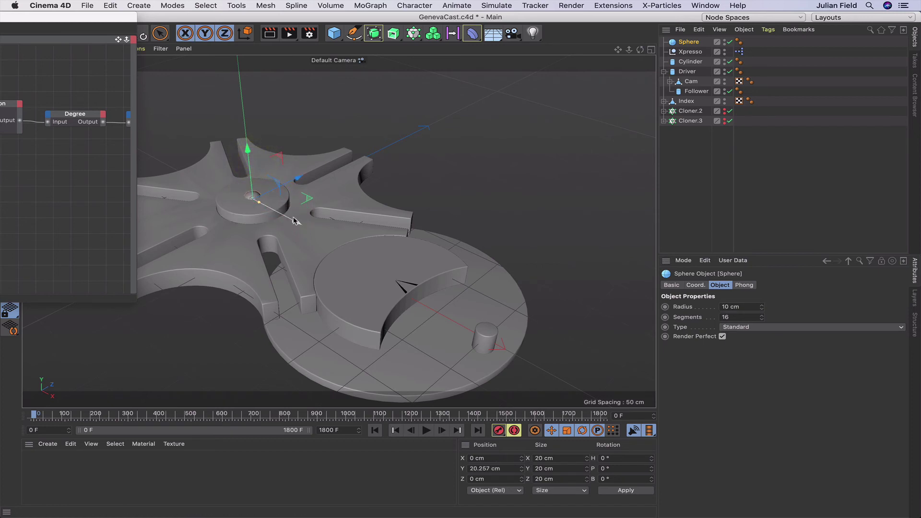
{"action": "left_click_drag", "start_coordinate": [295, 220], "coordinate": [366, 257]}
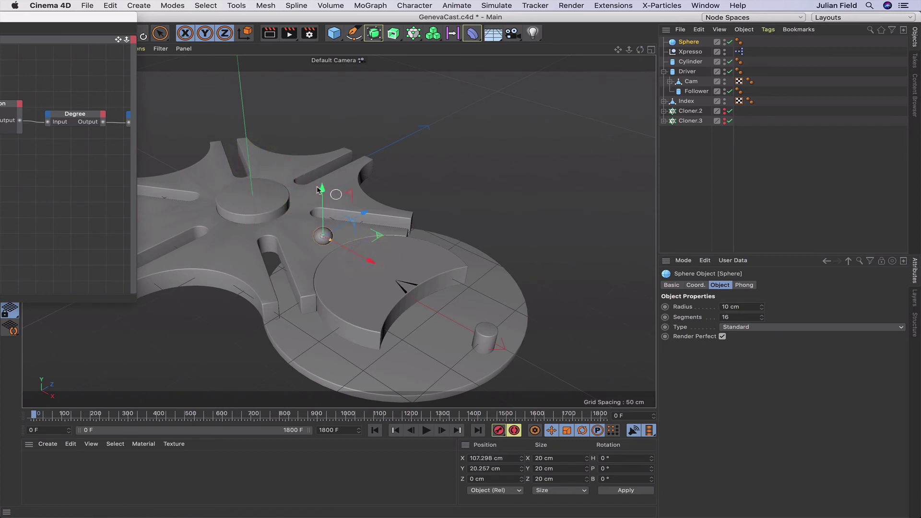
{"action": "left_click", "coordinate": [318, 190], "text": "shift"}
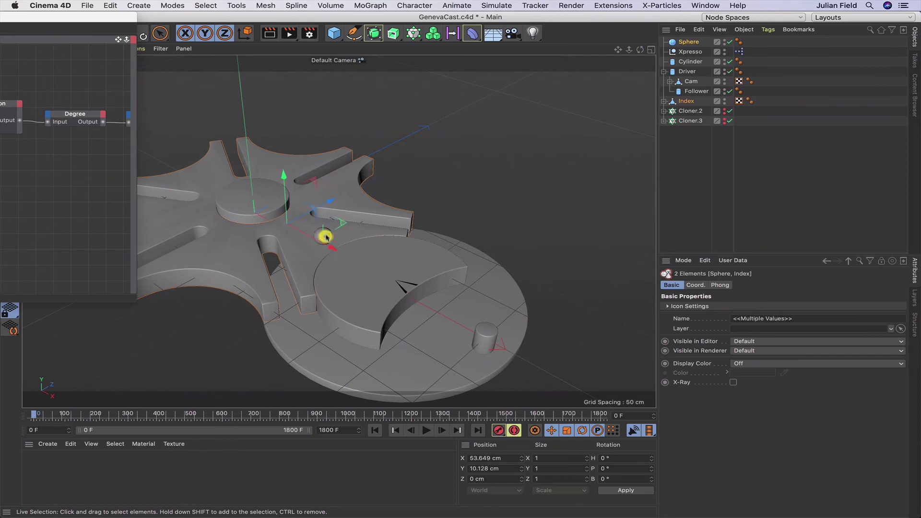
{"action": "left_click", "coordinate": [691, 42]}
{"action": "left_click_drag", "start_coordinate": [324, 188], "coordinate": [322, 197]}
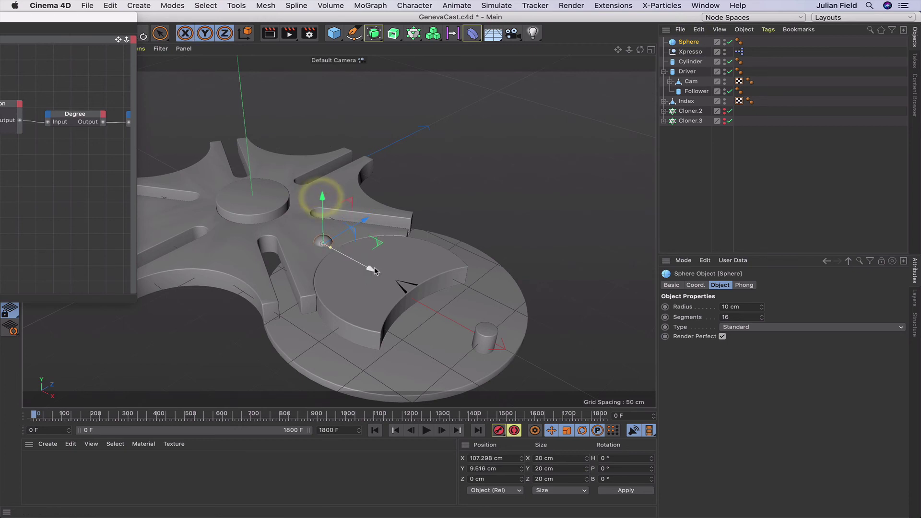
{"action": "left_click_drag", "start_coordinate": [373, 269], "coordinate": [368, 267]}
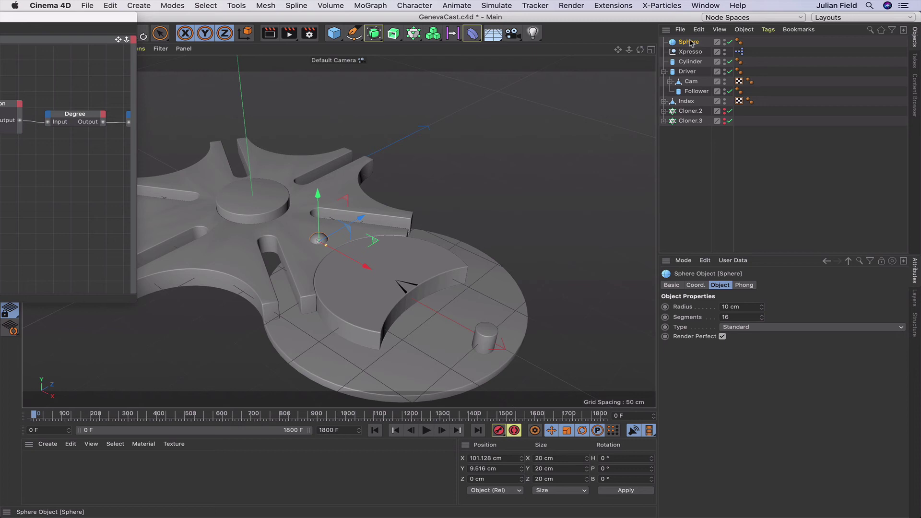
Make the Sphere a child of the Index object and play the animation briefly to watch it travel with the wheel
{"action": "left_click_drag", "start_coordinate": [691, 43], "coordinate": [686, 101]}
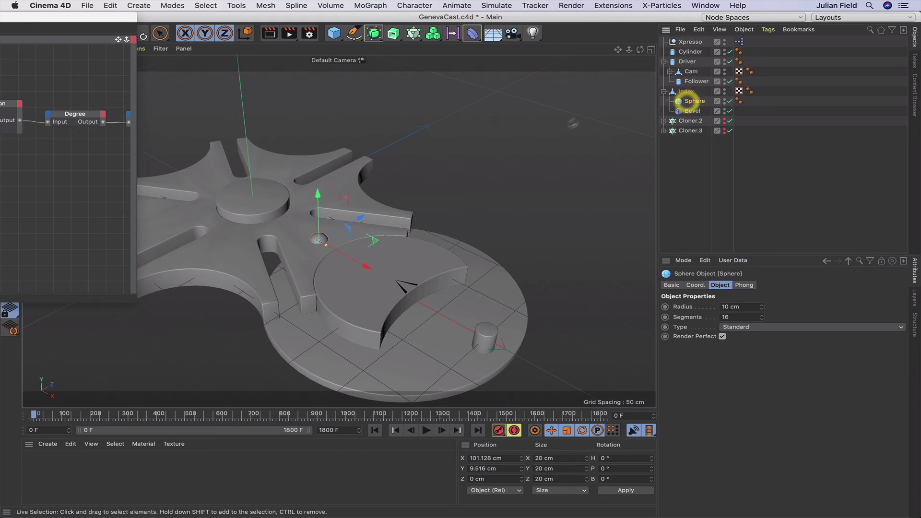
{"action": "left_click", "coordinate": [696, 175]}
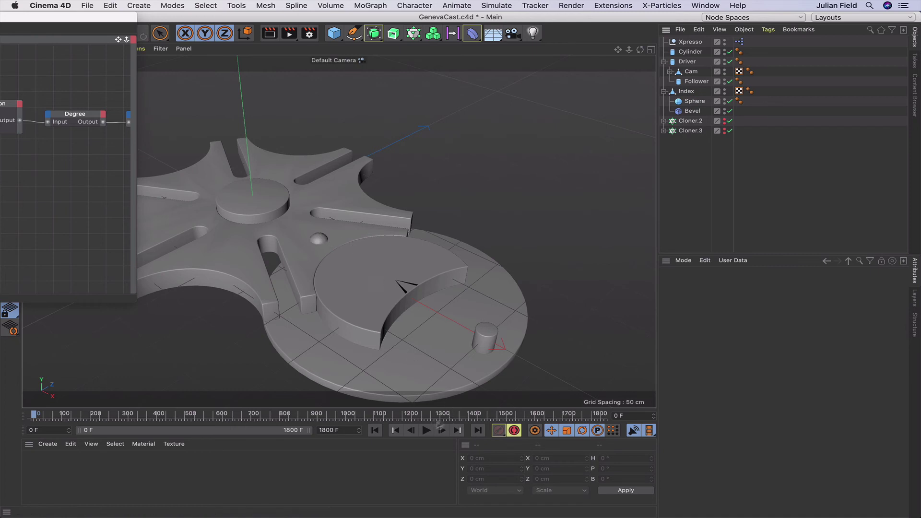
{"action": "left_click", "coordinate": [425, 431]}
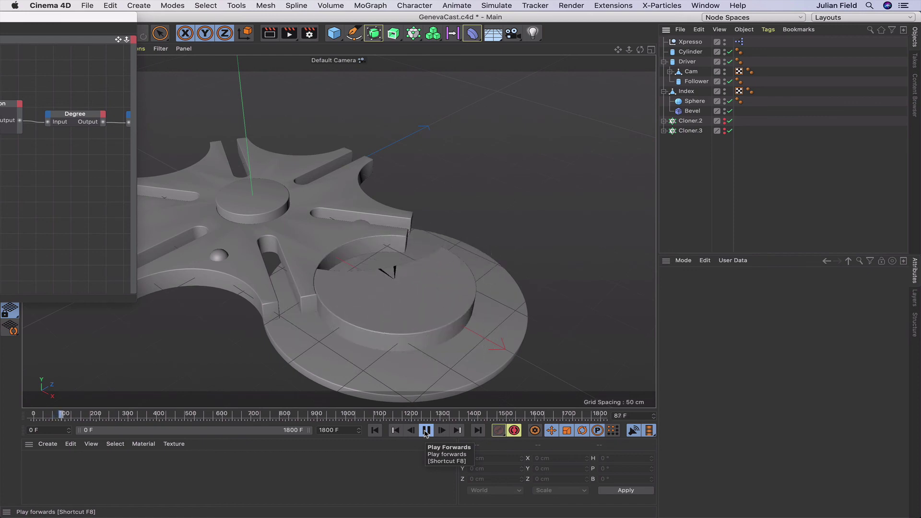
{"action": "left_click", "coordinate": [426, 431]}
Bring the XPresso network into view and check the parameters of the Math:Modulo node and both Compare nodes
{"action": "left_click_drag", "start_coordinate": [106, 18], "coordinate": [669, 2]}
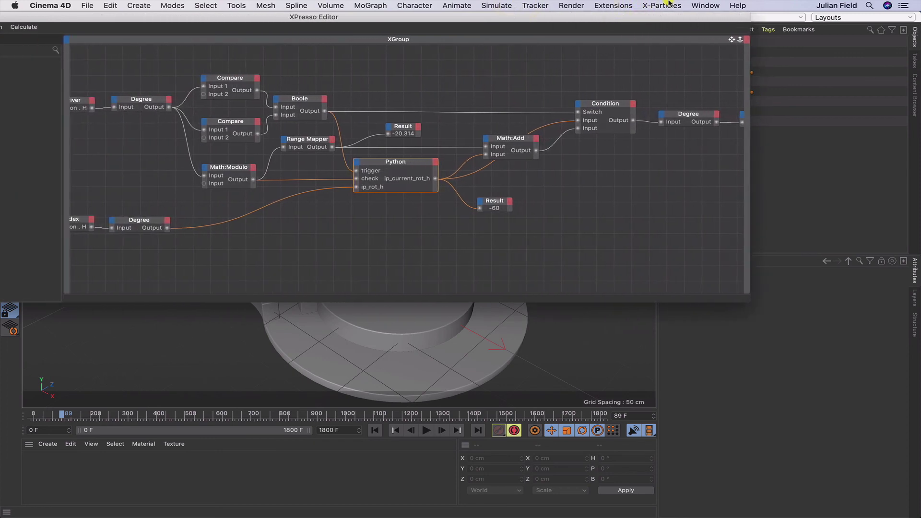
{"action": "left_click", "coordinate": [234, 174]}
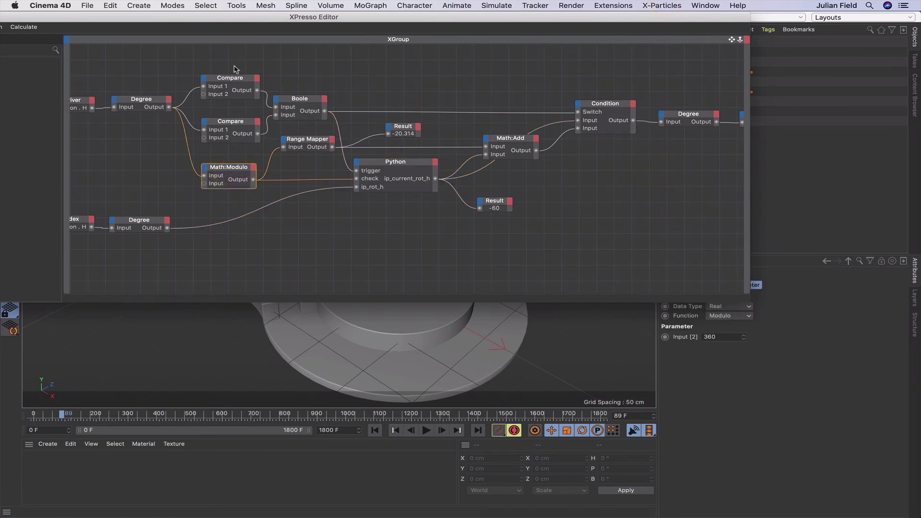
{"action": "left_click_drag", "start_coordinate": [235, 69], "coordinate": [249, 139]}
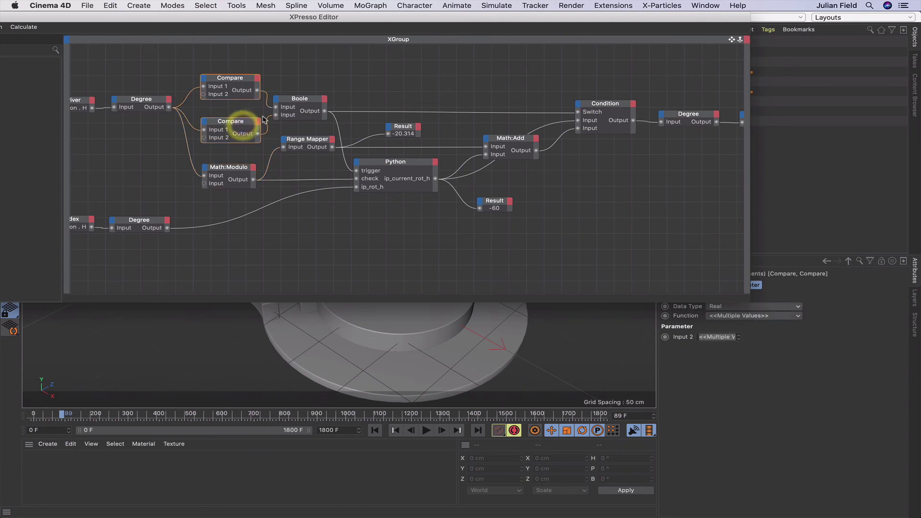
{"action": "left_click", "coordinate": [249, 82]}
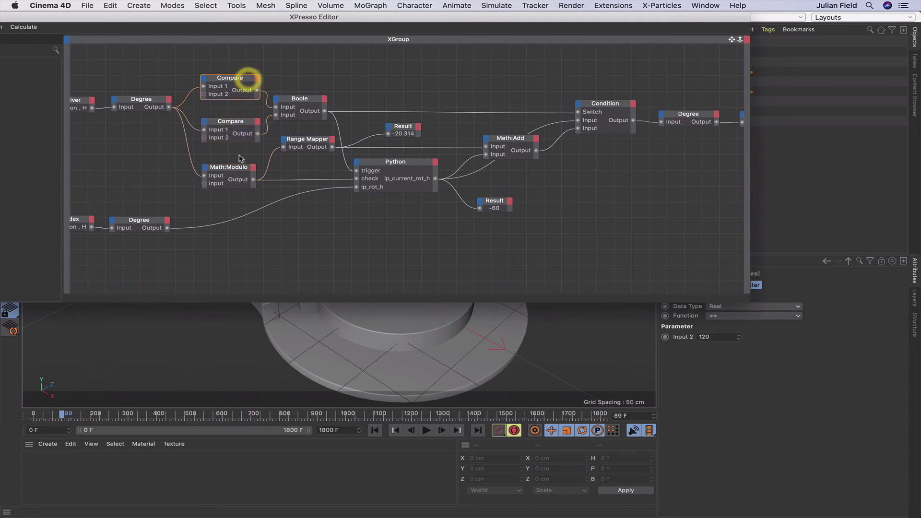
{"action": "left_click", "coordinate": [244, 128]}
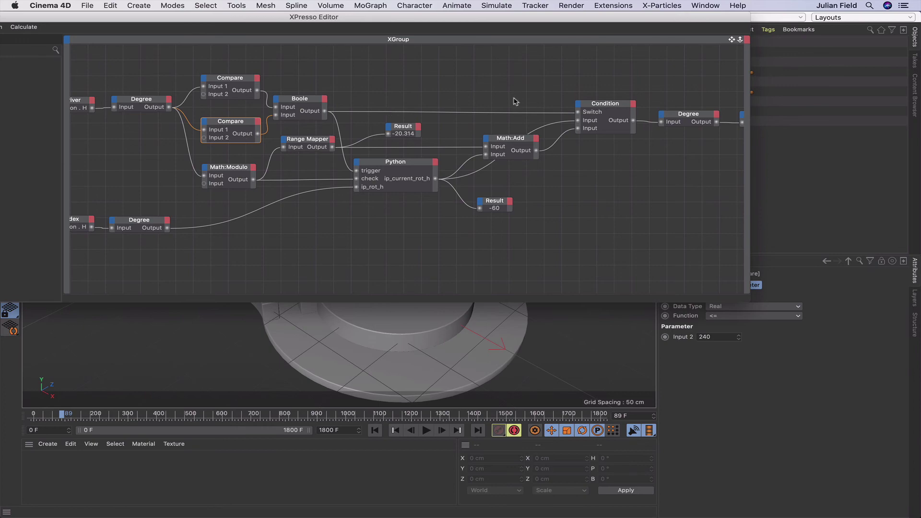
Open the Python node's code in an enlarged Expression Editor window beside the XPresso network and review the script
{"action": "left_click_drag", "start_coordinate": [692, 19], "coordinate": [465, 19]}
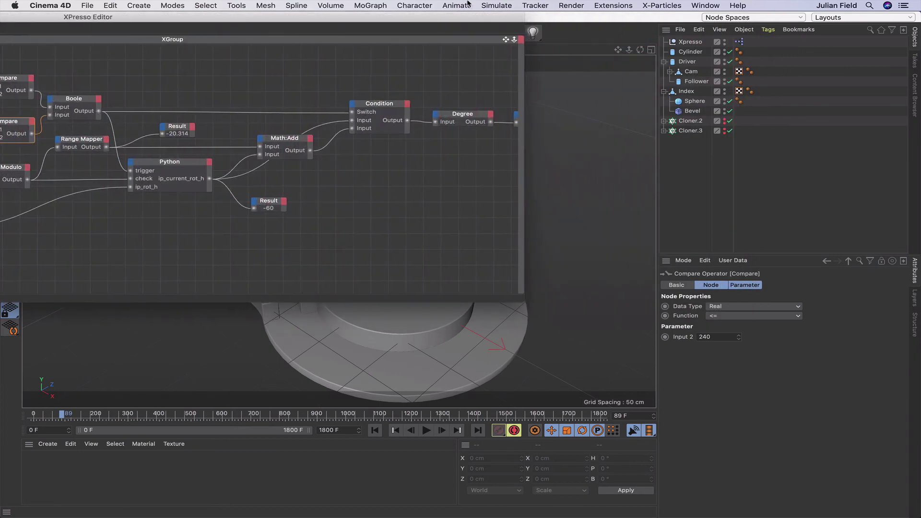
{"action": "left_click", "coordinate": [185, 166]}
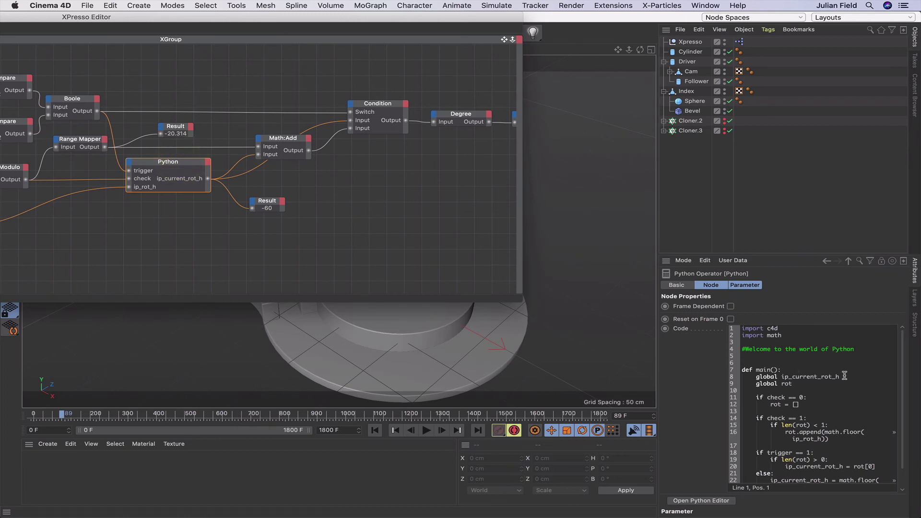
{"action": "scroll", "coordinate": [846, 377], "scroll_direction": "down", "scroll_amount": 1}
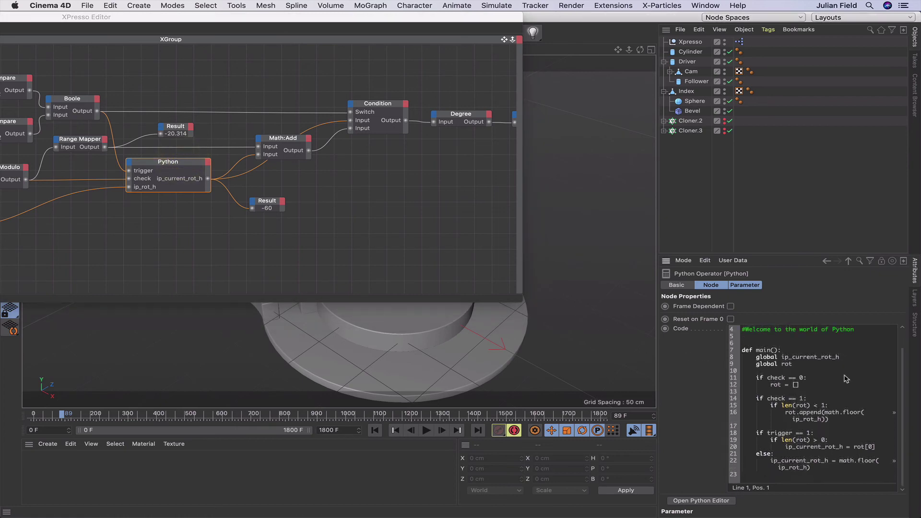
{"action": "left_click", "coordinate": [710, 501]}
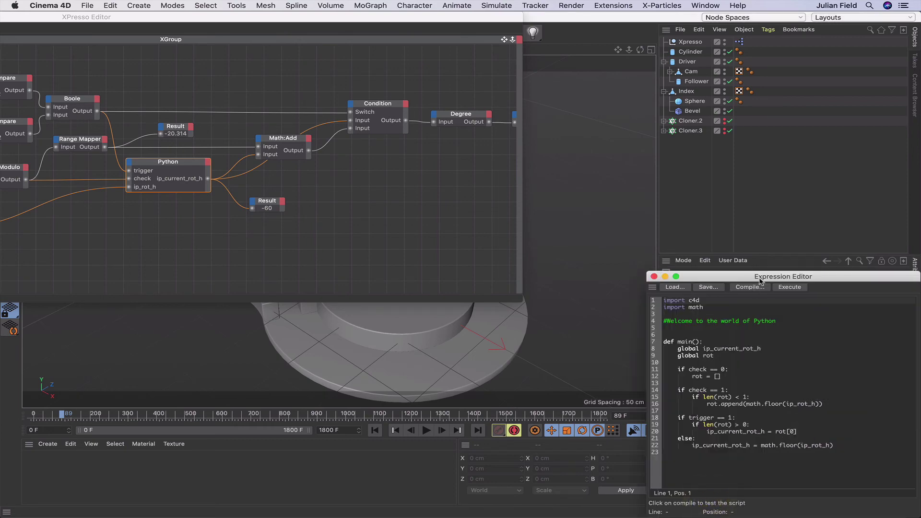
{"action": "left_click_drag", "start_coordinate": [761, 278], "coordinate": [657, 56]}
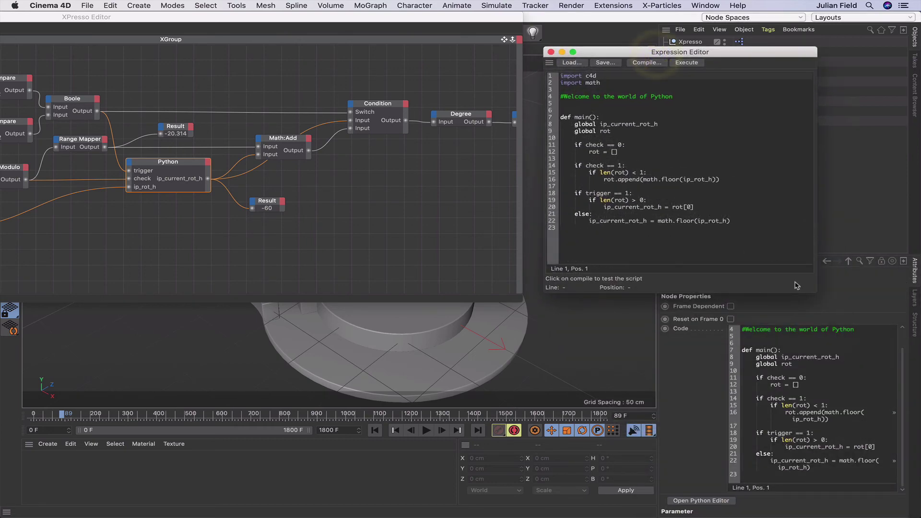
{"action": "left_click_drag", "start_coordinate": [813, 289], "coordinate": [850, 323]}
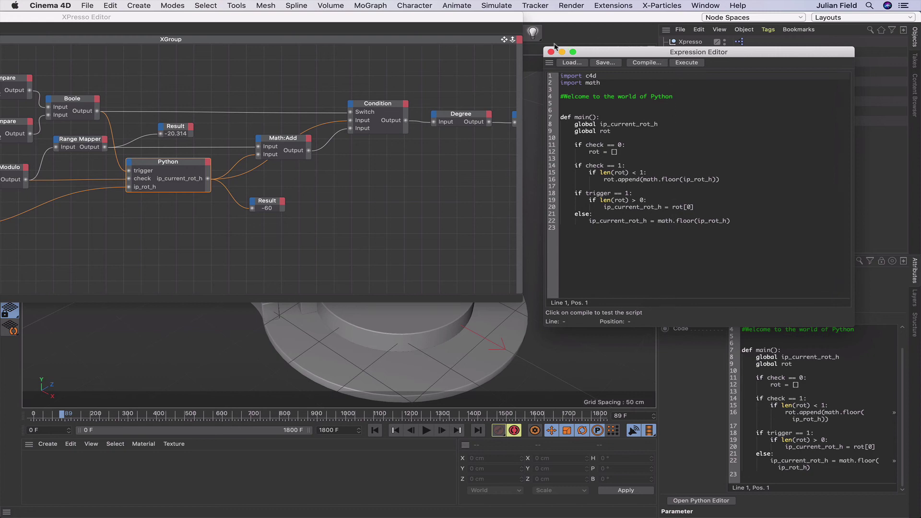
Close the Expression Editor and connect the Math:Modulo output to Input 1 of both Compare nodes
{"action": "left_click_drag", "start_coordinate": [500, 21], "coordinate": [210, 30]}
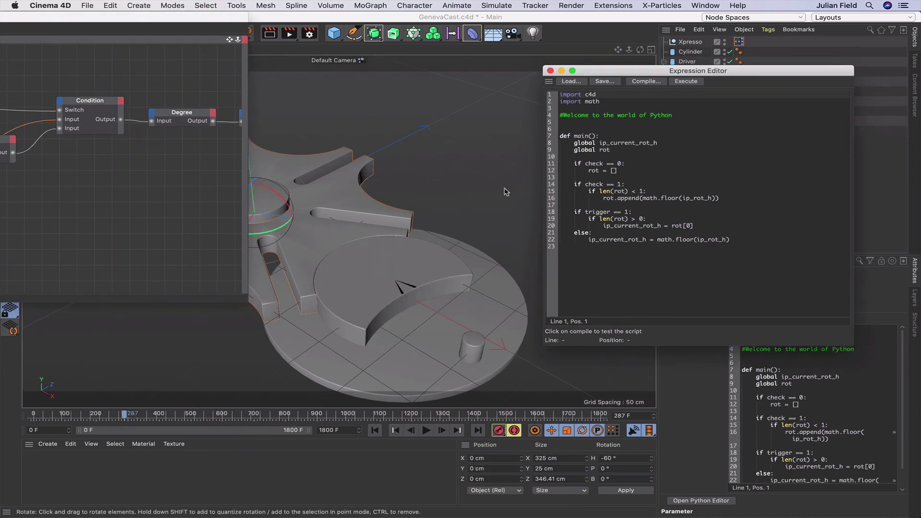
{"action": "double_click", "coordinate": [195, 21]}
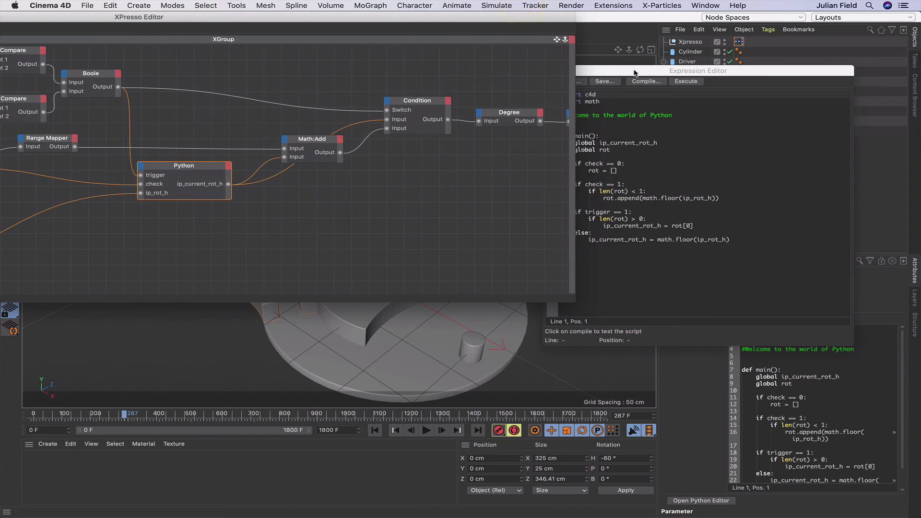
{"action": "left_click", "coordinate": [552, 71]}
{"action": "left_click", "coordinate": [549, 70]}
{"action": "left_click_drag", "start_coordinate": [537, 18], "coordinate": [778, 36]}
{"action": "left_click", "coordinate": [778, 37]}
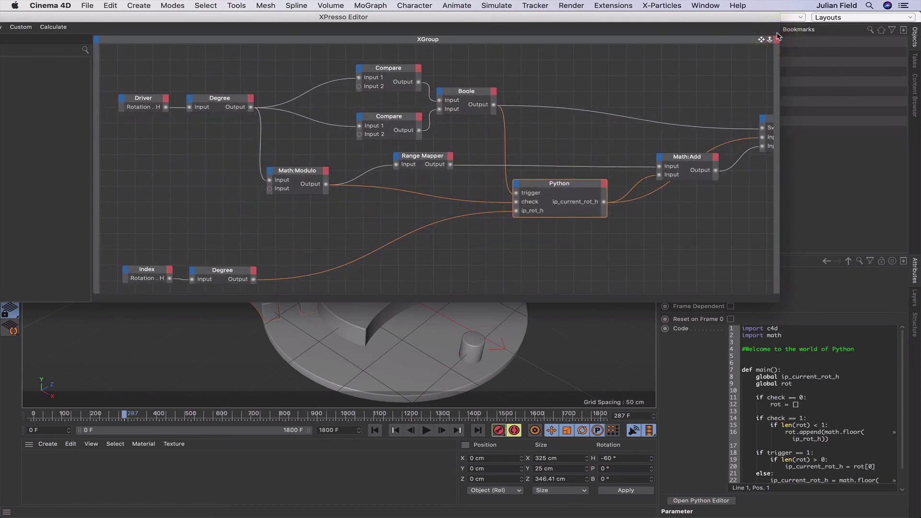
{"action": "left_click", "coordinate": [310, 171]}
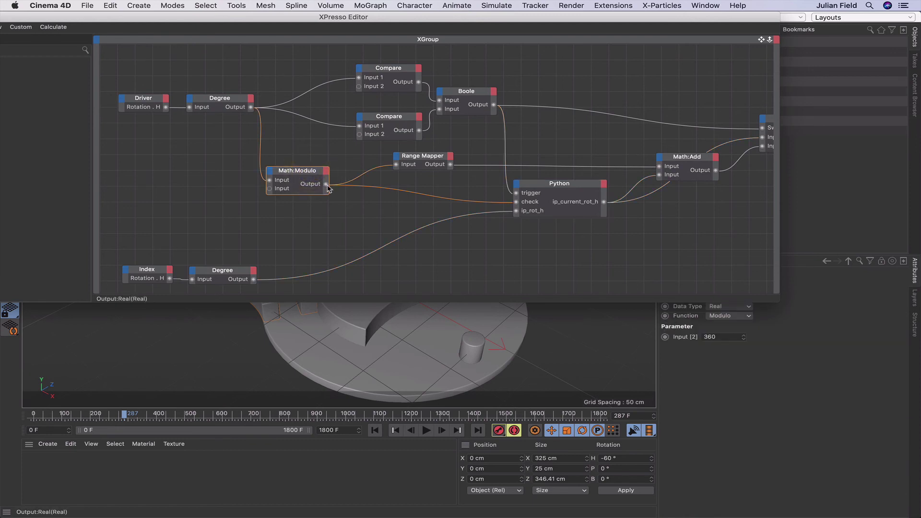
{"action": "left_click_drag", "start_coordinate": [327, 187], "coordinate": [360, 126]}
{"action": "left_click_drag", "start_coordinate": [327, 183], "coordinate": [359, 77]}
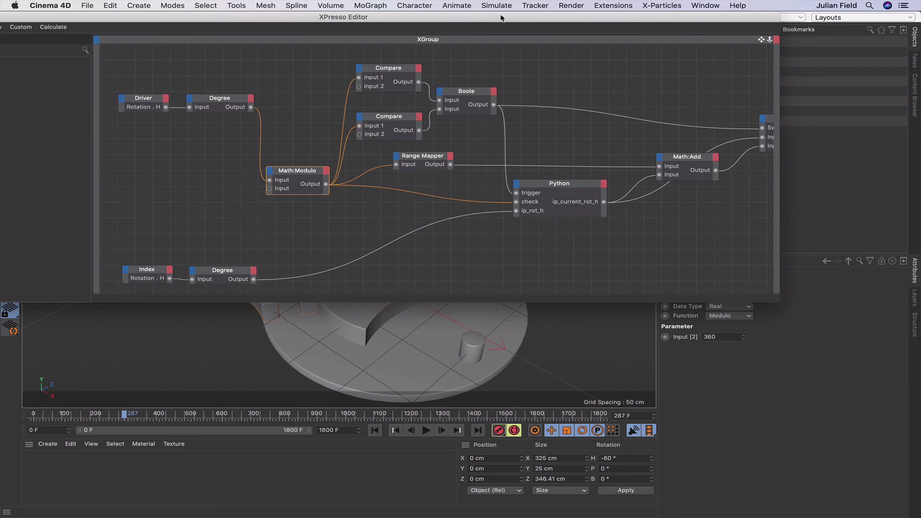
Check the function and Input 2 value of each Compare node
{"action": "left_click_drag", "start_coordinate": [501, 18], "coordinate": [252, 18]}
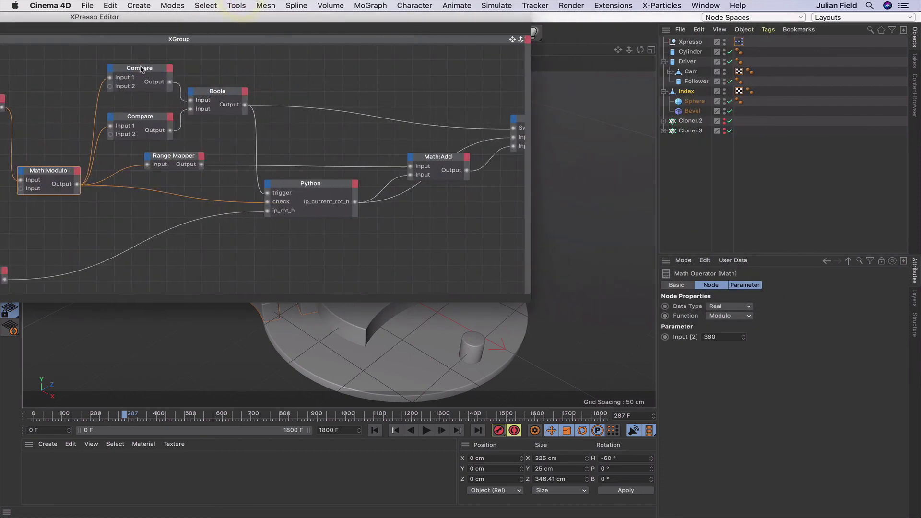
{"action": "left_click", "coordinate": [141, 68]}
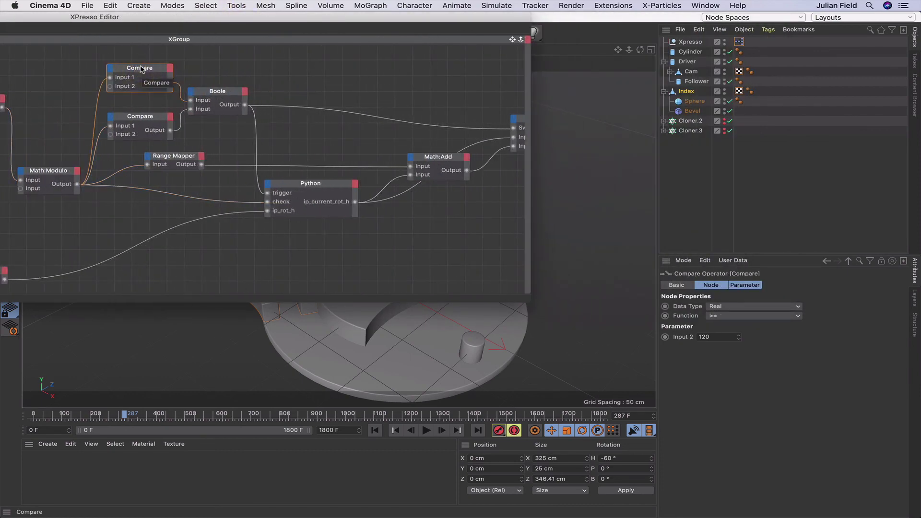
{"action": "left_click", "coordinate": [140, 119]}
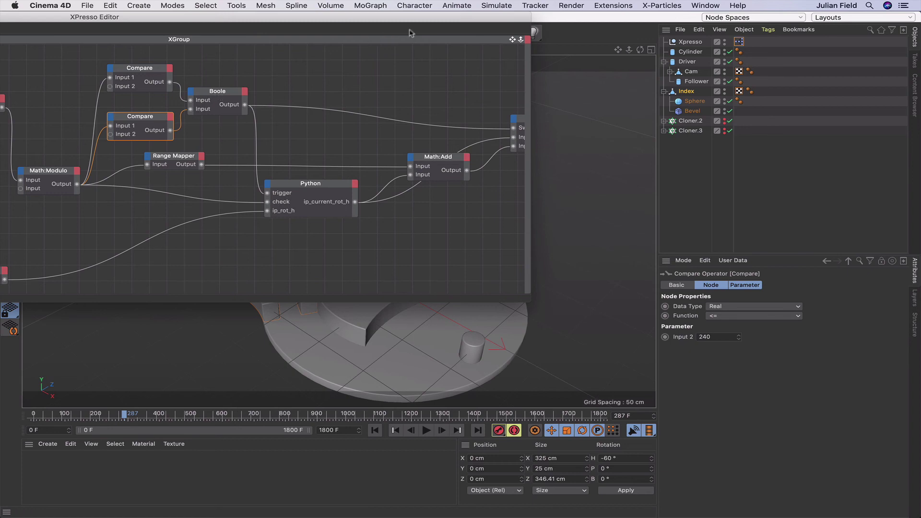
Uncover the mechanism, deselect everything, rewind the animation to frame 0, and play it through several Index steps before stopping it
{"action": "left_click_drag", "start_coordinate": [431, 19], "coordinate": [114, 6]}
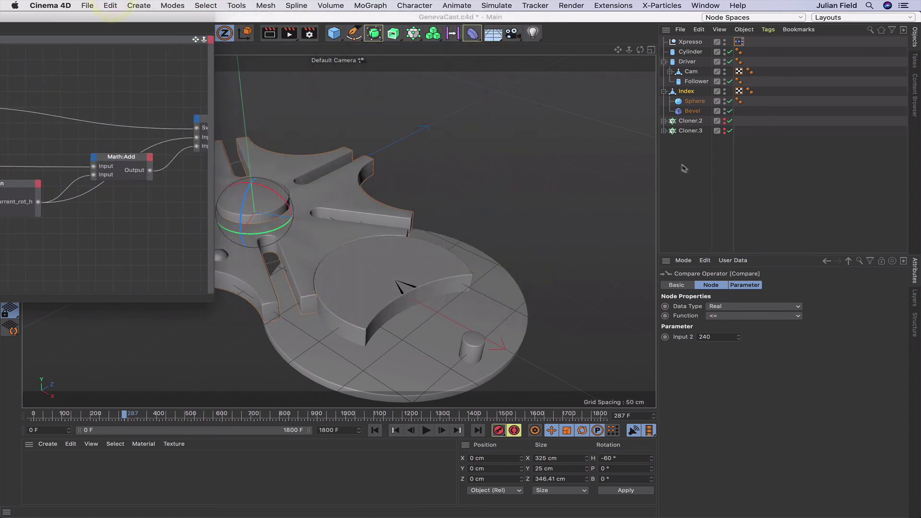
{"action": "left_click", "coordinate": [694, 172]}
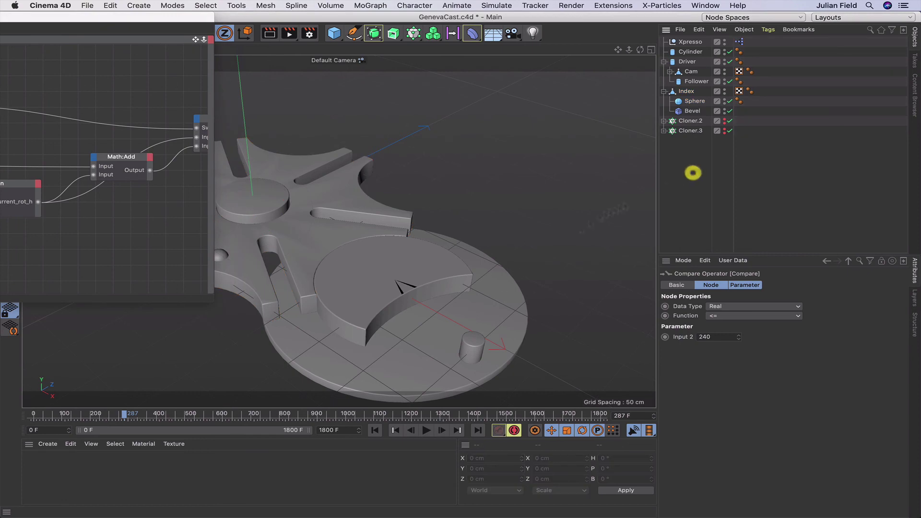
{"action": "left_click", "coordinate": [375, 430]}
{"action": "left_click", "coordinate": [426, 431]}
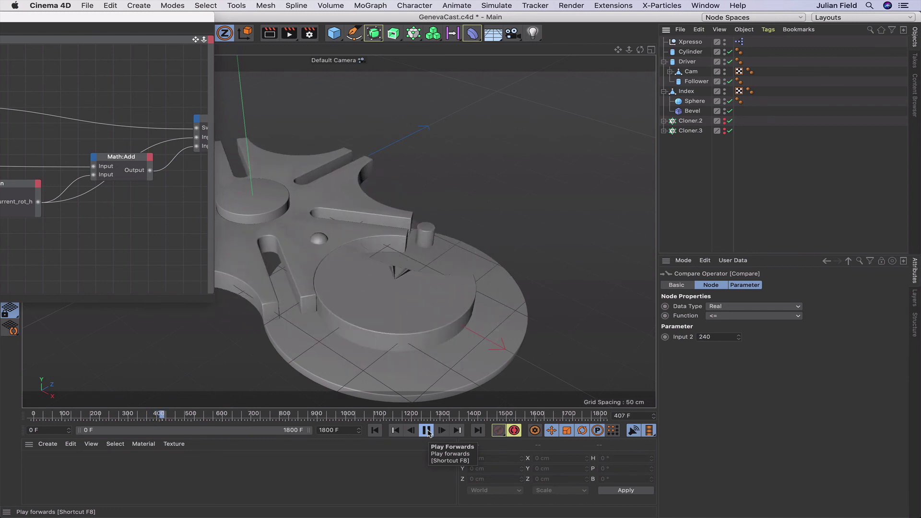
{"action": "left_click", "coordinate": [426, 431]}
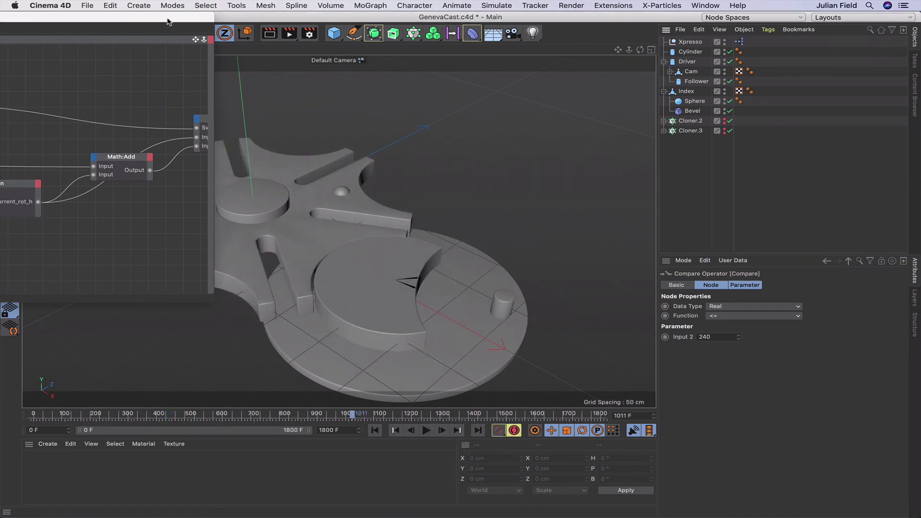
Add a Result node to the XPresso network and connect the Python node's ip_current_rot_h output to it to read the value
{"action": "left_click_drag", "start_coordinate": [168, 22], "coordinate": [184, 15]}
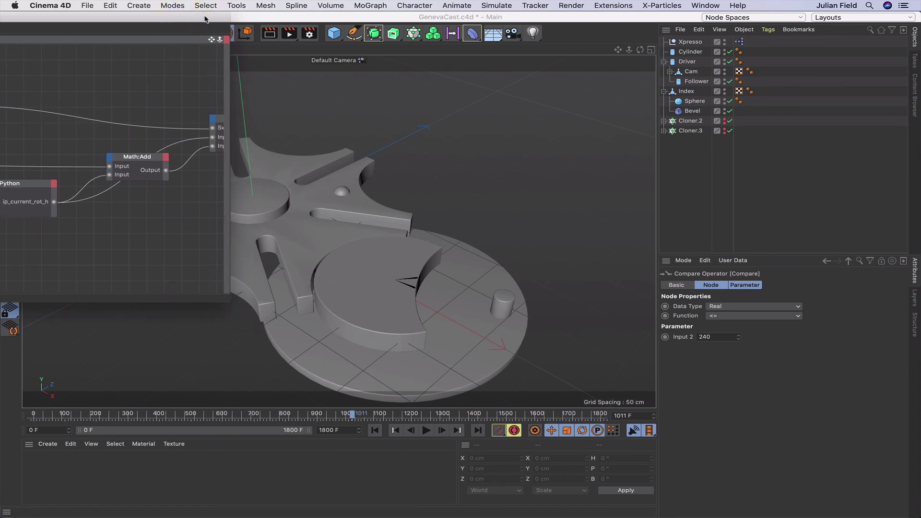
{"action": "left_click_drag", "start_coordinate": [206, 19], "coordinate": [563, 5]}
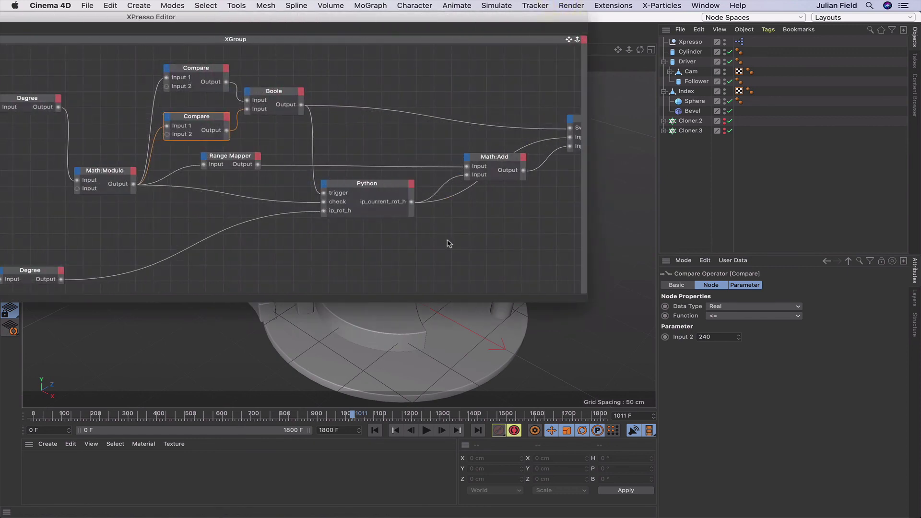
{"action": "right_click", "coordinate": [447, 242]}
{"action": "mouse_move", "coordinate": [473, 245]}
{"action": "mouse_move", "coordinate": [538, 245]}
{"action": "mouse_move", "coordinate": [597, 245]}
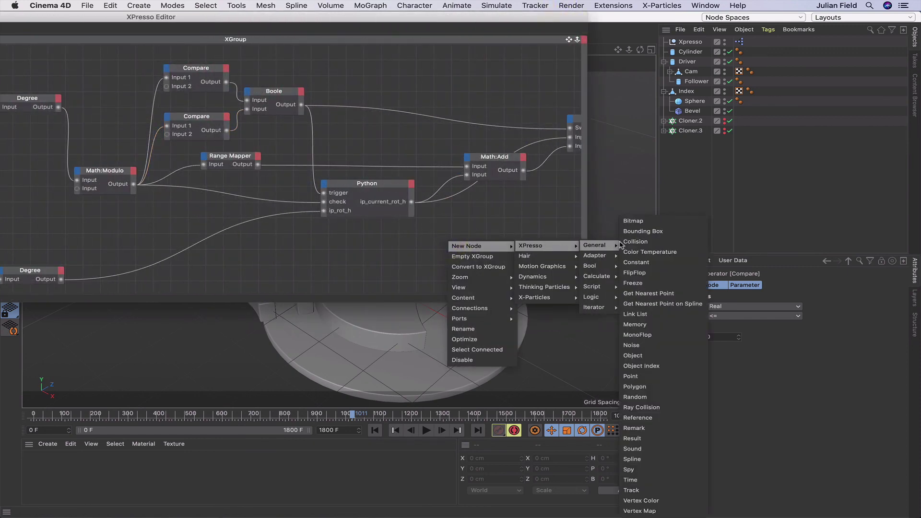
{"action": "left_click", "coordinate": [645, 442]}
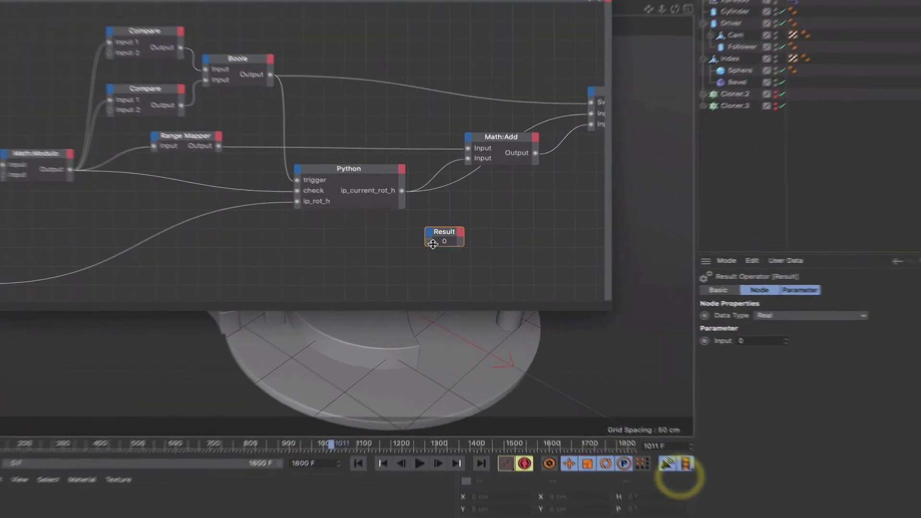
{"action": "left_click_drag", "start_coordinate": [377, 161], "coordinate": [473, 212]}
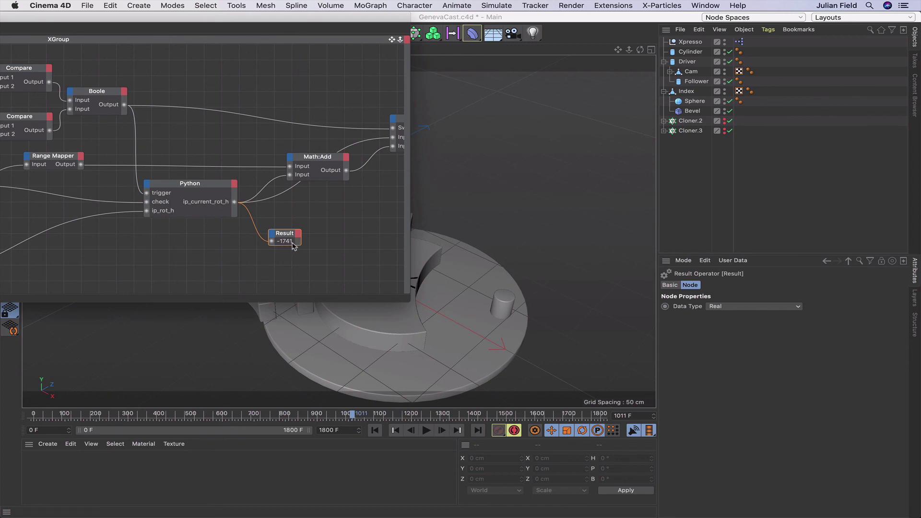
{"action": "left_click", "coordinate": [209, 184]}
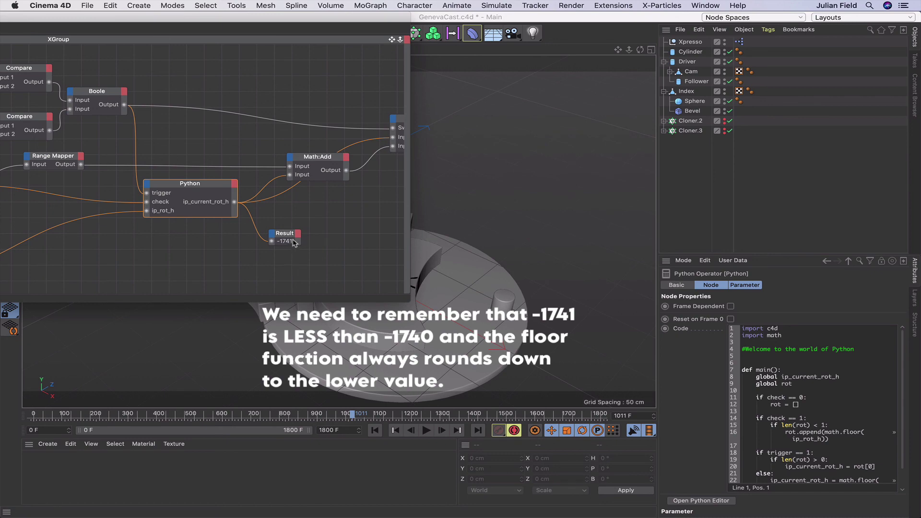
Delete the Result node attached to the Python node's output
{"action": "double_click", "coordinate": [267, 20]}
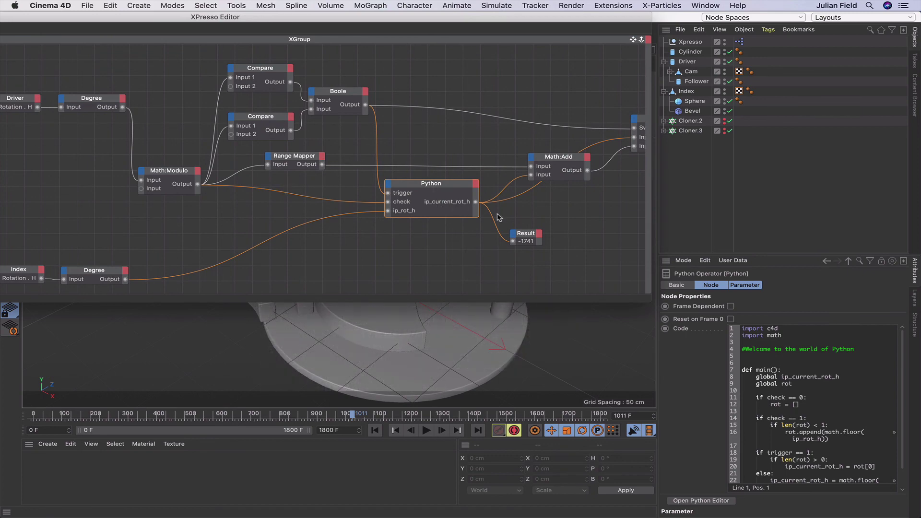
{"action": "left_click", "coordinate": [529, 236]}
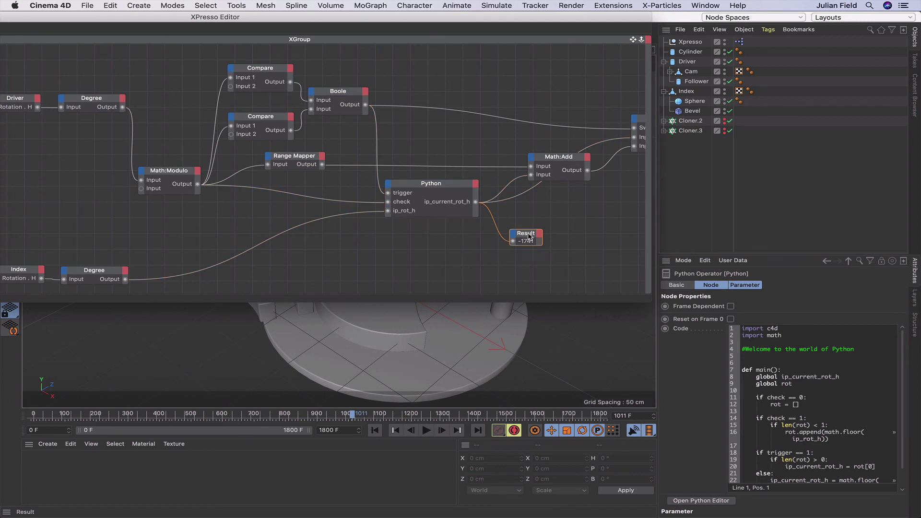
{"action": "key", "text": "Delete"}
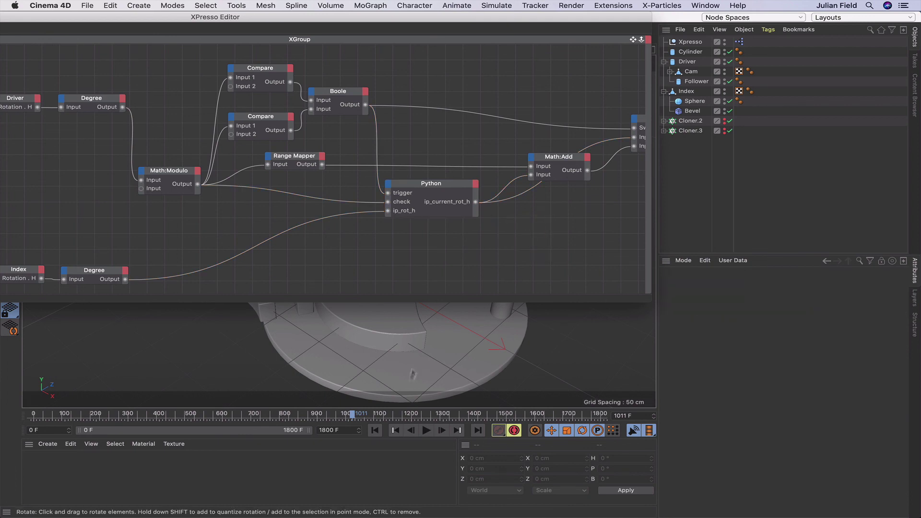
Rewind the animation to frame 0 and set the Index object's H rotation to 0°
{"action": "left_click", "coordinate": [375, 430]}
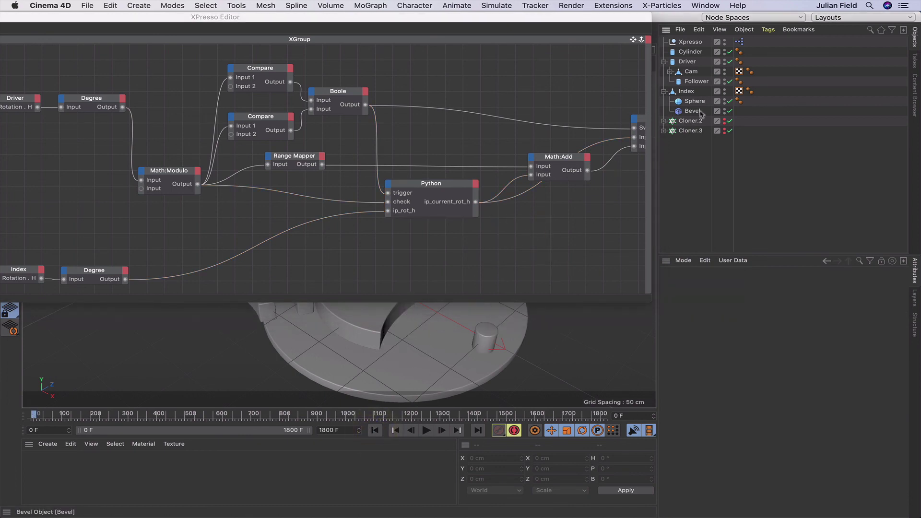
{"action": "left_click", "coordinate": [688, 93]}
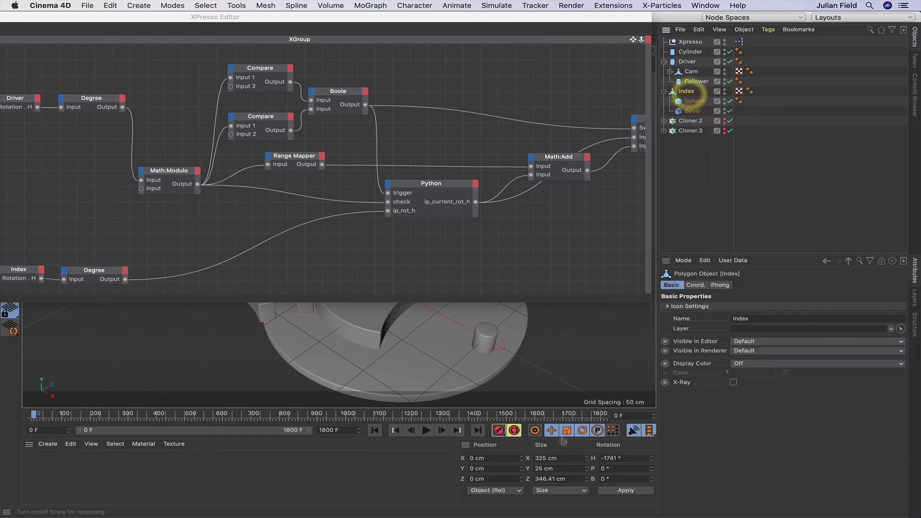
{"action": "type", "text": "0"}
{"action": "key", "text": "Return"}
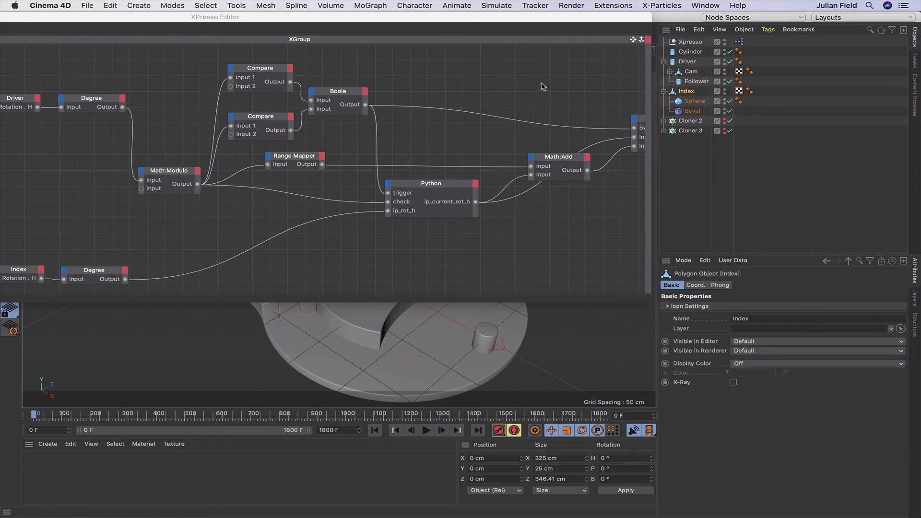
{"action": "left_click_drag", "start_coordinate": [629, 41], "coordinate": [697, 24]}
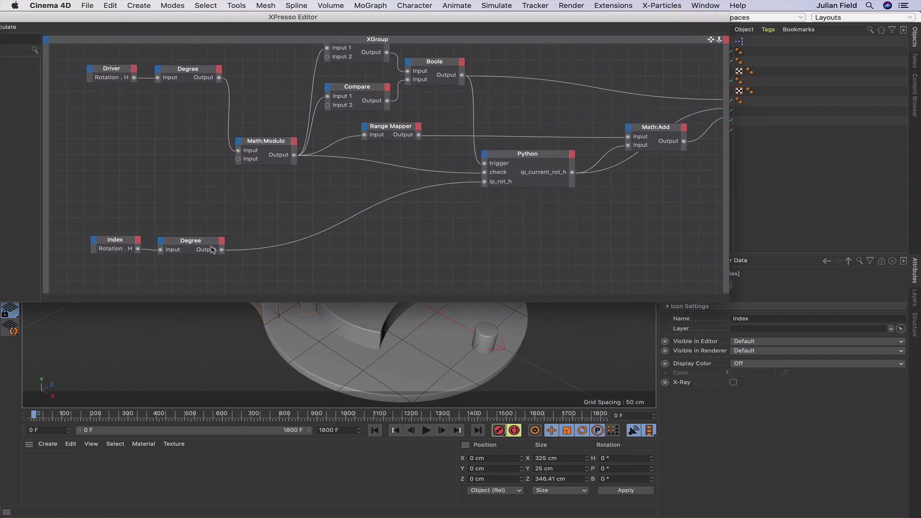
{"action": "right_click", "coordinate": [301, 260]}
{"action": "mouse_move", "coordinate": [317, 262]}
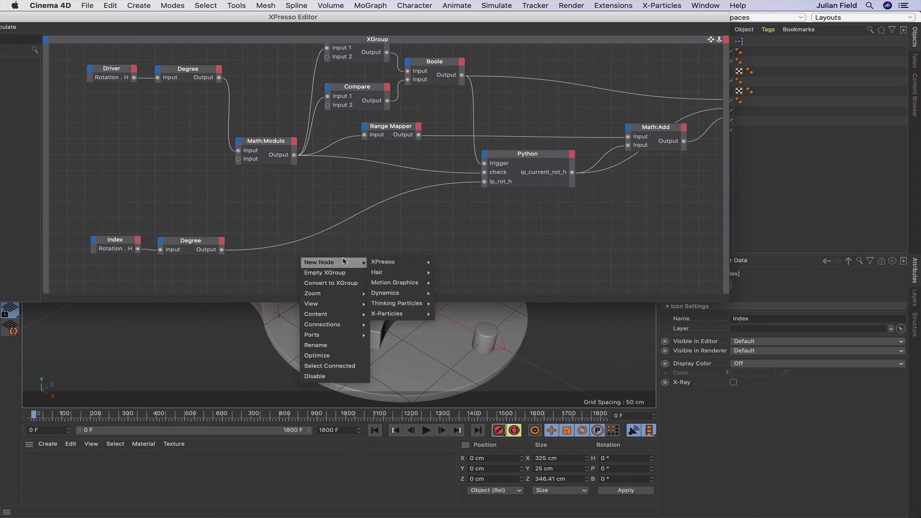
{"action": "mouse_move", "coordinate": [421, 265]}
{"action": "mouse_move", "coordinate": [449, 292]}
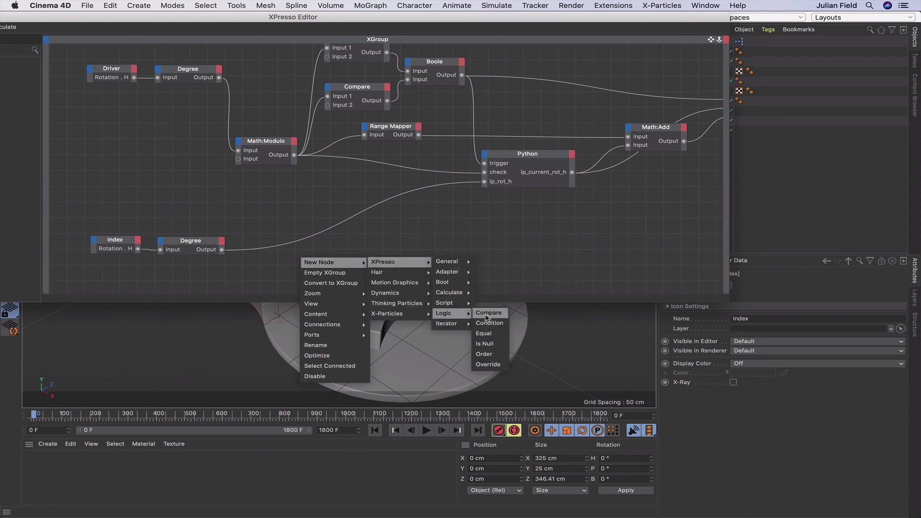
{"action": "left_click", "coordinate": [490, 313]}
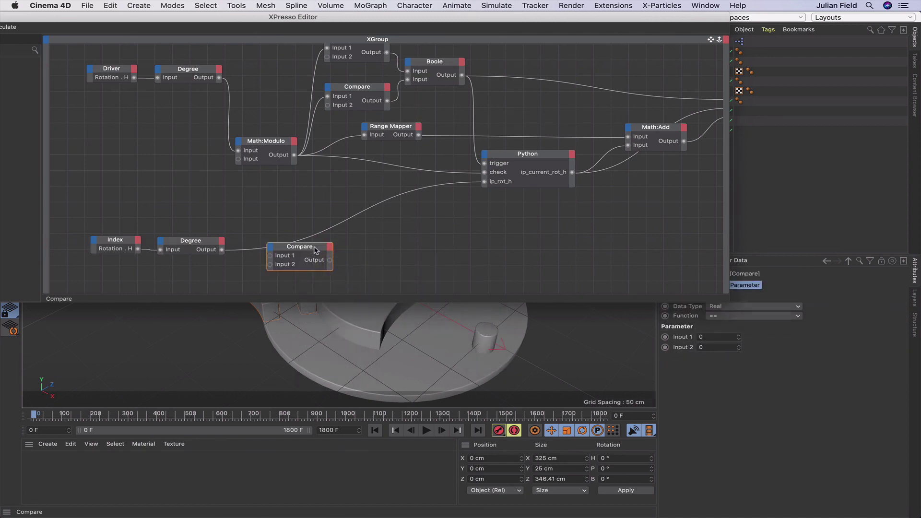
{"action": "left_click_drag", "start_coordinate": [311, 249], "coordinate": [322, 246]}
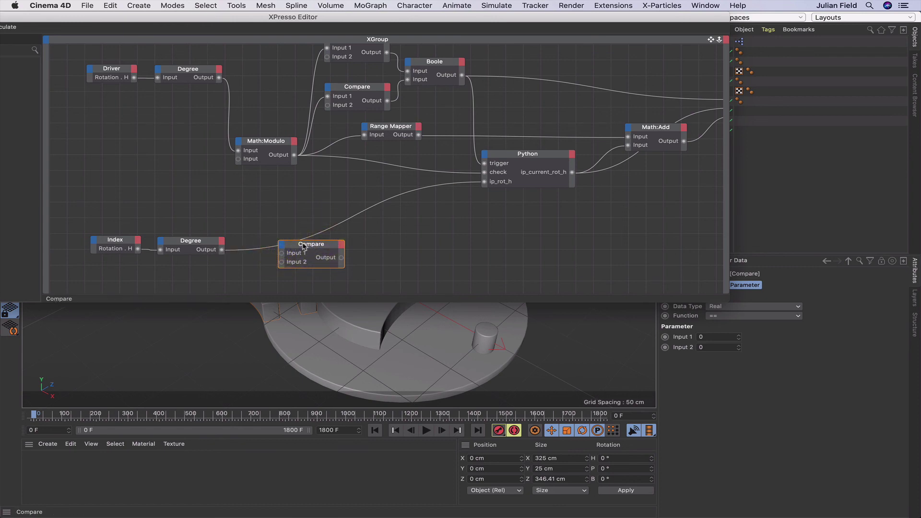
{"action": "key", "text": "Delete"}
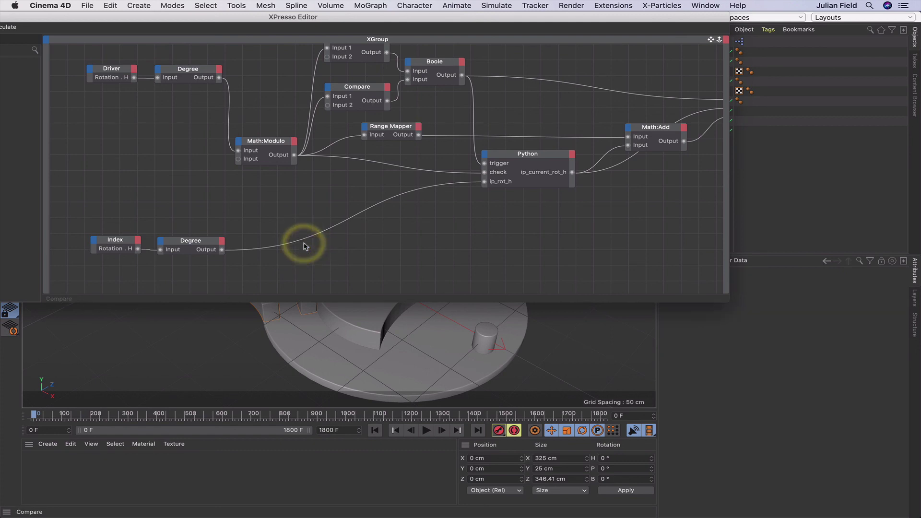
Duplicate the Math:Modulo node beside the Index's Degree node and connect that Degree output to the copy's first input
{"action": "left_click_drag", "start_coordinate": [267, 144], "coordinate": [306, 260], "text": "ctrl"}
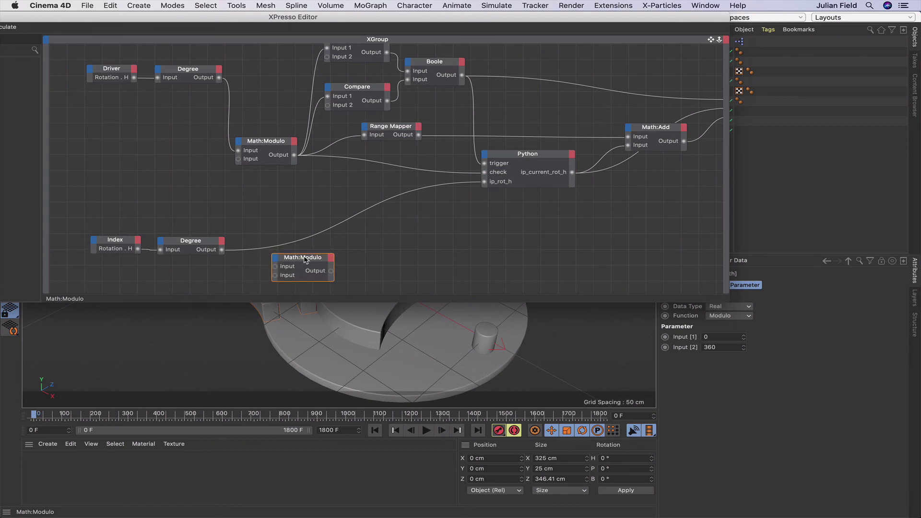
{"action": "left_click", "coordinate": [303, 257]}
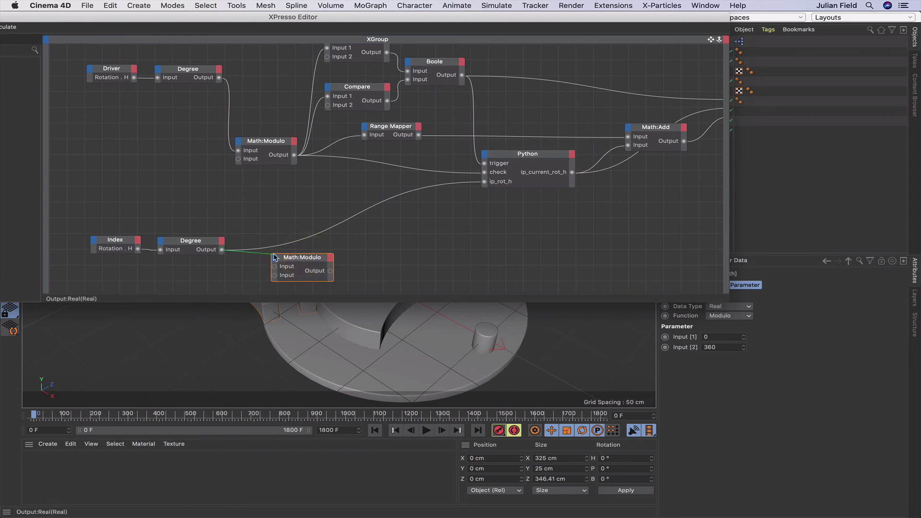
{"action": "left_click_drag", "start_coordinate": [276, 269], "coordinate": [334, 256]}
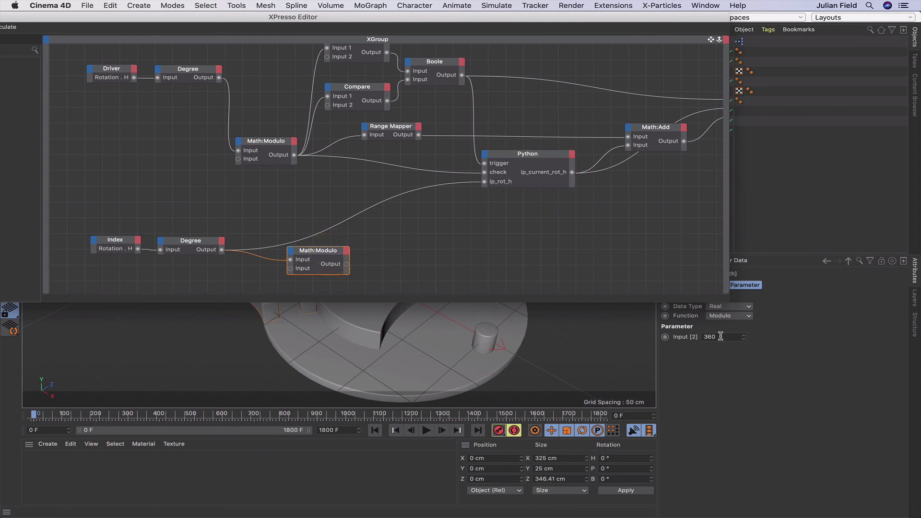
Set Input [2] of the new Math:Modulo node to -360 and connect its output to the Python node's ip_rot_h port
{"action": "left_click", "coordinate": [703, 337]}
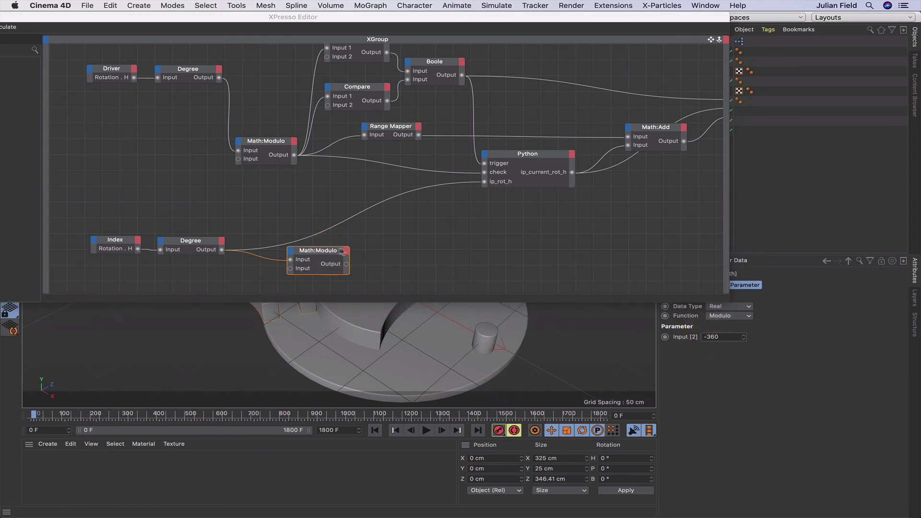
{"action": "left_click_drag", "start_coordinate": [331, 253], "coordinate": [368, 240]}
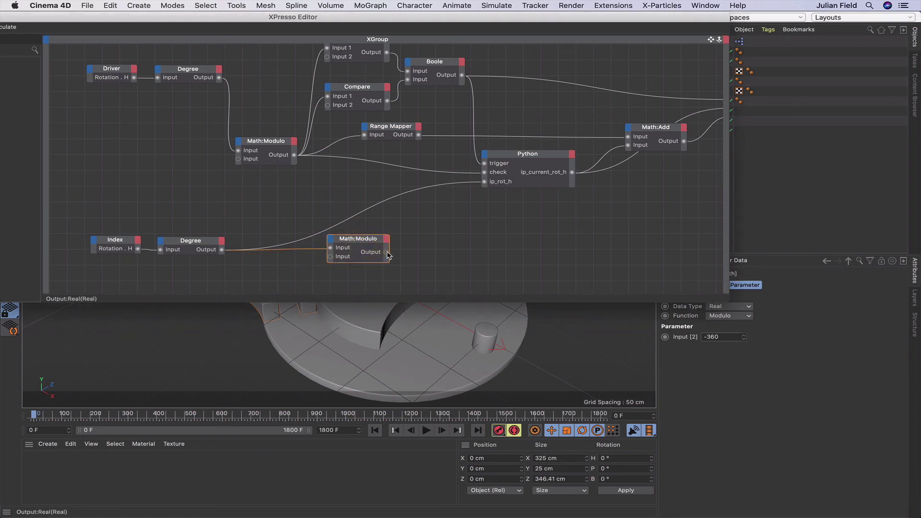
{"action": "left_click_drag", "start_coordinate": [486, 185], "coordinate": [484, 182]}
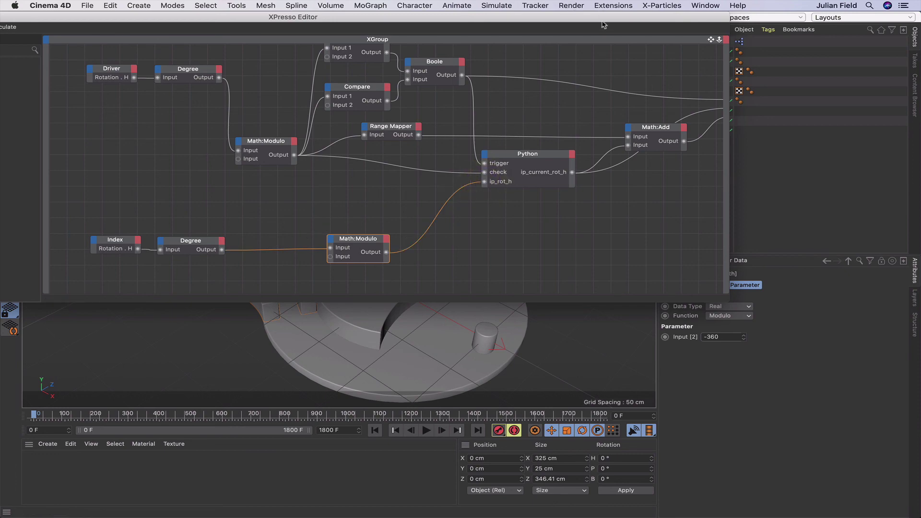
Add a Result node beside the new Math:Modulo node and connect the Modulo output to it
{"action": "left_click_drag", "start_coordinate": [603, 22], "coordinate": [338, 5]}
{"action": "right_click", "coordinate": [191, 273]}
{"action": "mouse_move", "coordinate": [211, 275]}
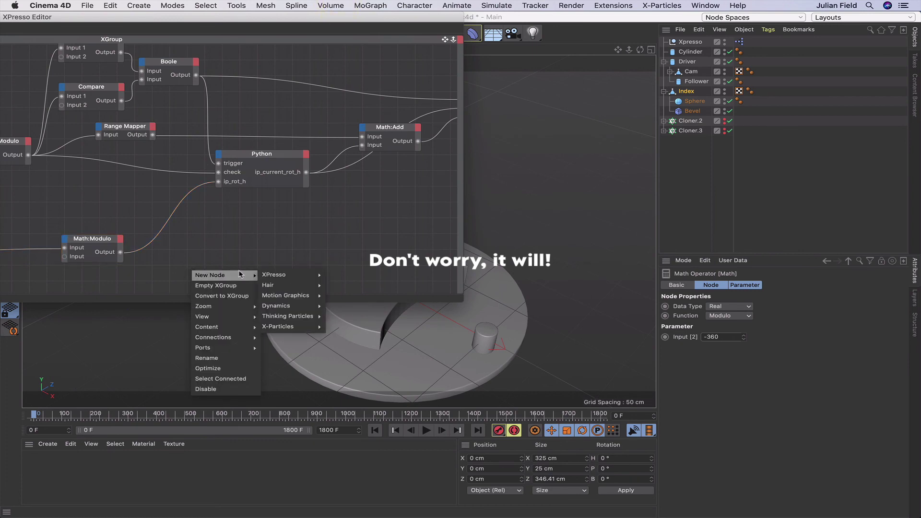
{"action": "mouse_move", "coordinate": [283, 274]}
{"action": "mouse_move", "coordinate": [339, 278]}
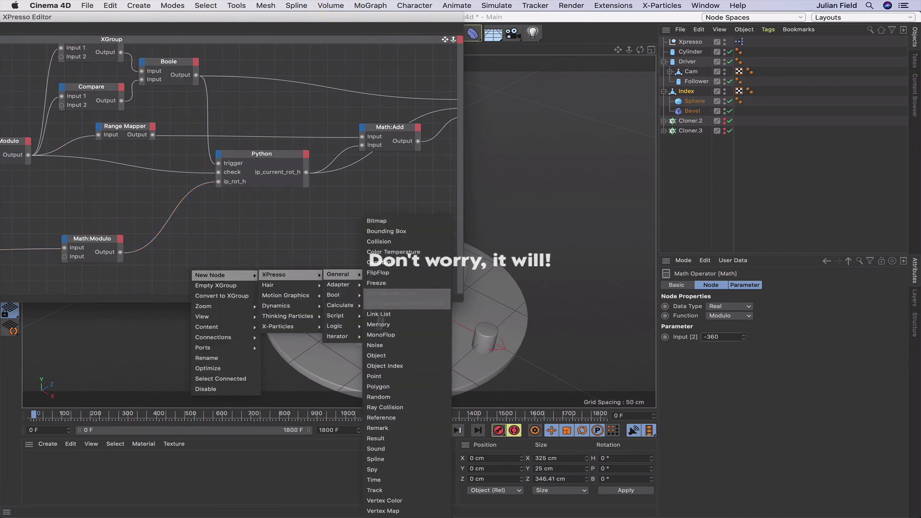
{"action": "left_click", "coordinate": [376, 439]}
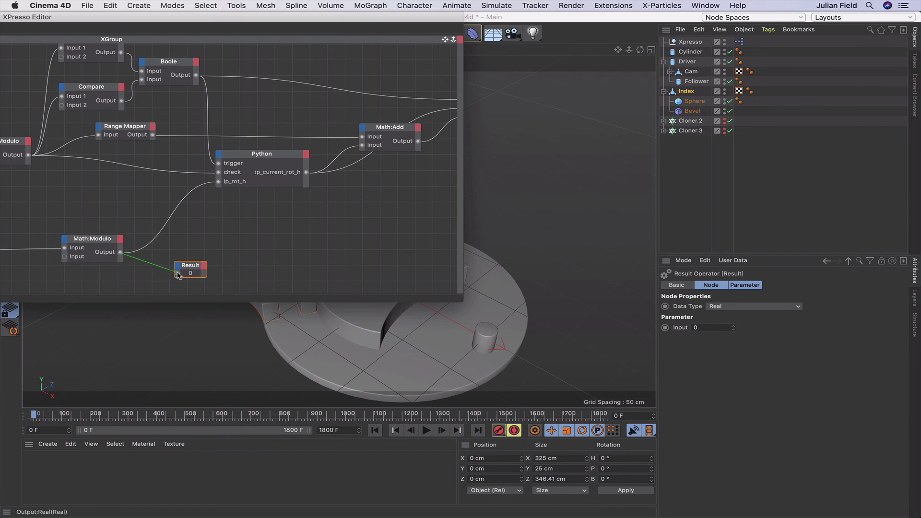
{"action": "left_click_drag", "start_coordinate": [178, 275], "coordinate": [190, 256]}
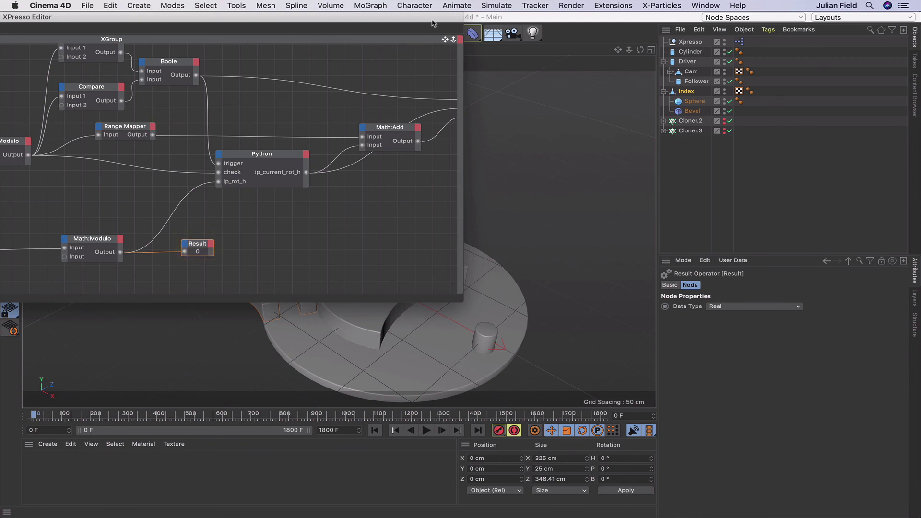
Uncover the mechanism and play the animation through several Index steps, watching the Result node's value, before stopping it
{"action": "left_click_drag", "start_coordinate": [434, 17], "coordinate": [297, 12]}
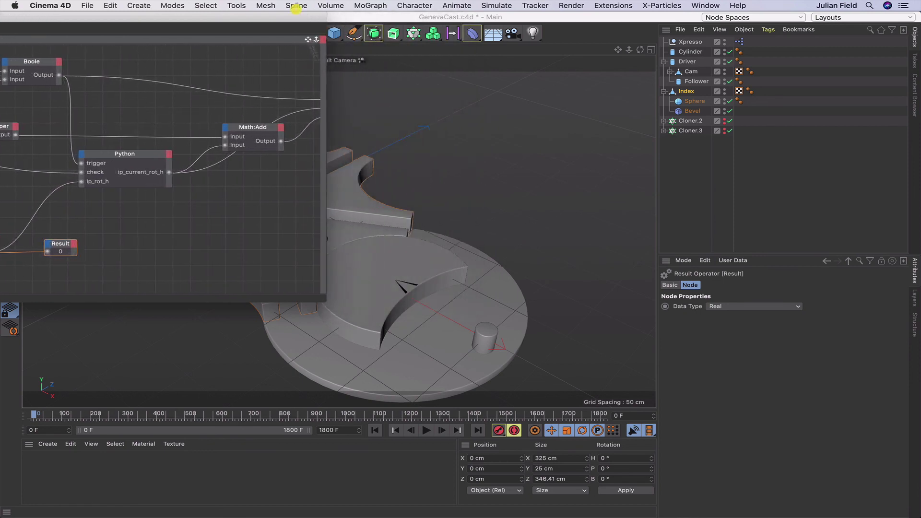
{"action": "left_click", "coordinate": [427, 431]}
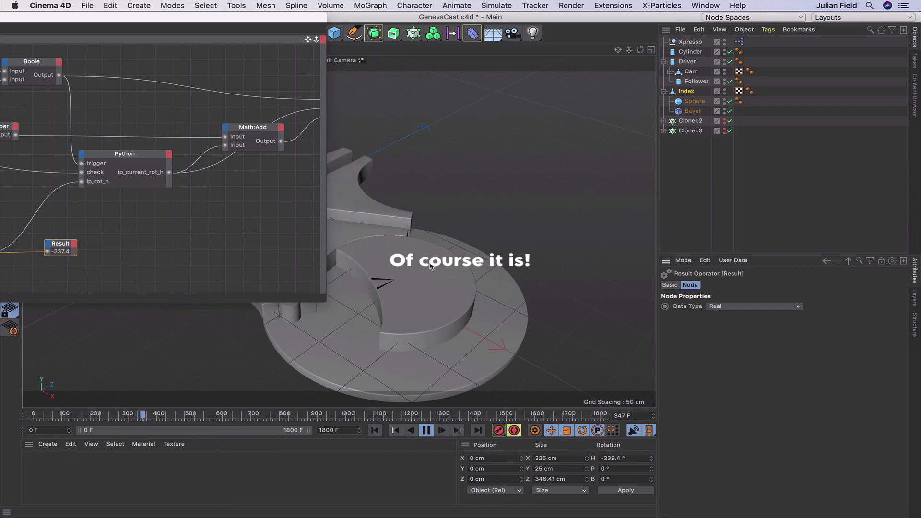
{"action": "left_click_drag", "start_coordinate": [312, 17], "coordinate": [249, 18]}
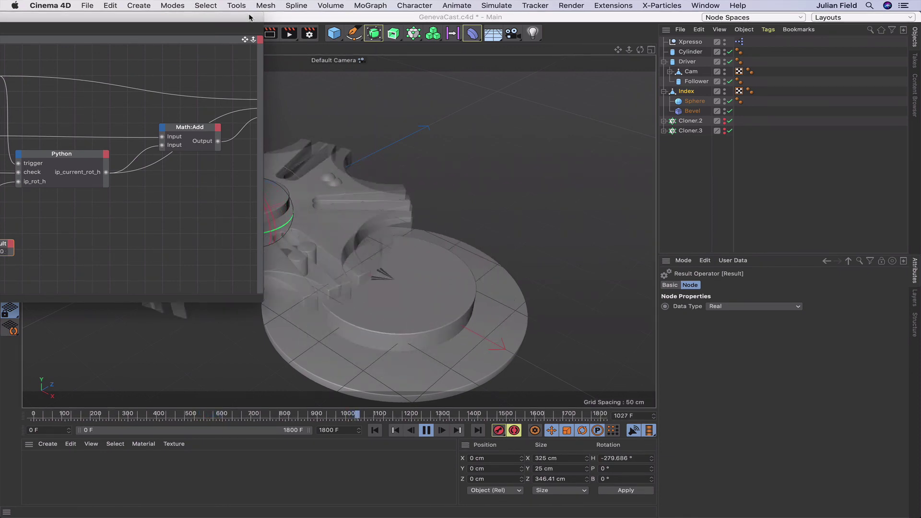
{"action": "key", "text": "space"}
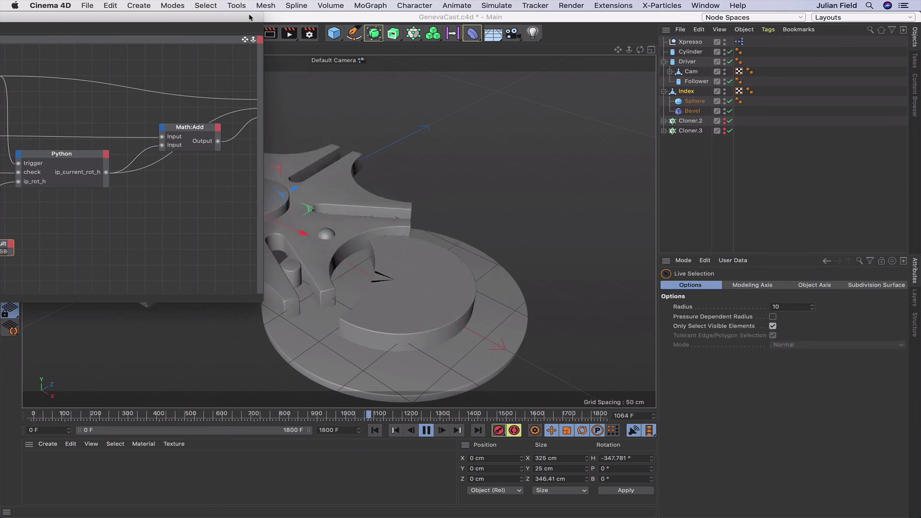
{"action": "key", "text": "space"}
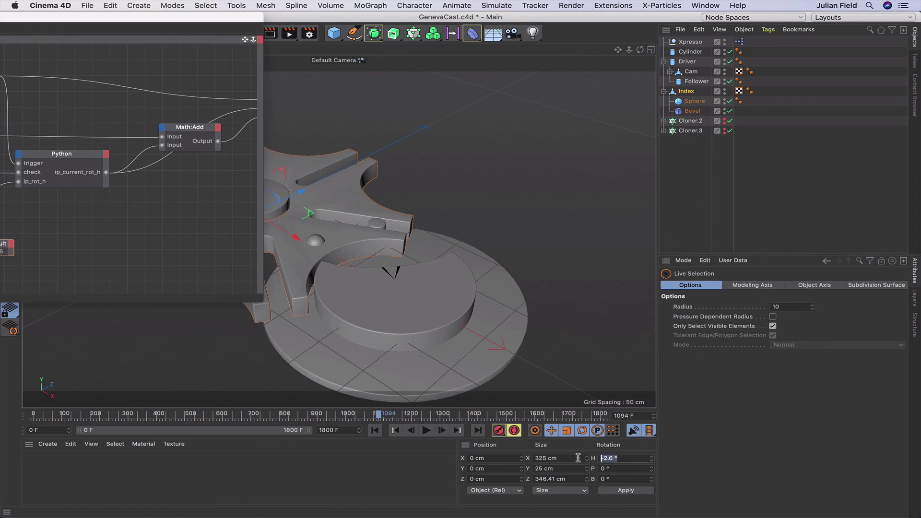
Return the animation to the start and set the Index object's H rotation to 0°
{"action": "type", "text": "0"}
{"action": "key", "text": "Return"}
{"action": "left_click", "coordinate": [375, 431]}
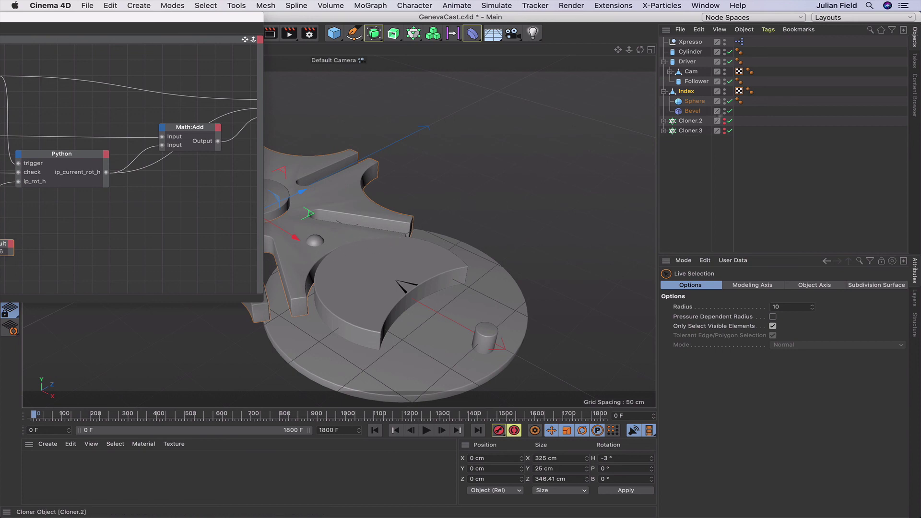
{"action": "left_click", "coordinate": [687, 94]}
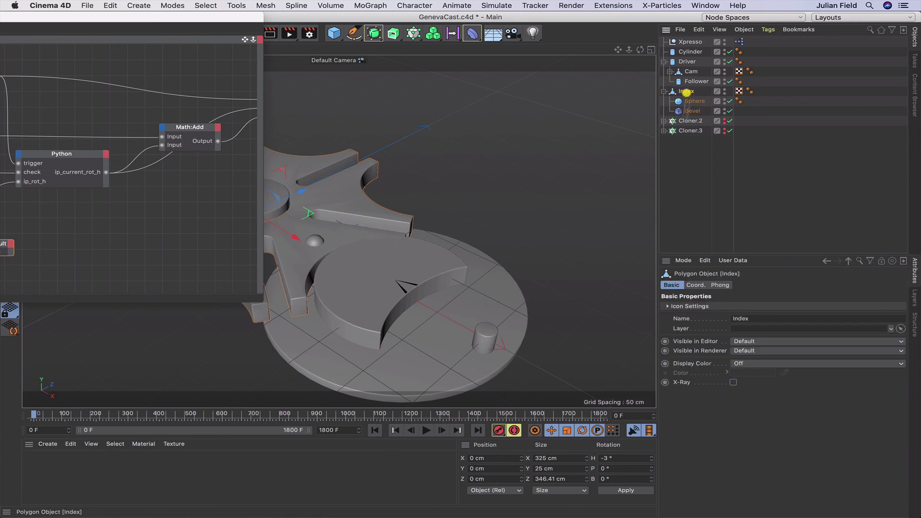
{"action": "left_click", "coordinate": [607, 469]}
{"action": "key", "text": "shift+Tab"}
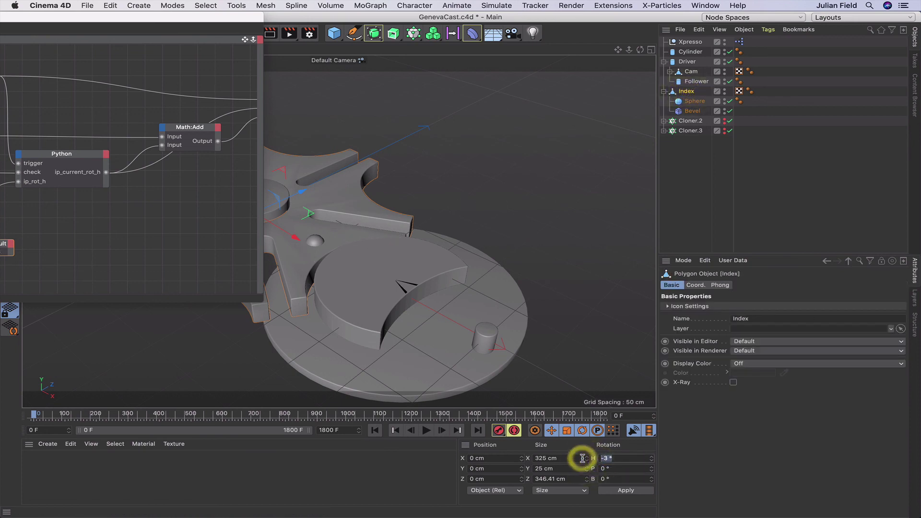
{"action": "type", "text": "0"}
{"action": "key", "text": "Return"}
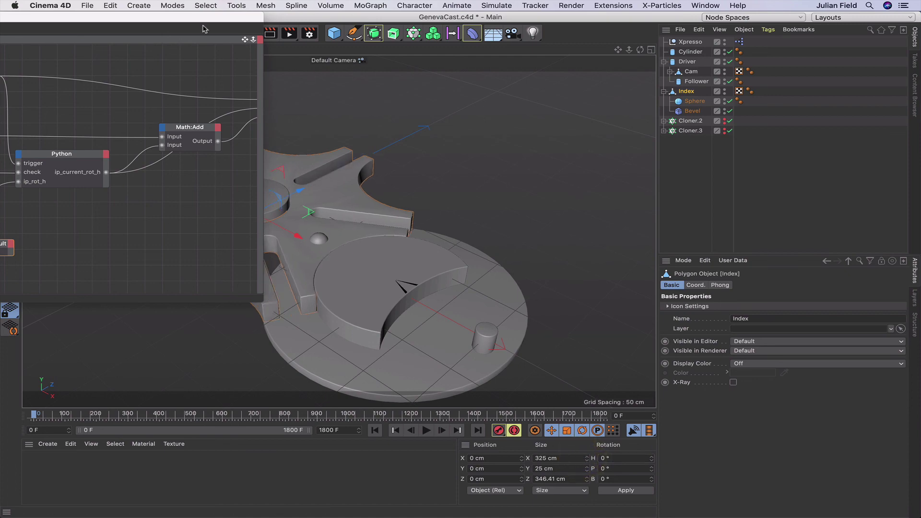
Bring the XPresso graph back into view and delete the Result node beside the lower Math:Modulo node
{"action": "left_click_drag", "start_coordinate": [201, 22], "coordinate": [538, 25]}
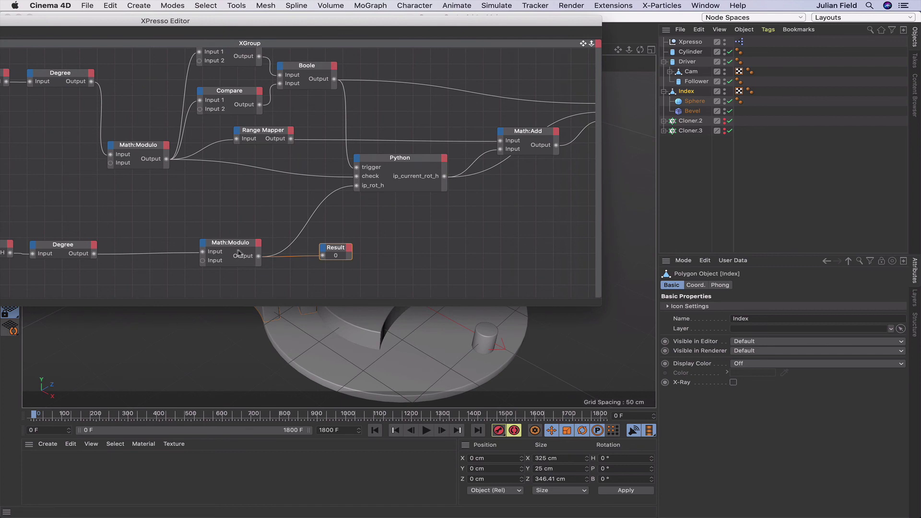
{"action": "left_click", "coordinate": [343, 249]}
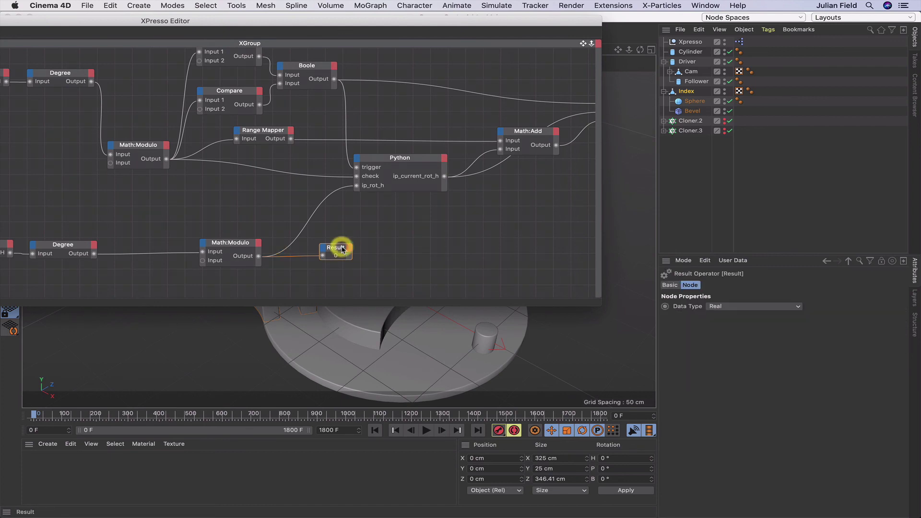
{"action": "key", "text": "Delete"}
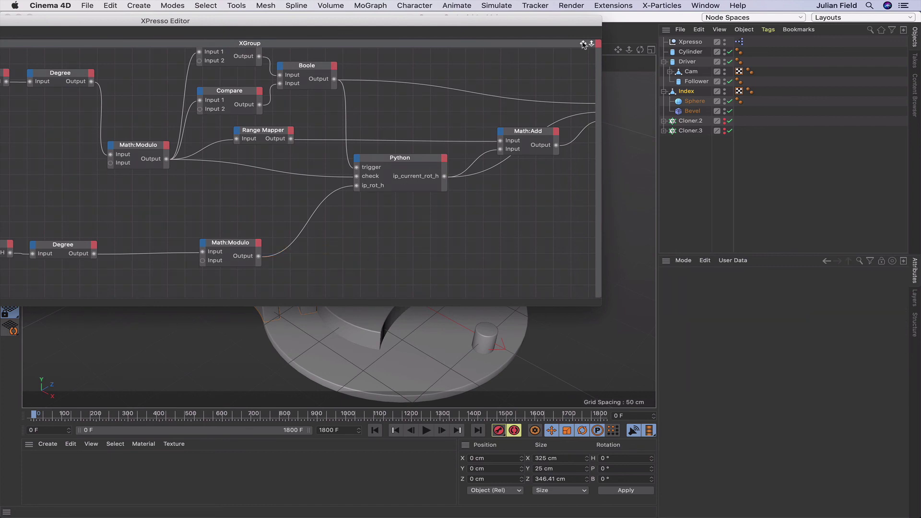
{"action": "left_click_drag", "start_coordinate": [583, 45], "coordinate": [322, 107]}
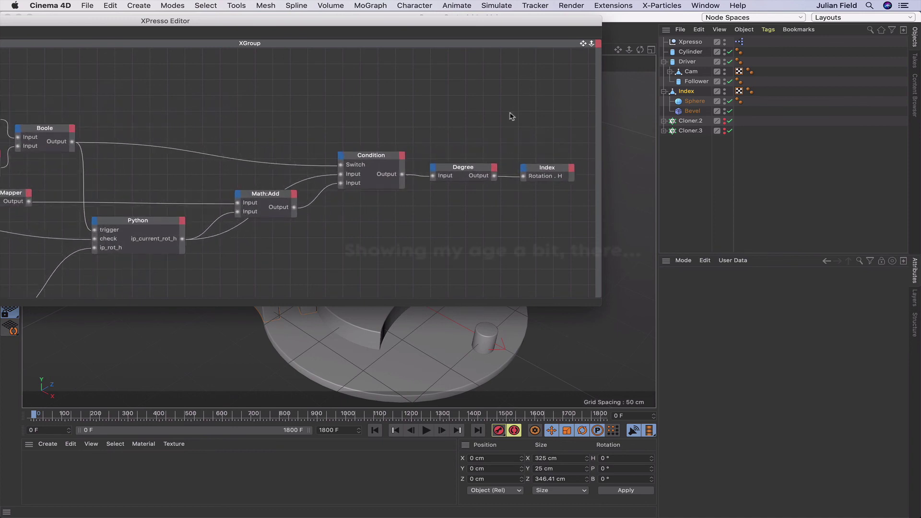
{"action": "left_click_drag", "start_coordinate": [584, 43], "coordinate": [607, 43]}
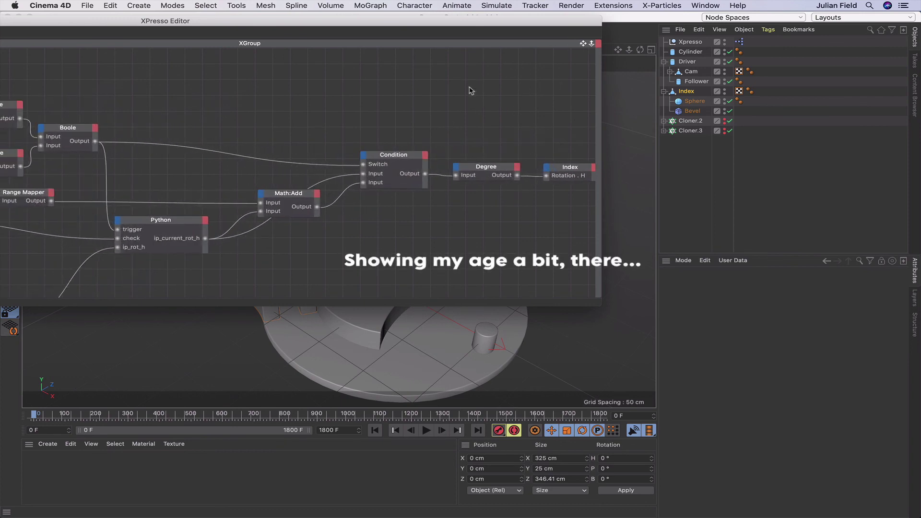
{"action": "right_click", "coordinate": [414, 89]}
{"action": "mouse_move", "coordinate": [432, 94]}
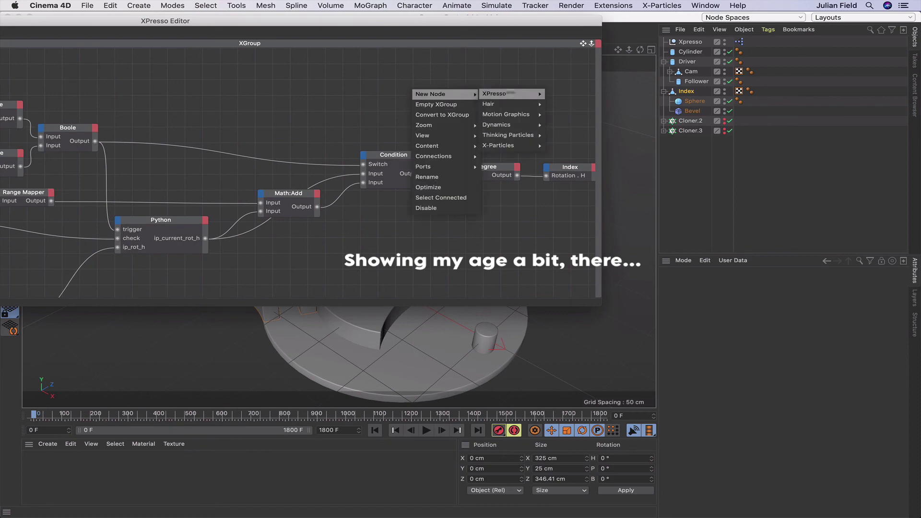
{"action": "mouse_move", "coordinate": [496, 94]}
{"action": "mouse_move", "coordinate": [554, 94]}
{"action": "left_click", "coordinate": [600, 313]}
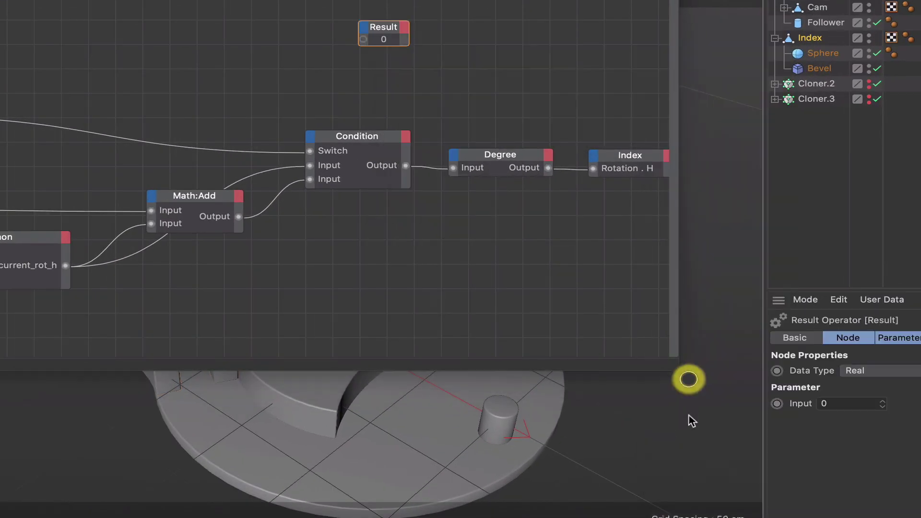
{"action": "key", "text": "Delete"}
Add a Time node above the Condition node at the output end of the graph
{"action": "right_click", "coordinate": [378, 20]}
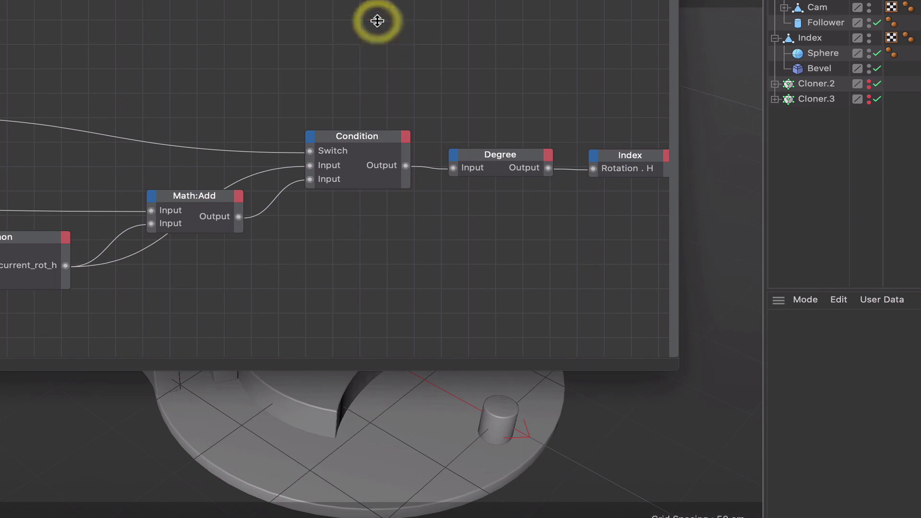
{"action": "mouse_move", "coordinate": [468, 30]}
{"action": "mouse_move", "coordinate": [528, 29]}
{"action": "mouse_move", "coordinate": [609, 29]}
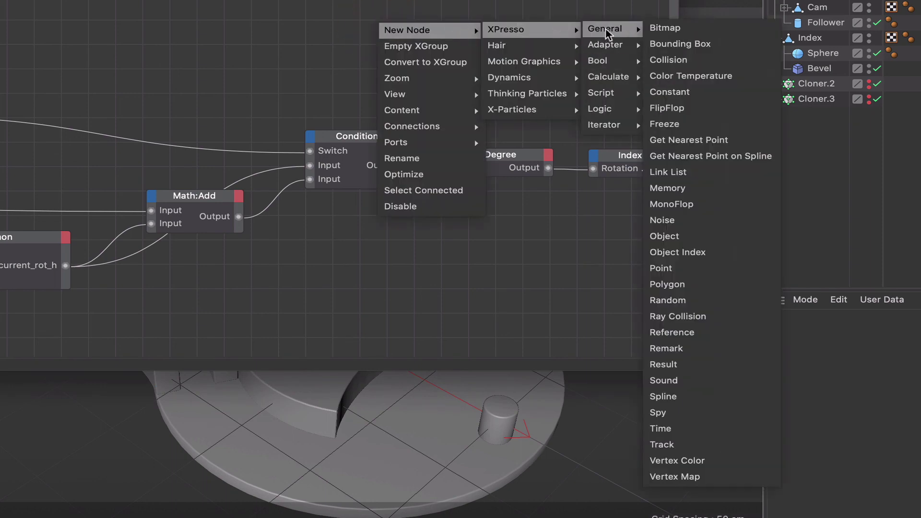
{"action": "left_click", "coordinate": [698, 428]}
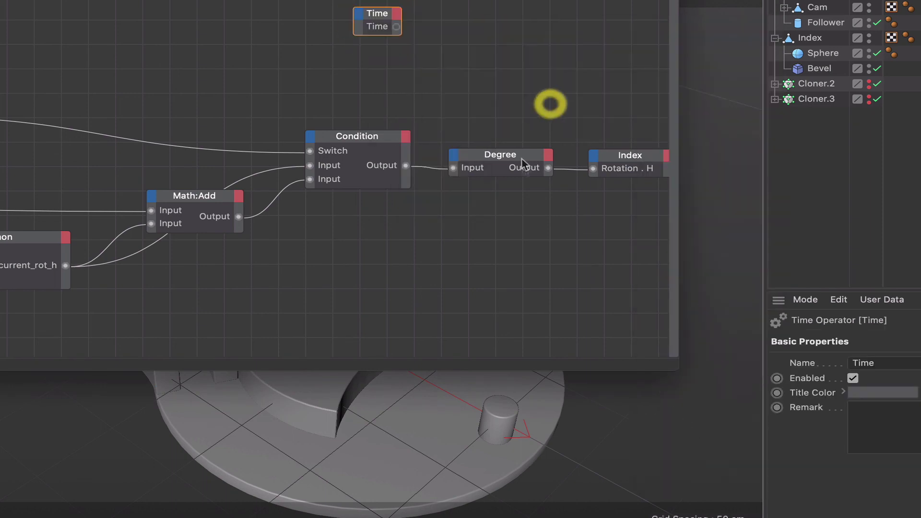
{"action": "left_click_drag", "start_coordinate": [391, 21], "coordinate": [341, 22]}
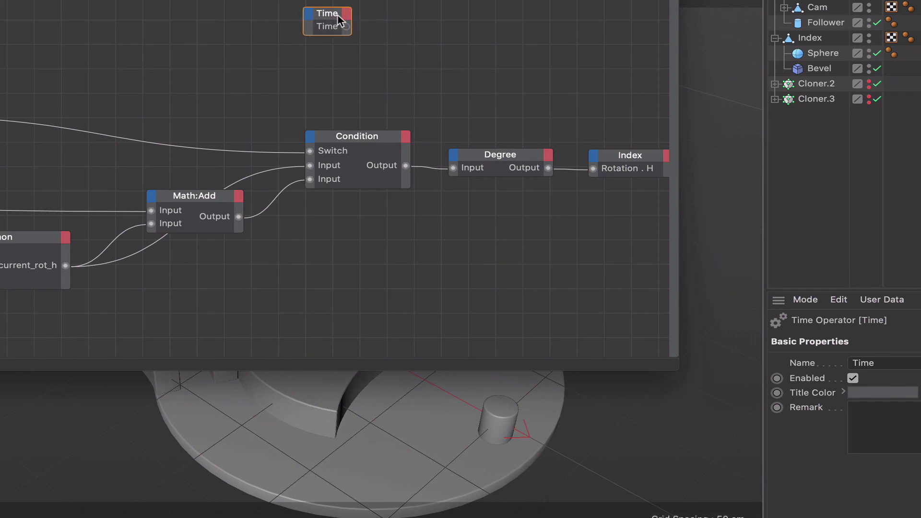
Add a Compare node beside the Time node and connect the Time output to its Input 1
{"action": "right_click", "coordinate": [379, 20]}
{"action": "mouse_move", "coordinate": [439, 29]}
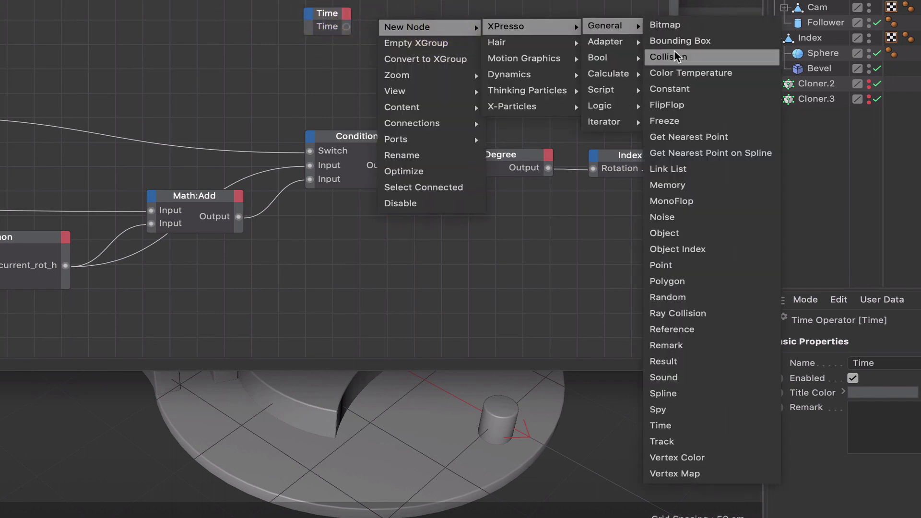
{"action": "mouse_move", "coordinate": [571, 26]}
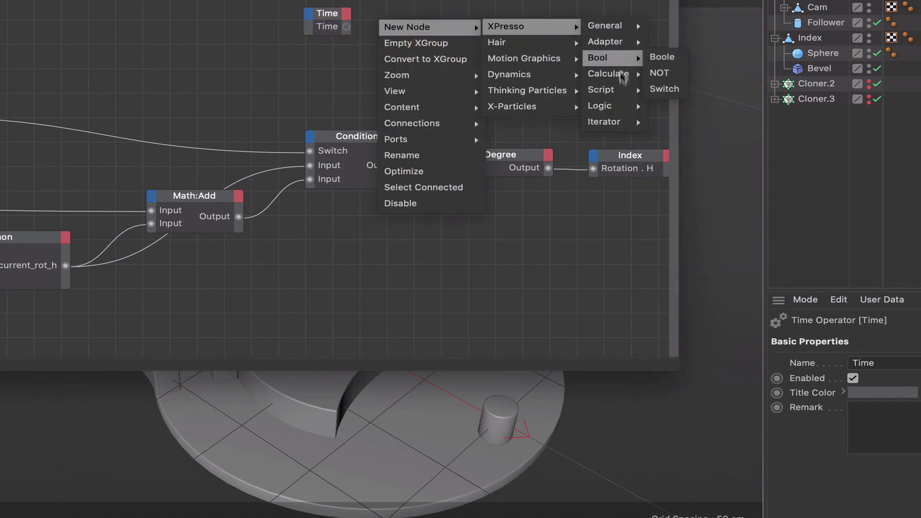
{"action": "mouse_move", "coordinate": [630, 106]}
{"action": "left_click", "coordinate": [672, 105]}
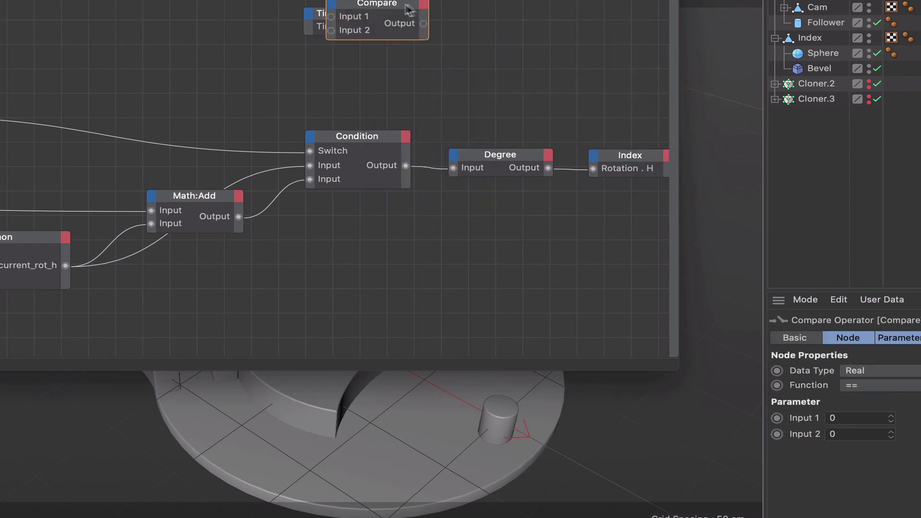
{"action": "left_click_drag", "start_coordinate": [387, 6], "coordinate": [480, 18]}
{"action": "left_click", "coordinate": [481, 19]}
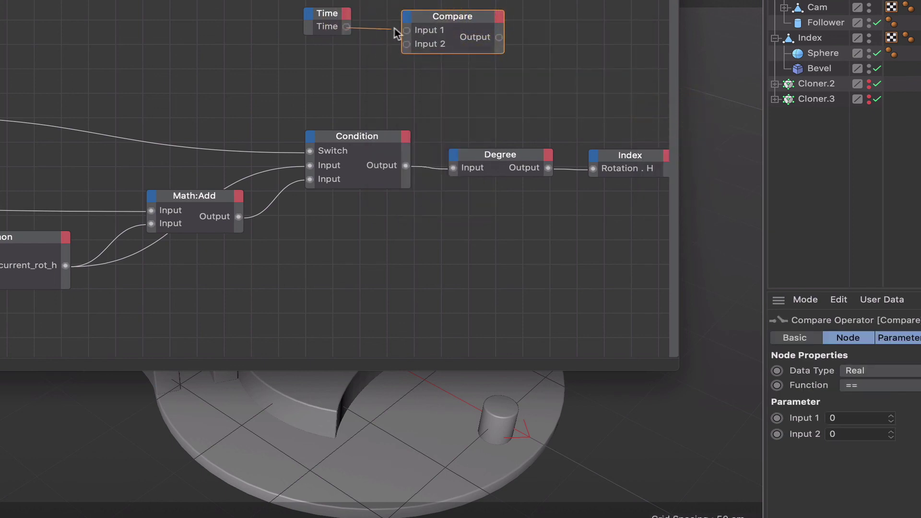
{"action": "left_click_drag", "start_coordinate": [405, 27], "coordinate": [407, 30]}
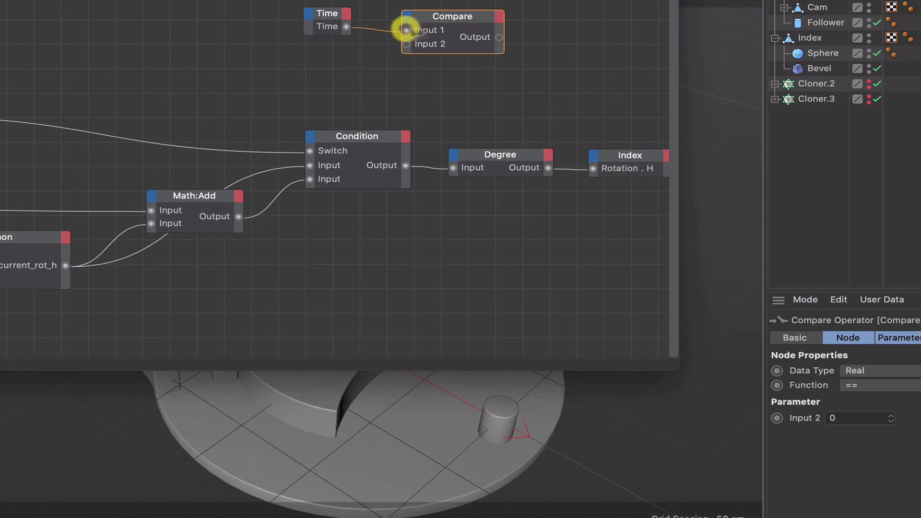
Duplicate the Condition node, shift the Time and Compare nodes aside, and connect the Compare output to the copy's Switch input
{"action": "left_click_drag", "start_coordinate": [377, 139], "coordinate": [501, 74], "text": "ctrl"}
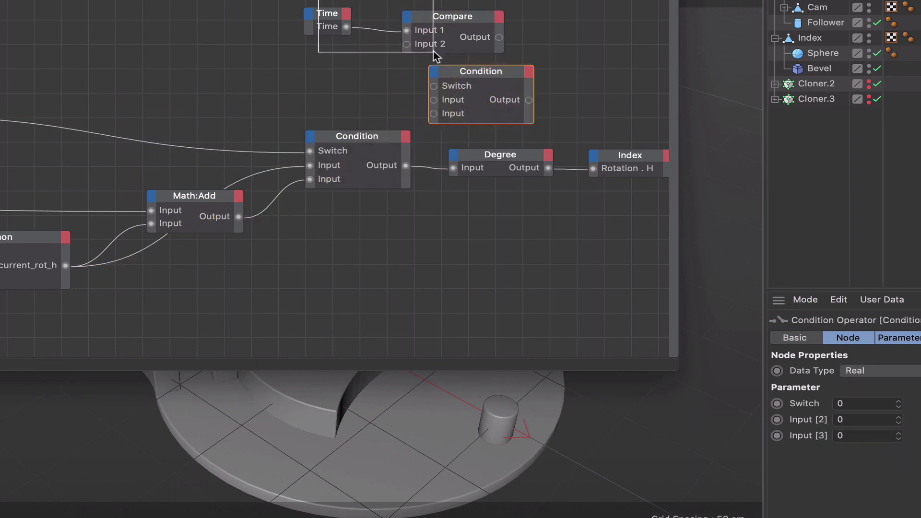
{"action": "left_click_drag", "start_coordinate": [434, 52], "coordinate": [432, 48]}
{"action": "left_click", "coordinate": [456, 21]}
{"action": "left_click", "coordinate": [326, 27]}
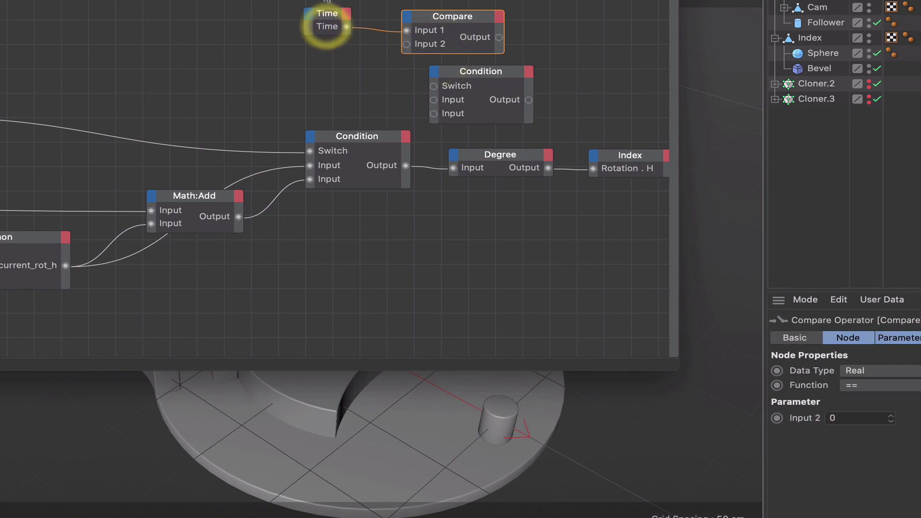
{"action": "left_click_drag", "start_coordinate": [436, 18], "coordinate": [335, 15]}
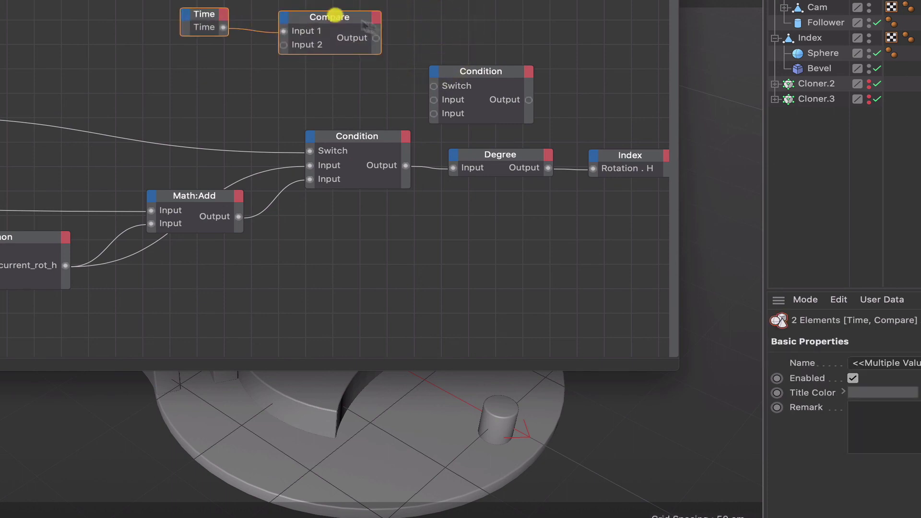
{"action": "left_click_drag", "start_coordinate": [376, 39], "coordinate": [494, 61]}
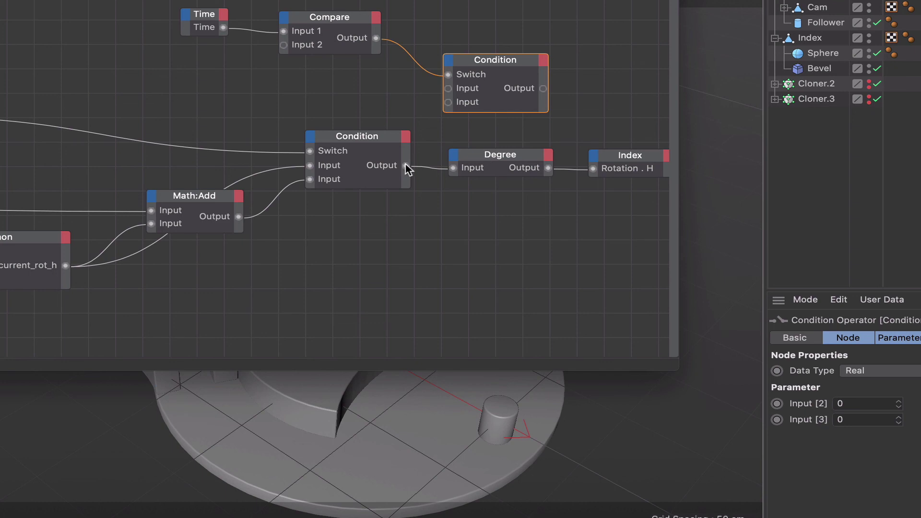
Route the original Condition's output through the copy's first Input into the Degree node, and move the Degree and Index nodes beside the copy
{"action": "left_click_drag", "start_coordinate": [449, 89], "coordinate": [448, 89]}
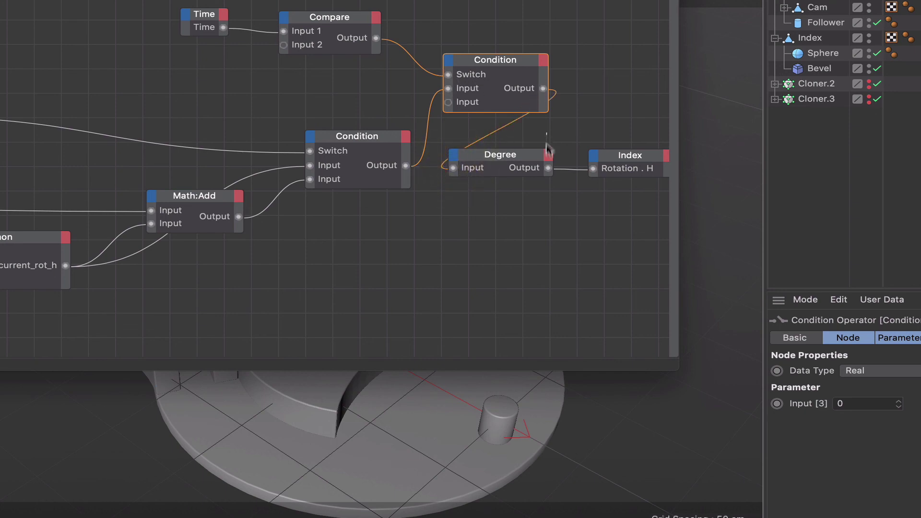
{"action": "left_click_drag", "start_coordinate": [545, 134], "coordinate": [609, 169]}
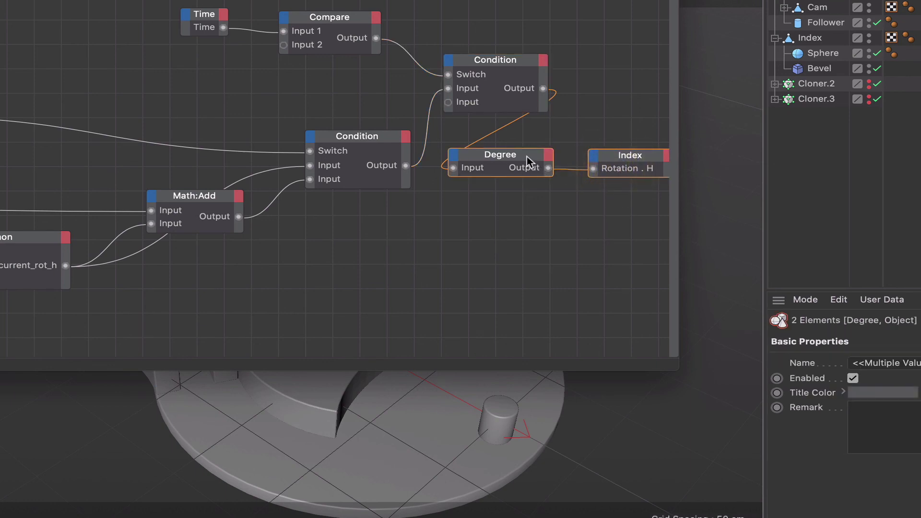
{"action": "left_click_drag", "start_coordinate": [527, 156], "coordinate": [664, 81]}
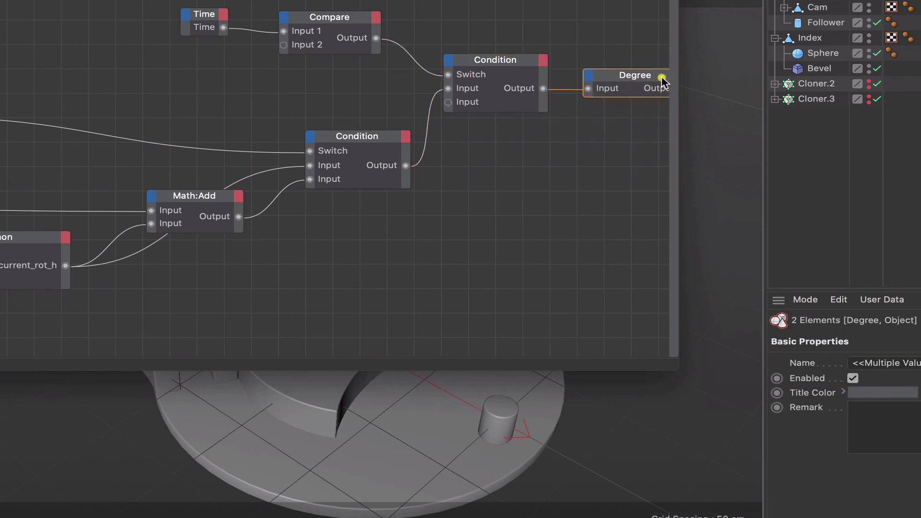
{"action": "middle_click_drag", "start_coordinate": [662, 82], "coordinate": [491, 93]}
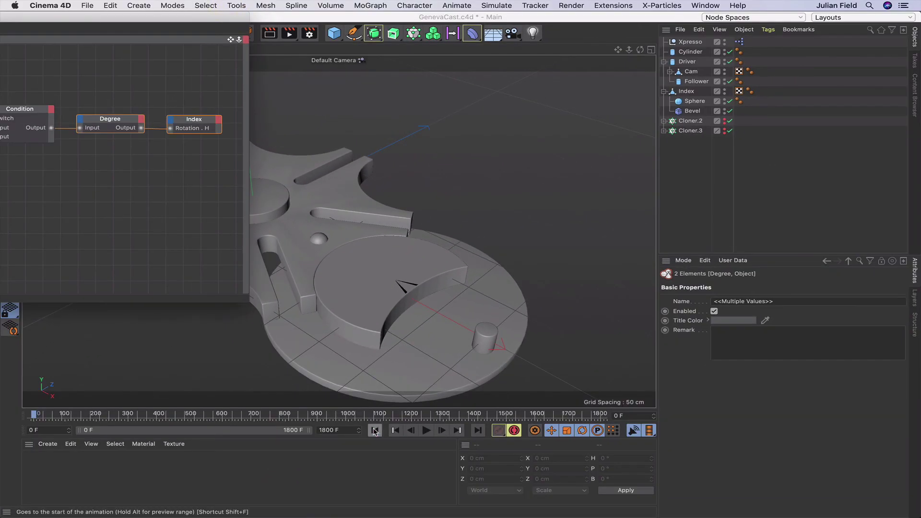
Play the animation from the first frame with the whole mechanism uncovered to test the Index's reset at the start
{"action": "left_click", "coordinate": [375, 430]}
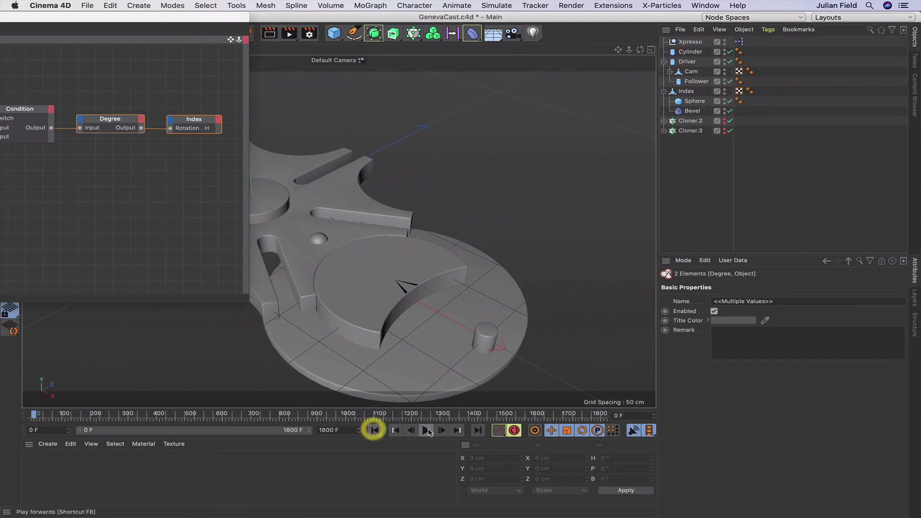
{"action": "left_click", "coordinate": [426, 430]}
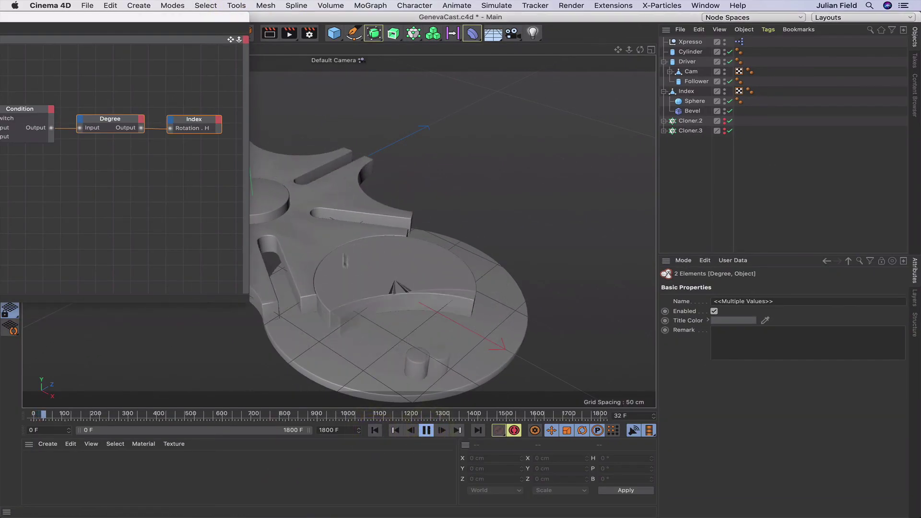
{"action": "left_click_drag", "start_coordinate": [237, 21], "coordinate": [59, 26]}
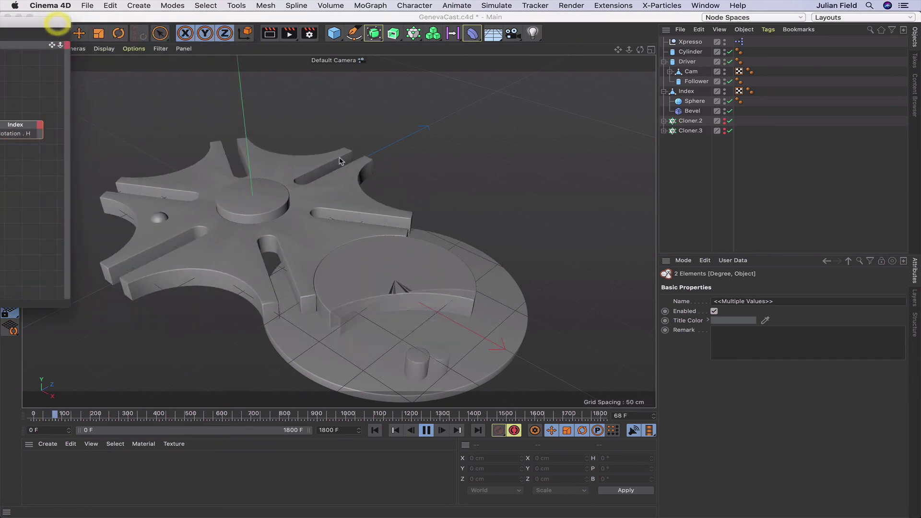
{"action": "left_click", "coordinate": [426, 431]}
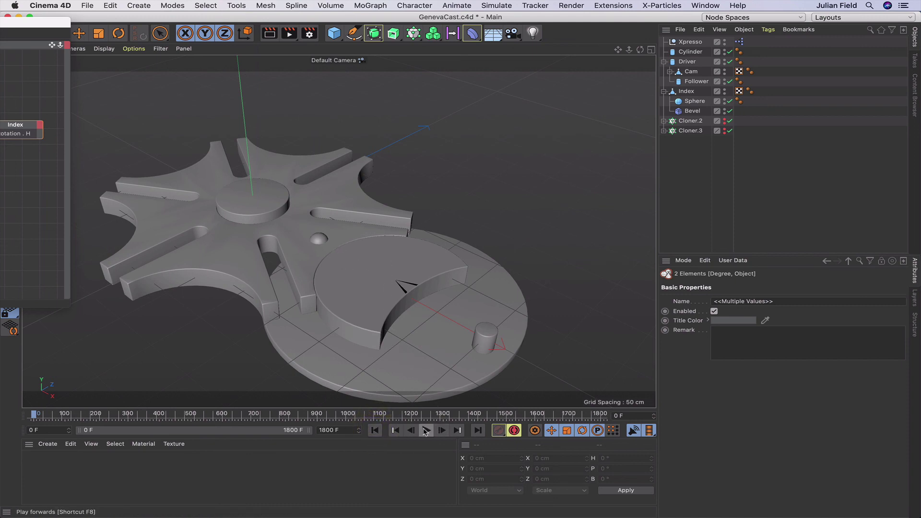
{"action": "left_click_drag", "start_coordinate": [619, 51], "coordinate": [634, 28]}
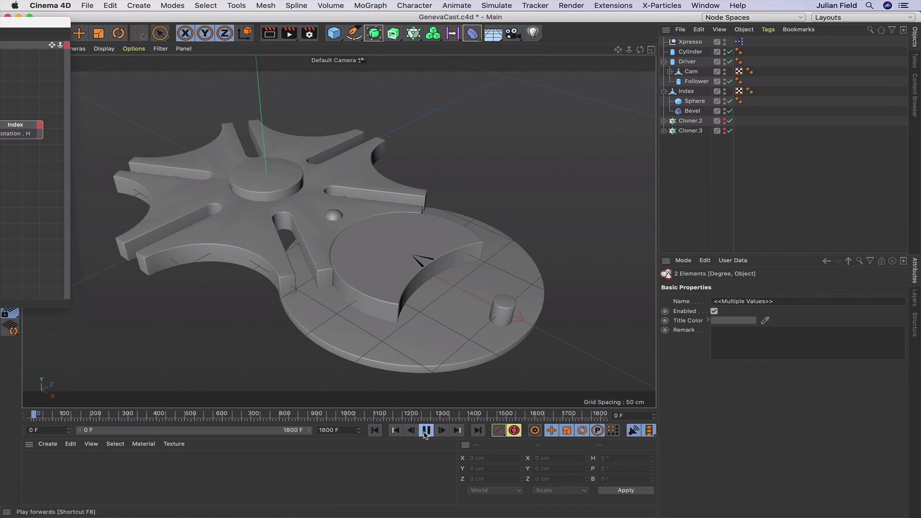